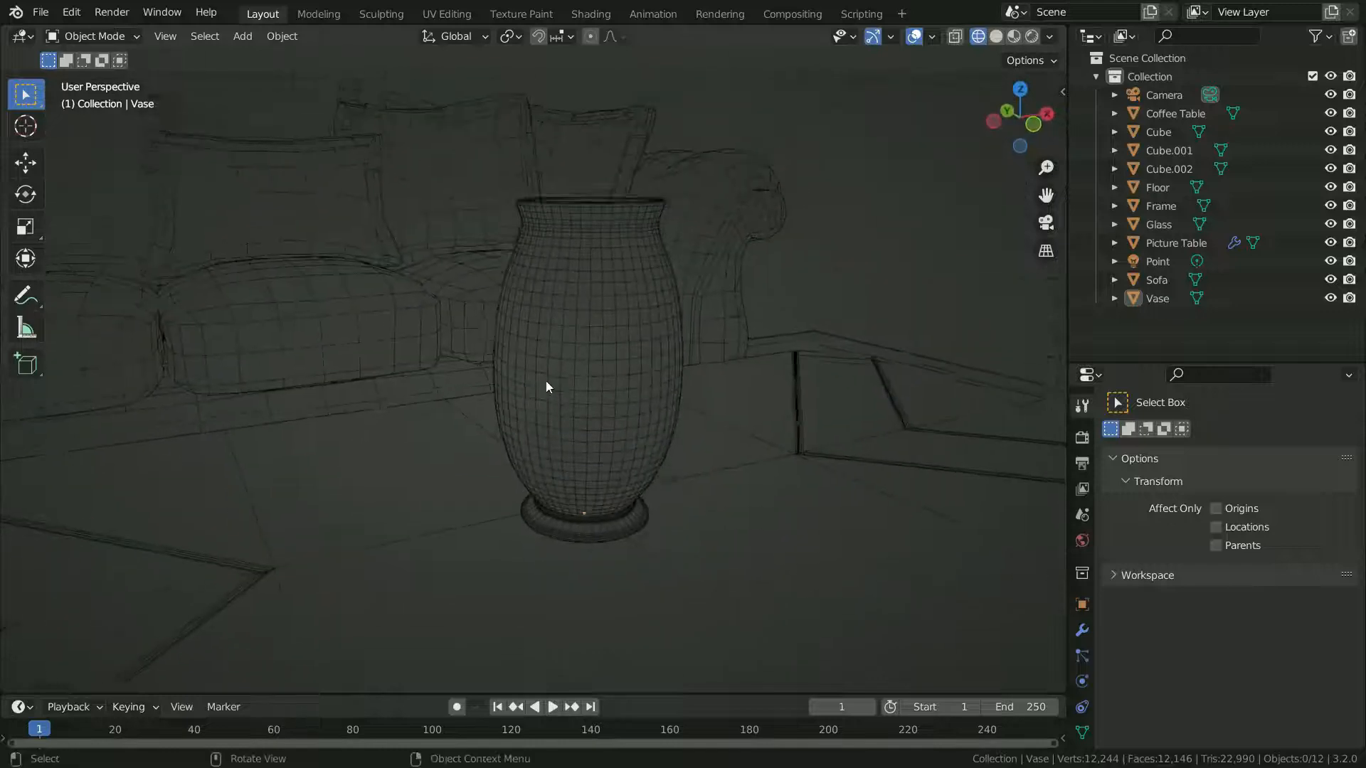
- Set the viewport shading to Material Preview and inspect the textured room, sofa, table and vase
{"action": "scroll", "coordinate": [546, 378], "scroll_direction": "down", "scroll_amount": 10}
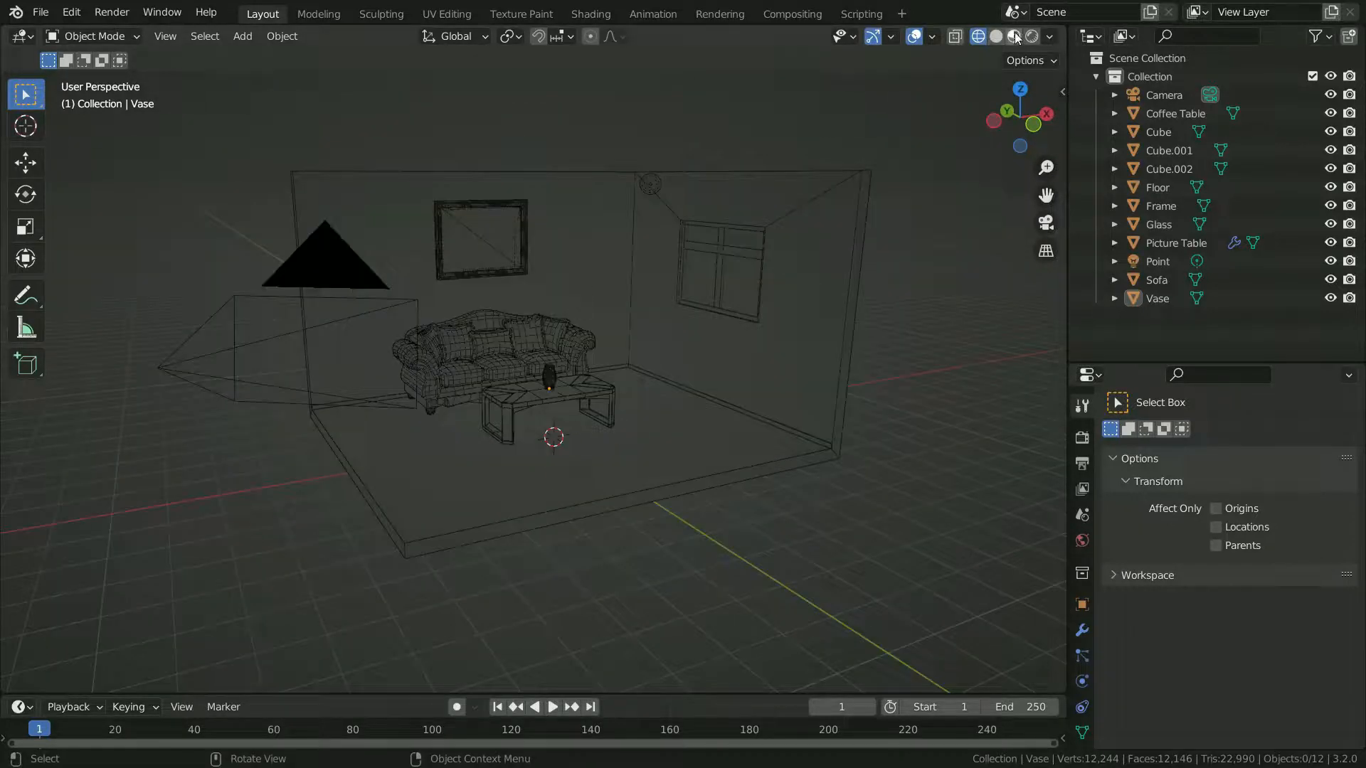
{"action": "left_click", "coordinate": [1013, 36]}
{"action": "scroll", "coordinate": [538, 387], "scroll_direction": "up", "scroll_amount": 8}
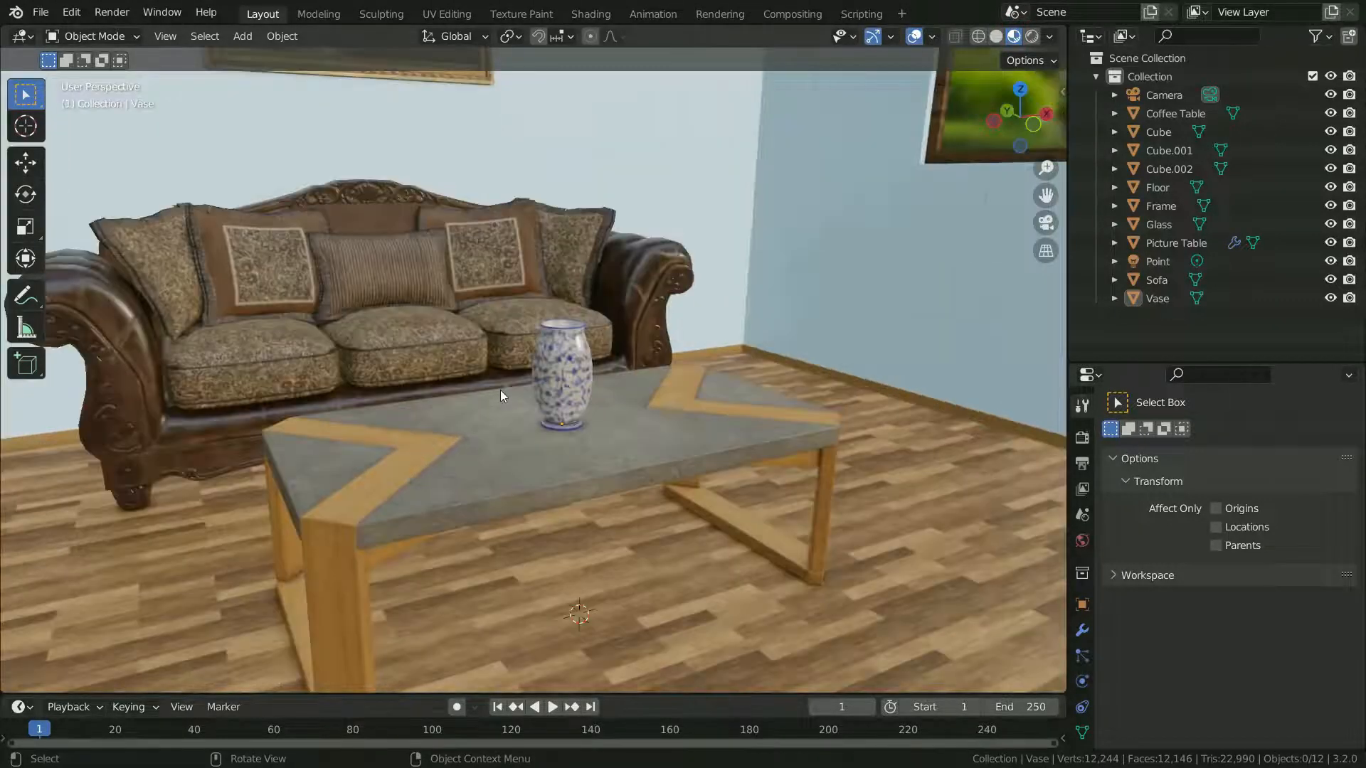
{"action": "scroll", "coordinate": [501, 390], "scroll_direction": "up", "scroll_amount": 2}
{"action": "middle_click_drag", "start_coordinate": [510, 425], "coordinate": [552, 429]}
{"action": "scroll", "coordinate": [549, 431], "scroll_direction": "down", "scroll_amount": 6}
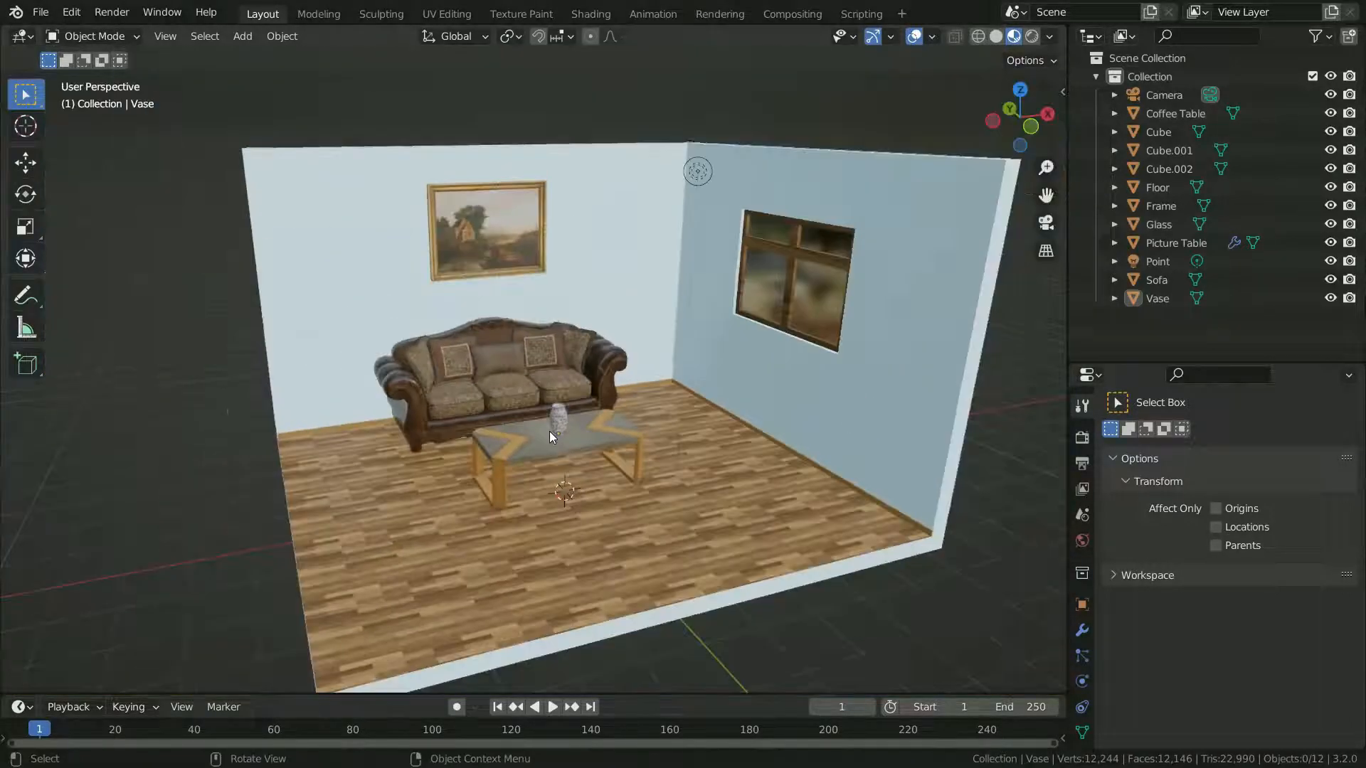
{"action": "scroll", "coordinate": [549, 431], "scroll_direction": "up", "scroll_amount": 2}
- Set the viewport shading to Rendered, select the point light, and inspect its effect on the room
{"action": "left_click", "coordinate": [1032, 36]}
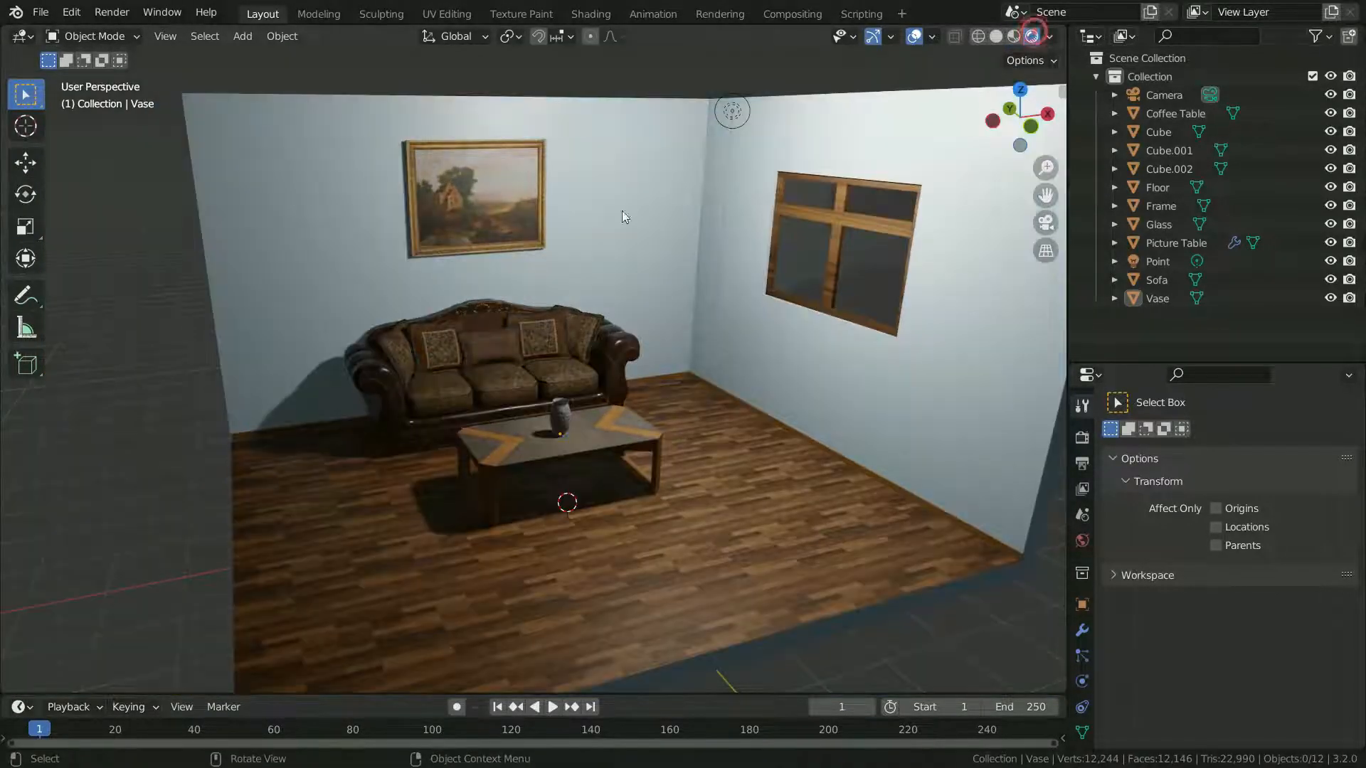
{"action": "left_click", "coordinate": [740, 114]}
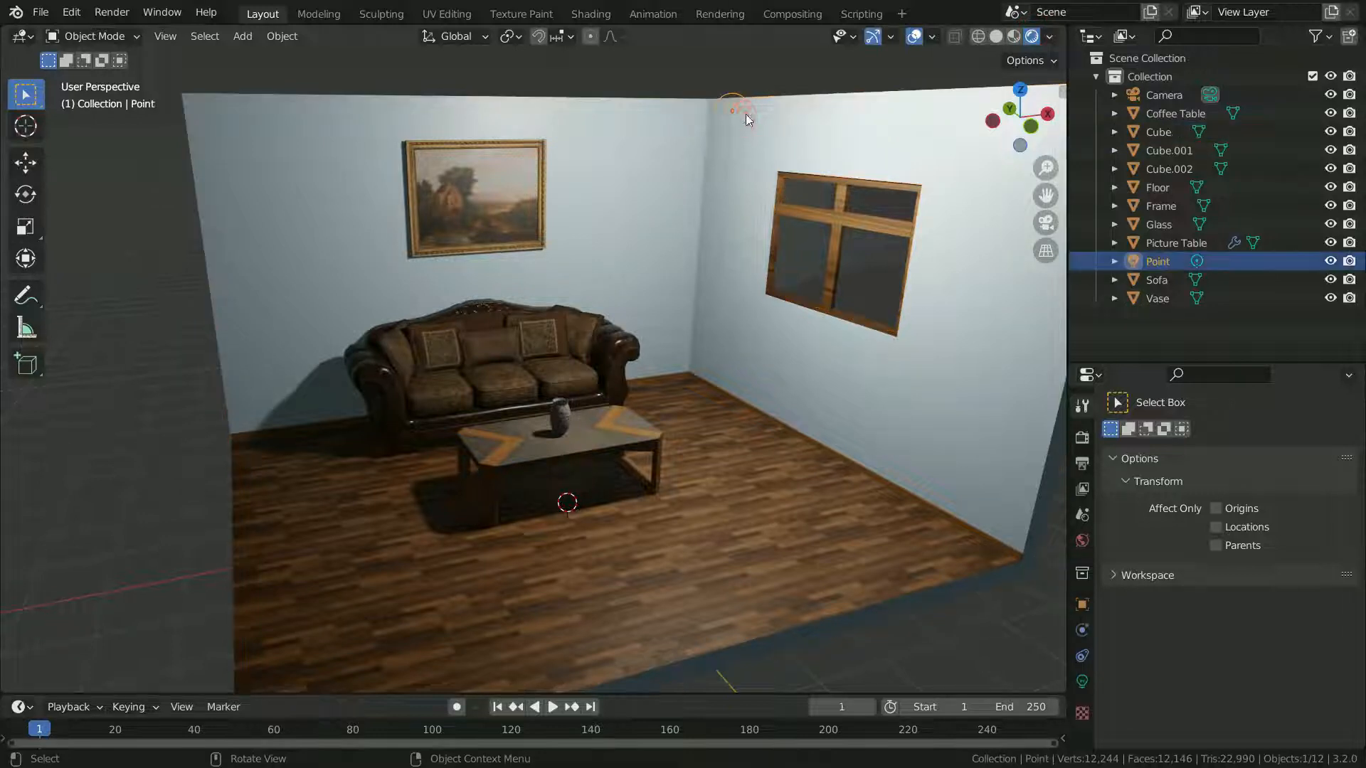
{"action": "scroll", "coordinate": [547, 449], "scroll_direction": "up", "scroll_amount": 5}
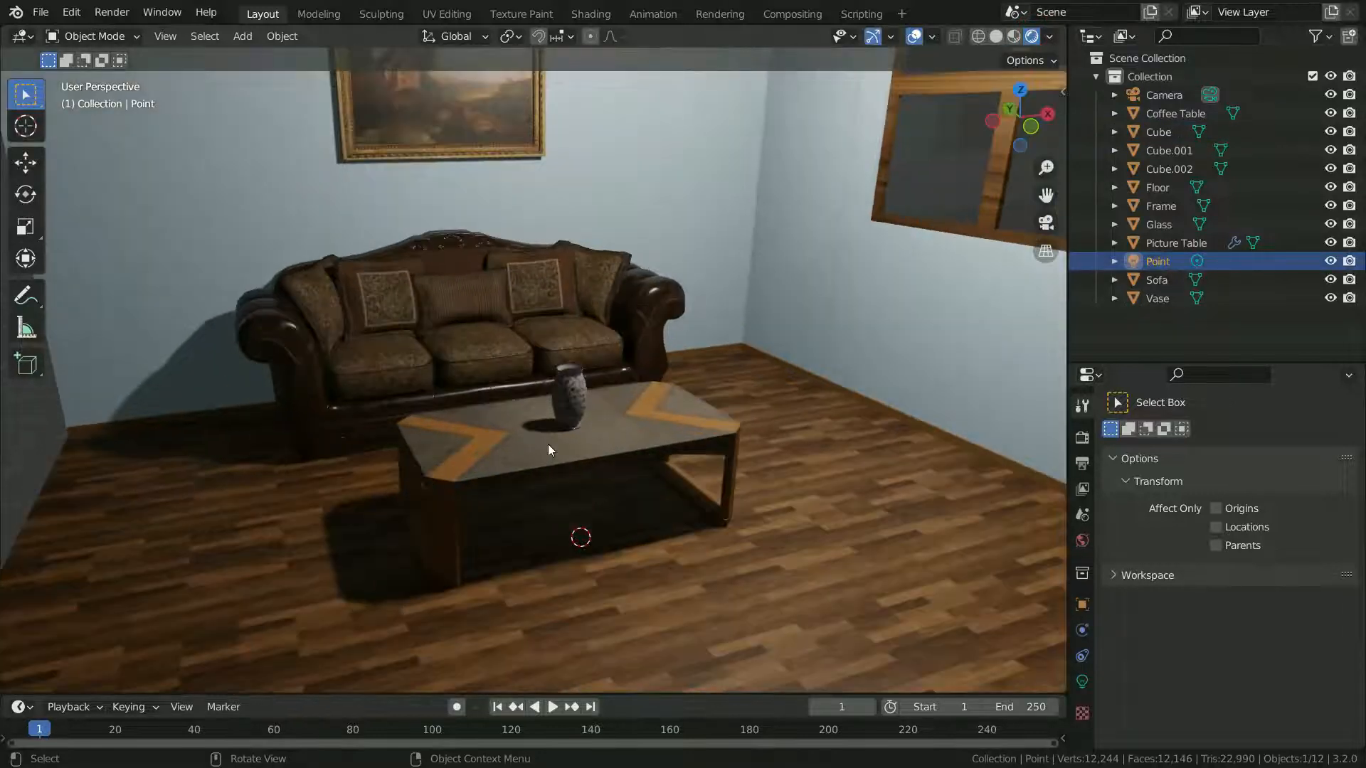
{"action": "scroll", "coordinate": [557, 453], "scroll_direction": "up", "scroll_amount": 2}
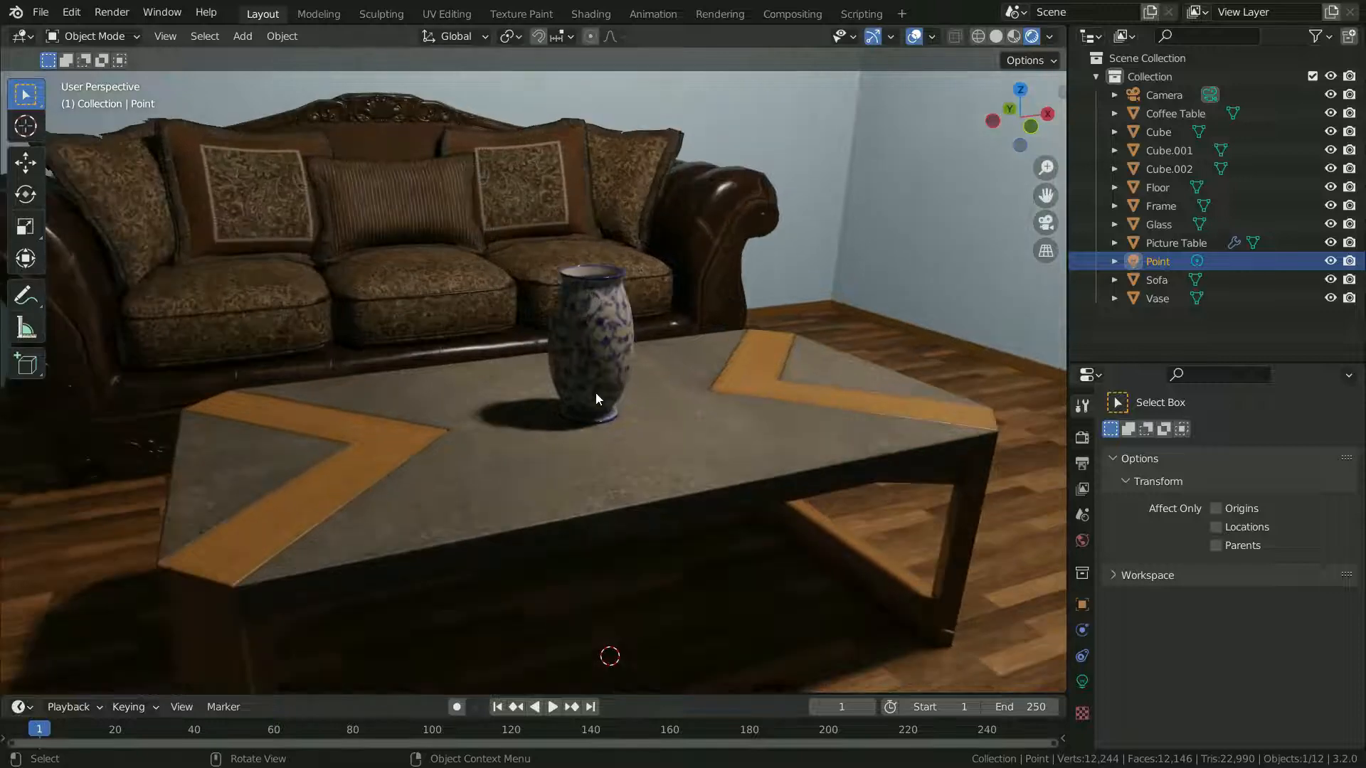
{"action": "scroll", "coordinate": [562, 412], "scroll_direction": "down", "scroll_amount": 8}
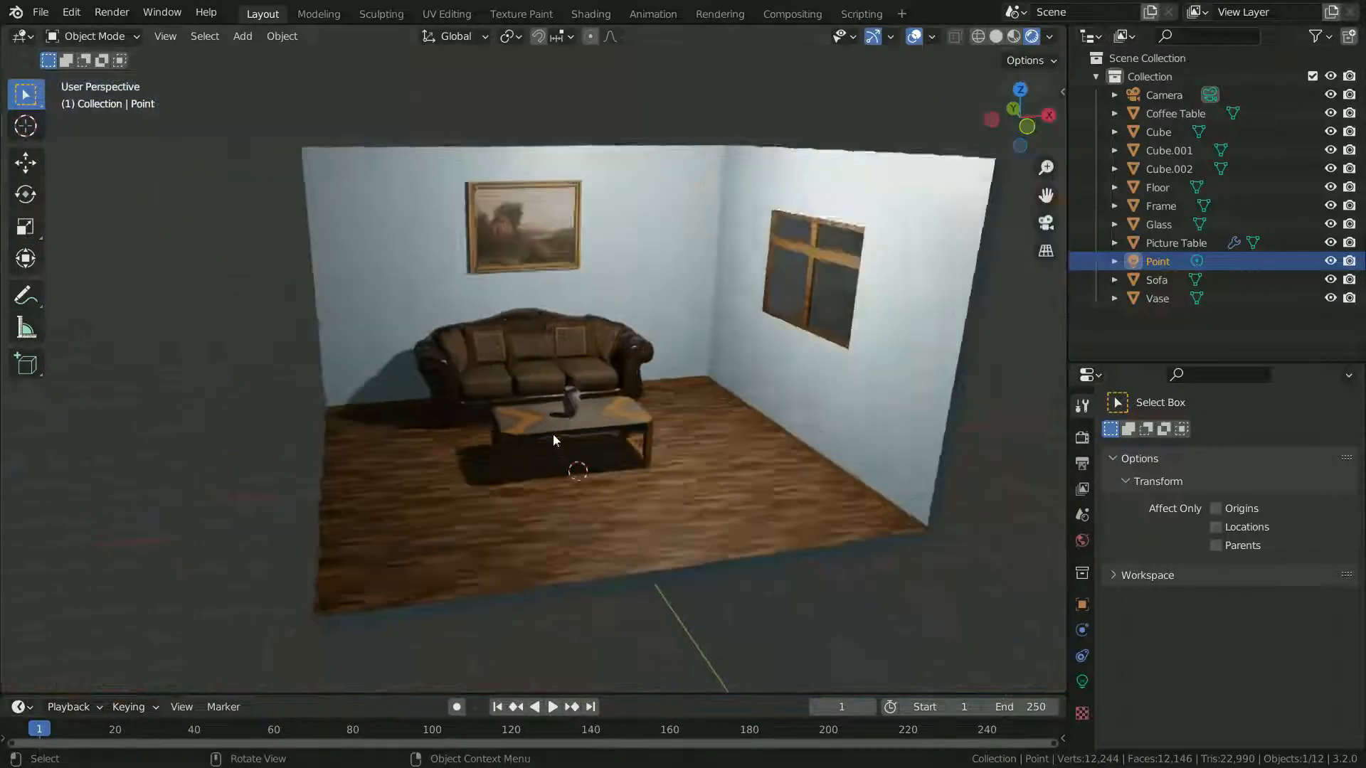
{"action": "middle_click_drag", "start_coordinate": [553, 434], "coordinate": [622, 364]}
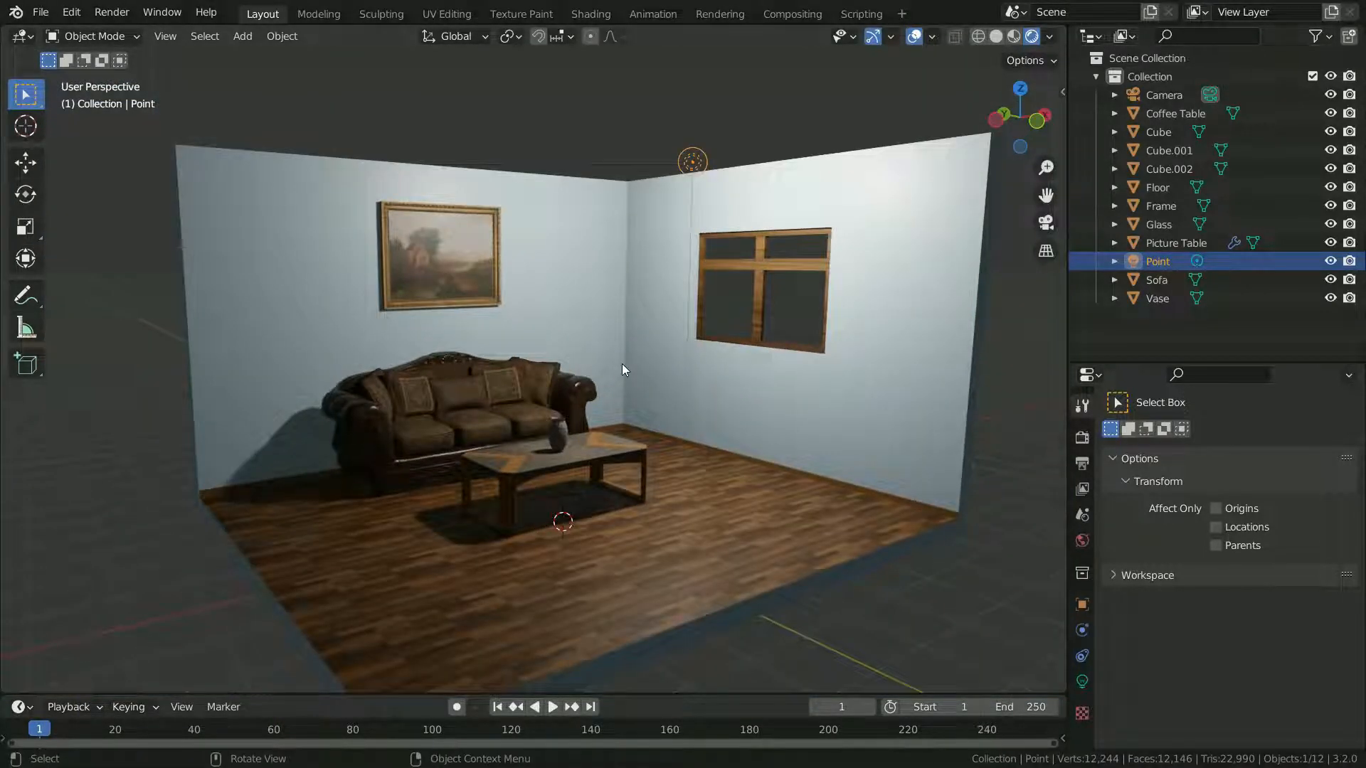
- View the room in Wireframe shading, followed by Material Preview shading
{"action": "key", "text": "z"}
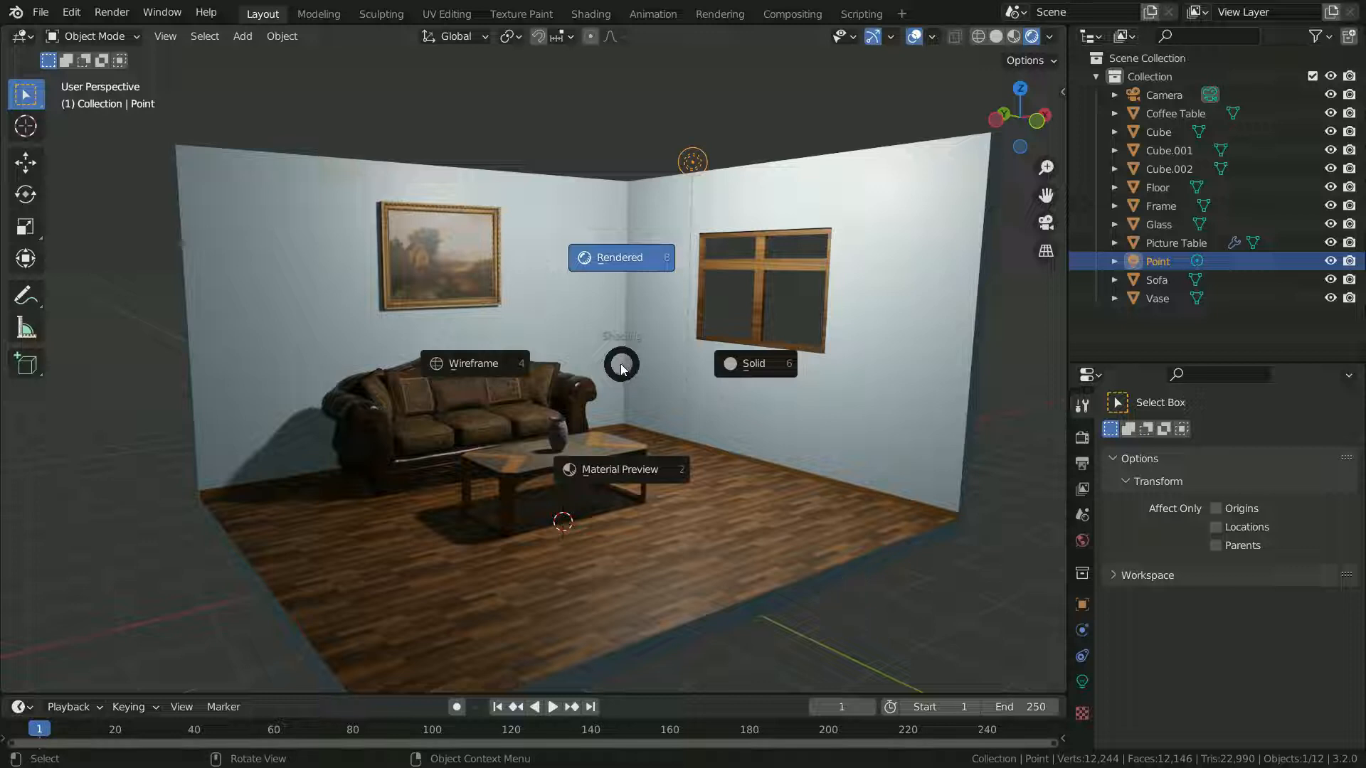
{"action": "left_click", "coordinate": [480, 378]}
{"action": "scroll", "coordinate": [526, 451], "scroll_direction": "up", "scroll_amount": 5}
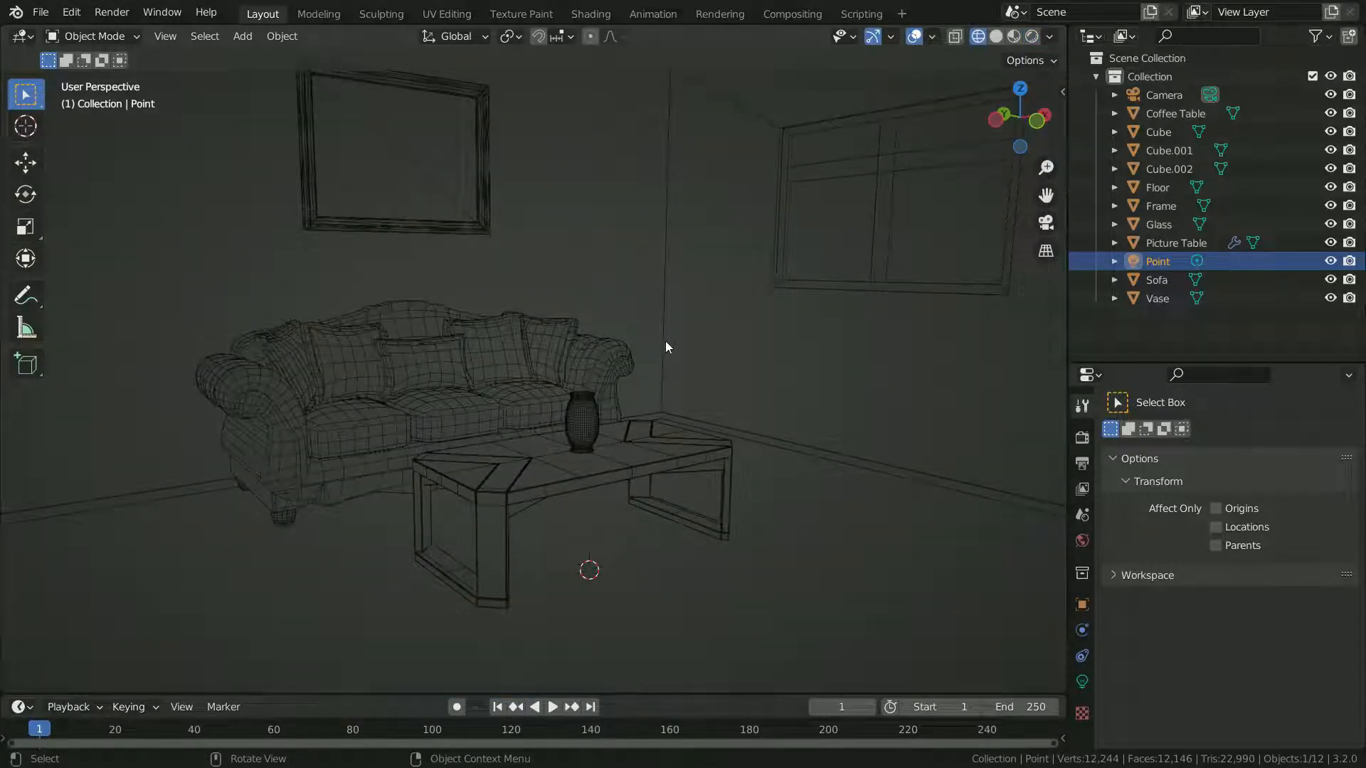
{"action": "key", "text": "z"}
{"action": "left_click", "coordinate": [690, 446]}
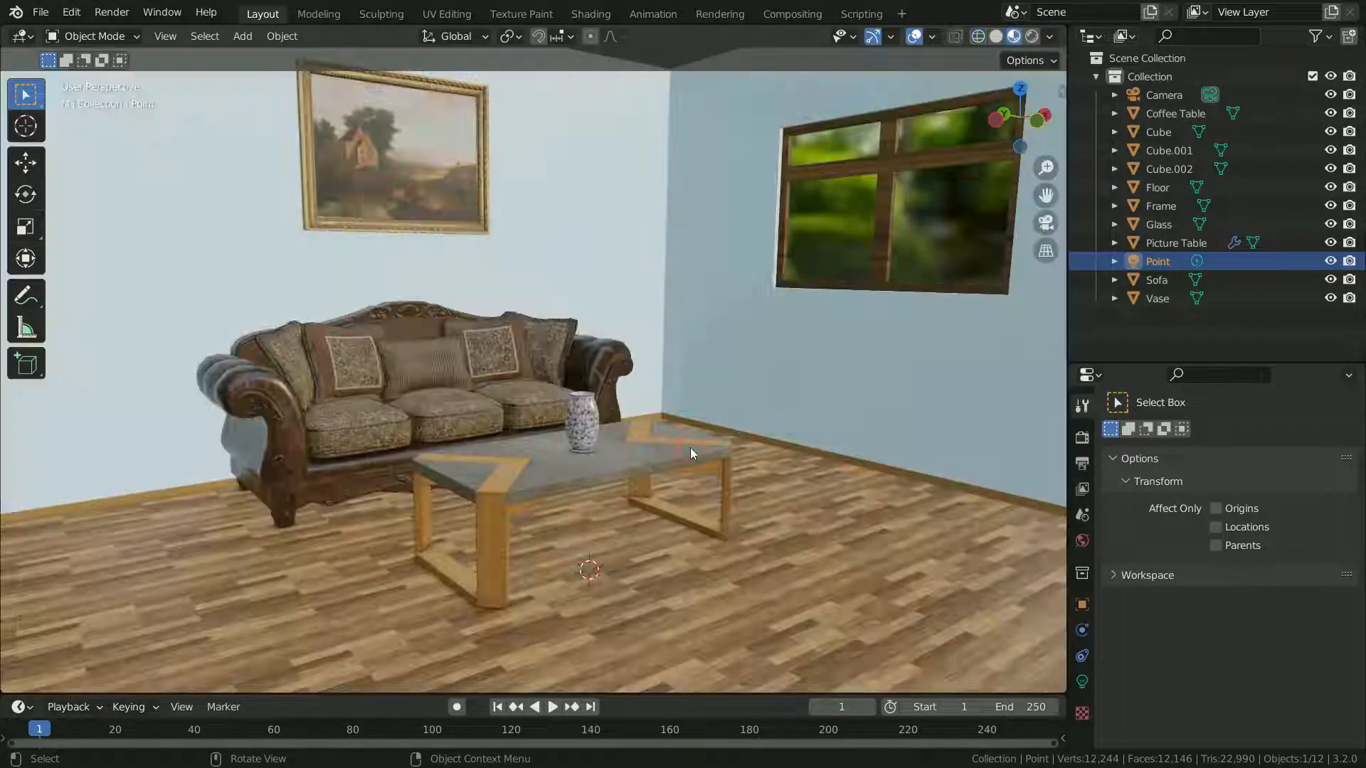
- View the room in Rendered shading, and set the viewport to Solid shading
{"action": "key", "text": "z"}
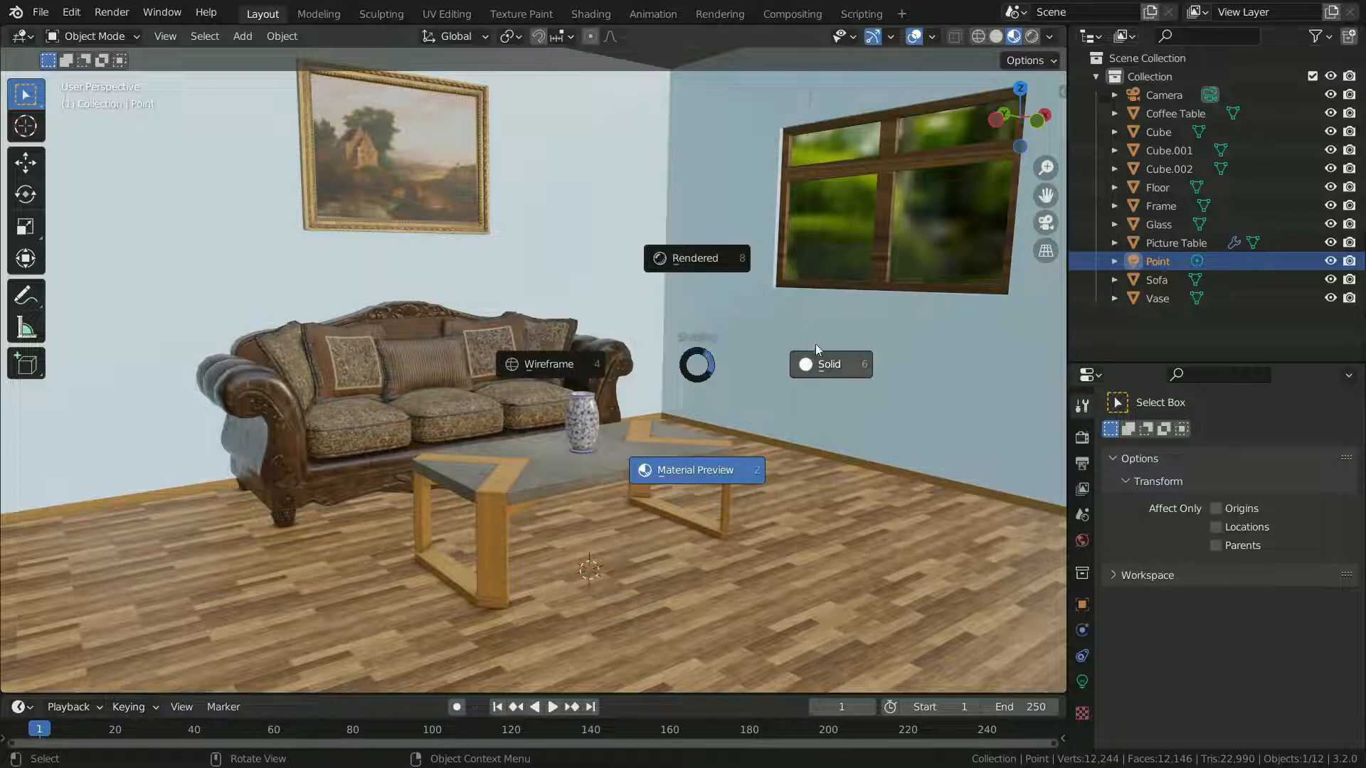
{"action": "left_click", "coordinate": [741, 261]}
{"action": "key", "text": "z"}
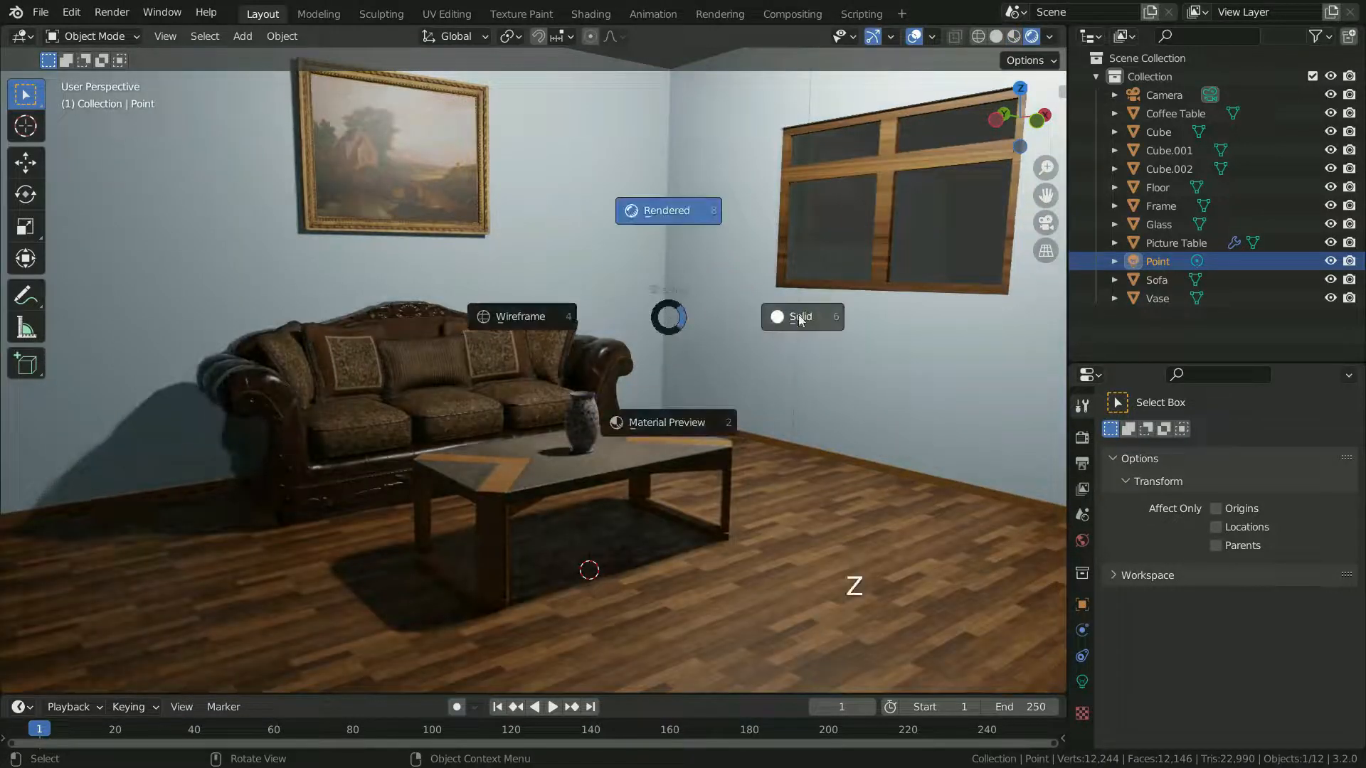
{"action": "left_click", "coordinate": [822, 313]}
{"action": "scroll", "coordinate": [641, 398], "scroll_direction": "down", "scroll_amount": 5}
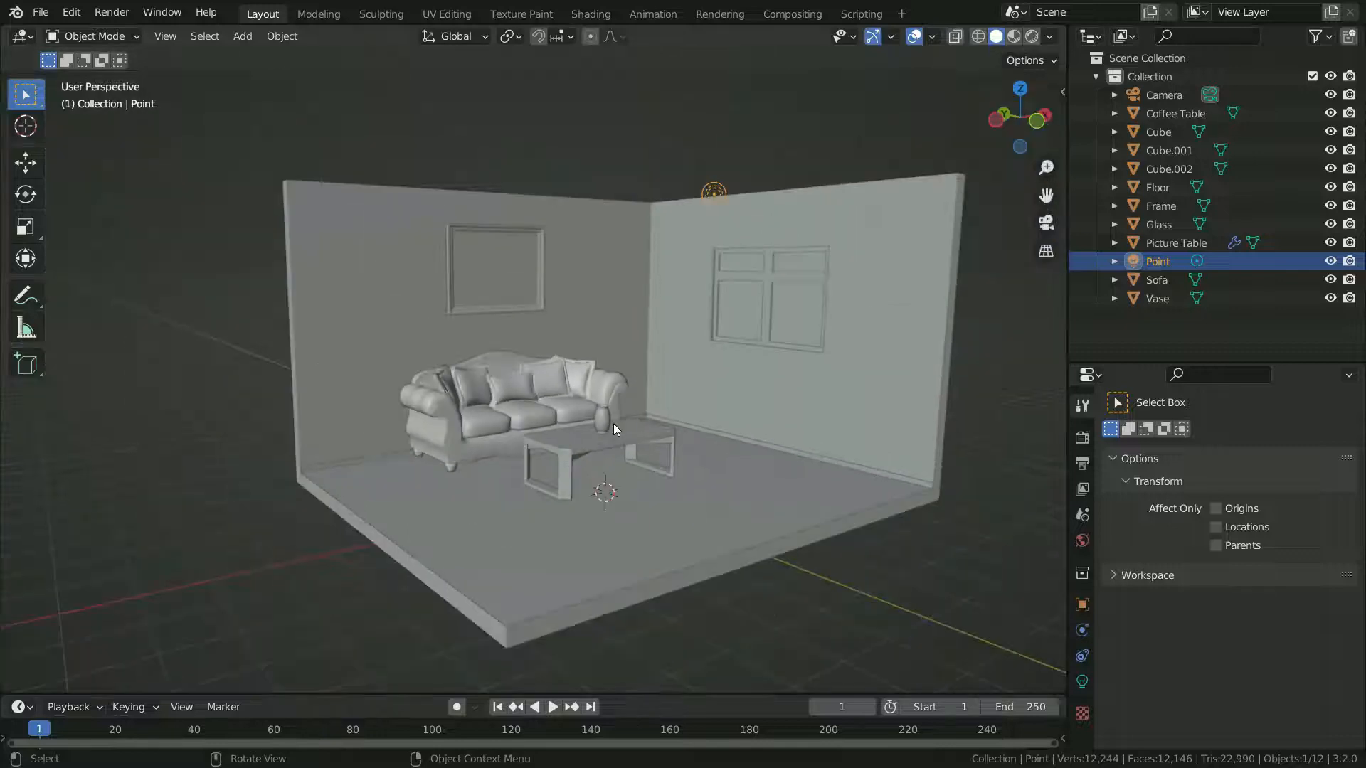
{"action": "scroll", "coordinate": [613, 424], "scroll_direction": "up", "scroll_amount": 3}
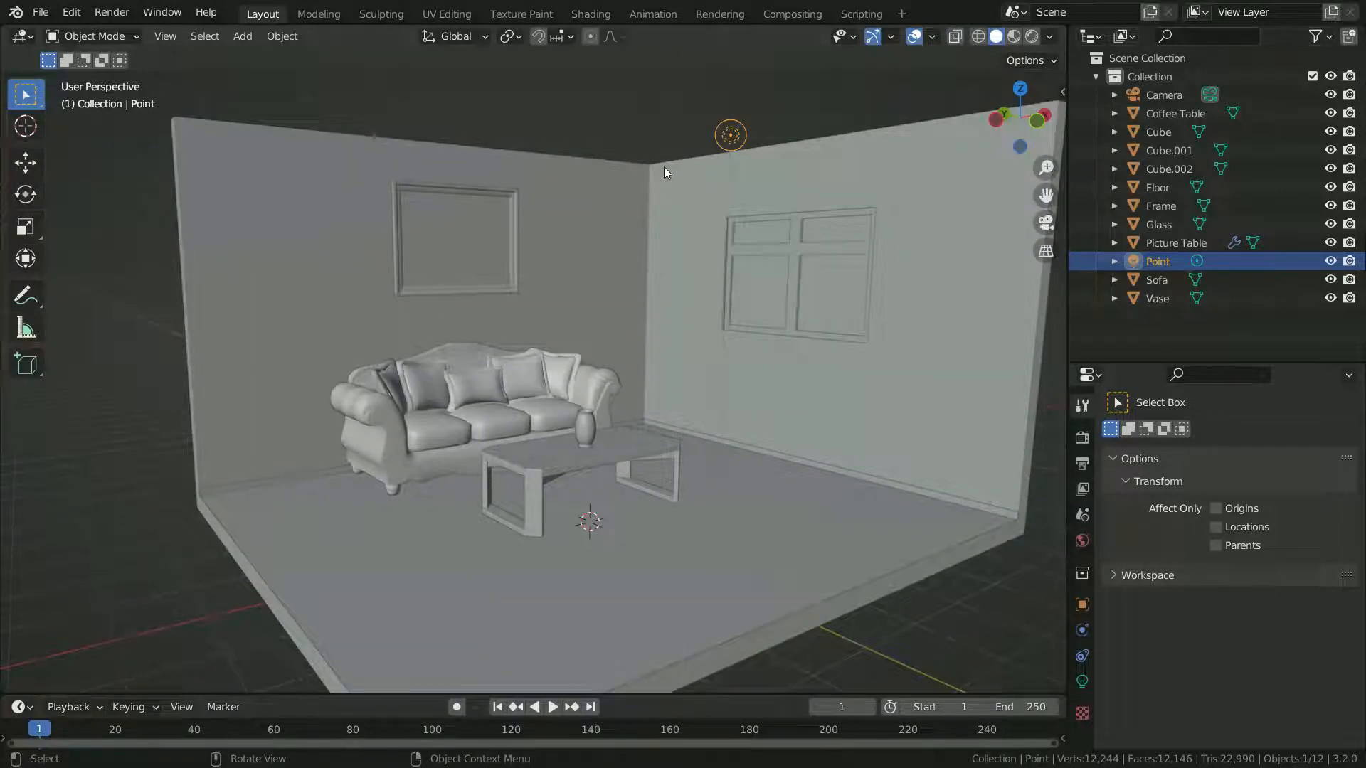
- Select the sofa, coffee table and vase one after another, finishing with the point light above the room
{"action": "left_click", "coordinate": [497, 394]}
{"action": "left_click", "coordinate": [553, 466]}
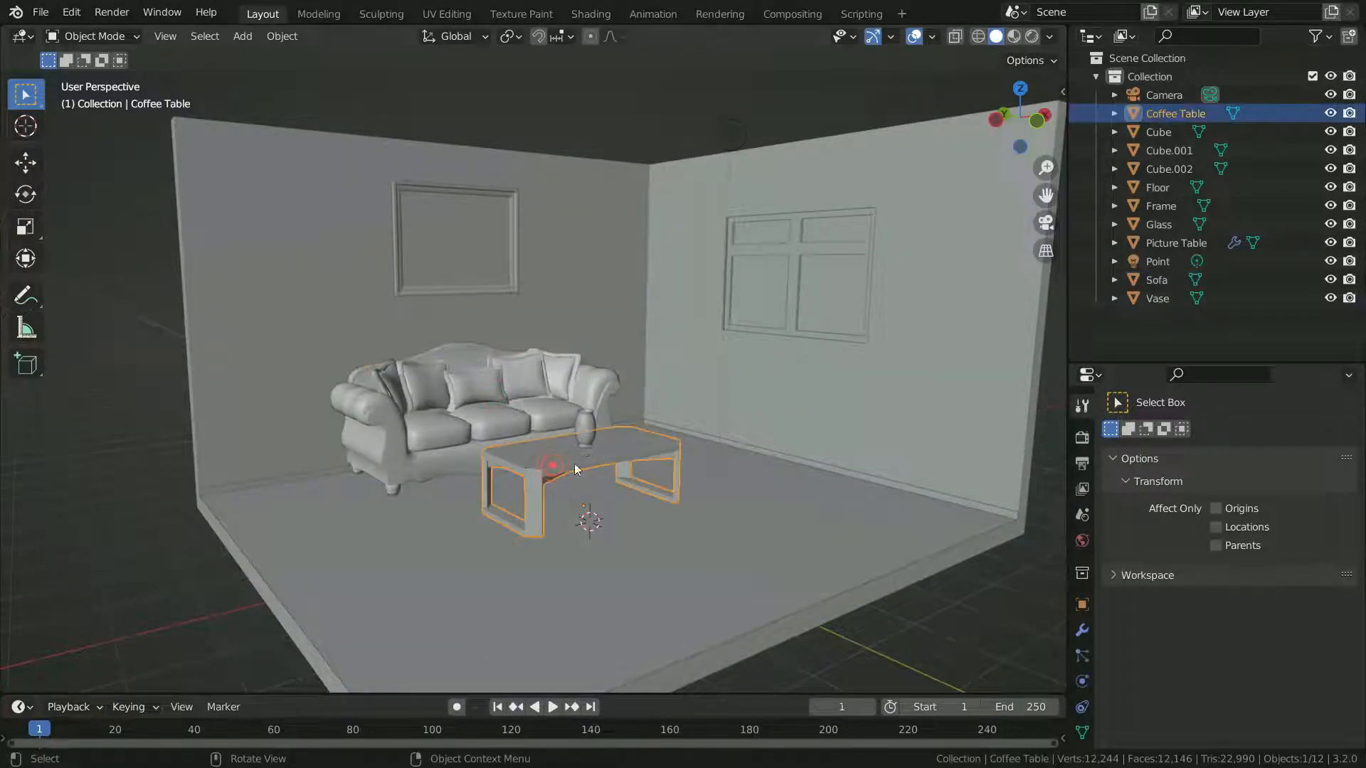
{"action": "left_click", "coordinate": [585, 427]}
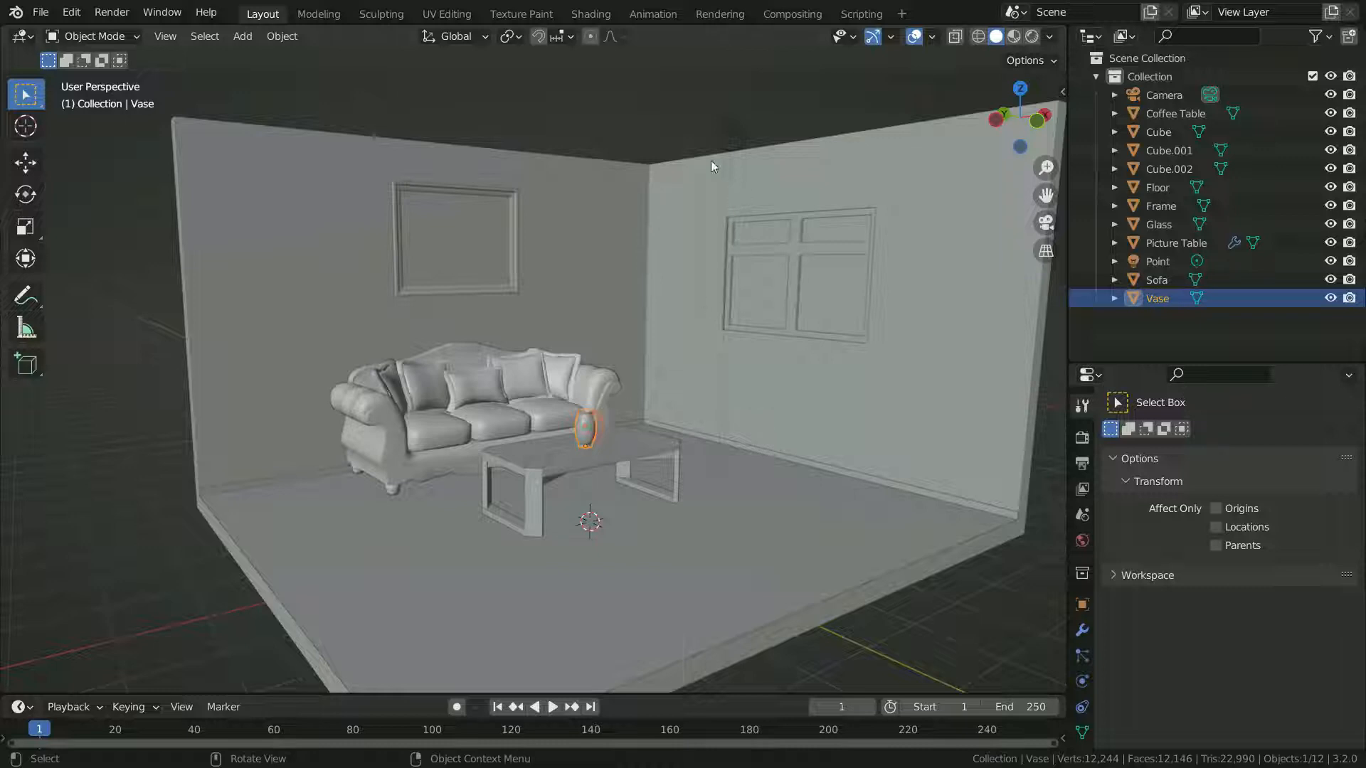
{"action": "left_click", "coordinate": [731, 137]}
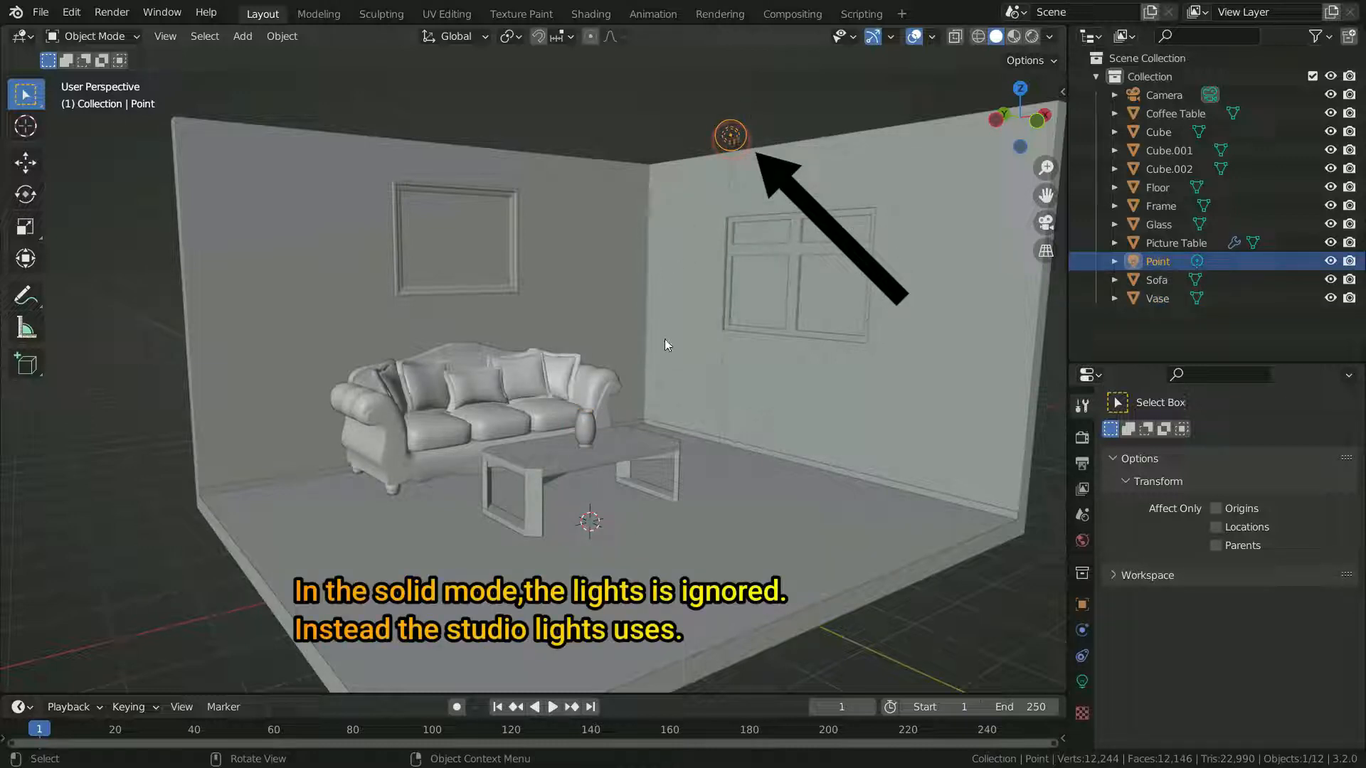
{"action": "mouse_move", "coordinate": [575, 521]}
{"action": "middle_mouse_down"}
{"action": "mouse_move", "coordinate": [652, 515]}
{"action": "mouse_move", "coordinate": [582, 544]}
{"action": "mouse_move", "coordinate": [524, 543]}
{"action": "mouse_move", "coordinate": [597, 526]}
{"action": "middle_mouse_up"}
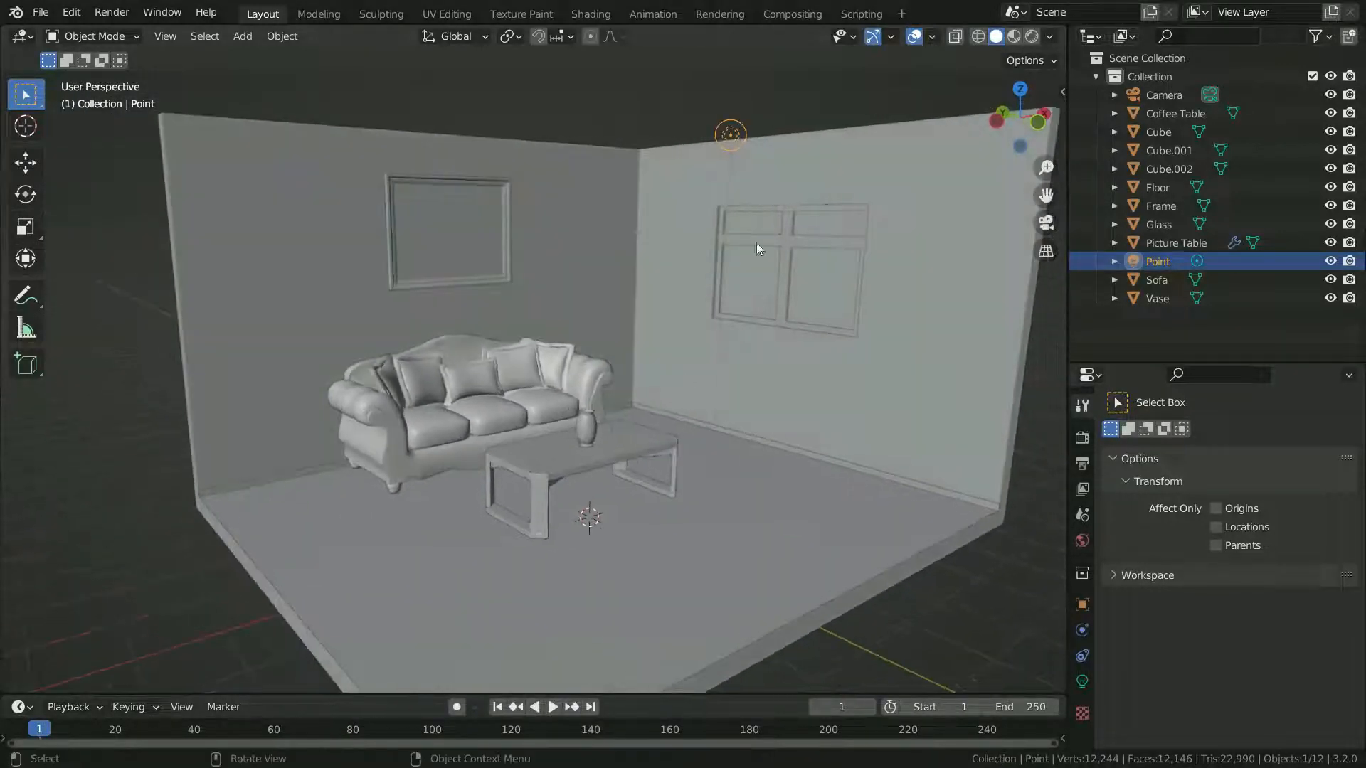
- Try the first three Studio lighting presets in turn for the Solid viewport shading
{"action": "left_click", "coordinate": [1052, 33]}
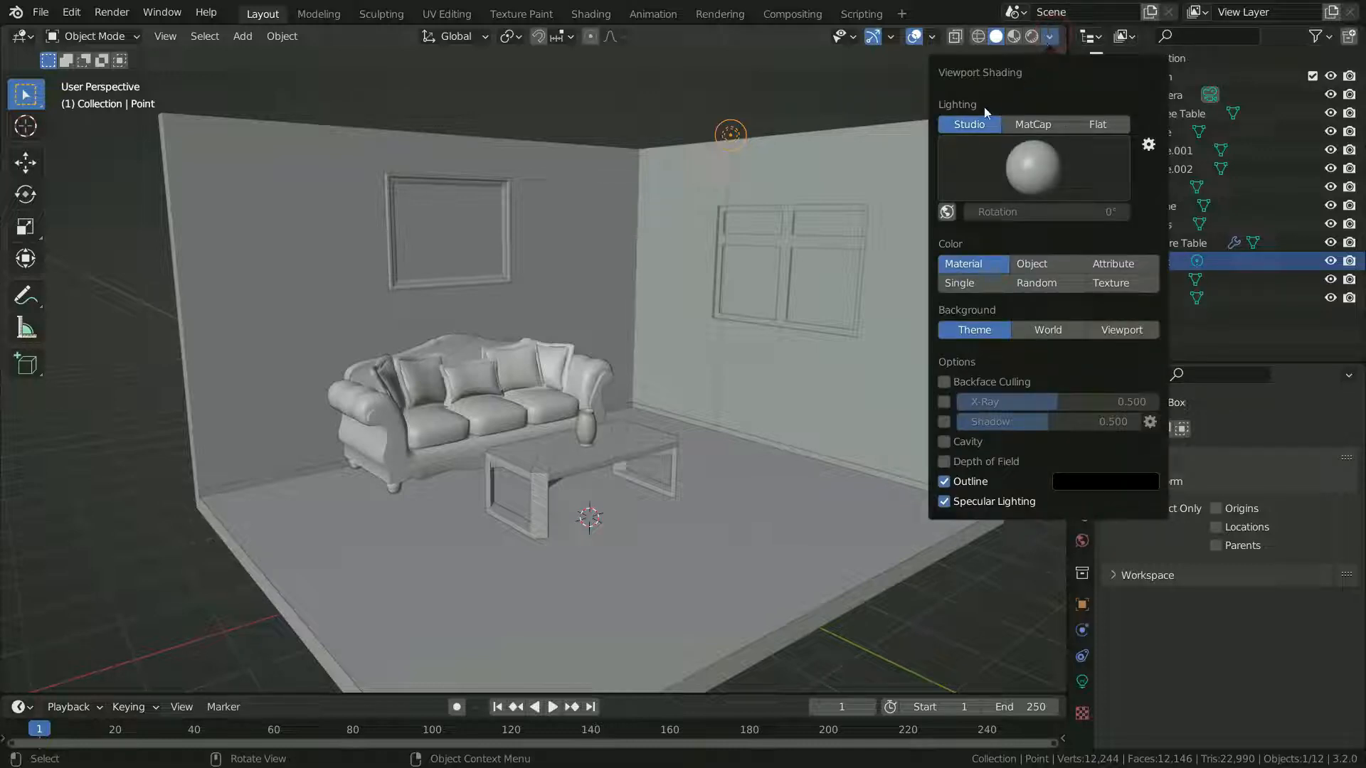
{"action": "left_click", "coordinate": [1026, 160]}
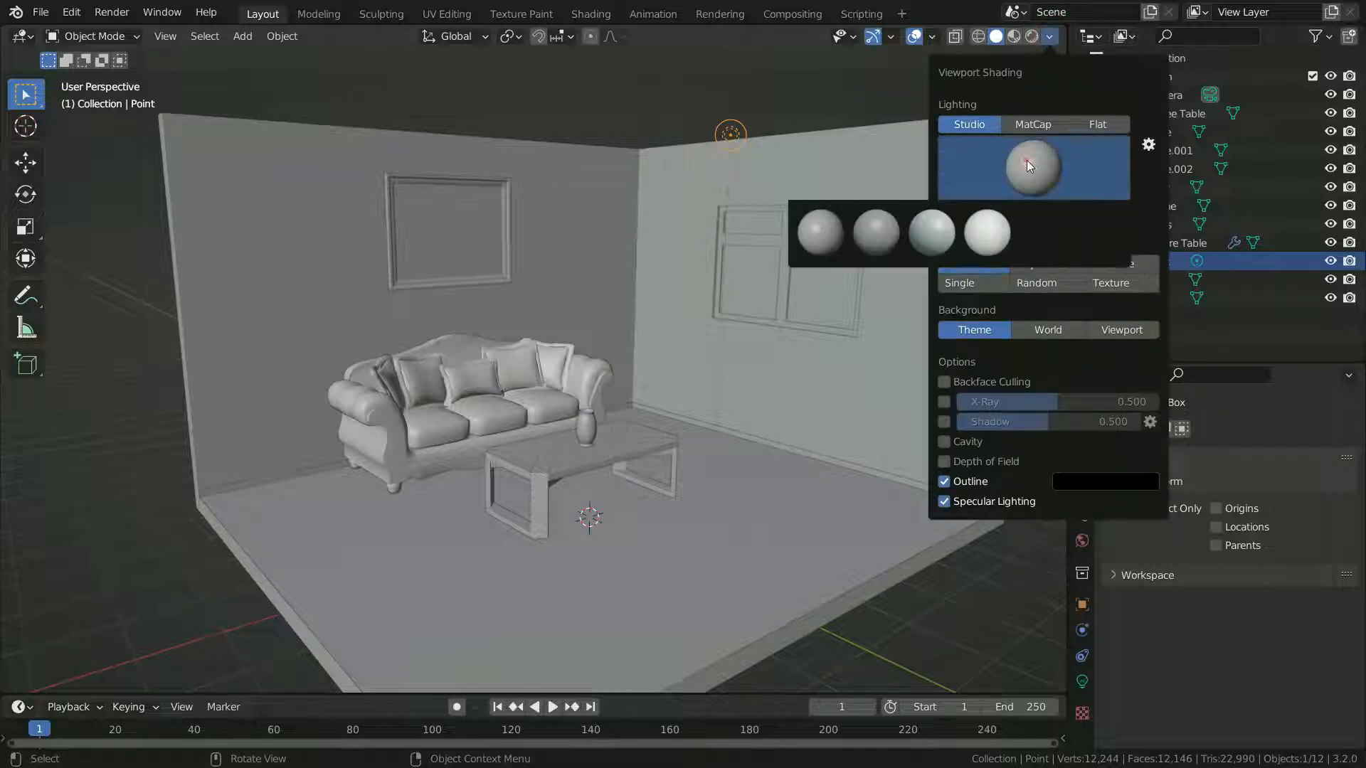
{"action": "left_click", "coordinate": [831, 231]}
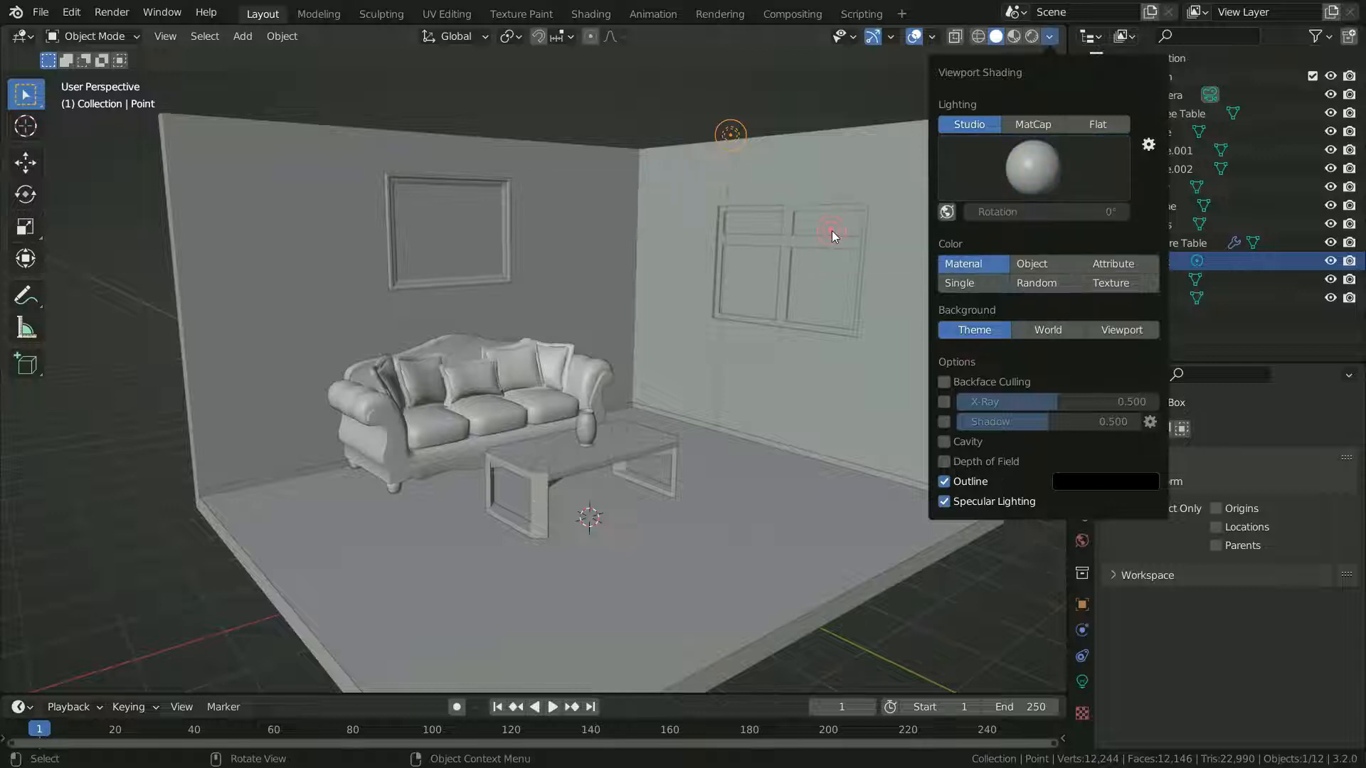
{"action": "left_click", "coordinate": [1013, 160]}
{"action": "left_click", "coordinate": [874, 228]}
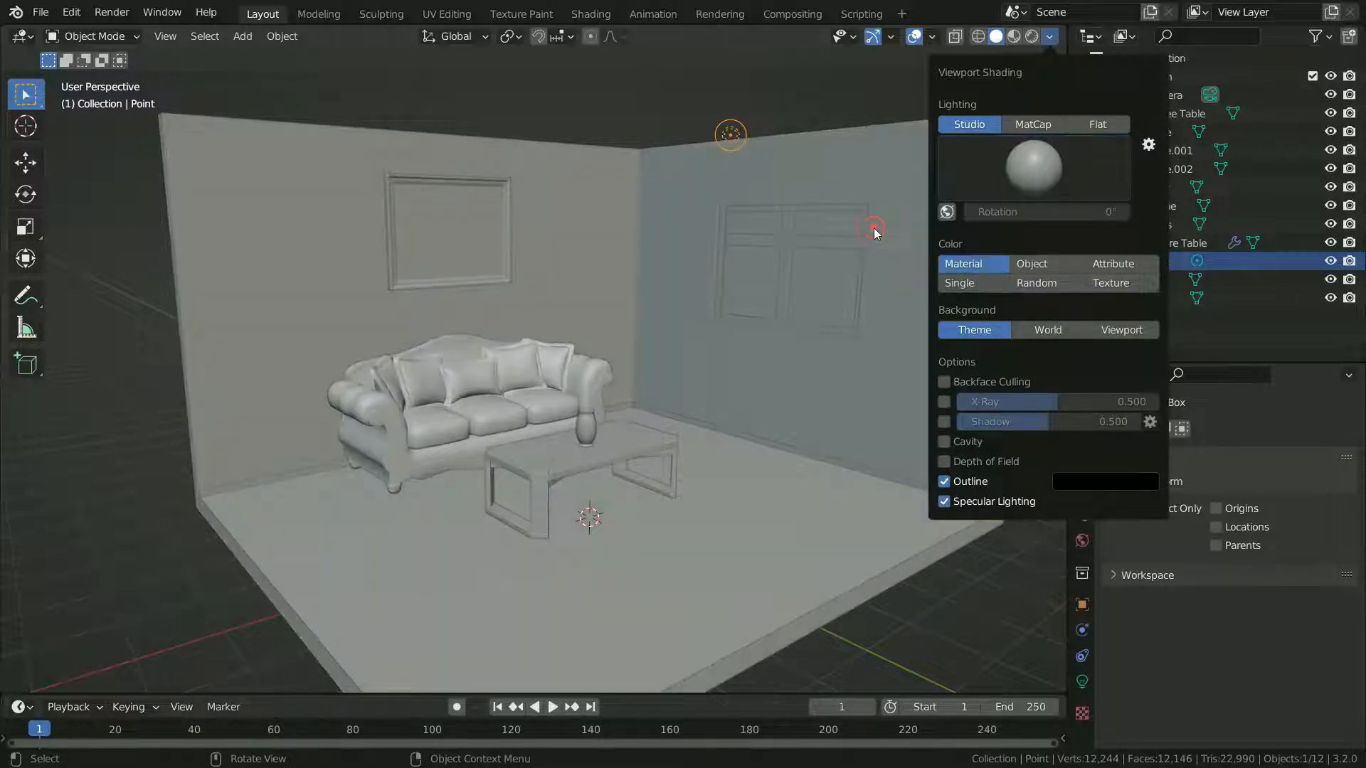
{"action": "left_click", "coordinate": [1022, 172]}
{"action": "left_click", "coordinate": [930, 226]}
- Try the fourth, fifth and sixth Studio lighting presets in turn, and restore the first preset
{"action": "left_click", "coordinate": [1022, 174]}
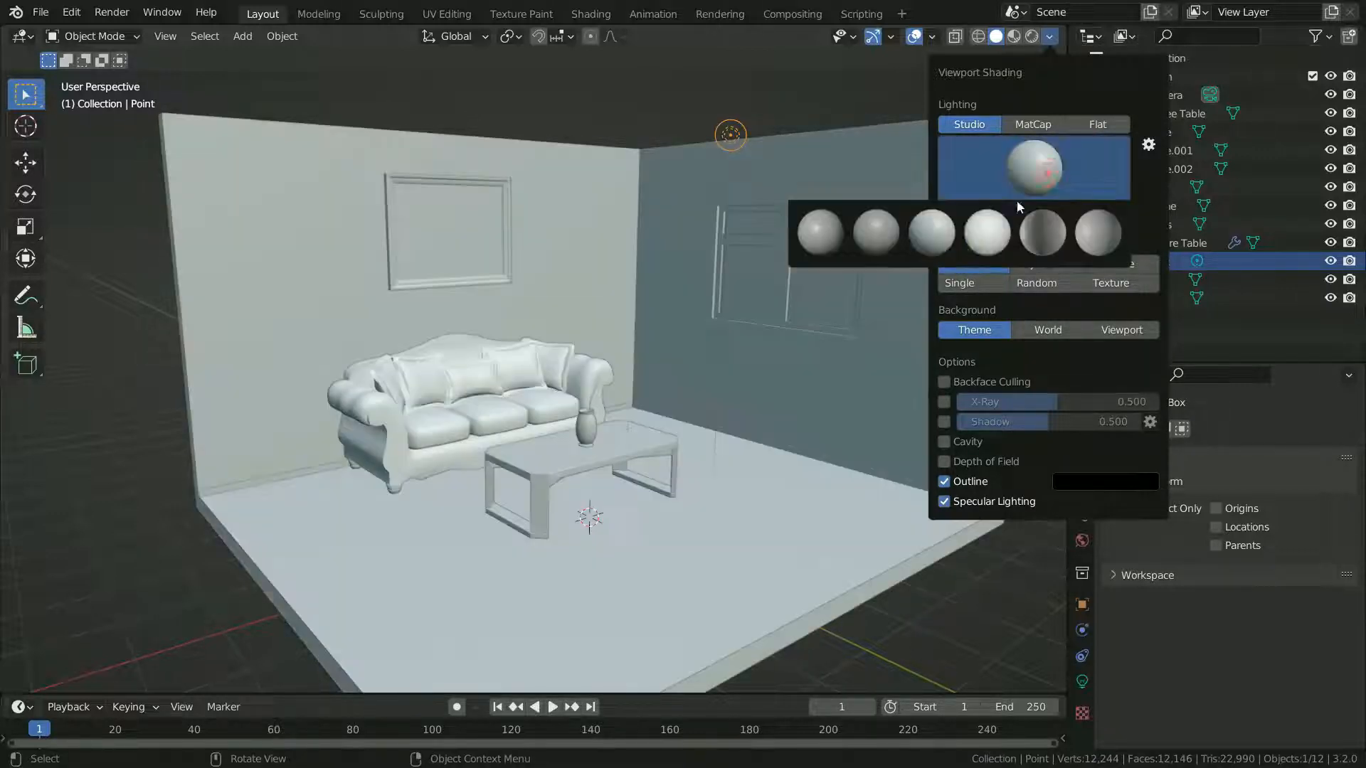
{"action": "left_click", "coordinate": [989, 229]}
{"action": "left_click", "coordinate": [1028, 178]}
{"action": "left_click", "coordinate": [1056, 225]}
{"action": "left_click", "coordinate": [1047, 181]}
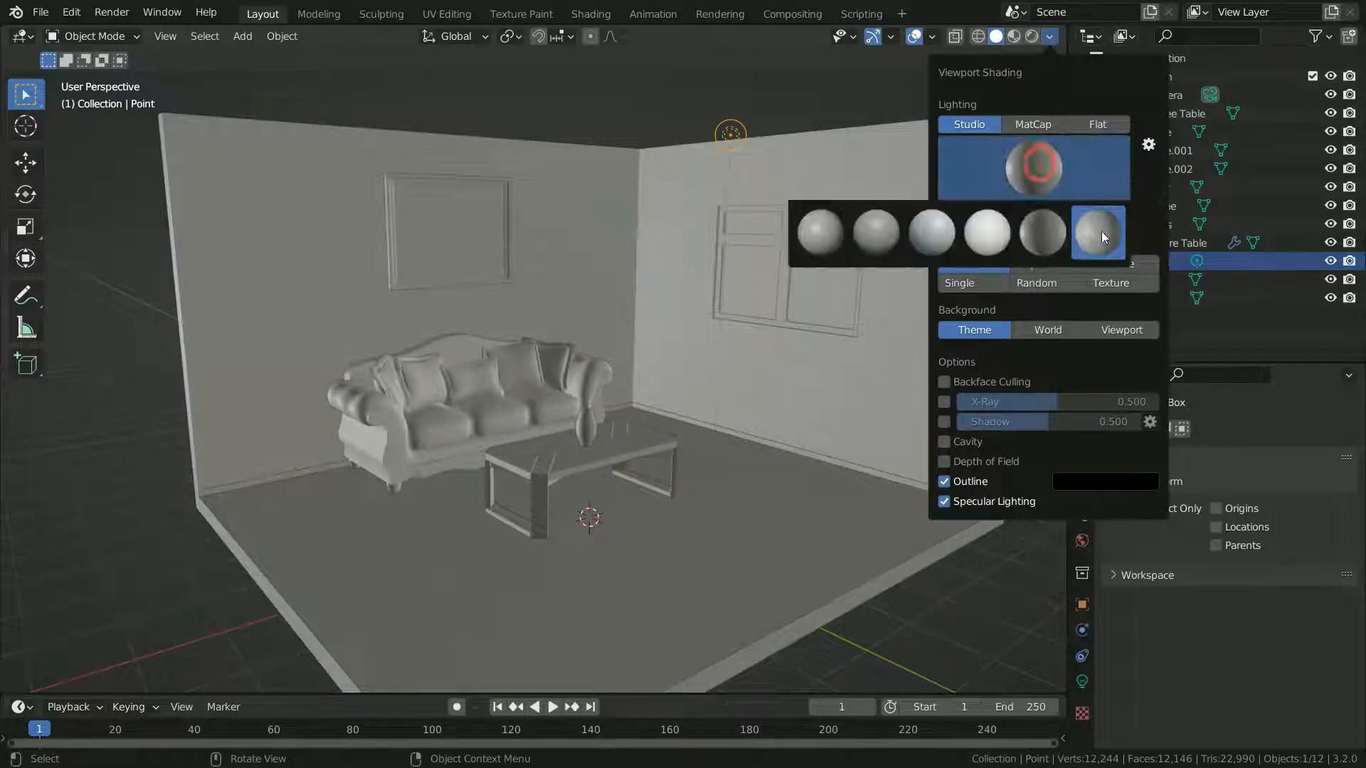
{"action": "left_click", "coordinate": [1101, 232]}
{"action": "left_click", "coordinate": [1027, 160]}
{"action": "left_click", "coordinate": [822, 245]}
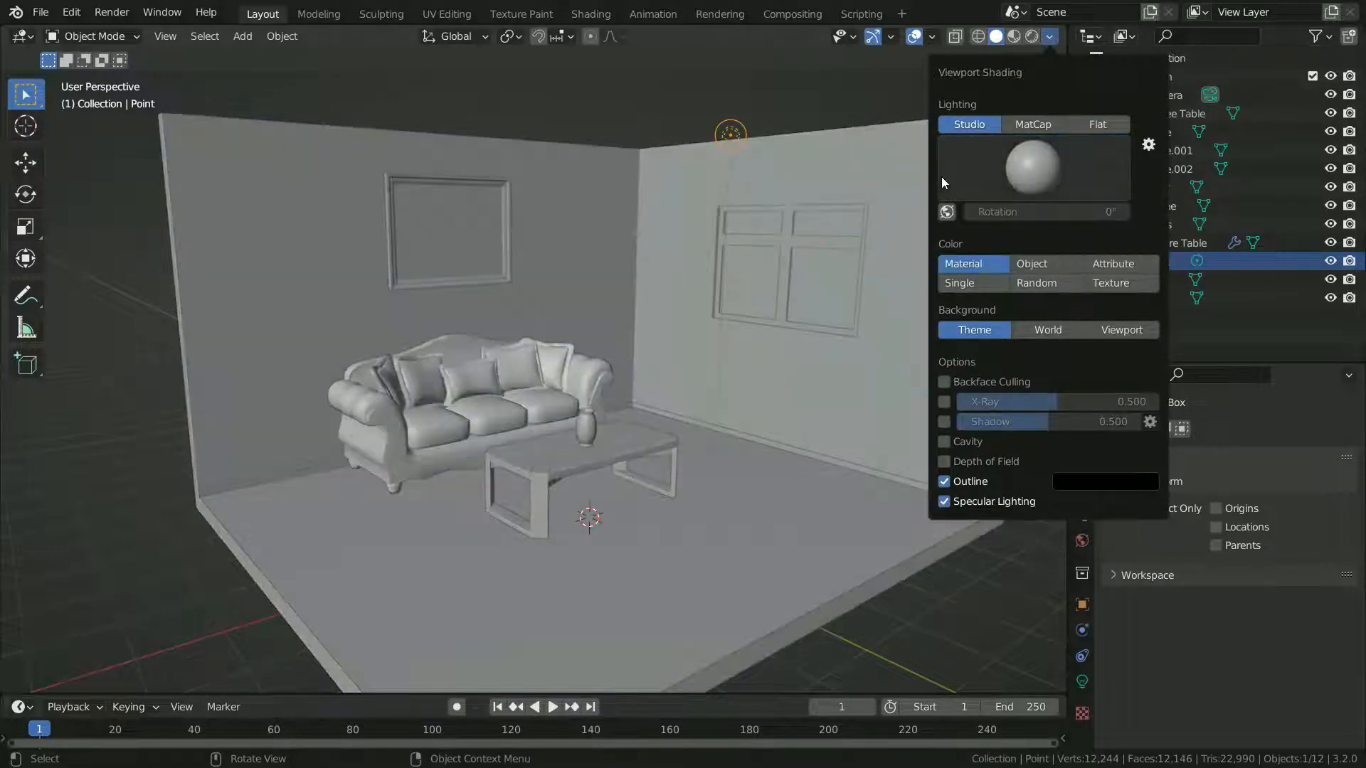
- Open the Lights preferences from the shading options, examine the studio light Editor, and close the preferences
{"action": "left_click", "coordinate": [1148, 144]}
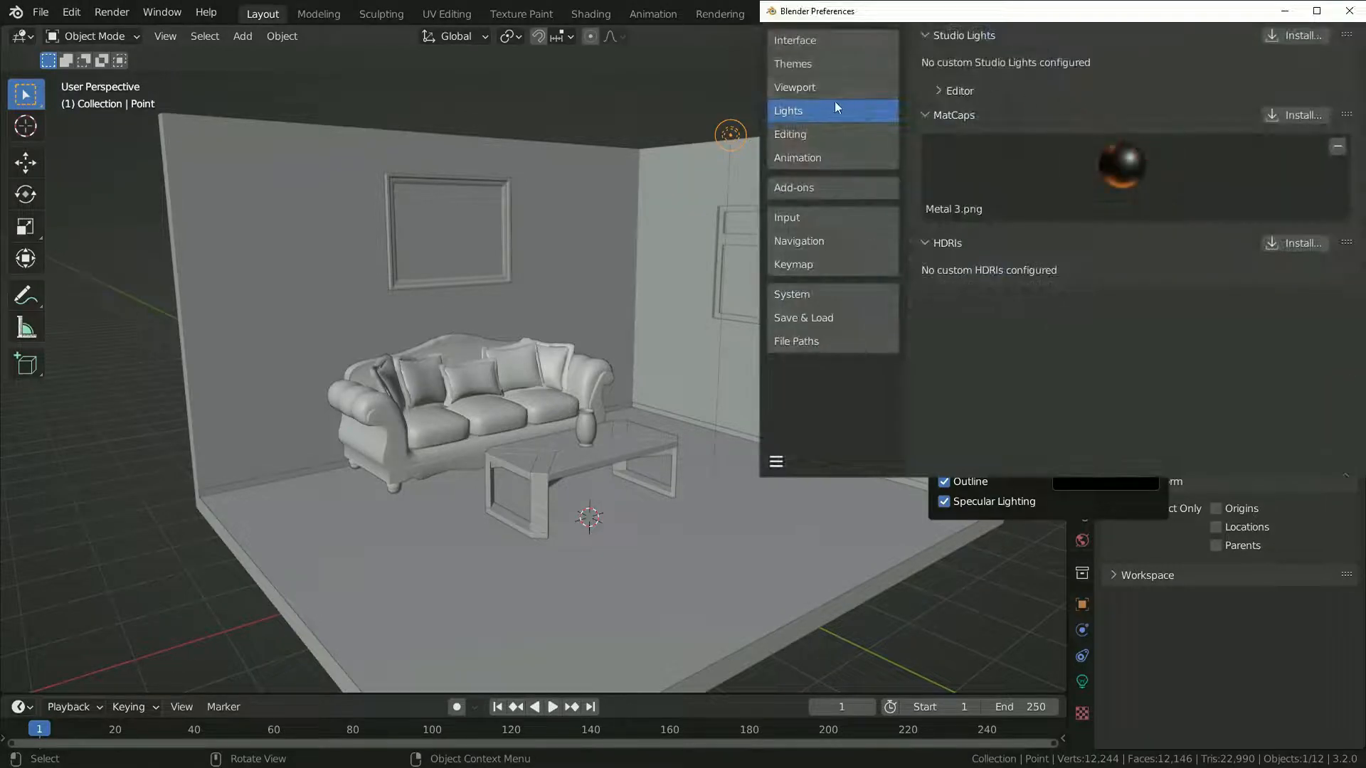
{"action": "left_click", "coordinate": [936, 91]}
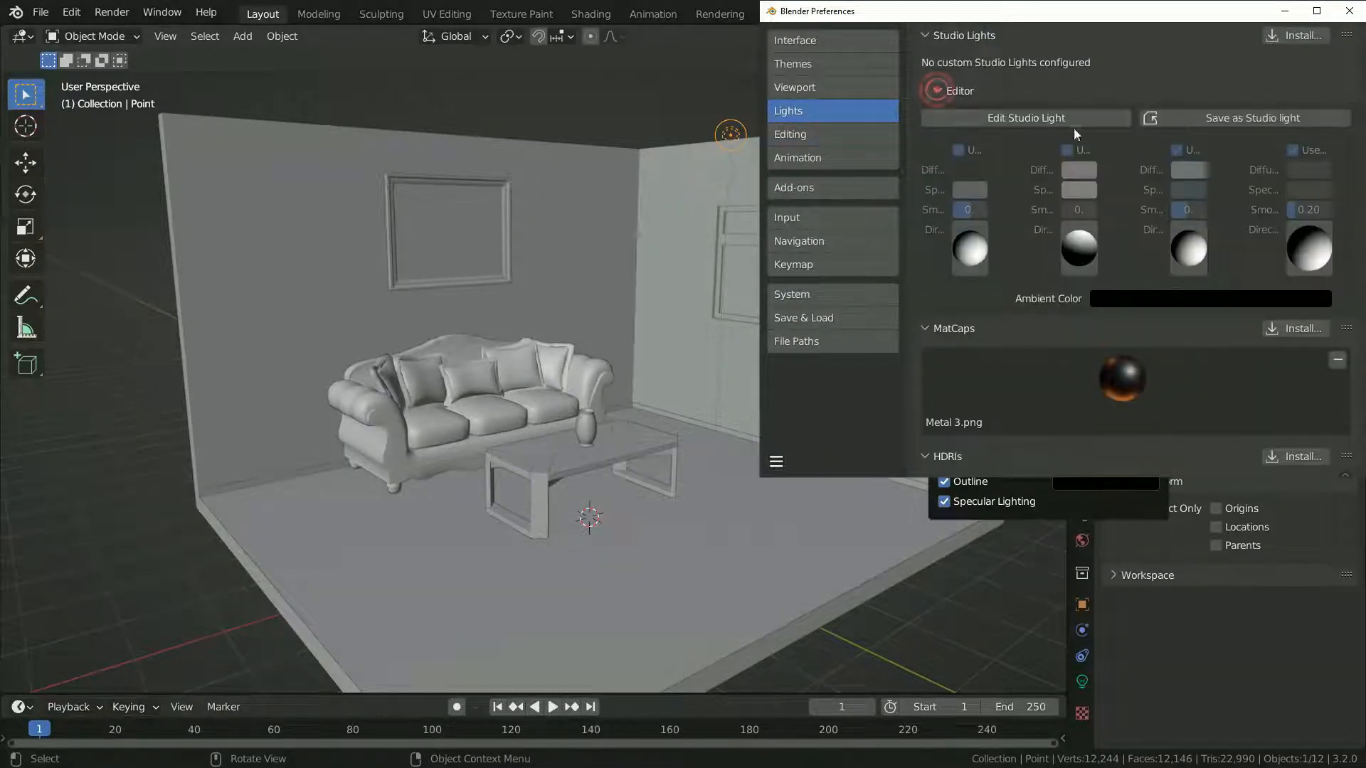
{"action": "left_click", "coordinate": [1350, 11]}
- Open the Lights preferences, expand the Studio Lights Editor, and enable Edit Studio Light
{"action": "left_click", "coordinate": [74, 14]}
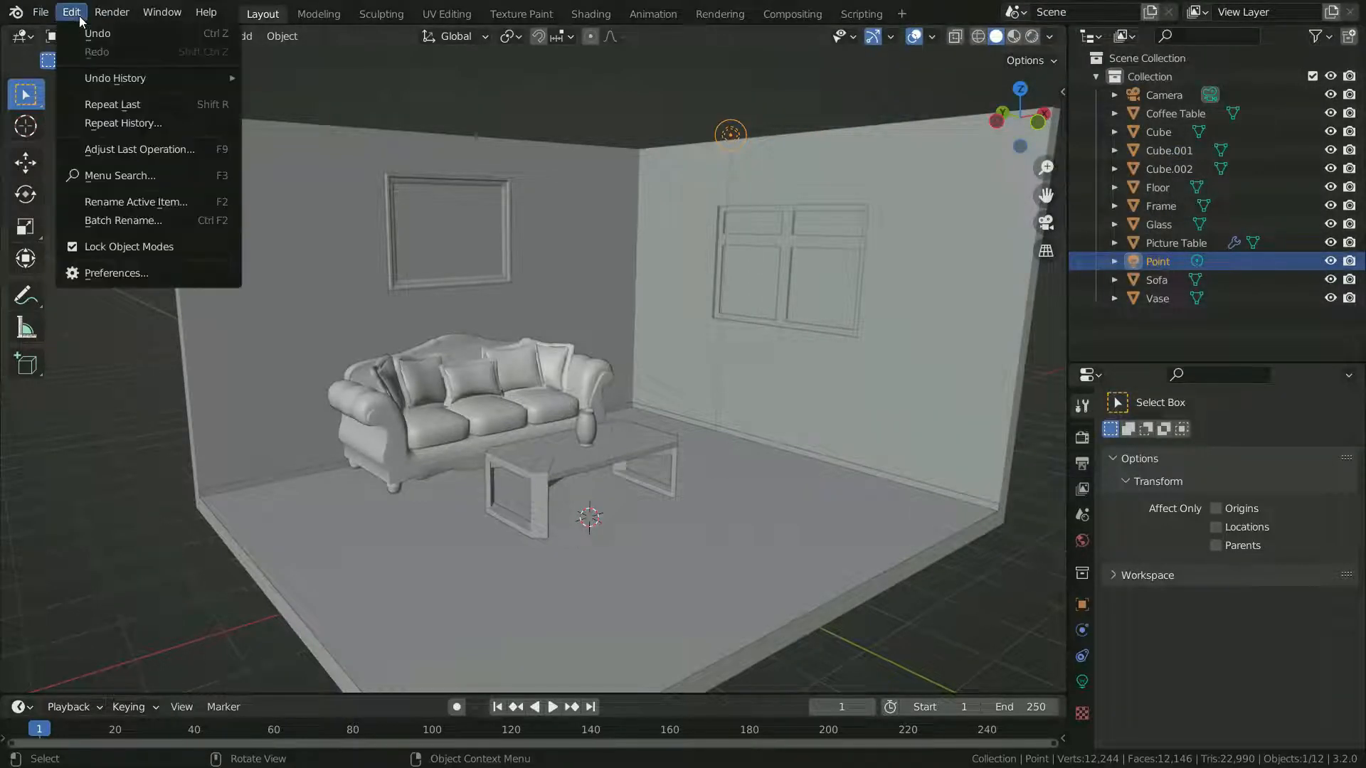
{"action": "left_click", "coordinate": [136, 271]}
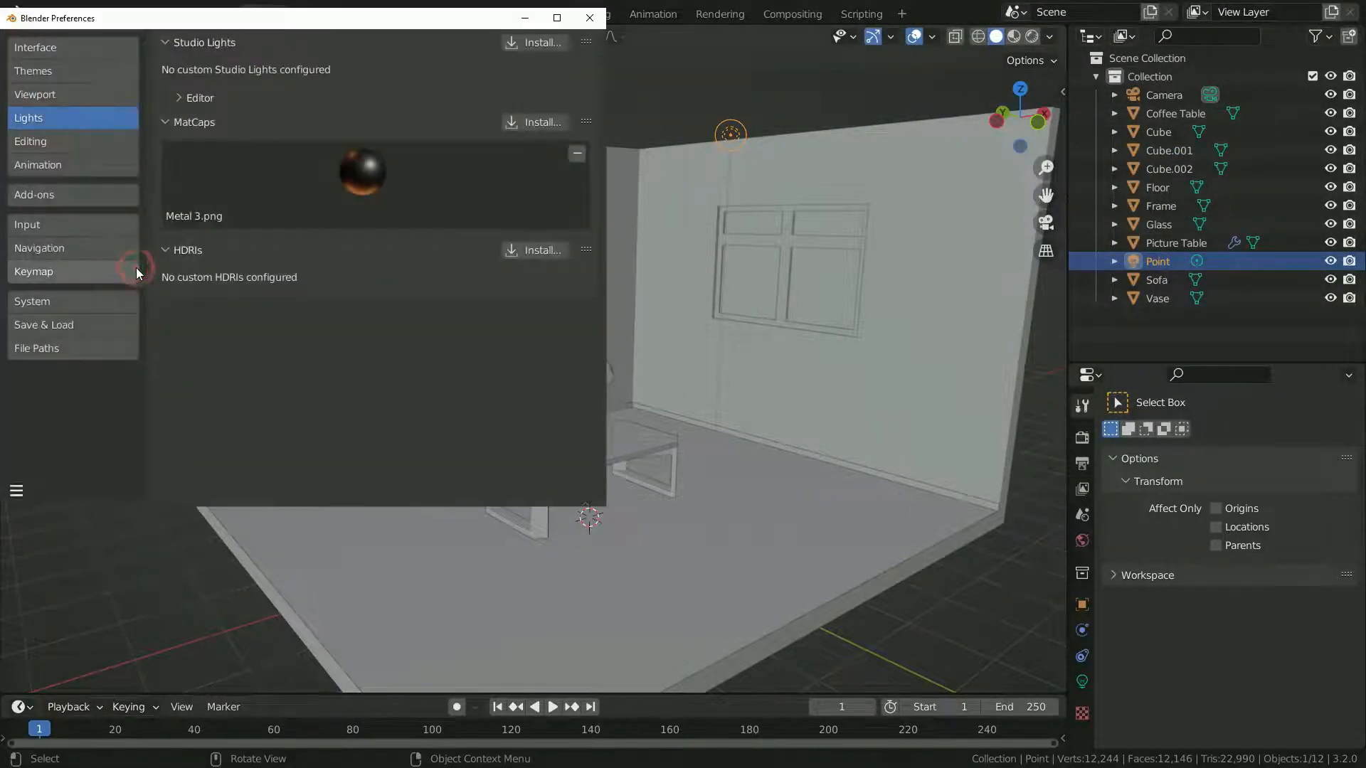
{"action": "left_click", "coordinate": [177, 98]}
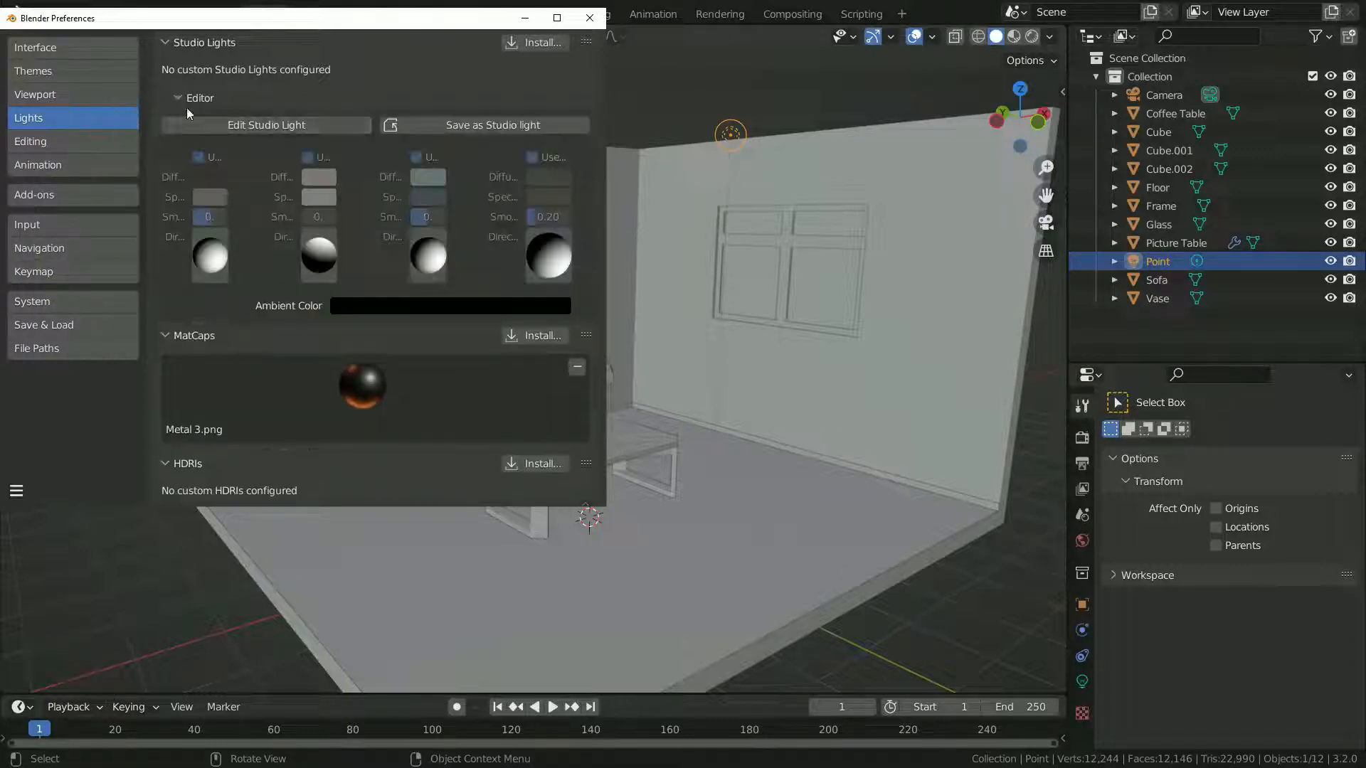
{"action": "left_click", "coordinate": [311, 128]}
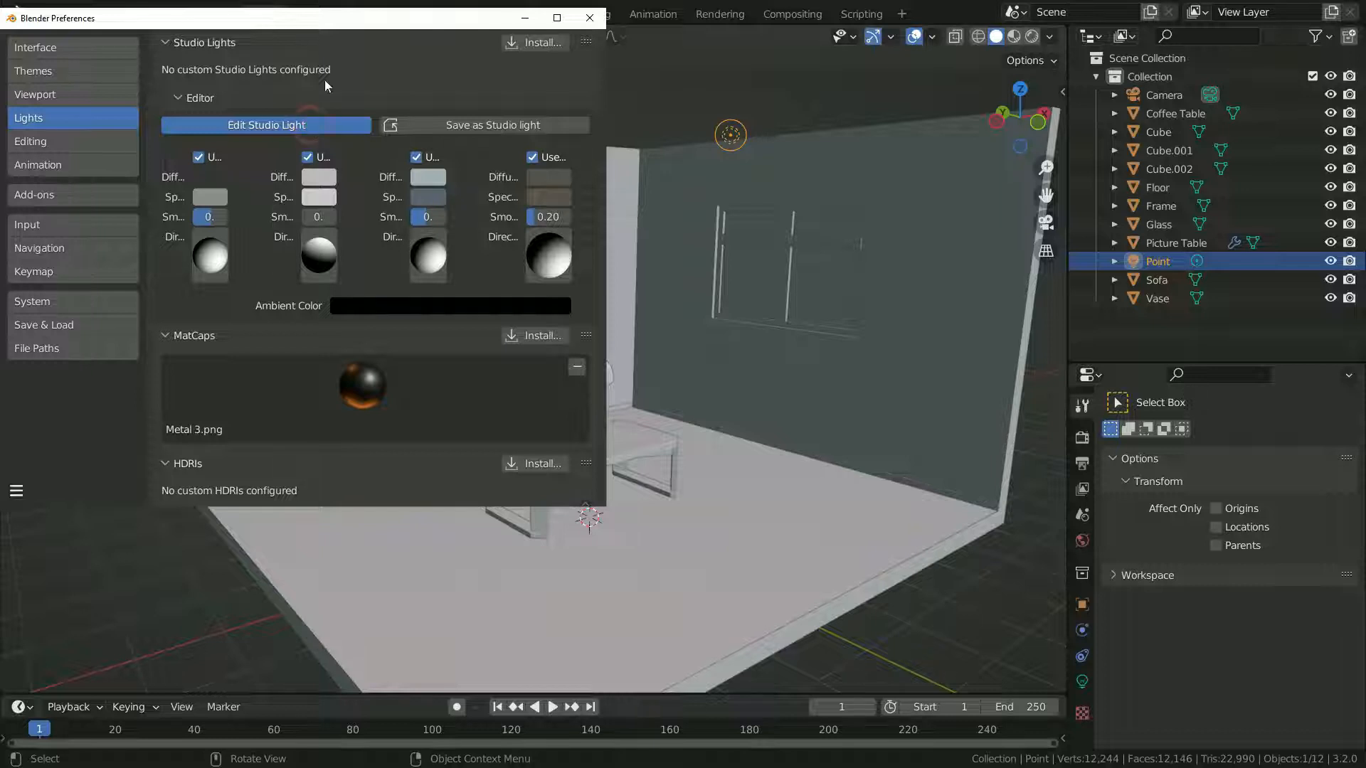
- Move the Preferences window clear of the sofa and adjust the directions of the first and second studio lights
{"action": "left_click_drag", "start_coordinate": [327, 26], "coordinate": [1095, 125]}
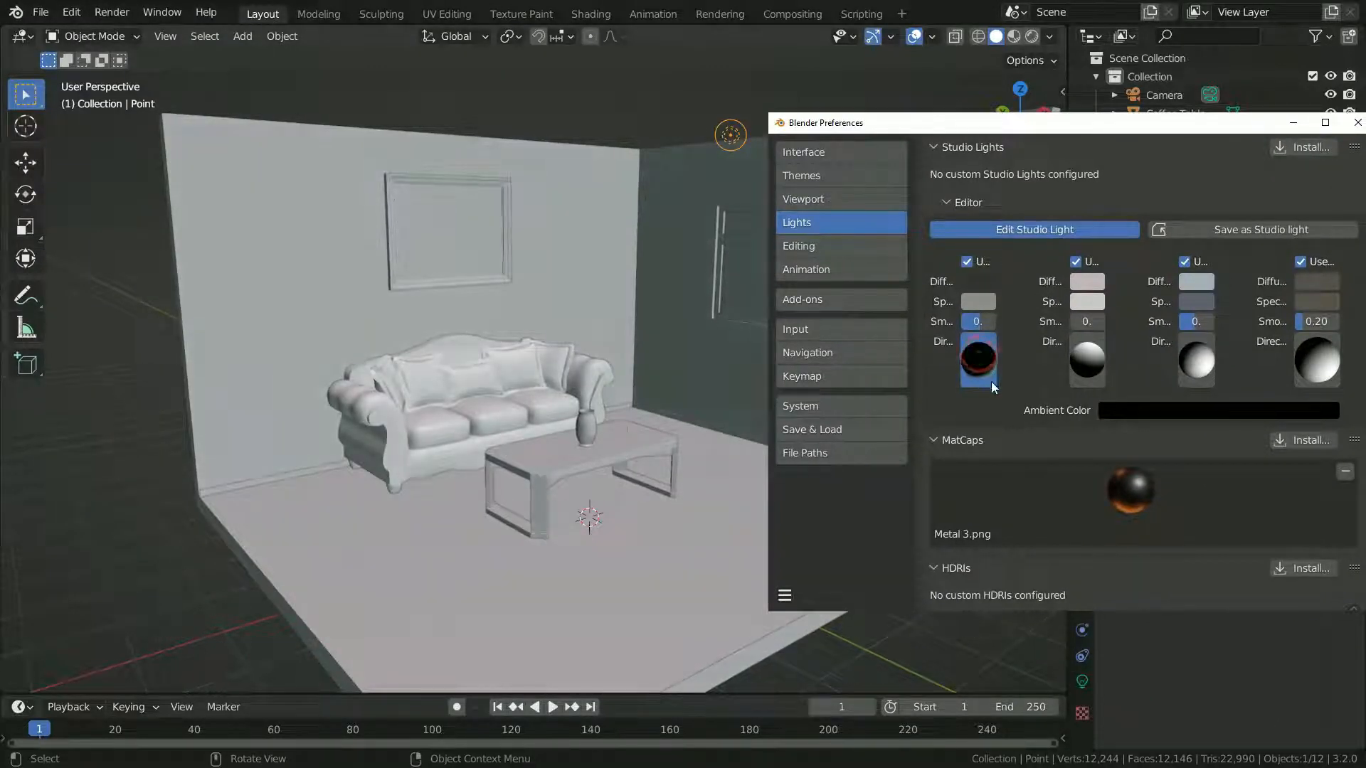
{"action": "left_click_drag", "start_coordinate": [976, 386], "coordinate": [981, 364]}
{"action": "left_click_drag", "start_coordinate": [1083, 362], "coordinate": [1186, 308]}
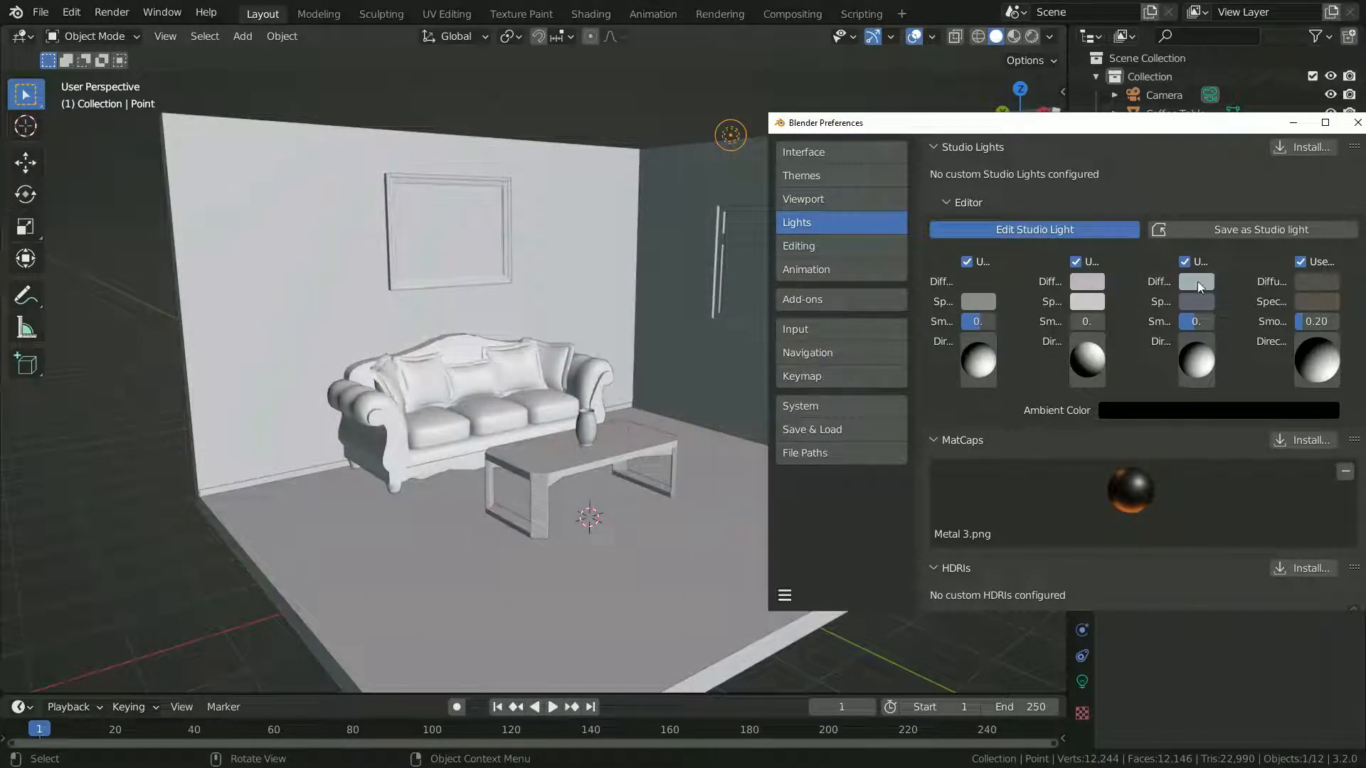
- Change the third studio light's diffuse color to a strongly saturated cyan-blue
{"action": "left_click", "coordinate": [1200, 286]}
{"action": "left_click_drag", "start_coordinate": [1117, 365], "coordinate": [1131, 311]}
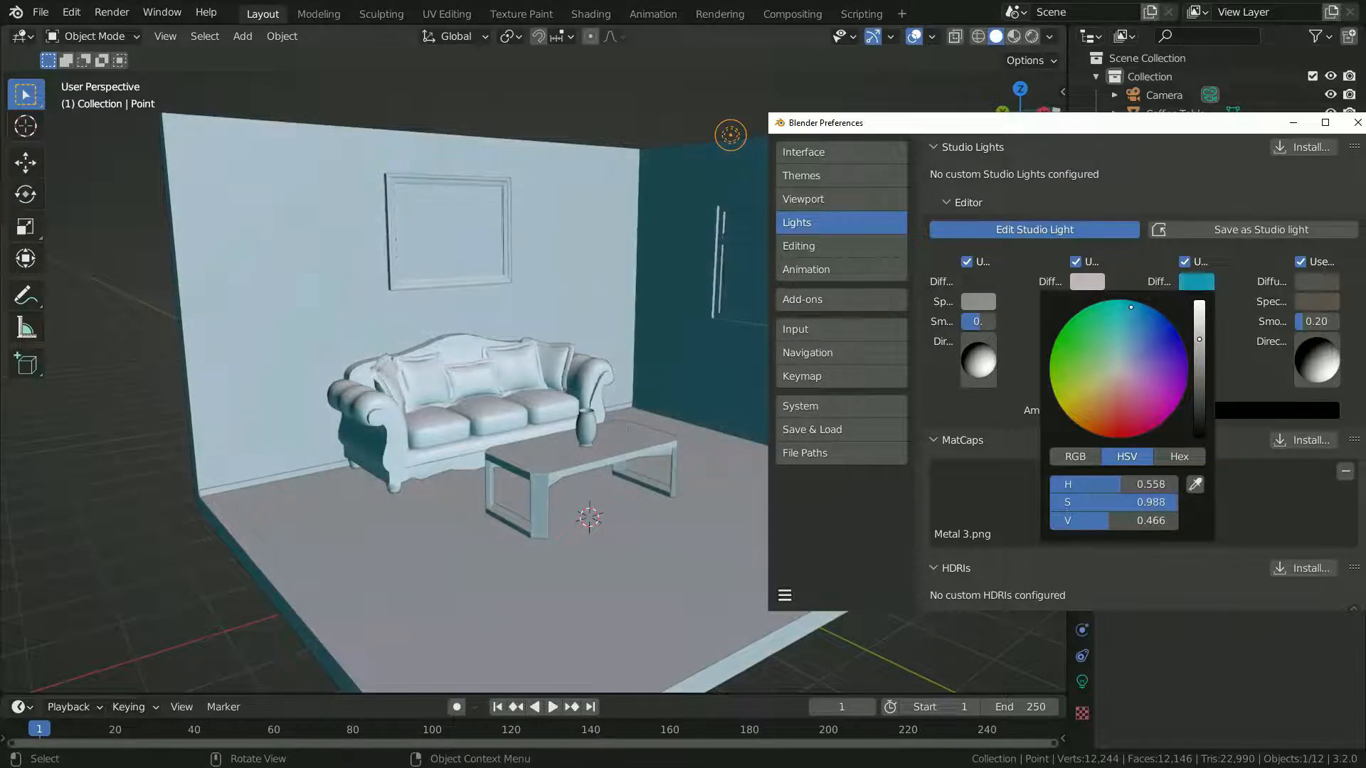
{"action": "mouse_move", "coordinate": [1198, 360]}
{"action": "left_mouse_down"}
{"action": "mouse_move", "coordinate": [1211, 375]}
{"action": "mouse_move", "coordinate": [1212, 348]}
{"action": "mouse_move", "coordinate": [1190, 358]}
{"action": "left_mouse_up"}
- Try switching off the first three studio lights, re-enable them, and toggle the third light off and on again
{"action": "left_click", "coordinate": [968, 261]}
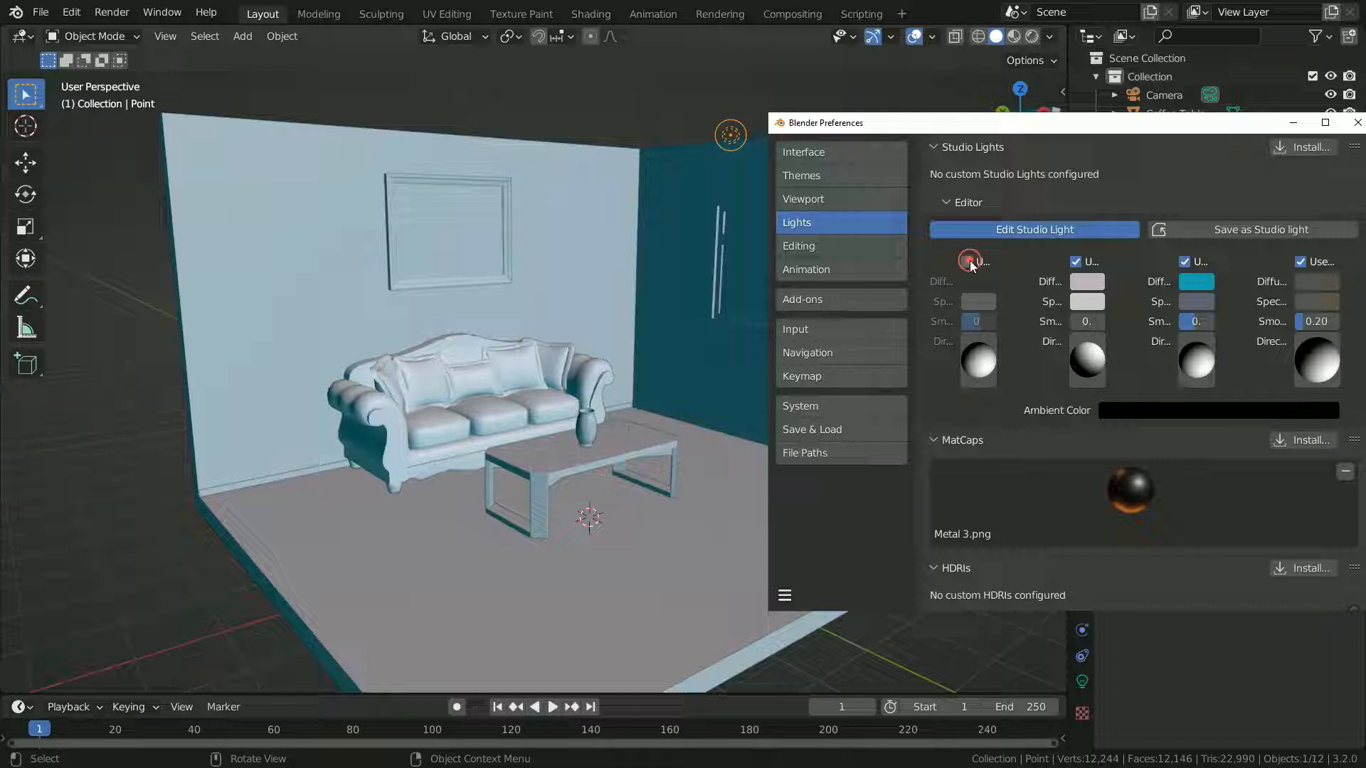
{"action": "left_click", "coordinate": [1076, 262]}
{"action": "left_click", "coordinate": [1191, 261]}
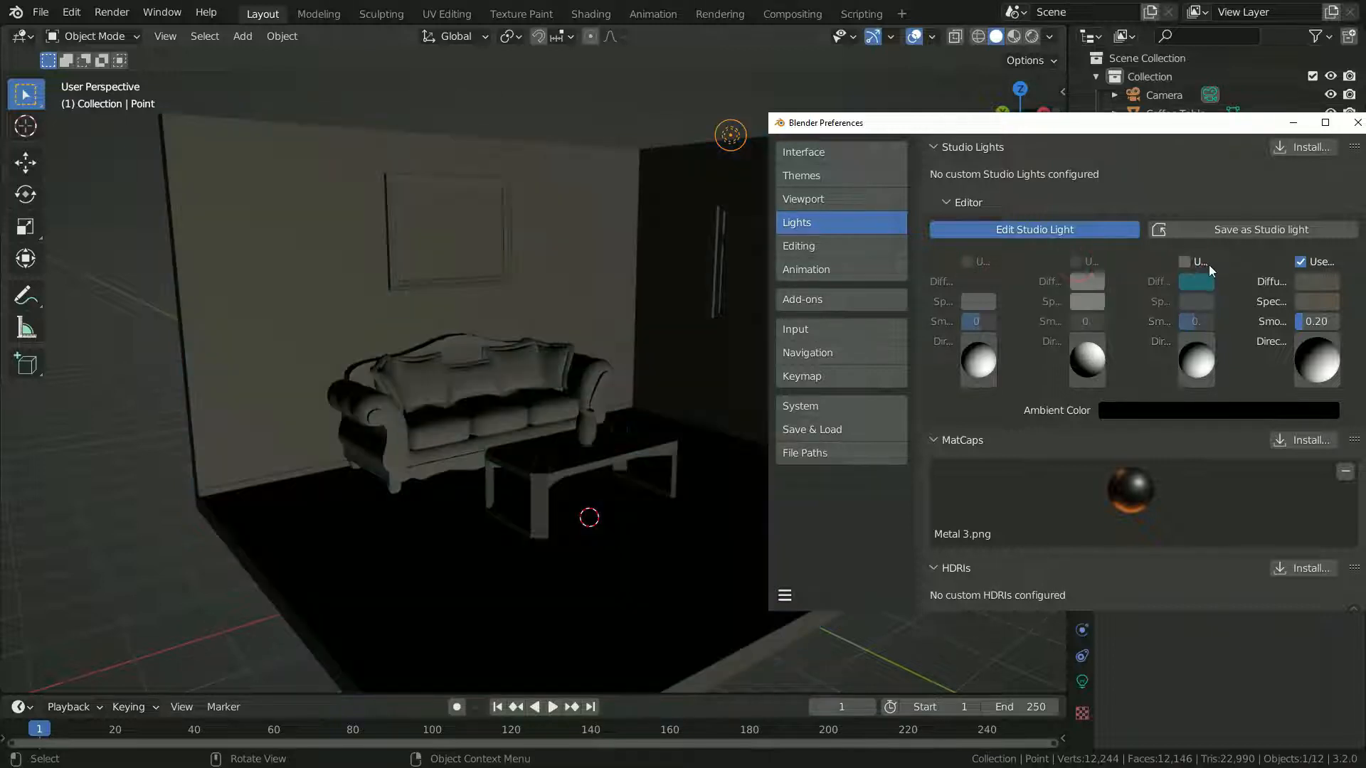
{"action": "left_click", "coordinate": [1185, 262]}
{"action": "left_click", "coordinate": [1076, 262]}
{"action": "left_click", "coordinate": [967, 262]}
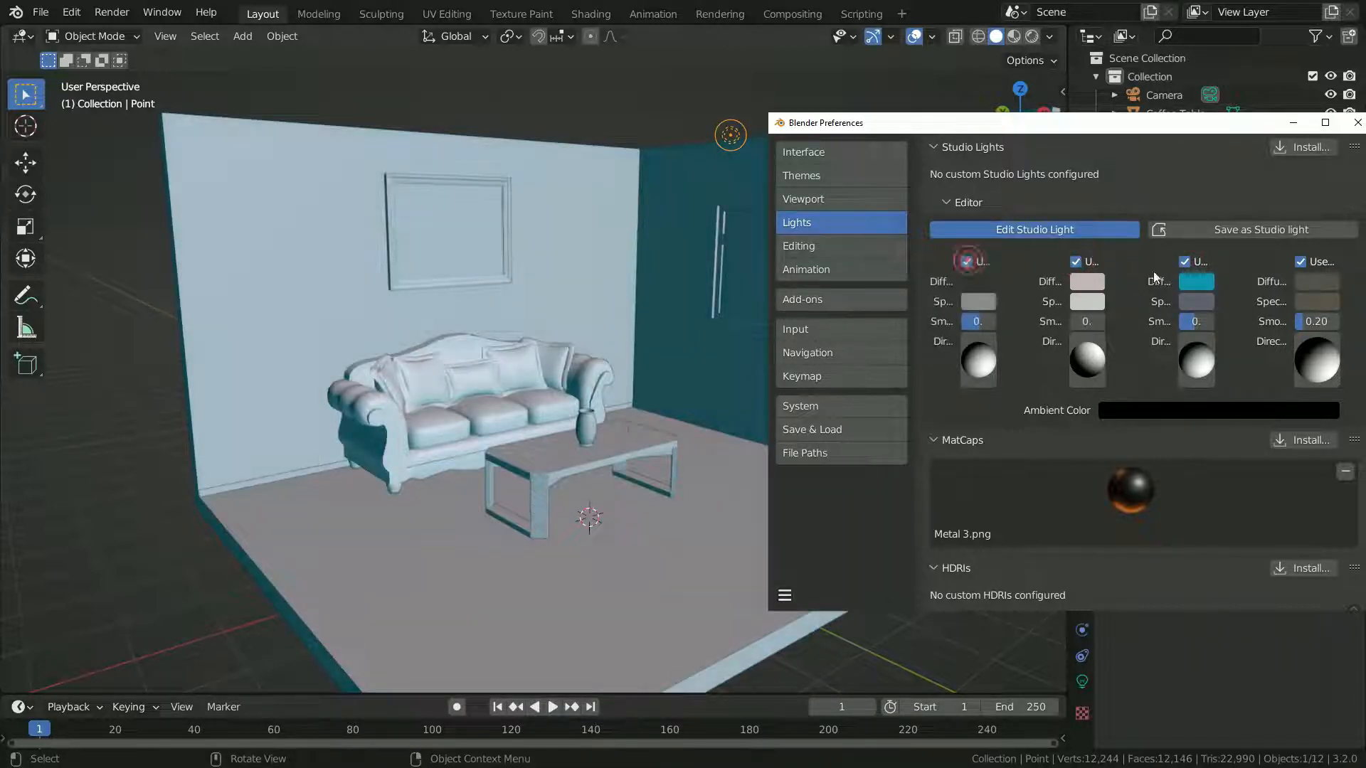
{"action": "left_click", "coordinate": [1183, 262]}
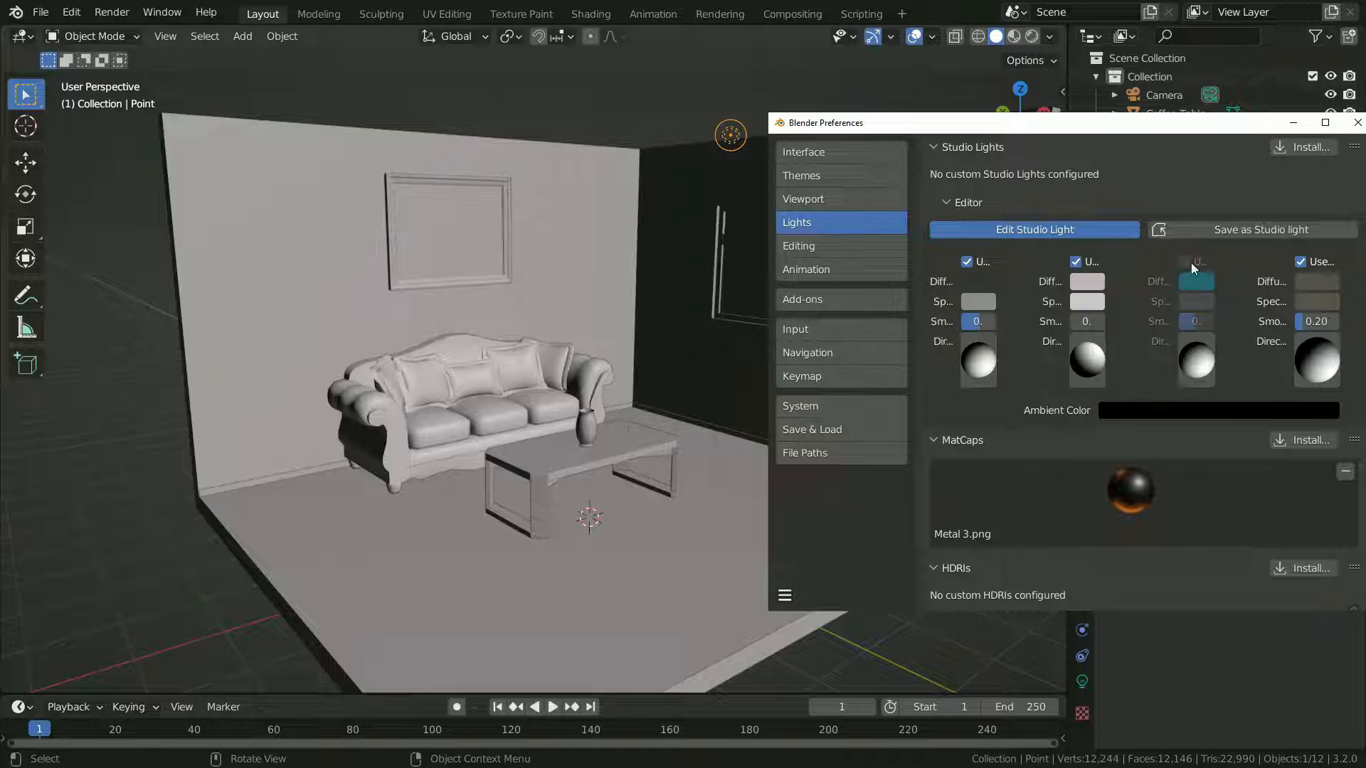
{"action": "left_click", "coordinate": [1190, 262]}
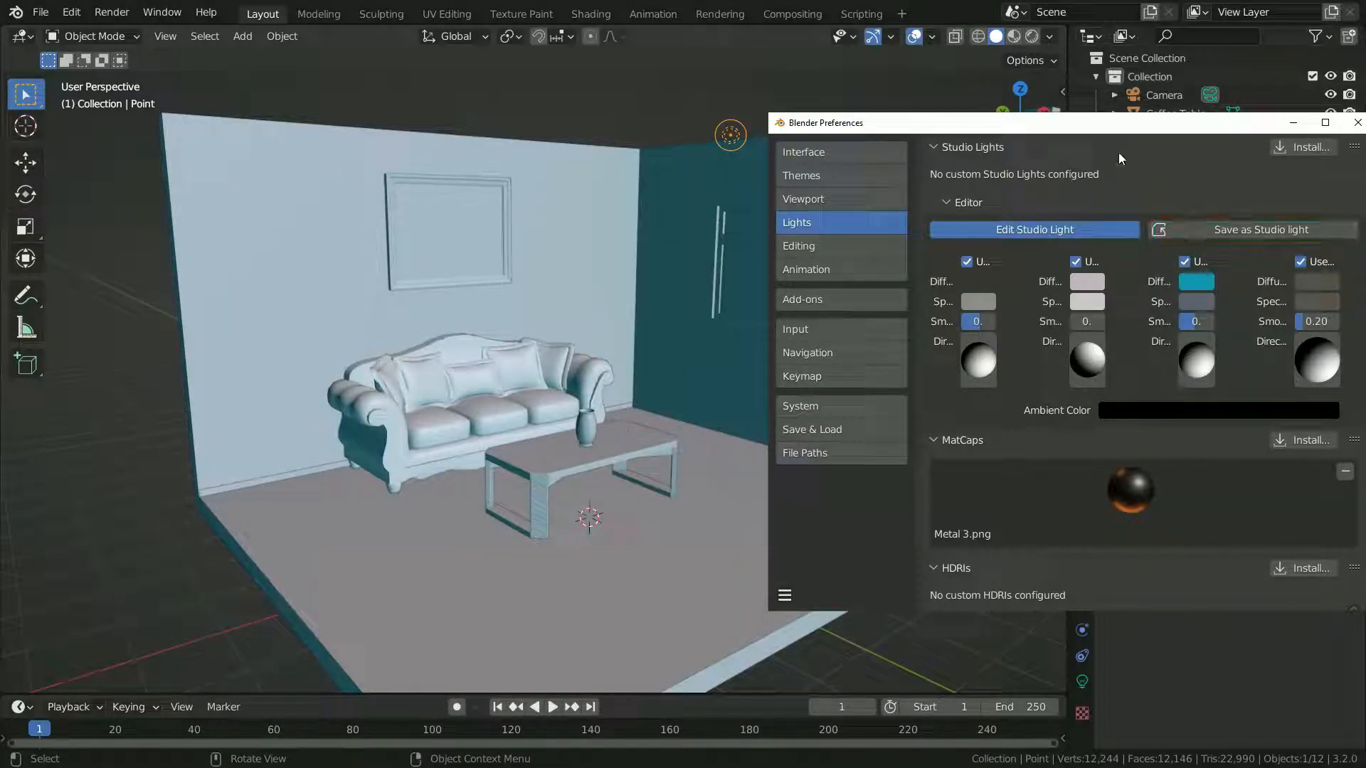
- Disable Edit Studio Light and close the Preferences window
{"action": "left_click", "coordinate": [1050, 232]}
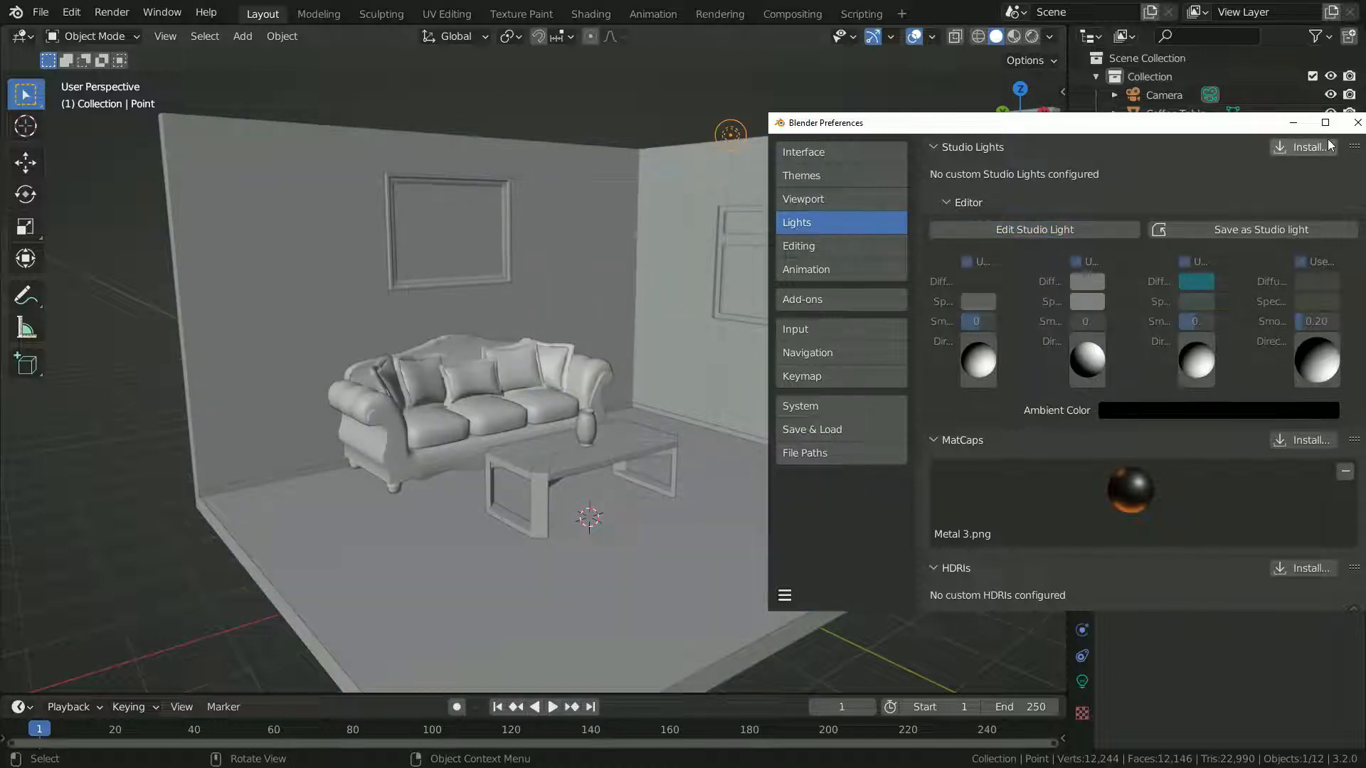
{"action": "left_click", "coordinate": [1357, 122]}
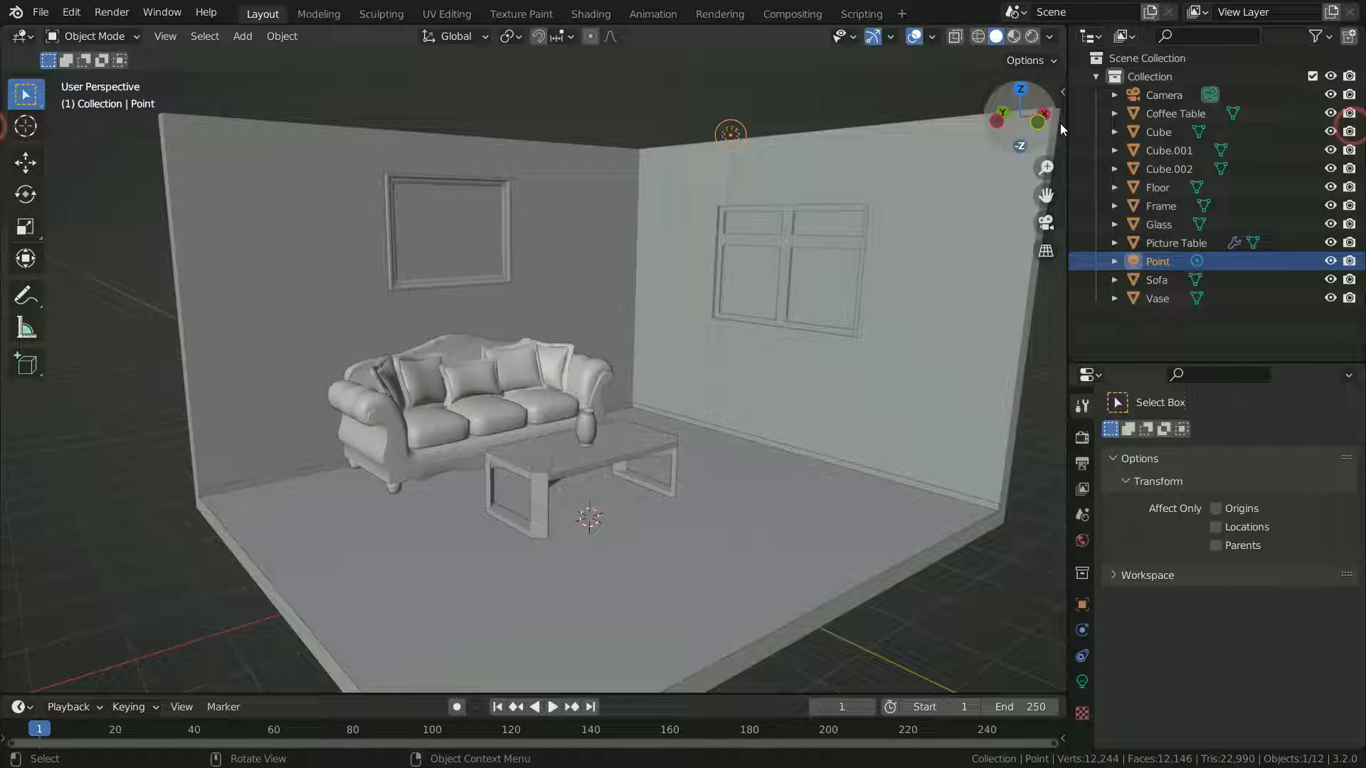
- Enable World Space Lighting for the Studio light and examine the room's lighting from different angles
{"action": "left_click", "coordinate": [1048, 37]}
{"action": "mouse_move", "coordinate": [711, 462]}
{"action": "middle_mouse_down"}
{"action": "mouse_move", "coordinate": [648, 528]}
{"action": "mouse_move", "coordinate": [557, 502]}
{"action": "mouse_move", "coordinate": [943, 486]}
{"action": "mouse_move", "coordinate": [14, 530]}
{"action": "mouse_move", "coordinate": [50, 518]}
{"action": "mouse_move", "coordinate": [1023, 551]}
{"action": "mouse_move", "coordinate": [791, 552]}
{"action": "mouse_move", "coordinate": [697, 499]}
{"action": "mouse_move", "coordinate": [643, 500]}
{"action": "mouse_move", "coordinate": [663, 503]}
{"action": "middle_mouse_up"}
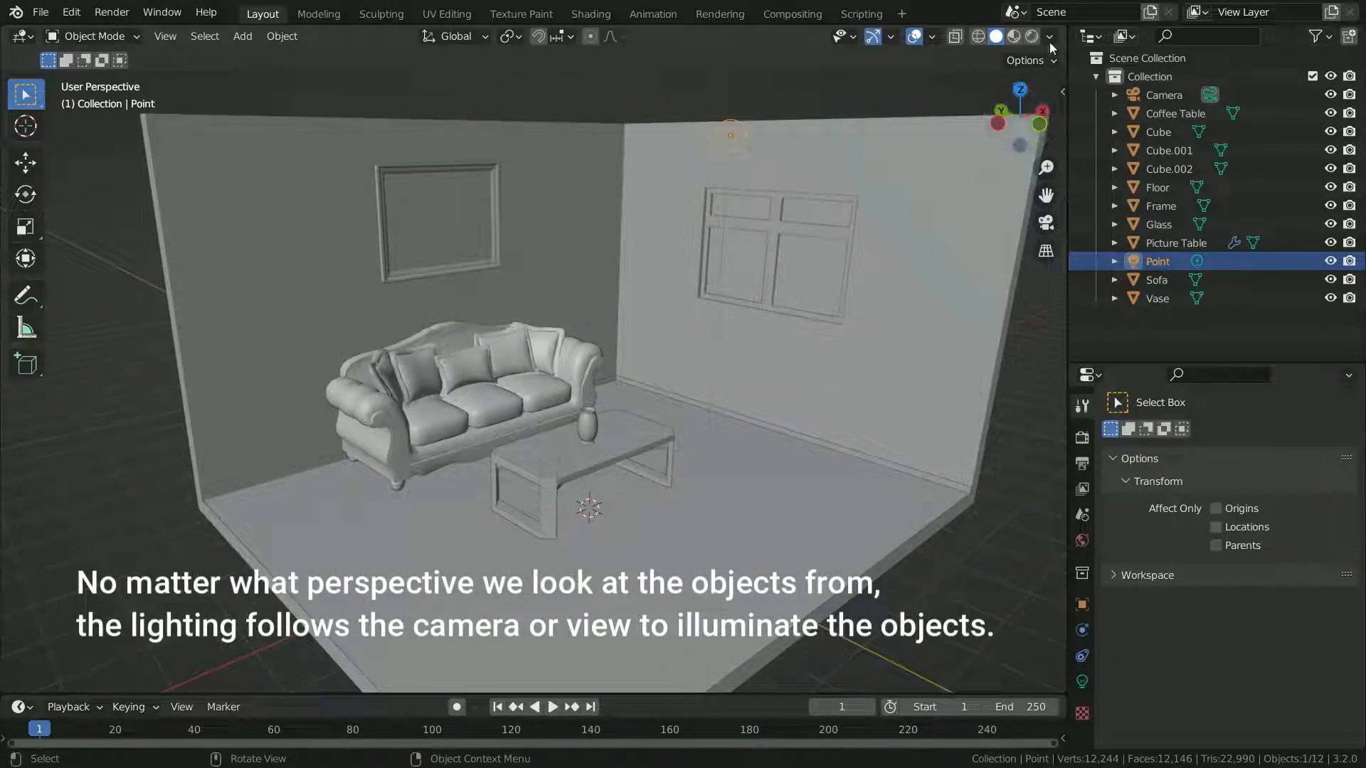
{"action": "left_click", "coordinate": [1049, 37]}
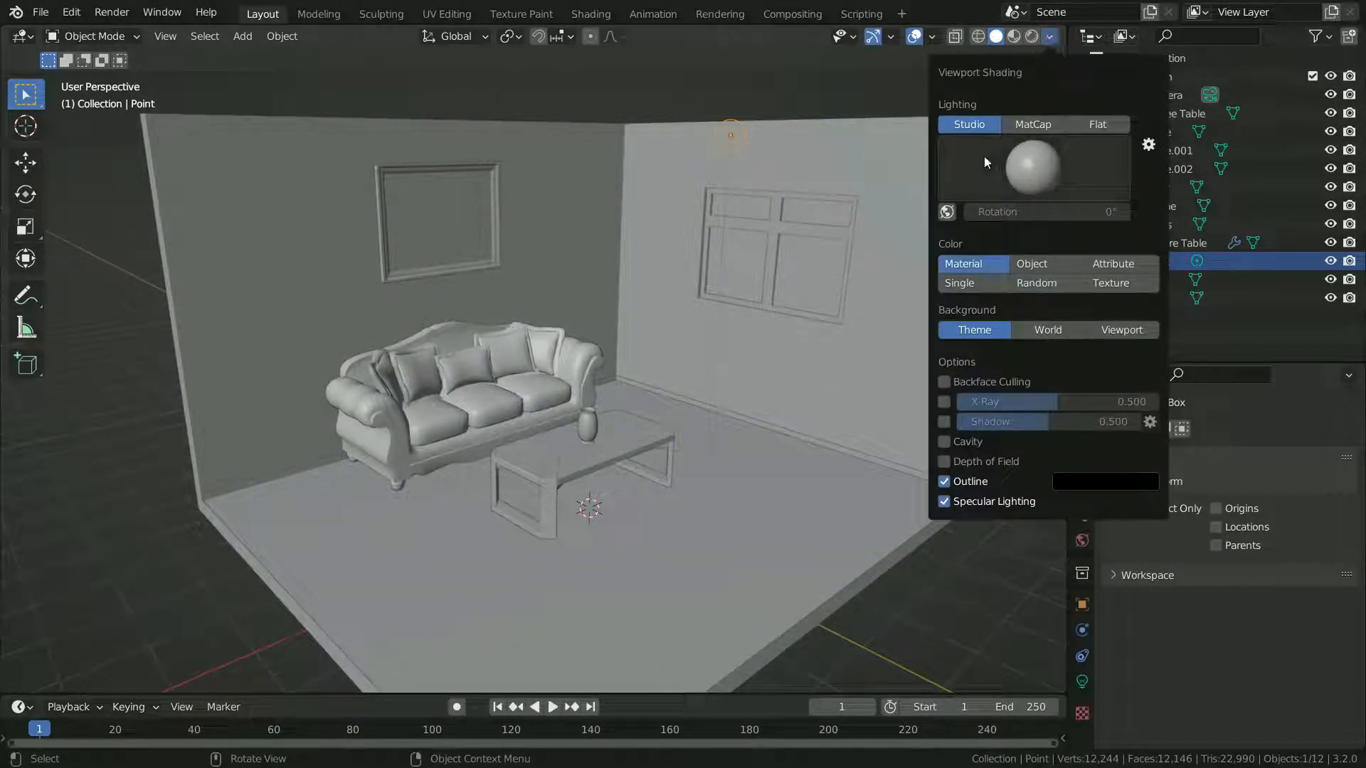
{"action": "left_click", "coordinate": [947, 214]}
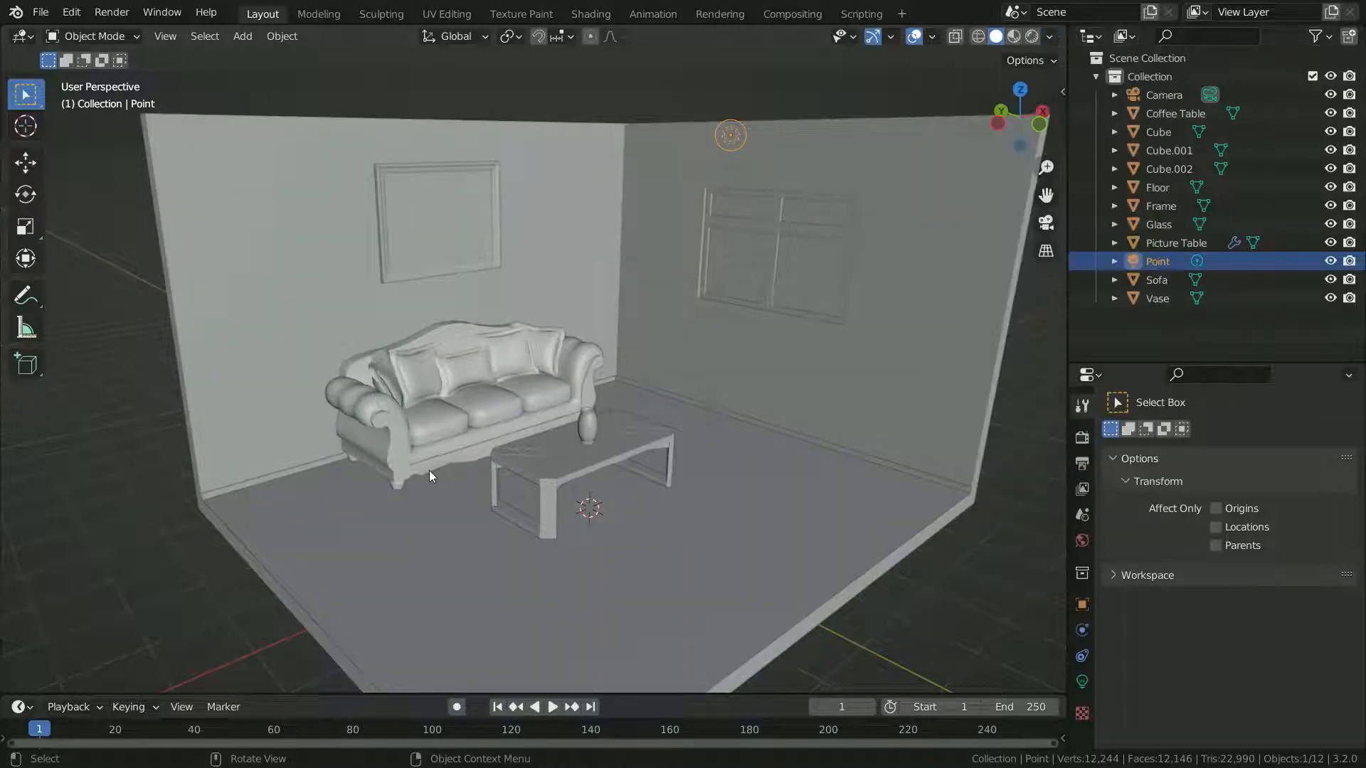
{"action": "mouse_move", "coordinate": [429, 471]}
{"action": "middle_mouse_down"}
{"action": "mouse_move", "coordinate": [613, 481]}
{"action": "mouse_move", "coordinate": [762, 458]}
{"action": "mouse_move", "coordinate": [838, 428]}
{"action": "middle_mouse_up"}
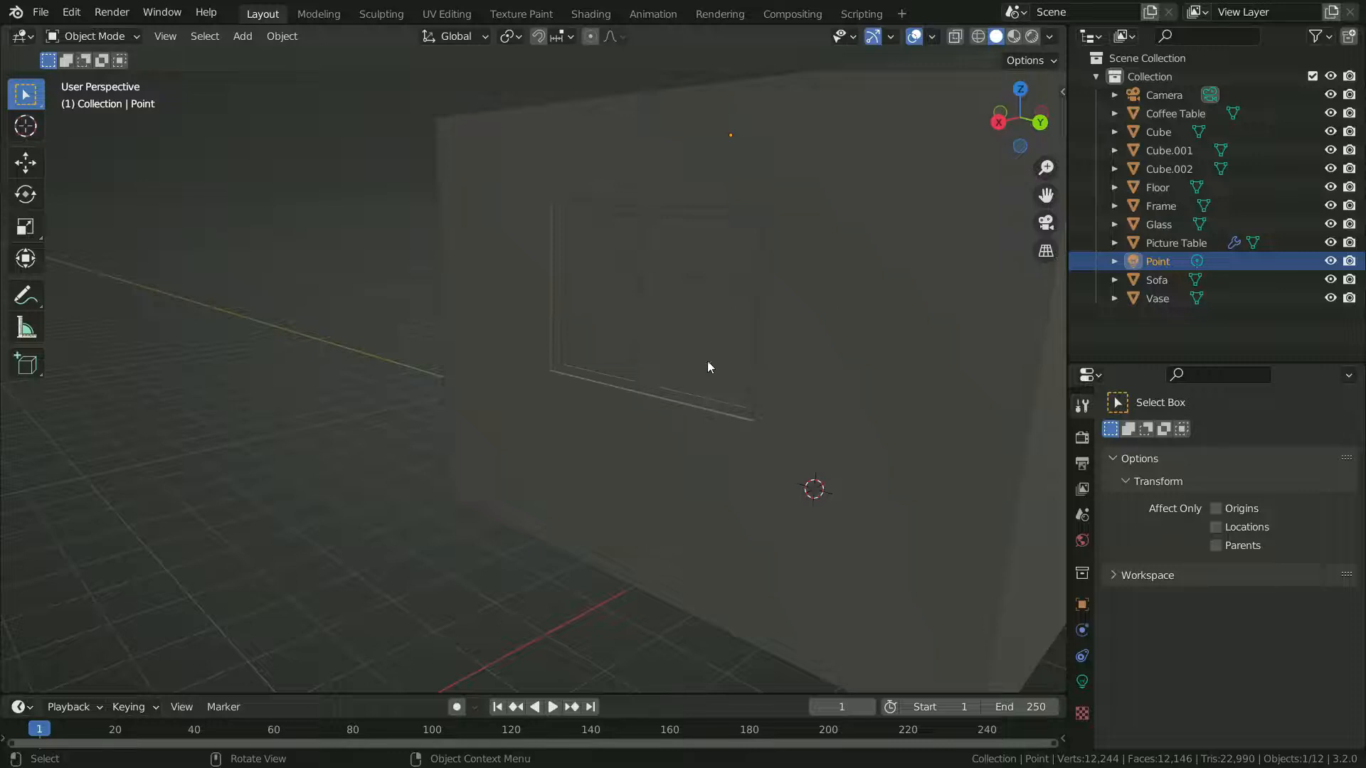
{"action": "middle_click_drag", "start_coordinate": [708, 363], "coordinate": [880, 124]}
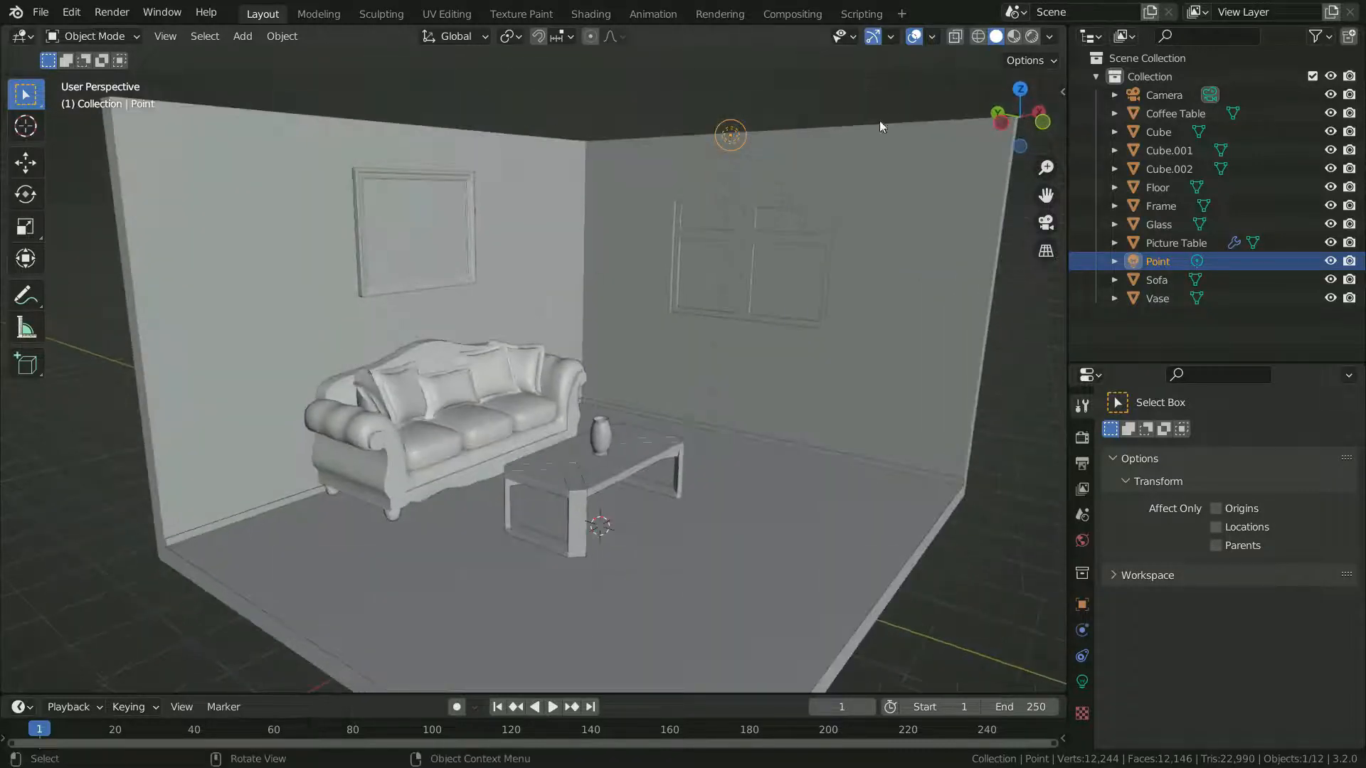
- Rotate the studio lighting to 74.4°, examine its effect on the room, and disable World Space Lighting
{"action": "left_click", "coordinate": [1049, 36]}
{"action": "left_click_drag", "start_coordinate": [1003, 211], "coordinate": [1114, 211]}
{"action": "middle_click_drag", "start_coordinate": [155, 407], "coordinate": [320, 363]}
{"action": "left_click", "coordinate": [1049, 36]}
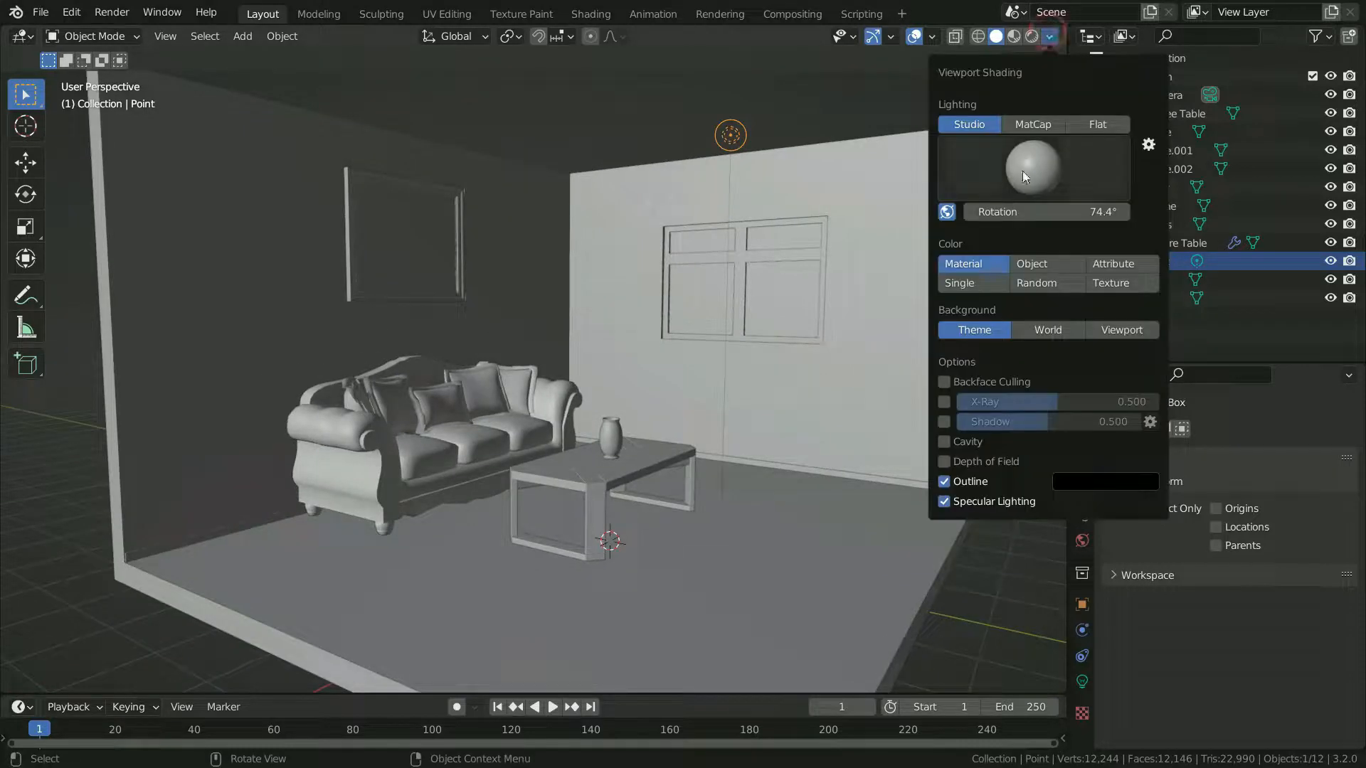
{"action": "left_click", "coordinate": [947, 212]}
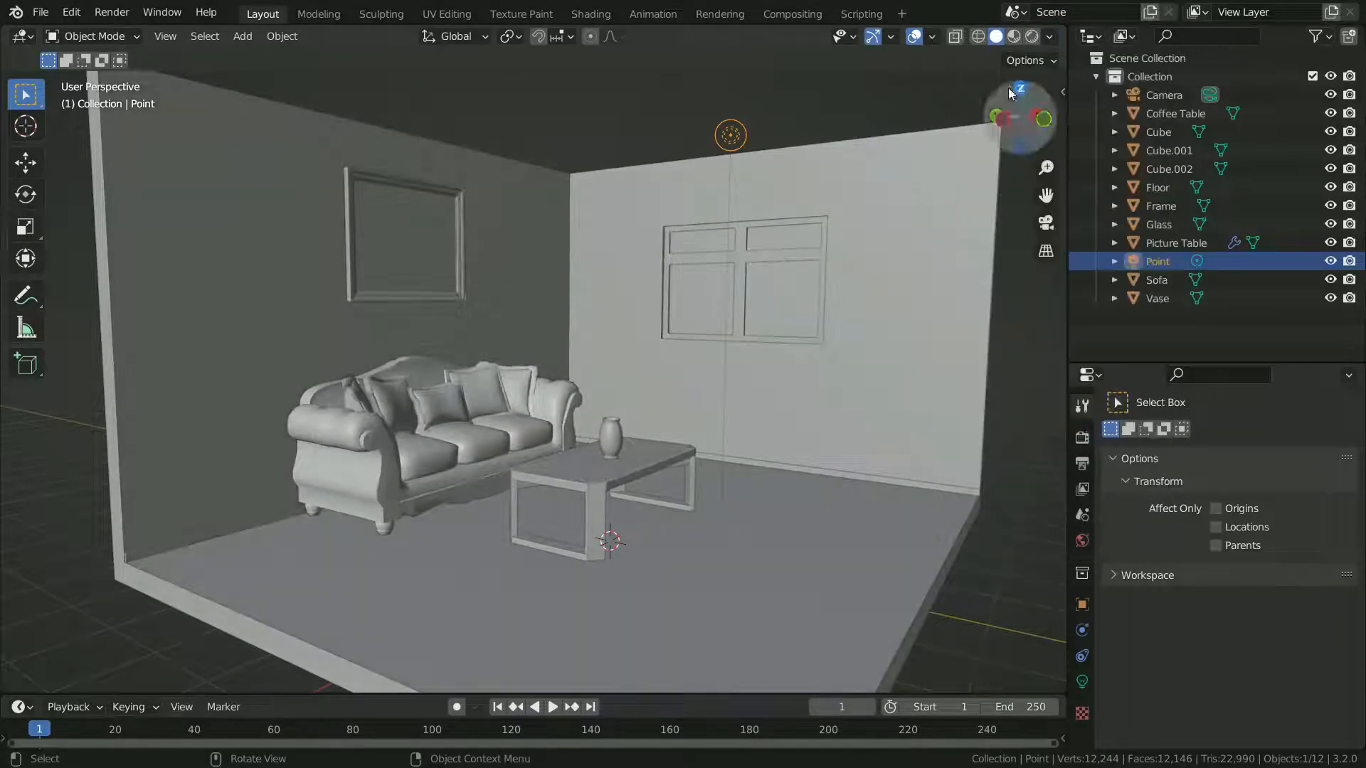
- Switch the Solid mode lighting to MatCap and apply the blue-grey metallic MatCap with warm highlights
{"action": "left_click", "coordinate": [1050, 36]}
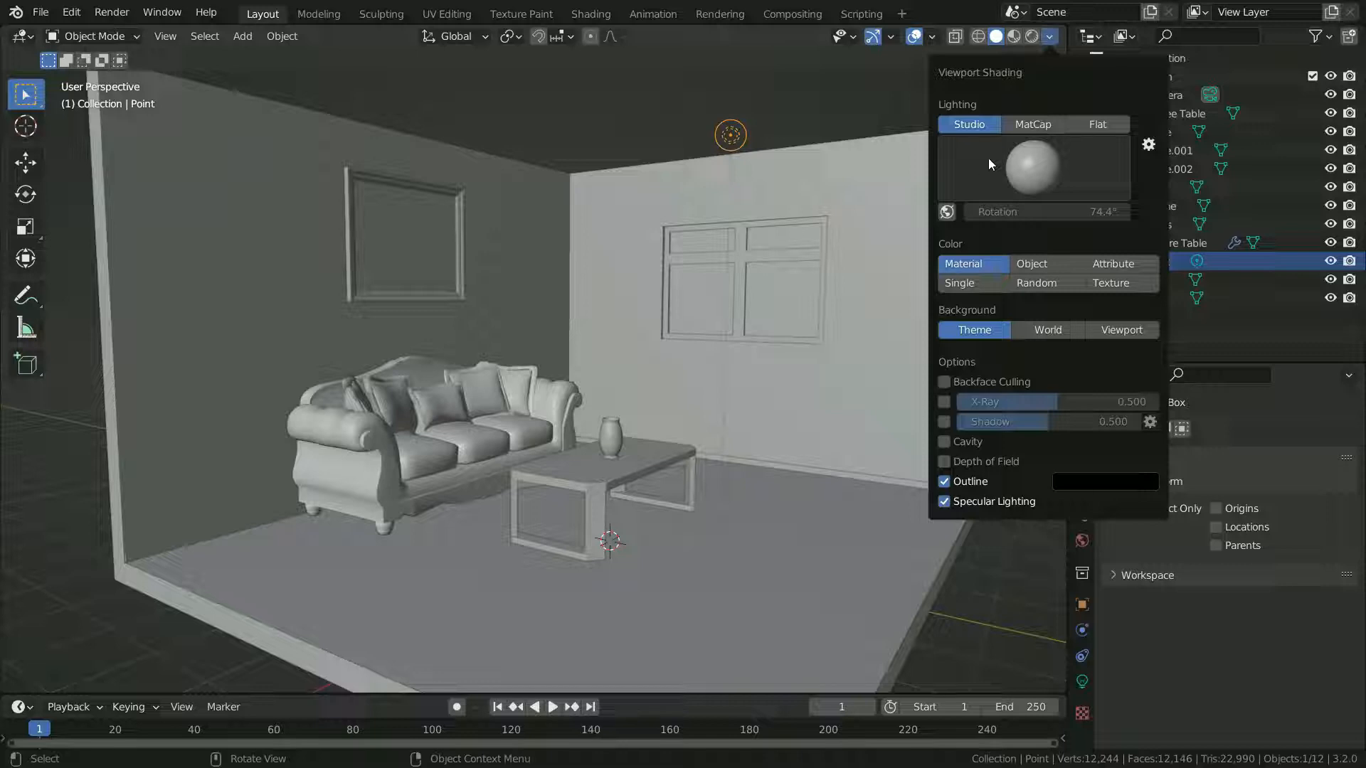
{"action": "left_click", "coordinate": [1033, 125]}
{"action": "left_click", "coordinate": [1034, 160]}
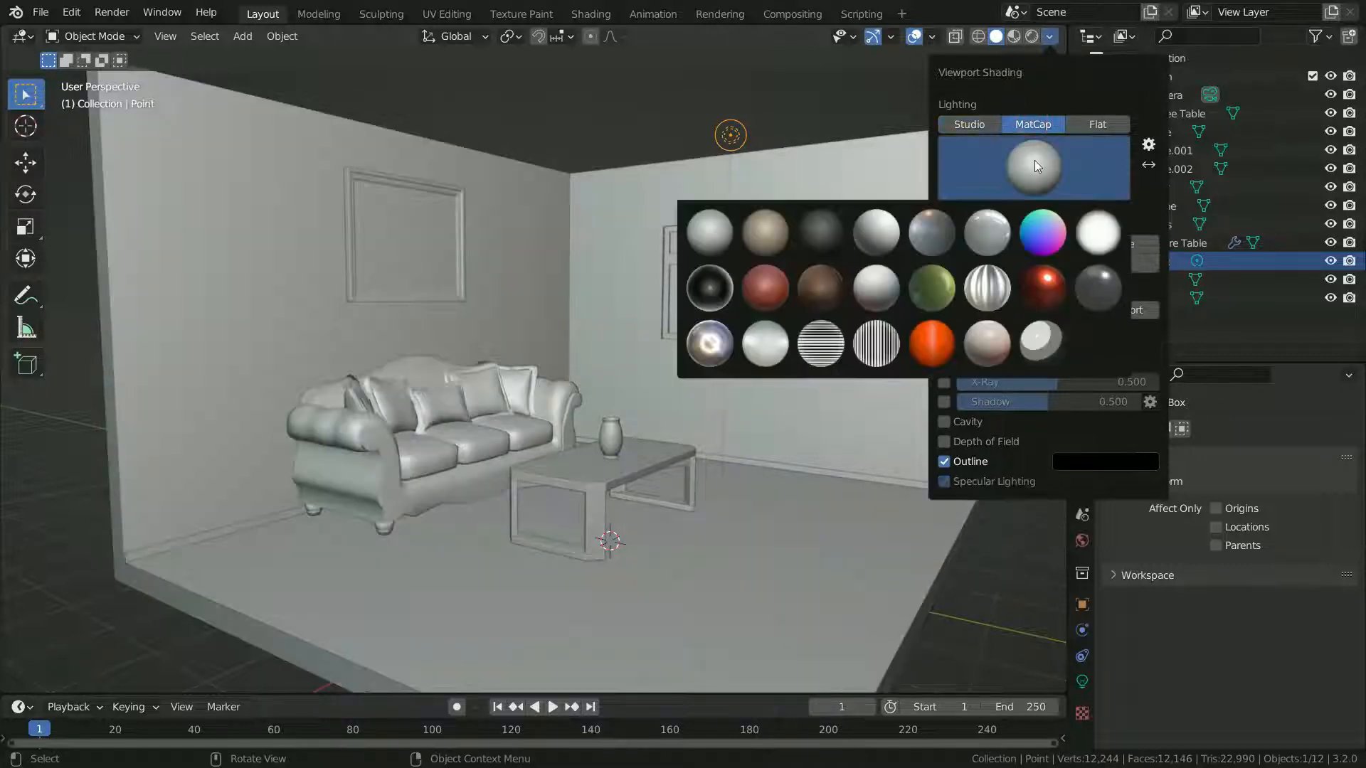
{"action": "left_click", "coordinate": [935, 222]}
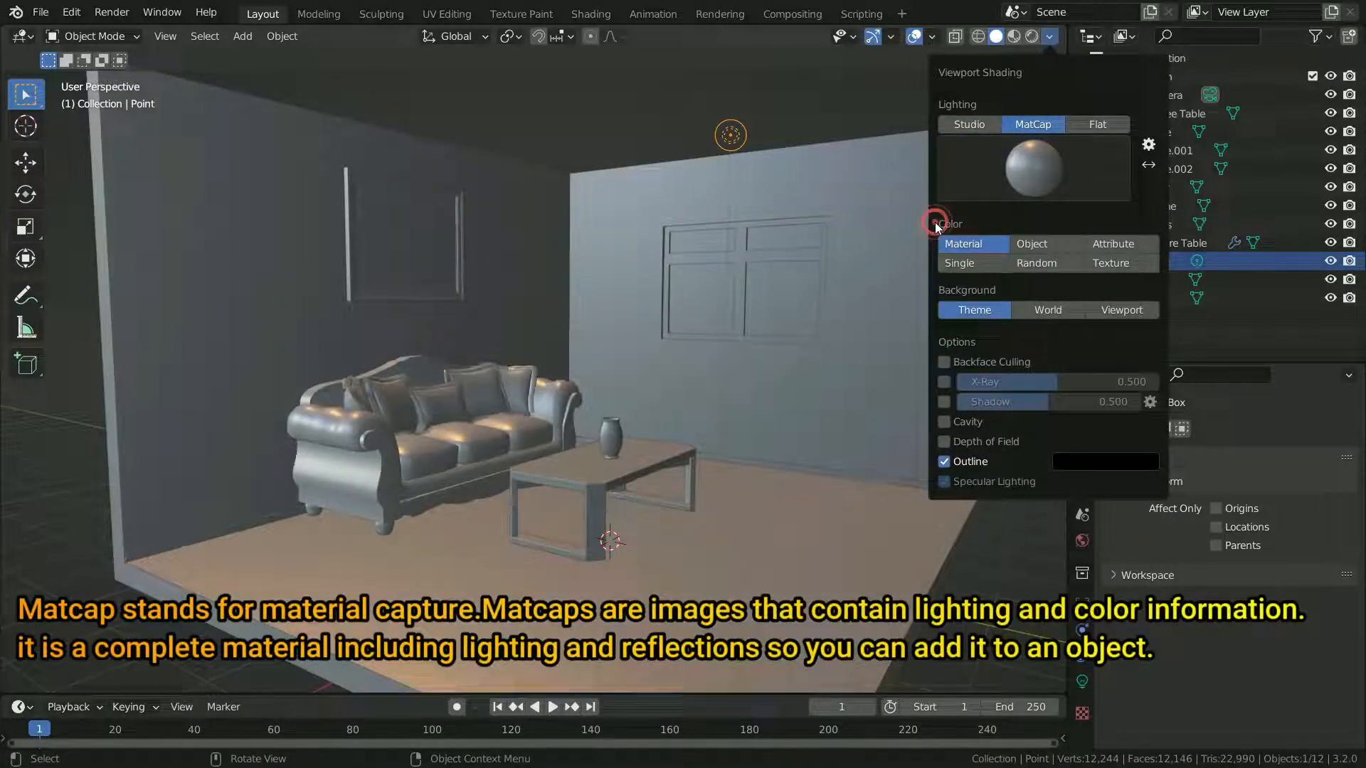
- Try the glossy red, chrome-like, rainbow normal and white MatCaps on the room in turn
{"action": "left_click", "coordinate": [1047, 164]}
{"action": "left_click", "coordinate": [1040, 290]}
{"action": "left_click", "coordinate": [1040, 178]}
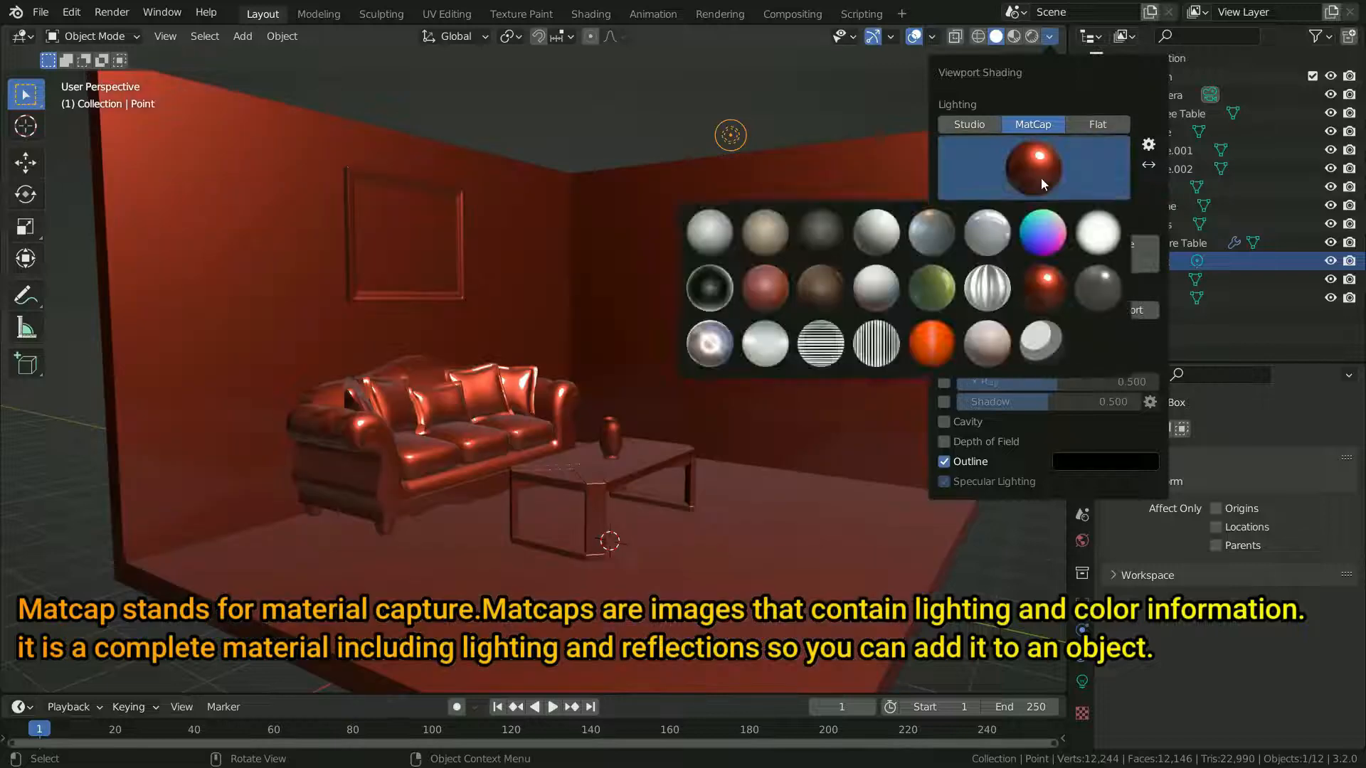
{"action": "left_click", "coordinate": [707, 347]}
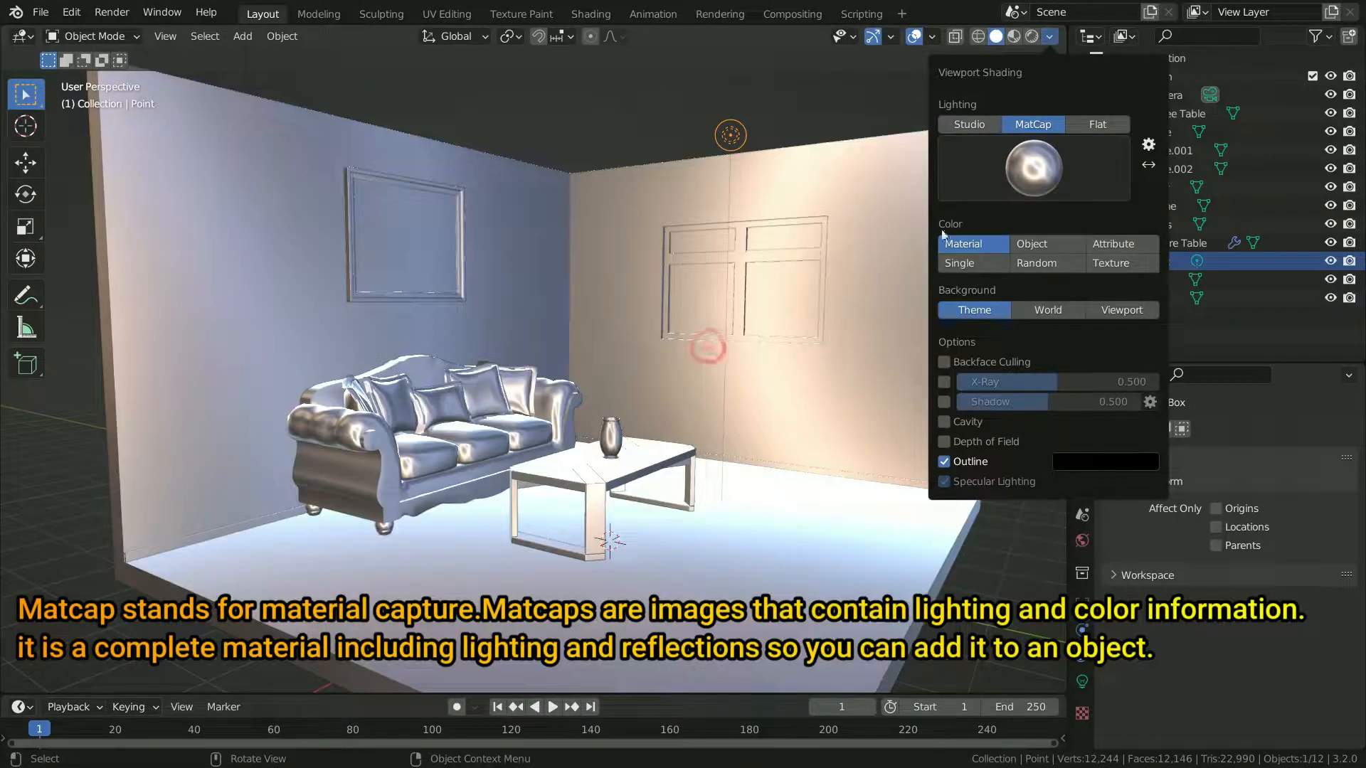
{"action": "left_click", "coordinate": [1034, 168]}
{"action": "left_click", "coordinate": [1042, 239]}
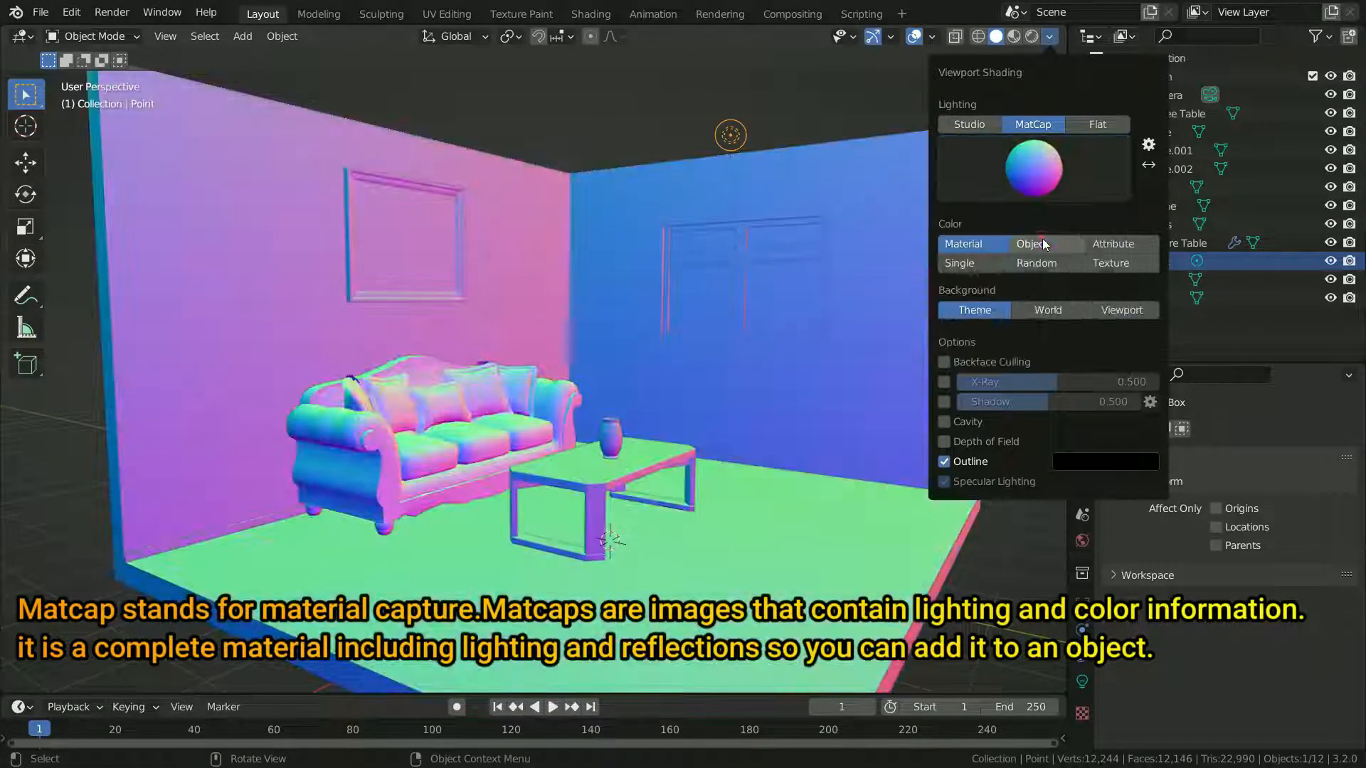
{"action": "left_click", "coordinate": [1047, 179]}
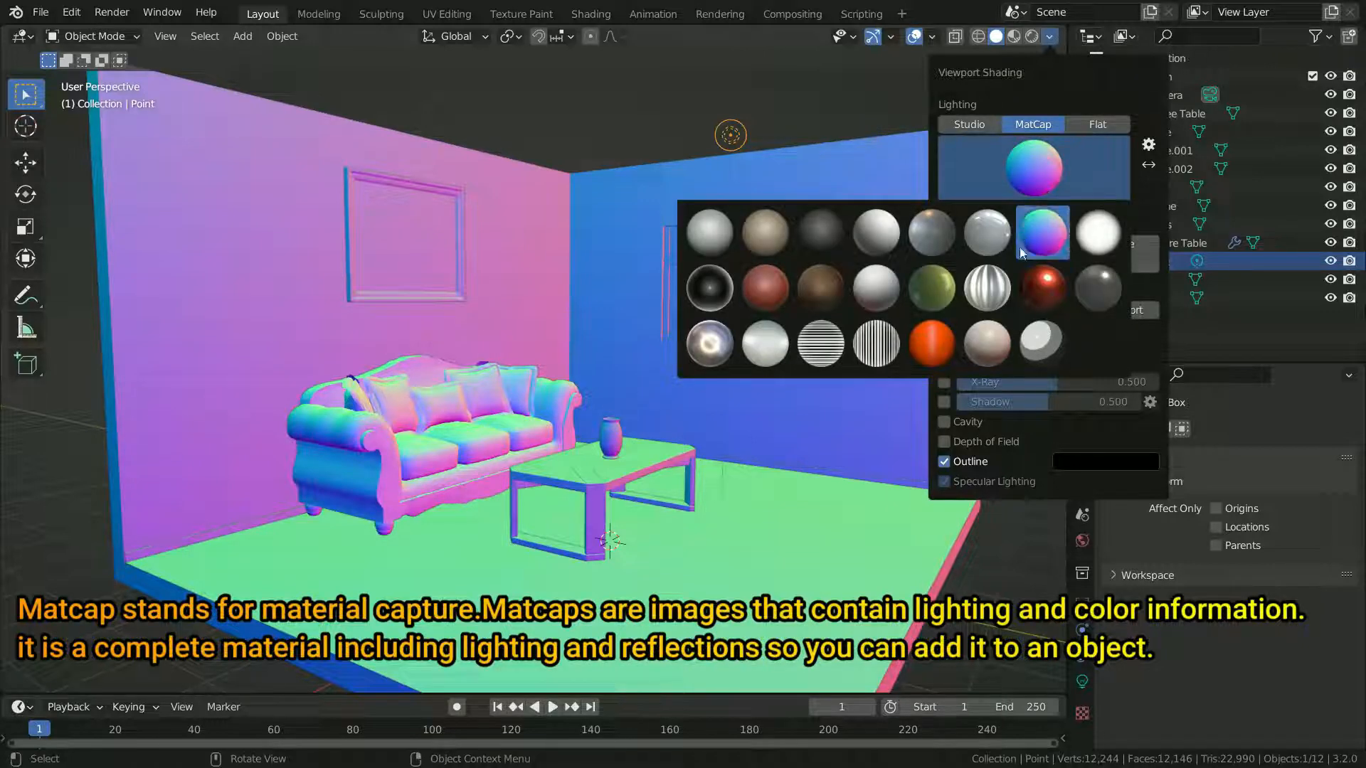
{"action": "left_click", "coordinate": [1089, 249]}
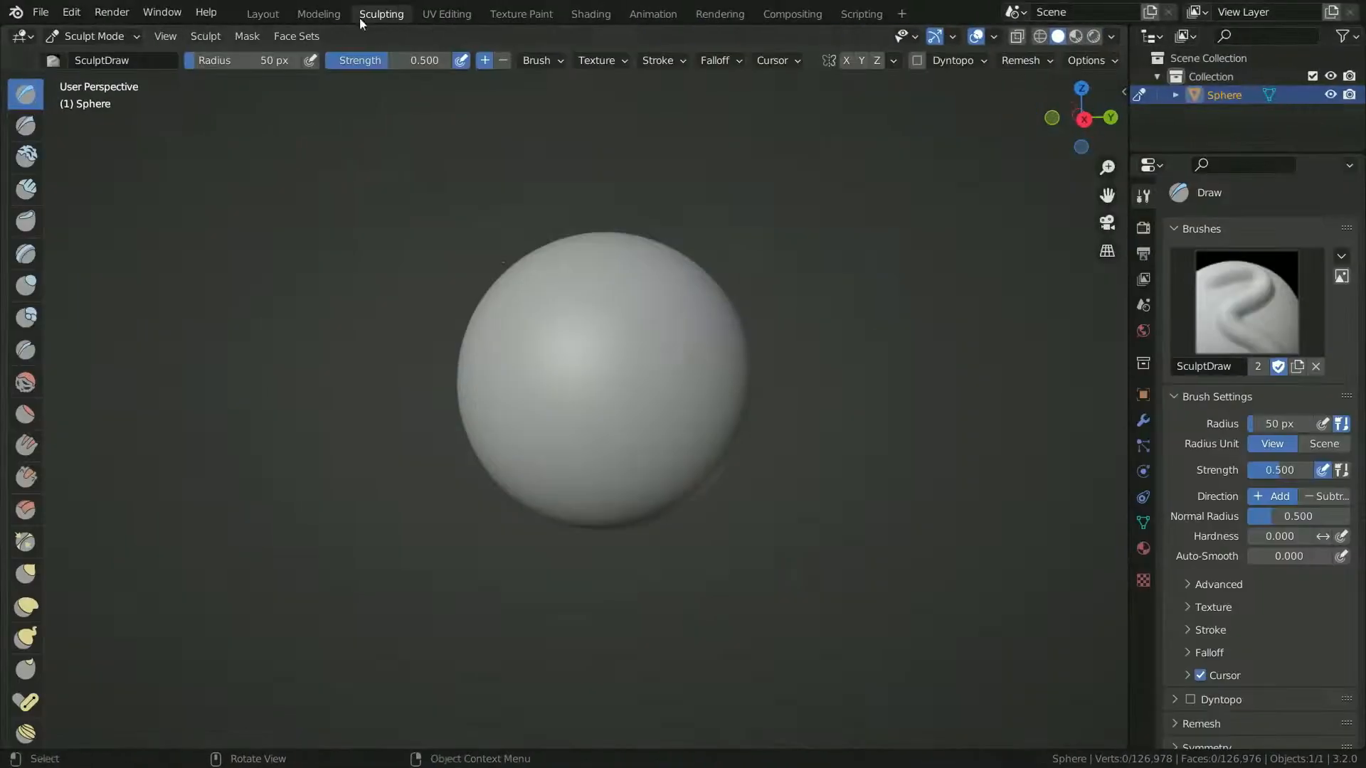
- Set the Draw brush strength to 1.000 and sculpt an S-shaped ridge on the sphere
{"action": "scroll", "coordinate": [655, 363], "scroll_direction": "up", "scroll_amount": 2}
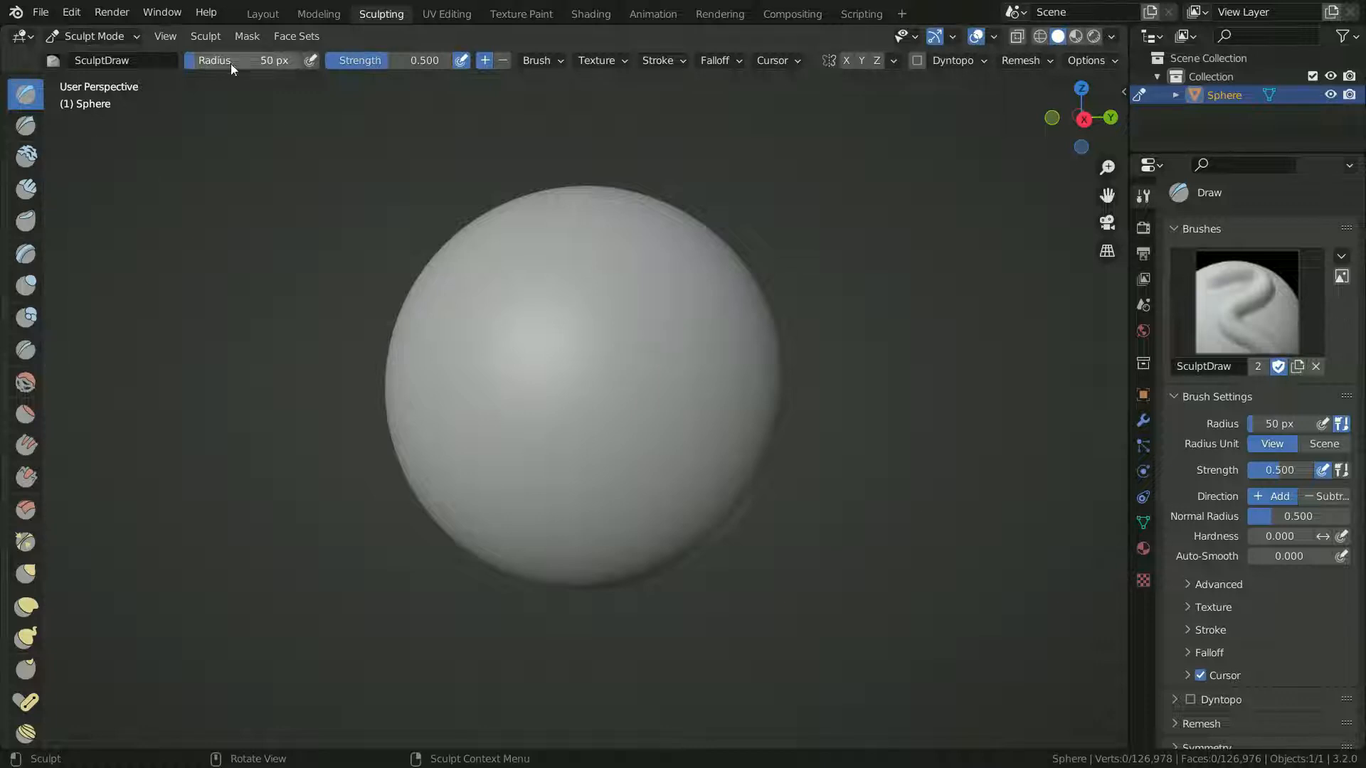
{"action": "left_click_drag", "start_coordinate": [363, 59], "coordinate": [455, 59]}
{"action": "mouse_move", "coordinate": [507, 337]}
{"action": "left_mouse_down"}
{"action": "mouse_move", "coordinate": [574, 275]}
{"action": "mouse_move", "coordinate": [712, 409]}
{"action": "mouse_move", "coordinate": [706, 381]}
{"action": "left_mouse_up"}
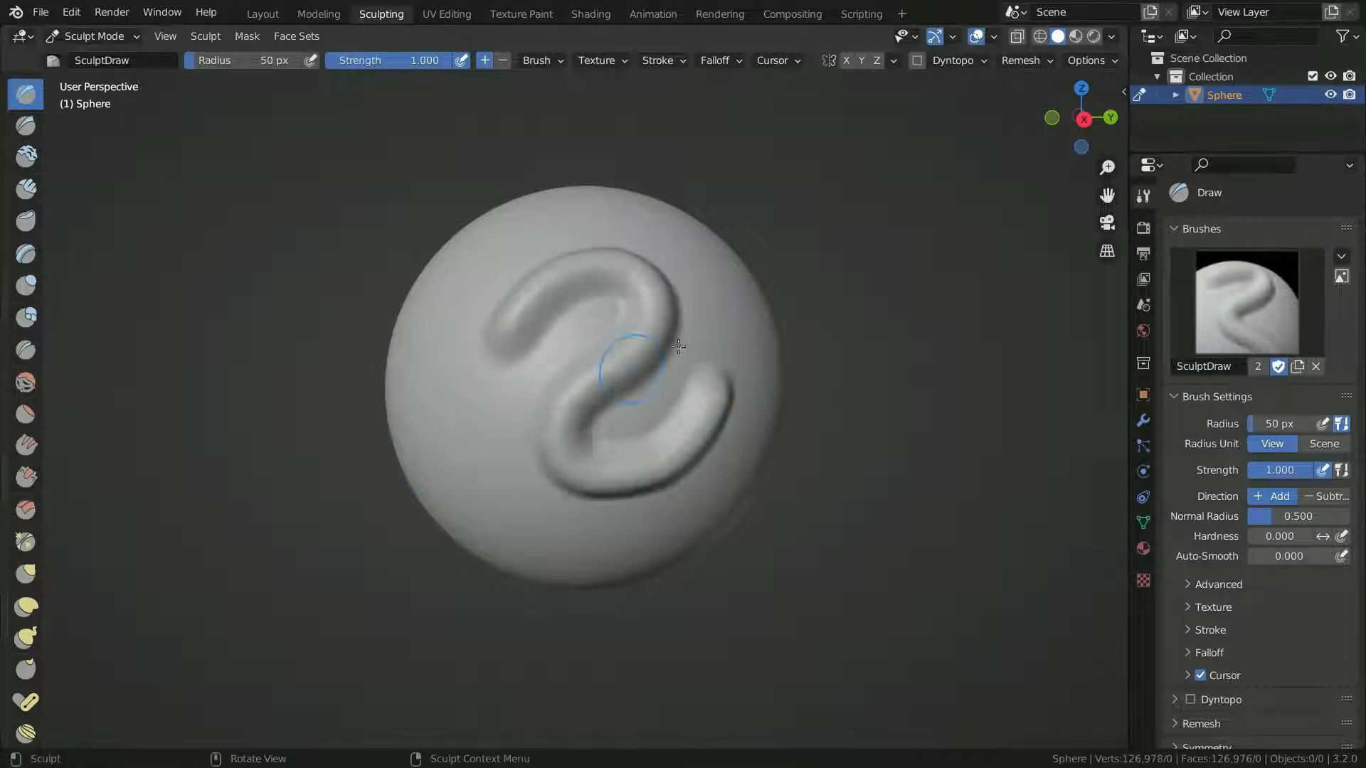
- Apply the red clay, glossy red and chrome-like MatCaps to the sculpted sphere in turn
{"action": "left_click", "coordinate": [1111, 36]}
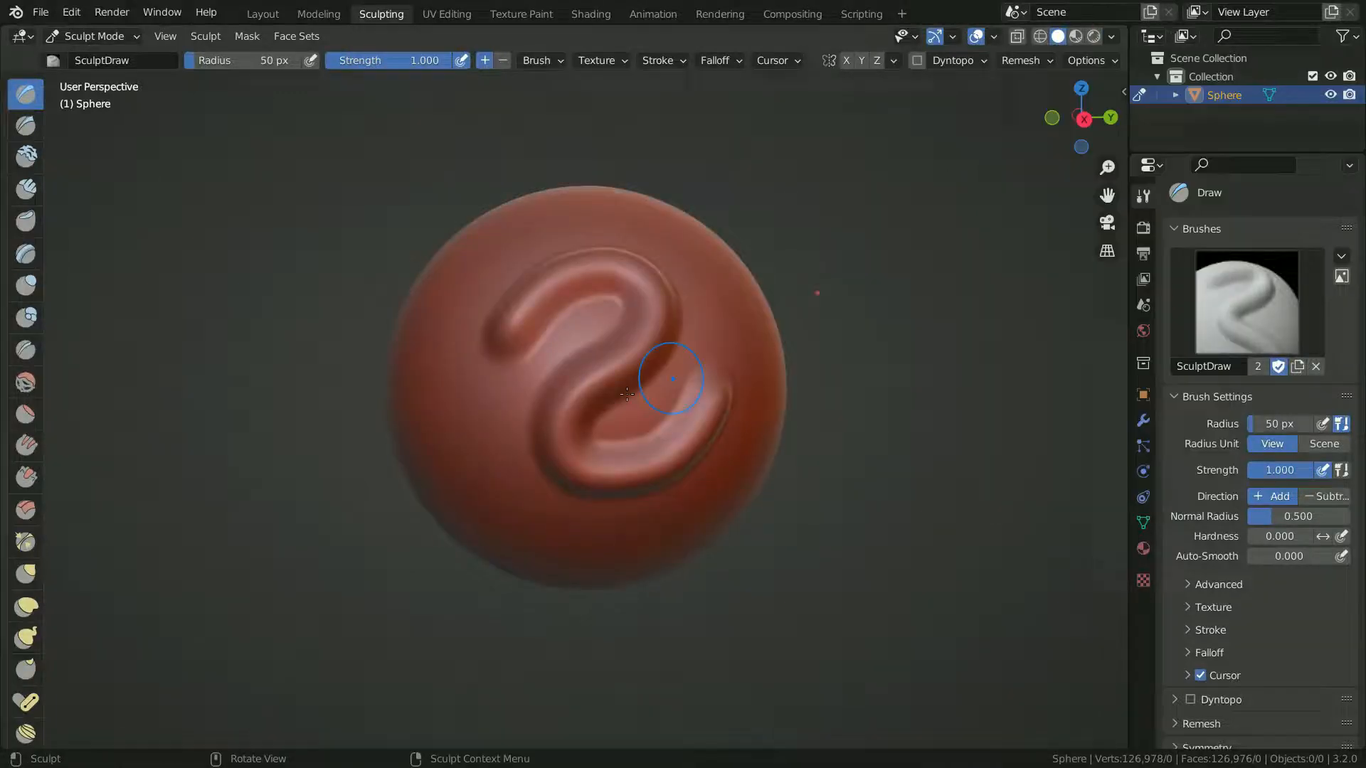
{"action": "mouse_move", "coordinate": [814, 296]}
{"action": "middle_mouse_down"}
{"action": "mouse_move", "coordinate": [811, 348]}
{"action": "mouse_move", "coordinate": [796, 335]}
{"action": "middle_mouse_up"}
{"action": "left_click", "coordinate": [1110, 36]}
{"action": "left_click", "coordinate": [1103, 178]}
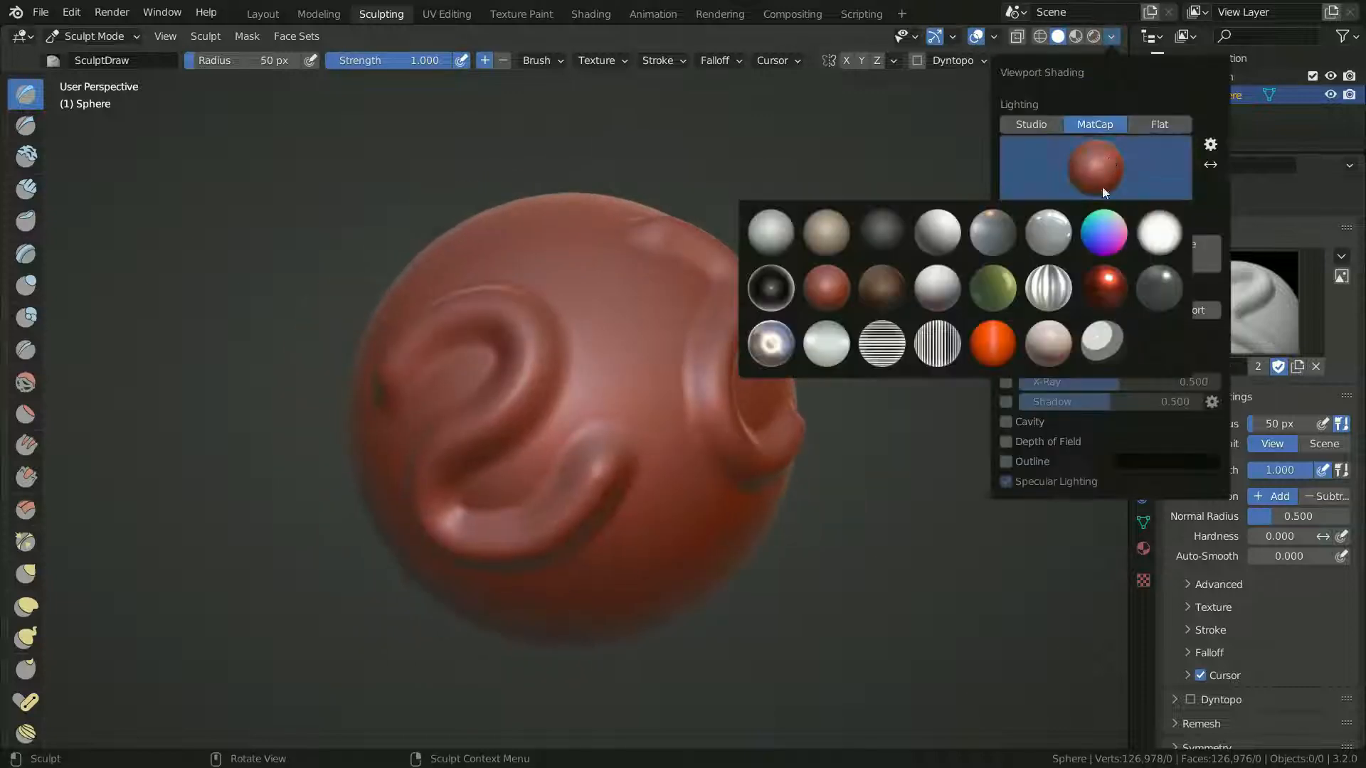
{"action": "left_click", "coordinate": [1103, 286]}
{"action": "left_click", "coordinate": [1103, 174]}
{"action": "left_click", "coordinate": [770, 345]}
{"action": "middle_click_drag", "start_coordinate": [685, 479], "coordinate": [640, 477]}
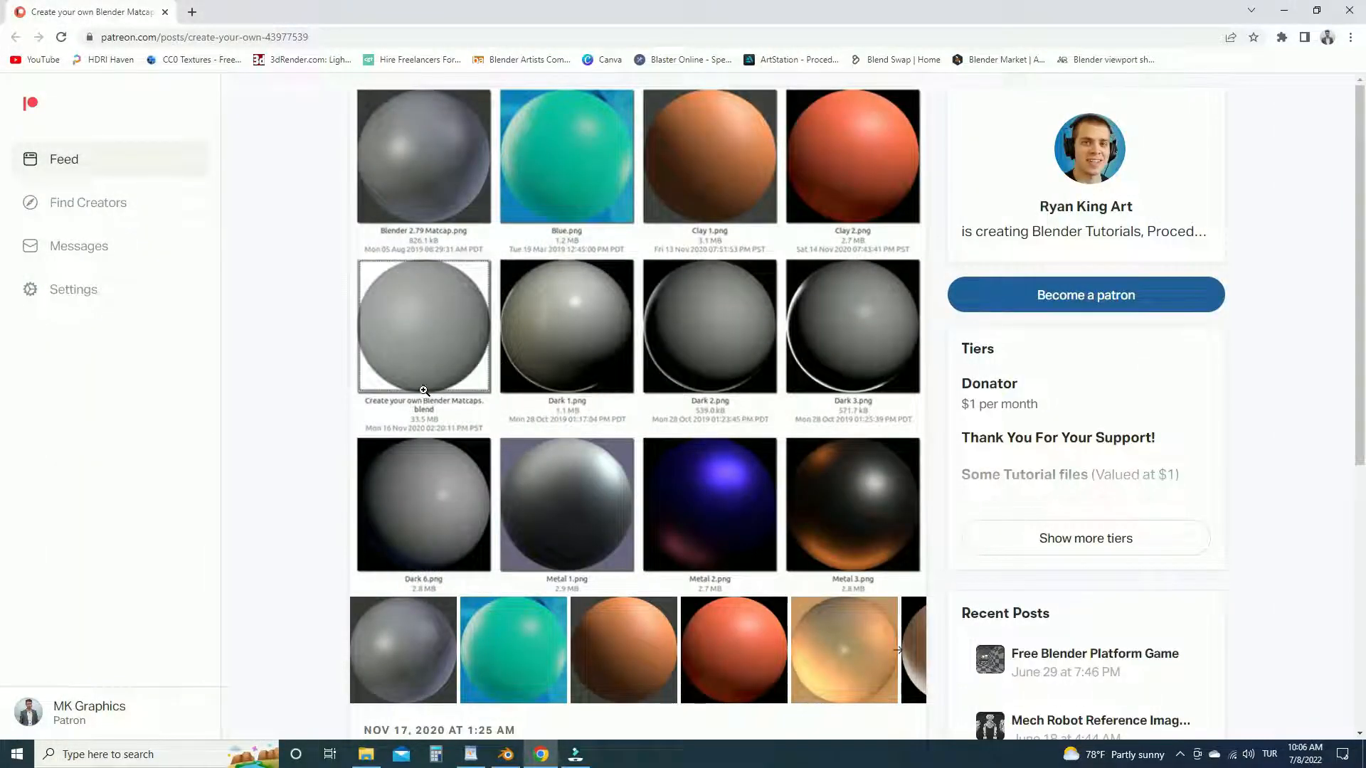
- Look over the MatCap downloads on the Patreon page, and install Clay 3.png as a custom MatCap in Blender's Lights preferences
{"action": "scroll", "coordinate": [424, 390], "scroll_direction": "down", "scroll_amount": 4}
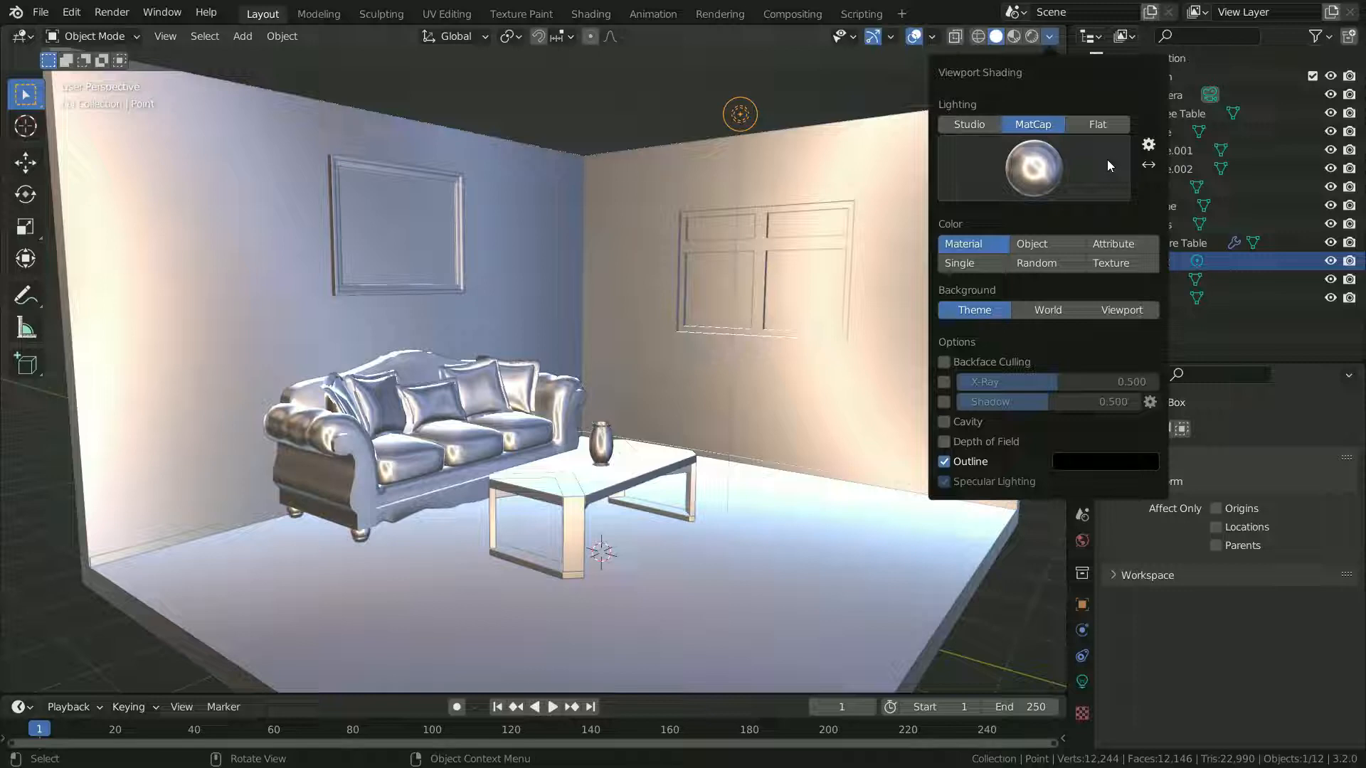
{"action": "left_click", "coordinate": [1149, 143]}
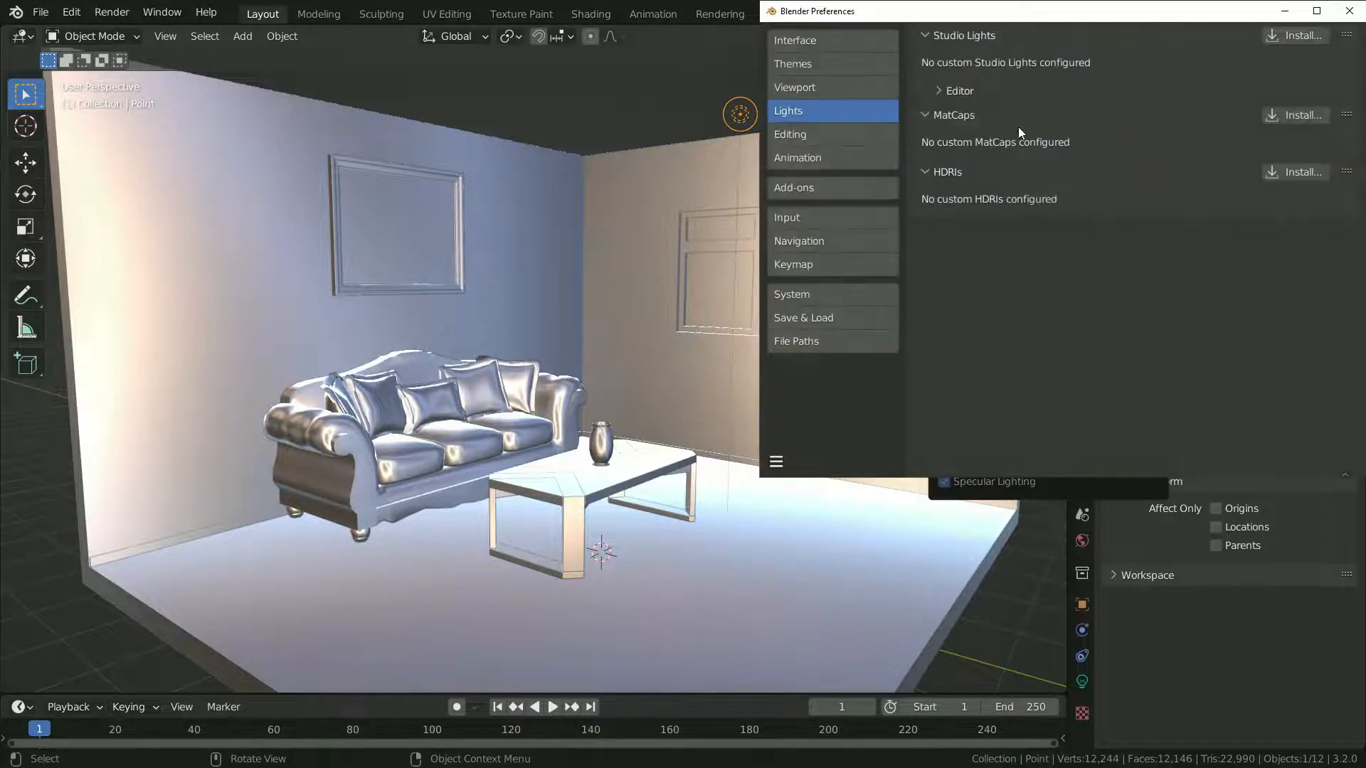
{"action": "left_click", "coordinate": [1279, 115]}
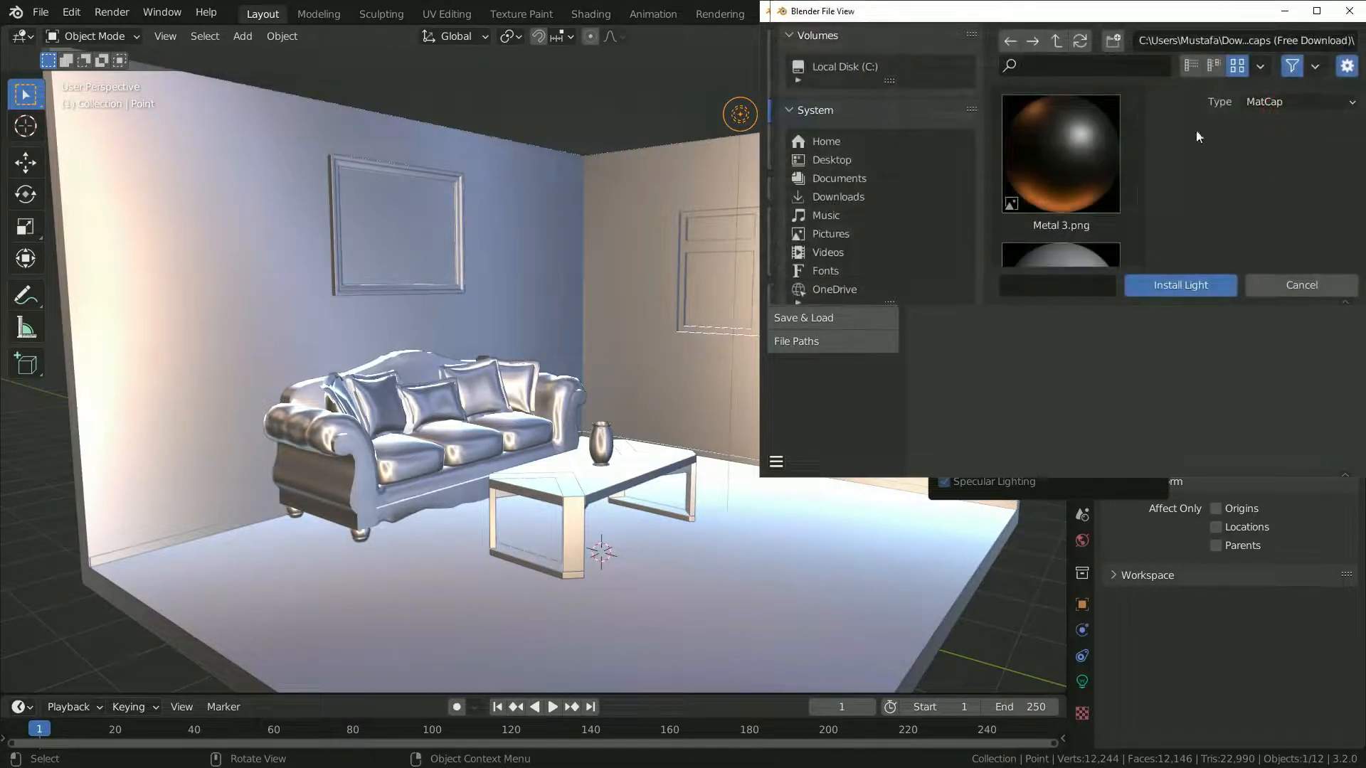
{"action": "scroll", "coordinate": [1047, 207], "scroll_direction": "down", "scroll_amount": 2}
{"action": "scroll", "coordinate": [1047, 211], "scroll_direction": "down", "scroll_amount": 8}
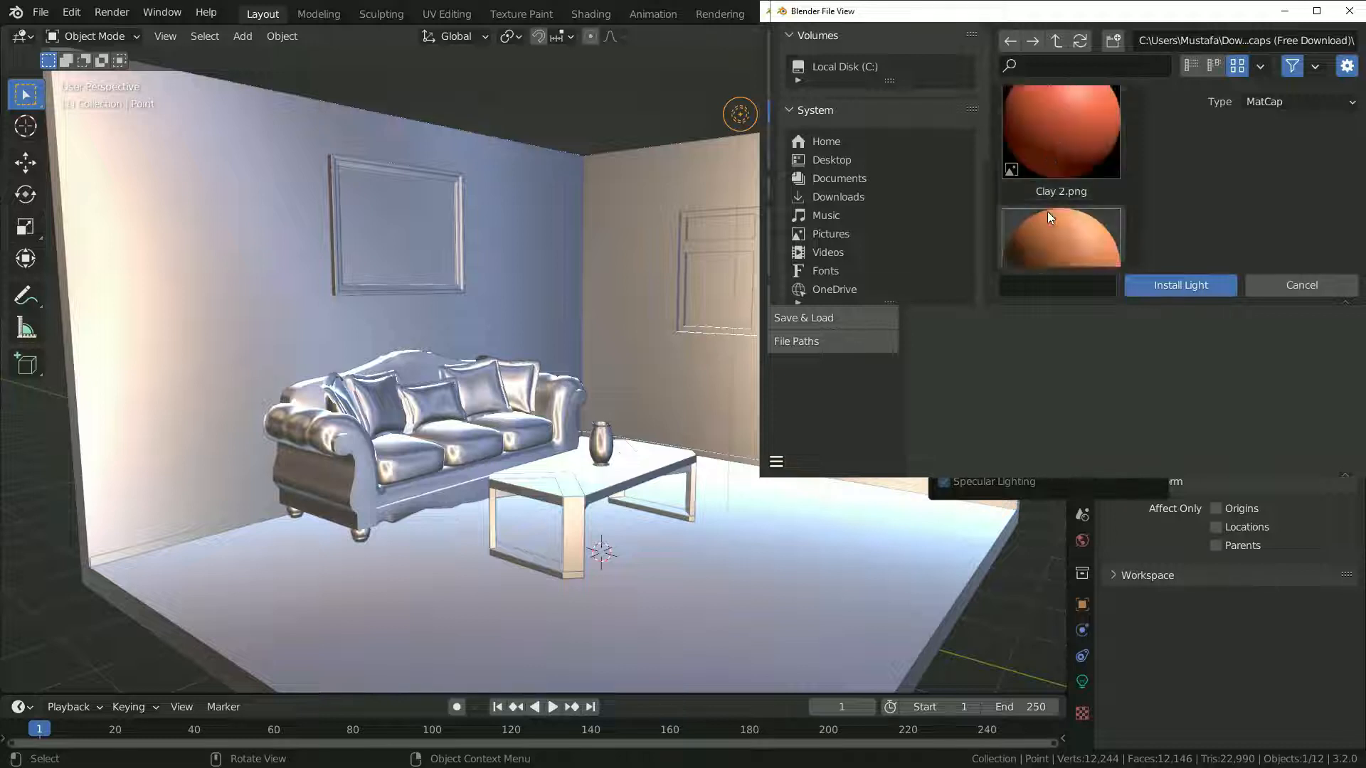
{"action": "scroll", "coordinate": [1047, 211], "scroll_direction": "down", "scroll_amount": 2}
{"action": "left_click", "coordinate": [1074, 161]}
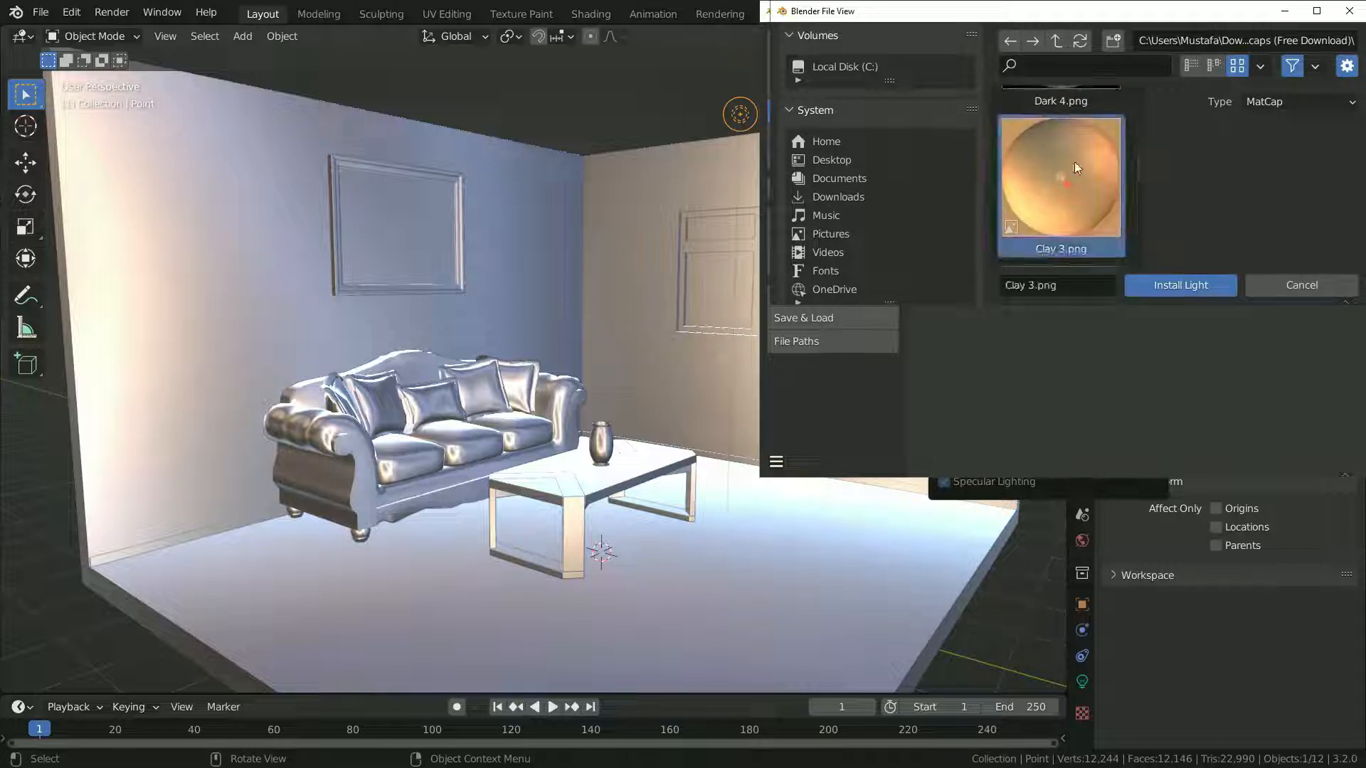
{"action": "left_click", "coordinate": [1176, 281]}
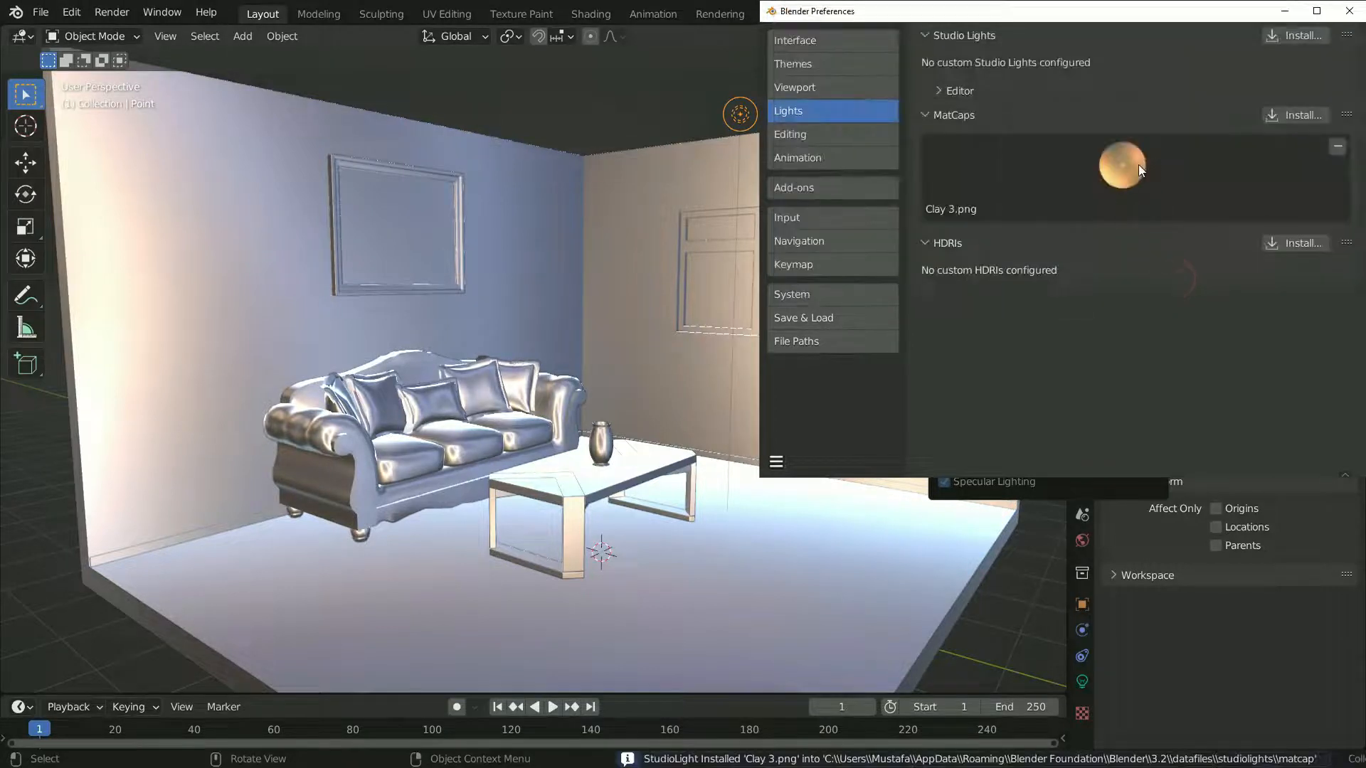
- Close the preferences, apply the custom Clay 3 MatCap to the room, and switch the viewport lighting to Flat
{"action": "left_click", "coordinate": [1349, 10]}
{"action": "left_click", "coordinate": [1051, 38]}
{"action": "left_click", "coordinate": [1033, 168]}
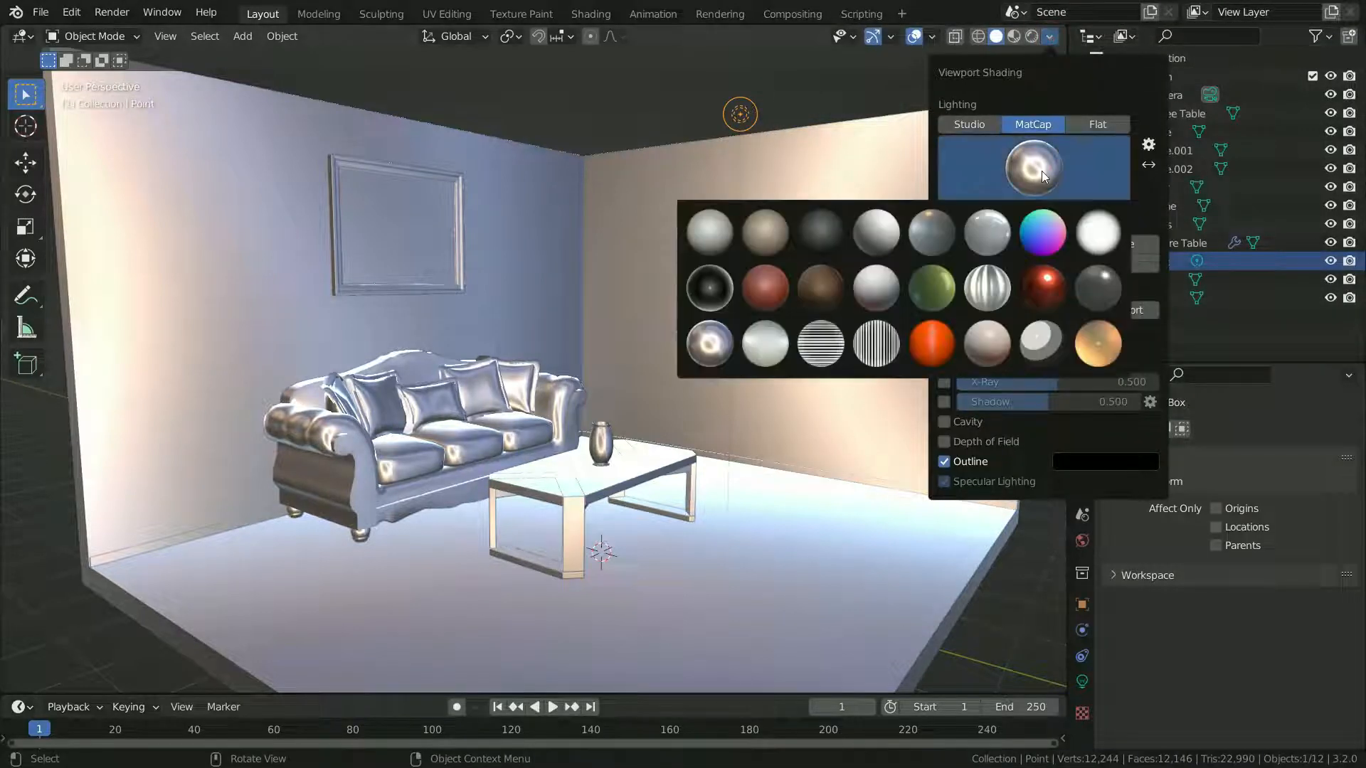
{"action": "left_click", "coordinate": [1096, 344]}
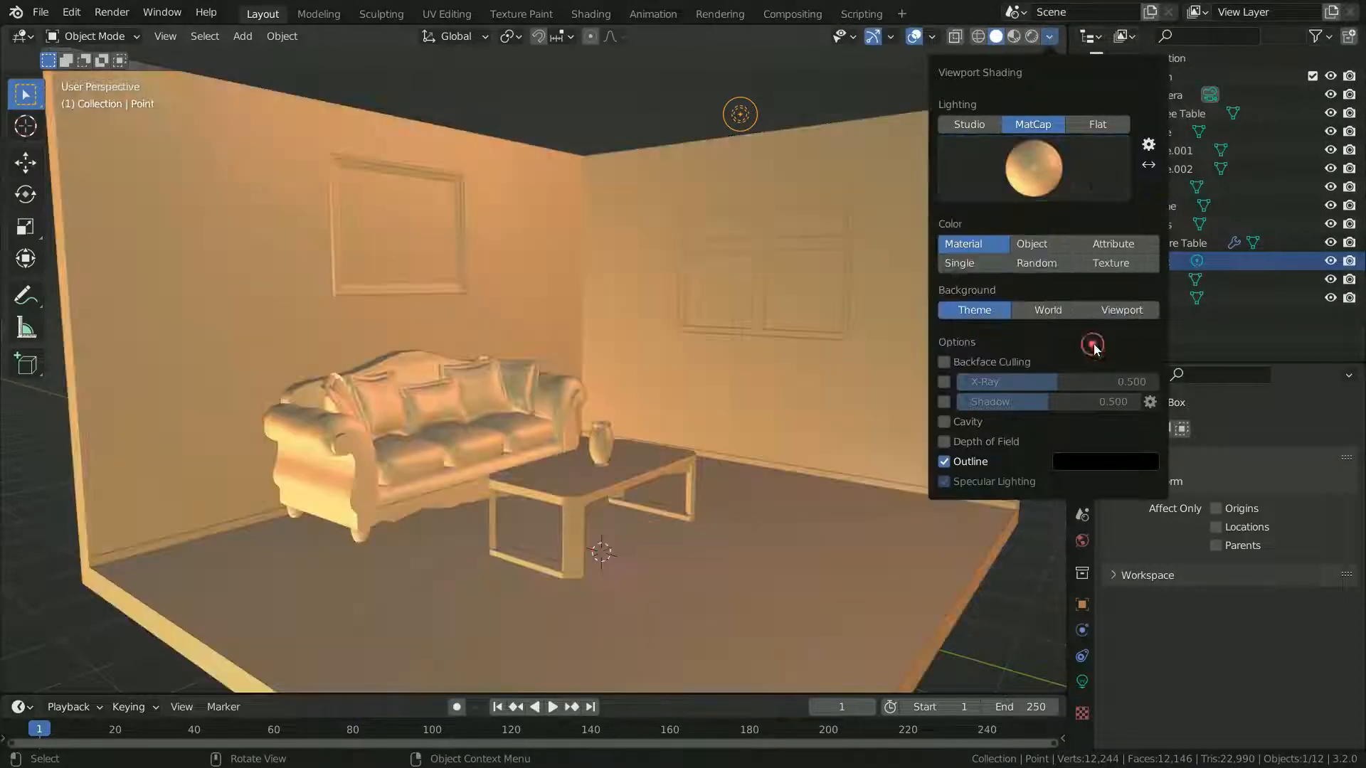
{"action": "middle_click_drag", "start_coordinate": [818, 448], "coordinate": [601, 500]}
{"action": "left_click", "coordinate": [1048, 37]}
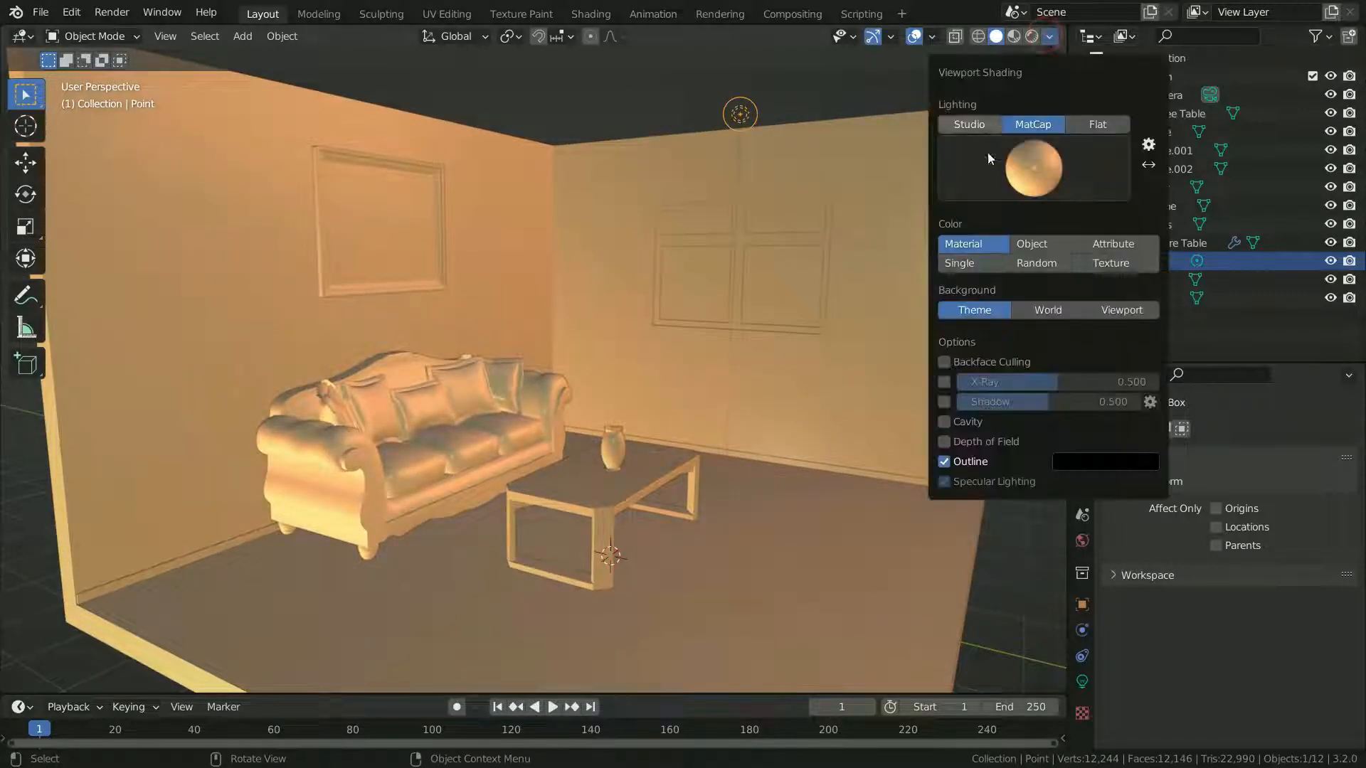
{"action": "left_click", "coordinate": [1104, 125]}
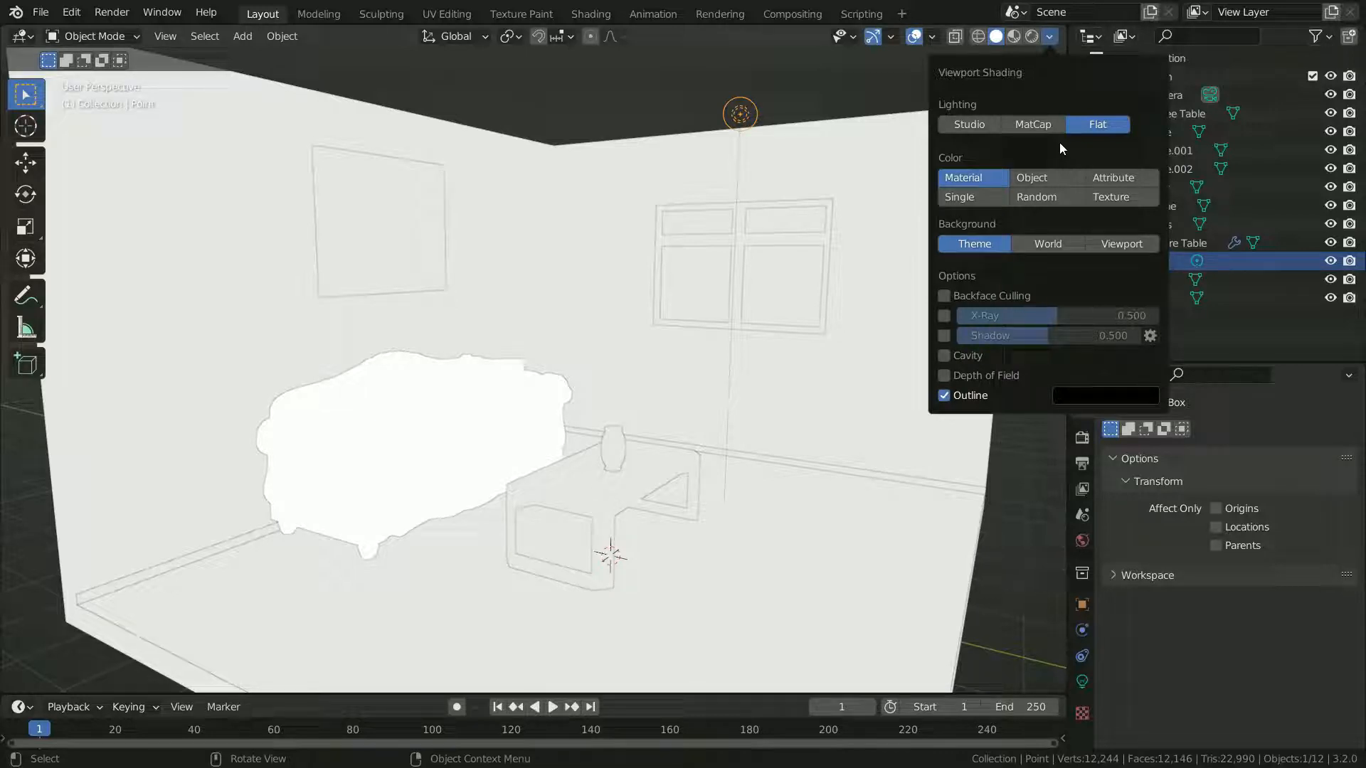
- Set the viewport display colour of the sofa's material to bright red
{"action": "left_click", "coordinate": [482, 403]}
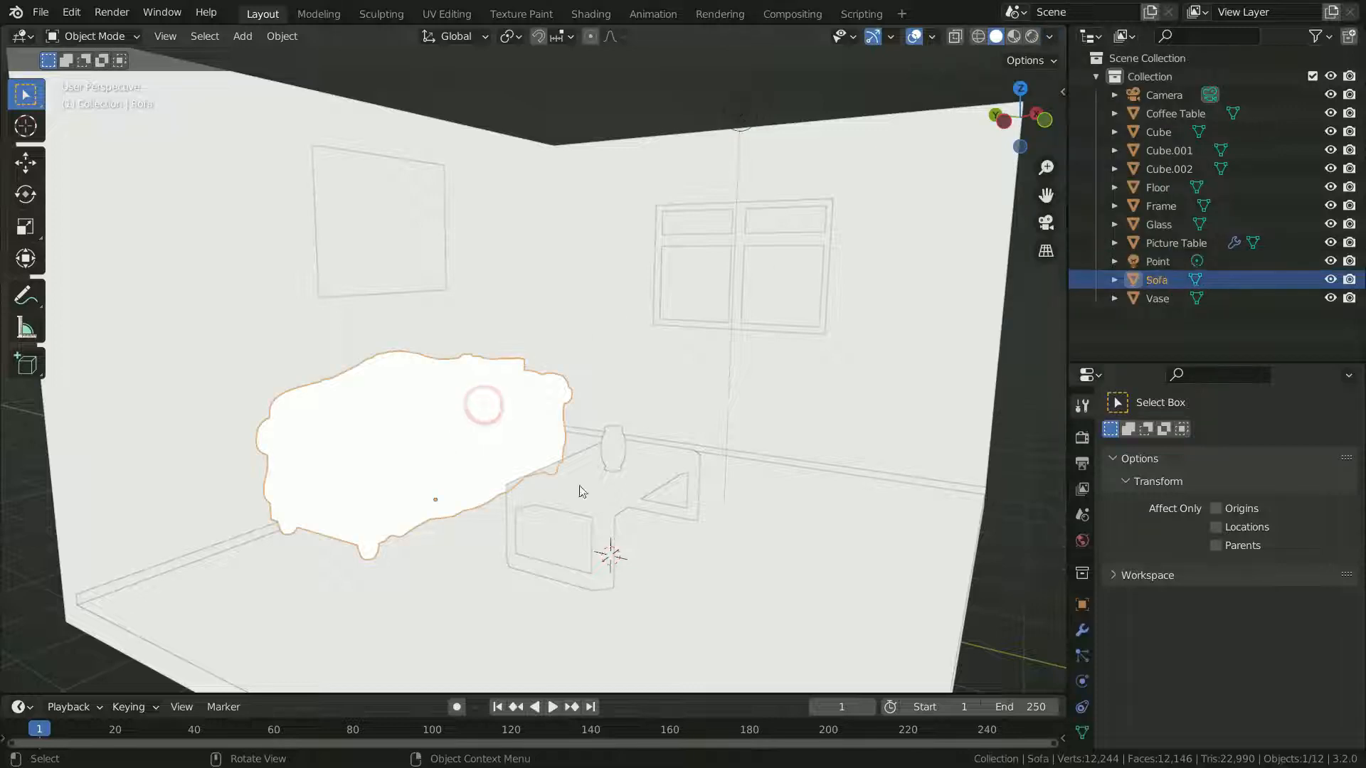
{"action": "scroll", "coordinate": [1082, 626], "scroll_direction": "down", "scroll_amount": 2}
{"action": "left_click", "coordinate": [1082, 688]}
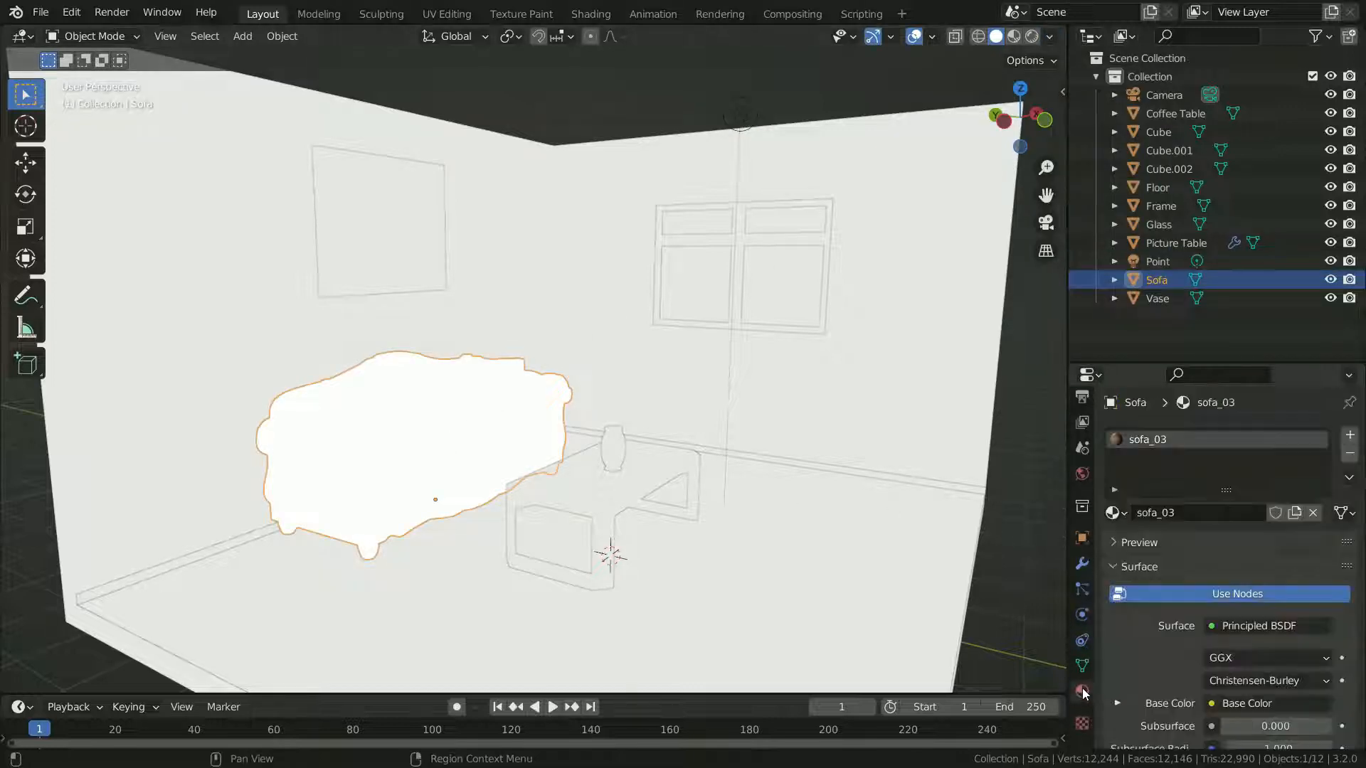
{"action": "scroll", "coordinate": [1137, 588], "scroll_direction": "down", "scroll_amount": 20}
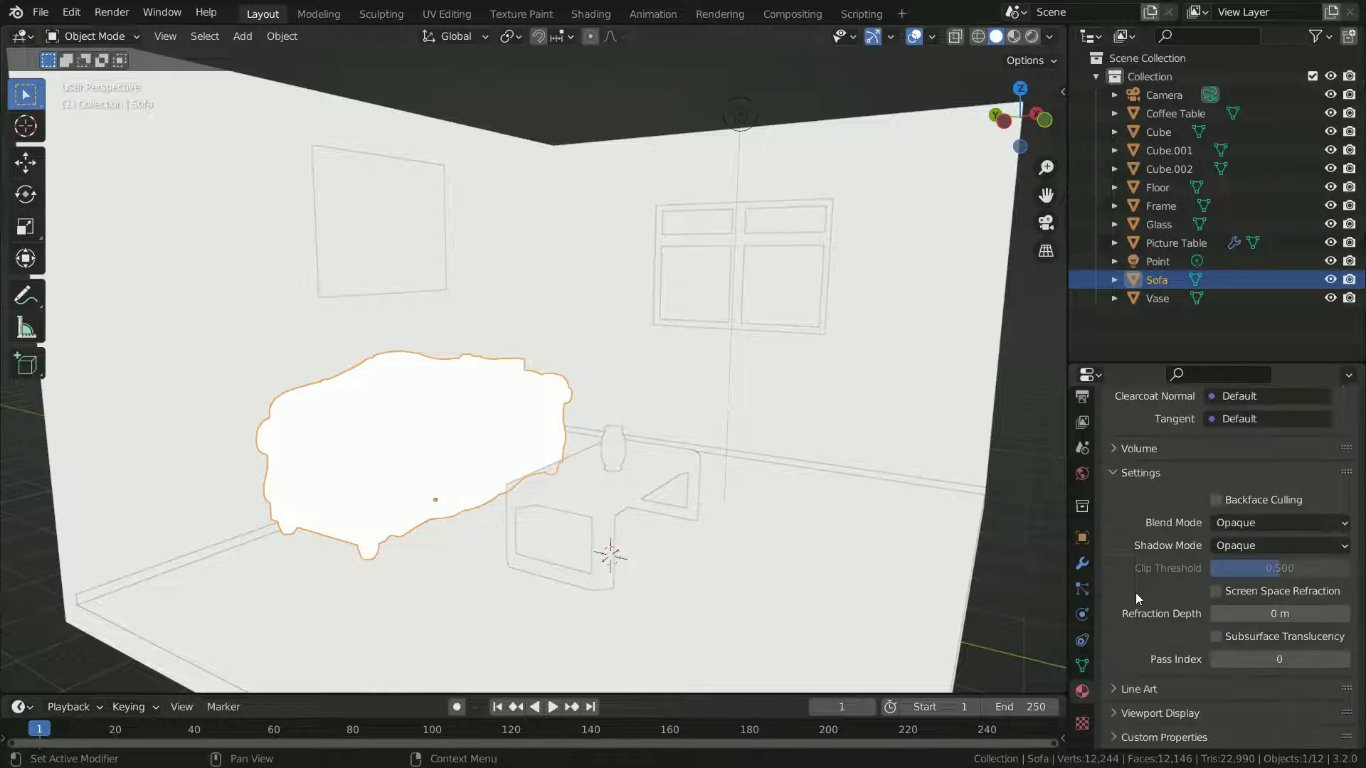
{"action": "left_click", "coordinate": [1138, 714]}
{"action": "scroll", "coordinate": [1146, 683], "scroll_direction": "down", "scroll_amount": 3}
{"action": "left_click", "coordinate": [1245, 669]}
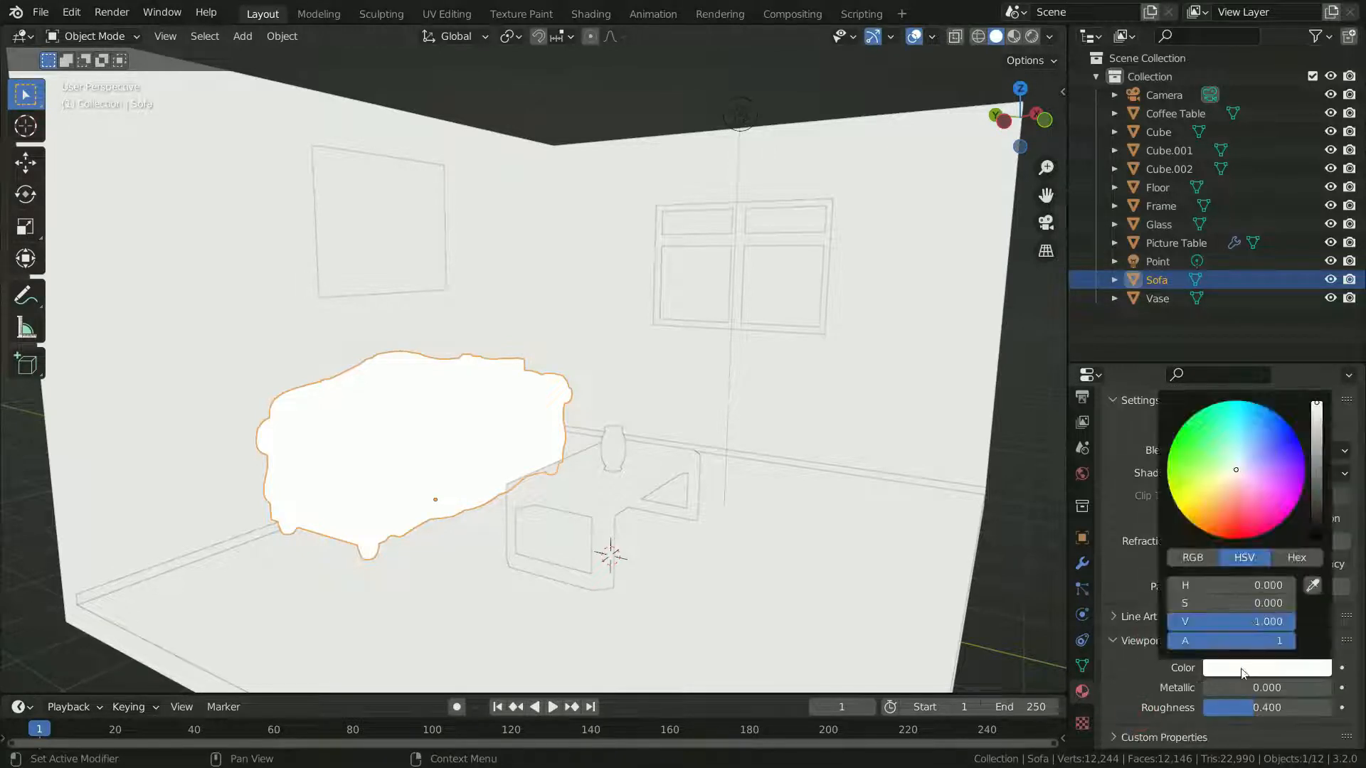
{"action": "left_click_drag", "start_coordinate": [1230, 474], "coordinate": [1234, 539]}
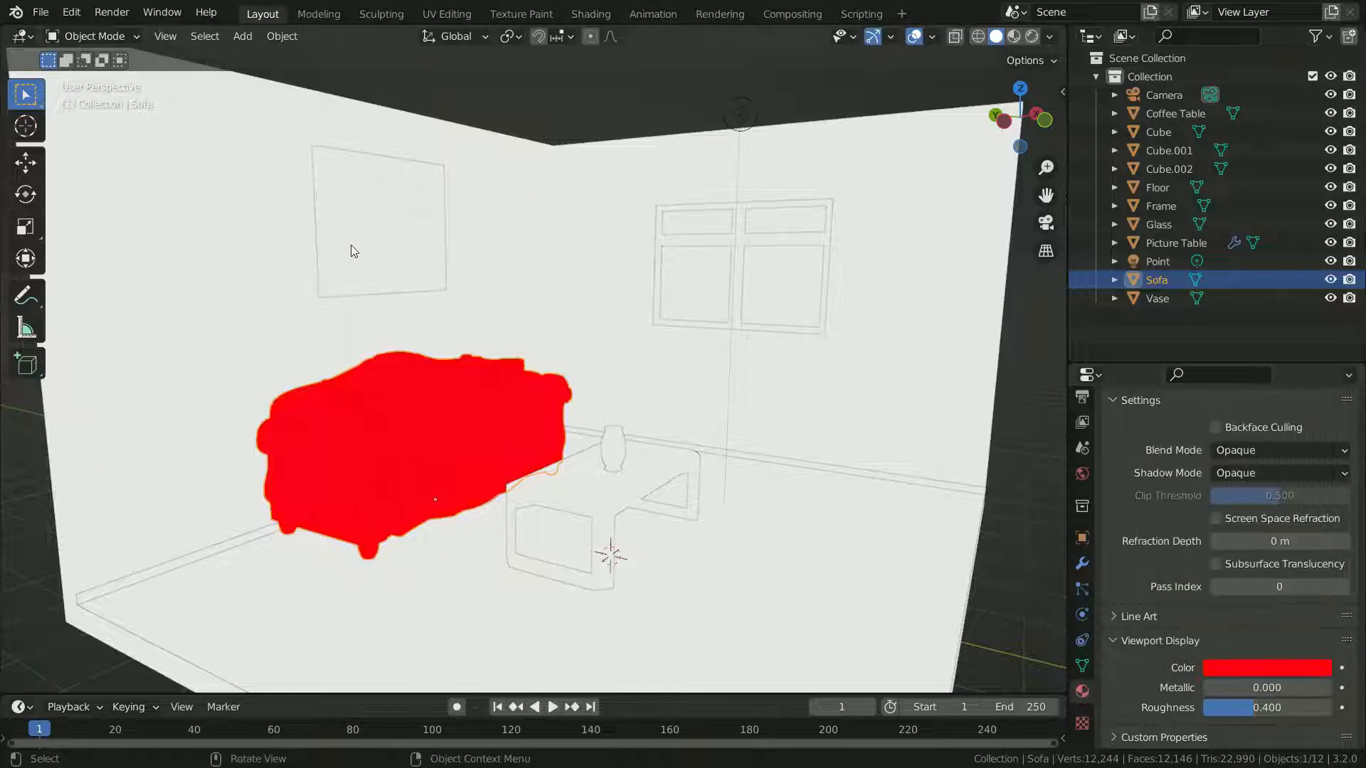
- Set the material viewport colours of the picture frame to blue and the walls to turquoise (H 0.467, S 1.000, V 0.800)
{"action": "left_click", "coordinate": [342, 226]}
{"action": "scroll", "coordinate": [1174, 633], "scroll_direction": "down", "scroll_amount": 2}
{"action": "left_click", "coordinate": [1244, 668]}
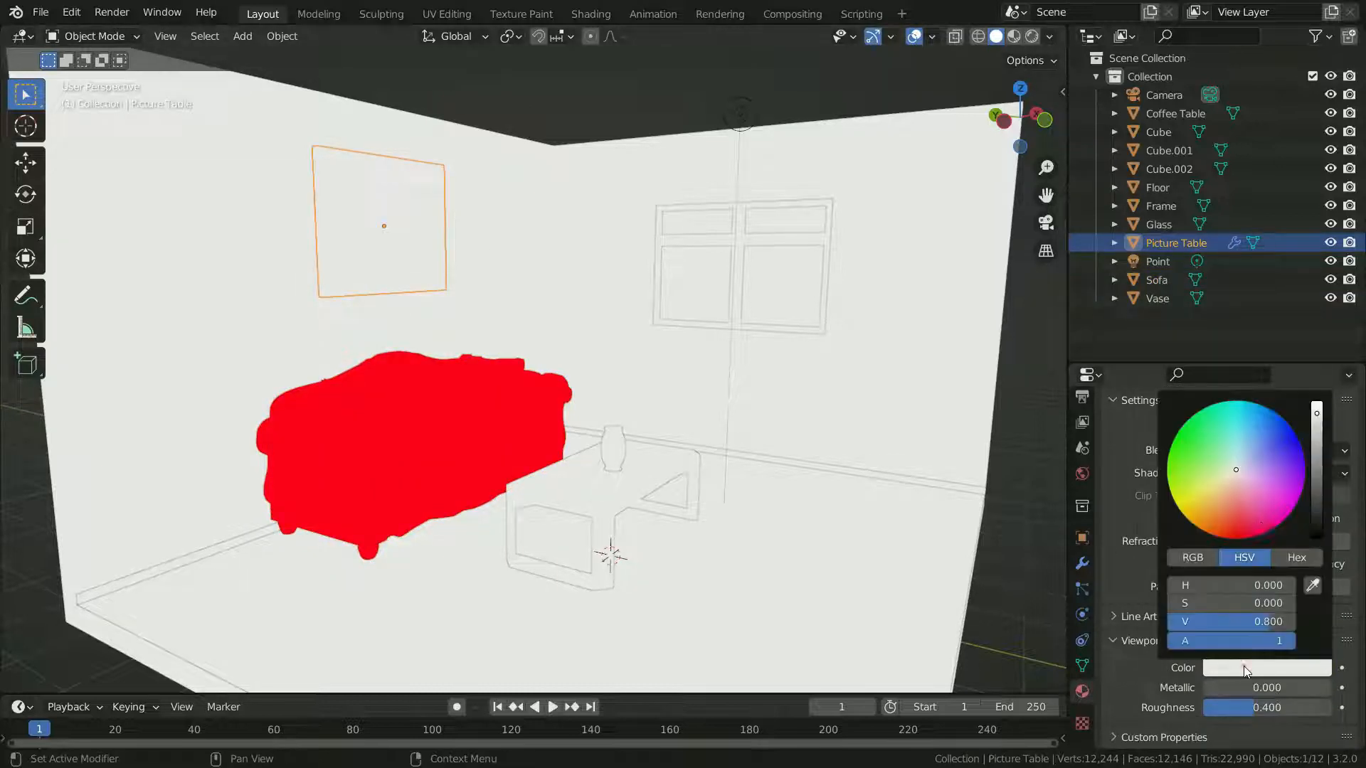
{"action": "mouse_move", "coordinate": [1234, 468]}
{"action": "left_mouse_down"}
{"action": "mouse_move", "coordinate": [1300, 442]}
{"action": "mouse_move", "coordinate": [1228, 410]}
{"action": "left_mouse_up"}
{"action": "left_click", "coordinate": [909, 348]}
{"action": "left_click", "coordinate": [1266, 676]}
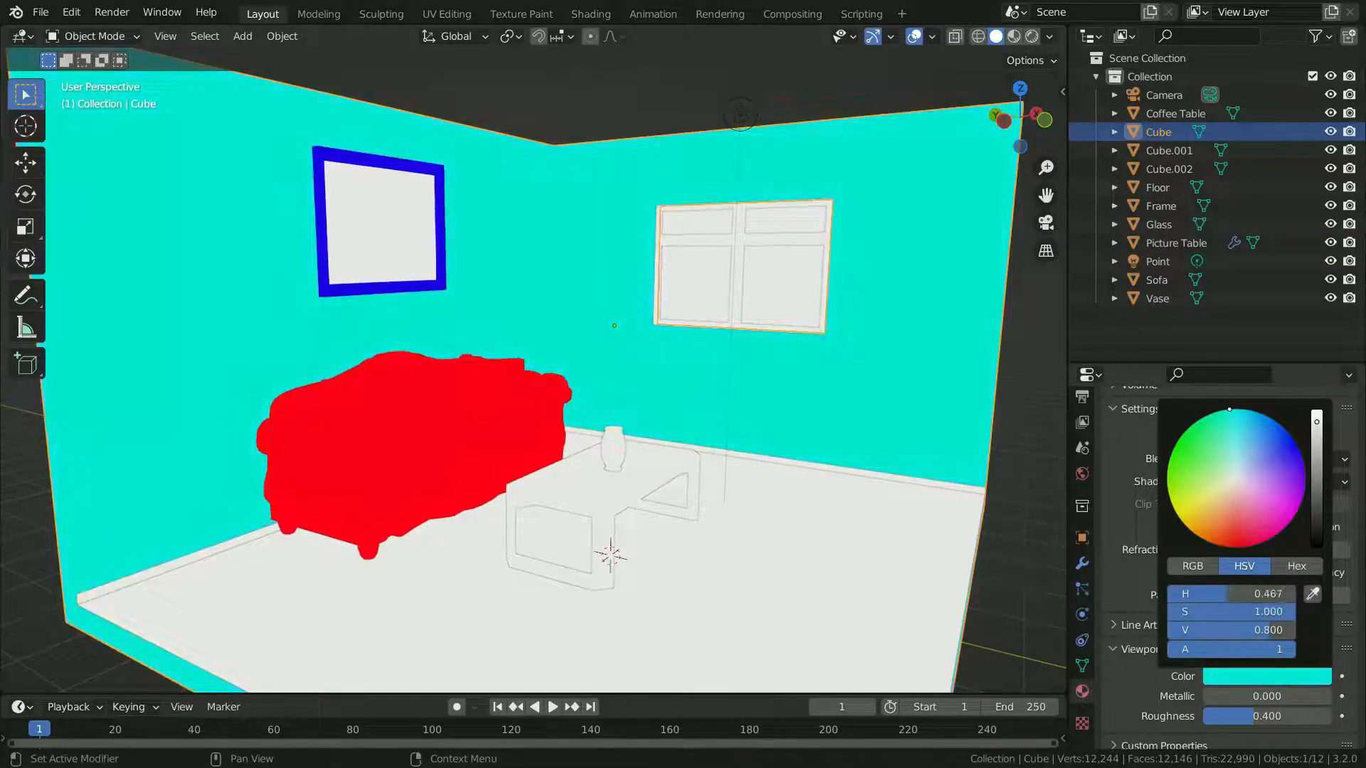
- Set the material viewport colours of the window frame to dark brown (V 0.038) and the floor to orange
{"action": "left_click", "coordinate": [794, 237]}
{"action": "left_click", "coordinate": [1252, 667]}
{"action": "left_click_drag", "start_coordinate": [1236, 475], "coordinate": [1230, 538]}
{"action": "left_click_drag", "start_coordinate": [1316, 413], "coordinate": [1317, 509]}
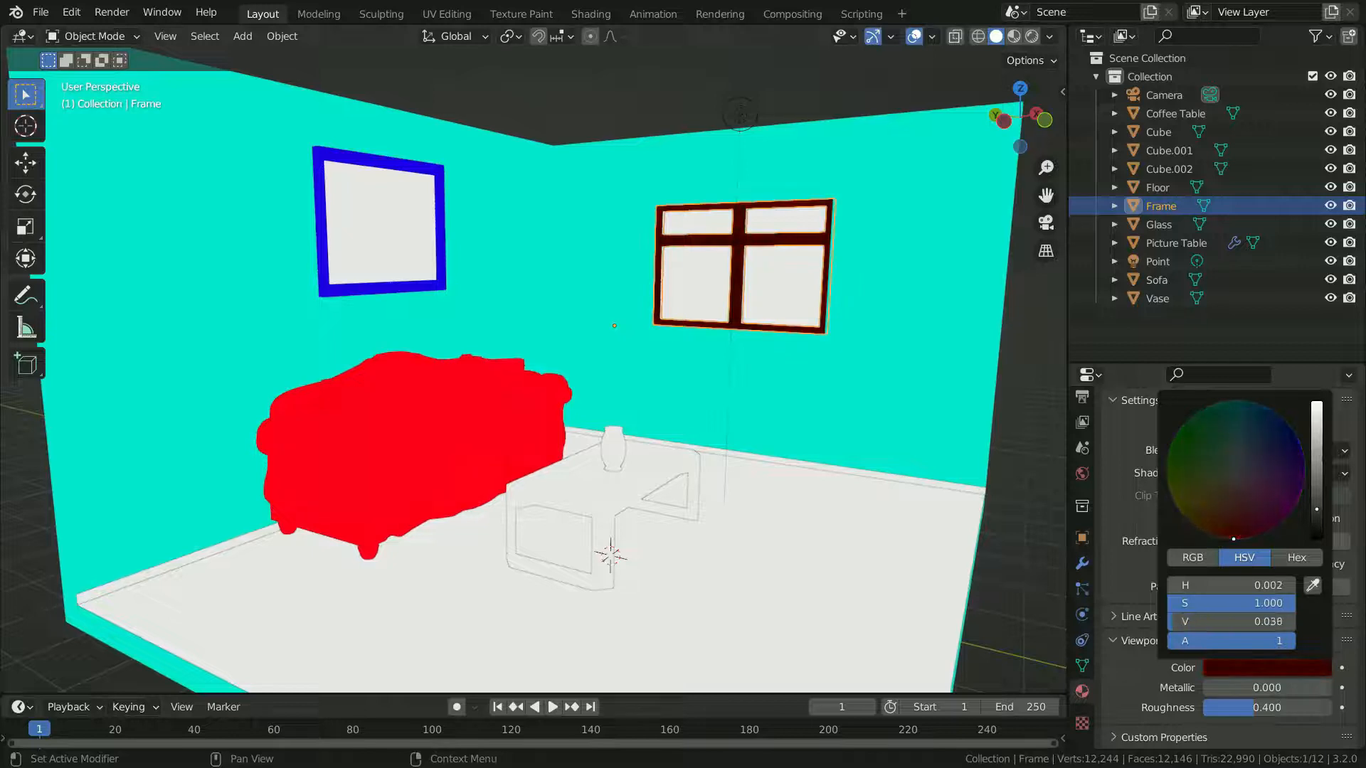
{"action": "left_click", "coordinate": [802, 585]}
{"action": "left_click", "coordinate": [1225, 713]}
{"action": "left_click_drag", "start_coordinate": [1241, 532], "coordinate": [1191, 568]}
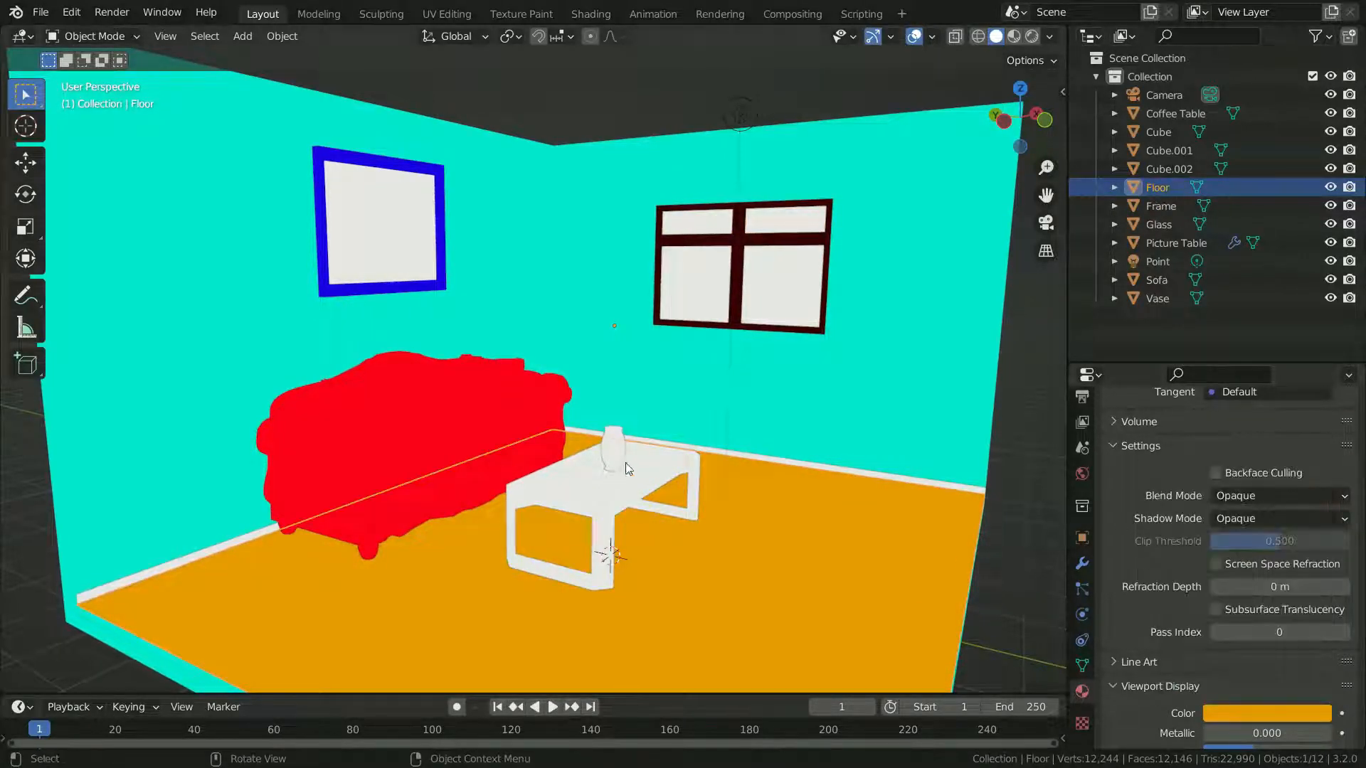
- Set the material viewport colours of the vase to blue and the coffee table to dark brown
{"action": "left_click", "coordinate": [616, 455]}
{"action": "left_click", "coordinate": [1252, 667]}
{"action": "left_click_drag", "start_coordinate": [1239, 478], "coordinate": [1264, 406]}
{"action": "left_click", "coordinate": [668, 484]}
{"action": "left_click", "coordinate": [1248, 668]}
{"action": "left_click_drag", "start_coordinate": [1235, 491], "coordinate": [1218, 531]}
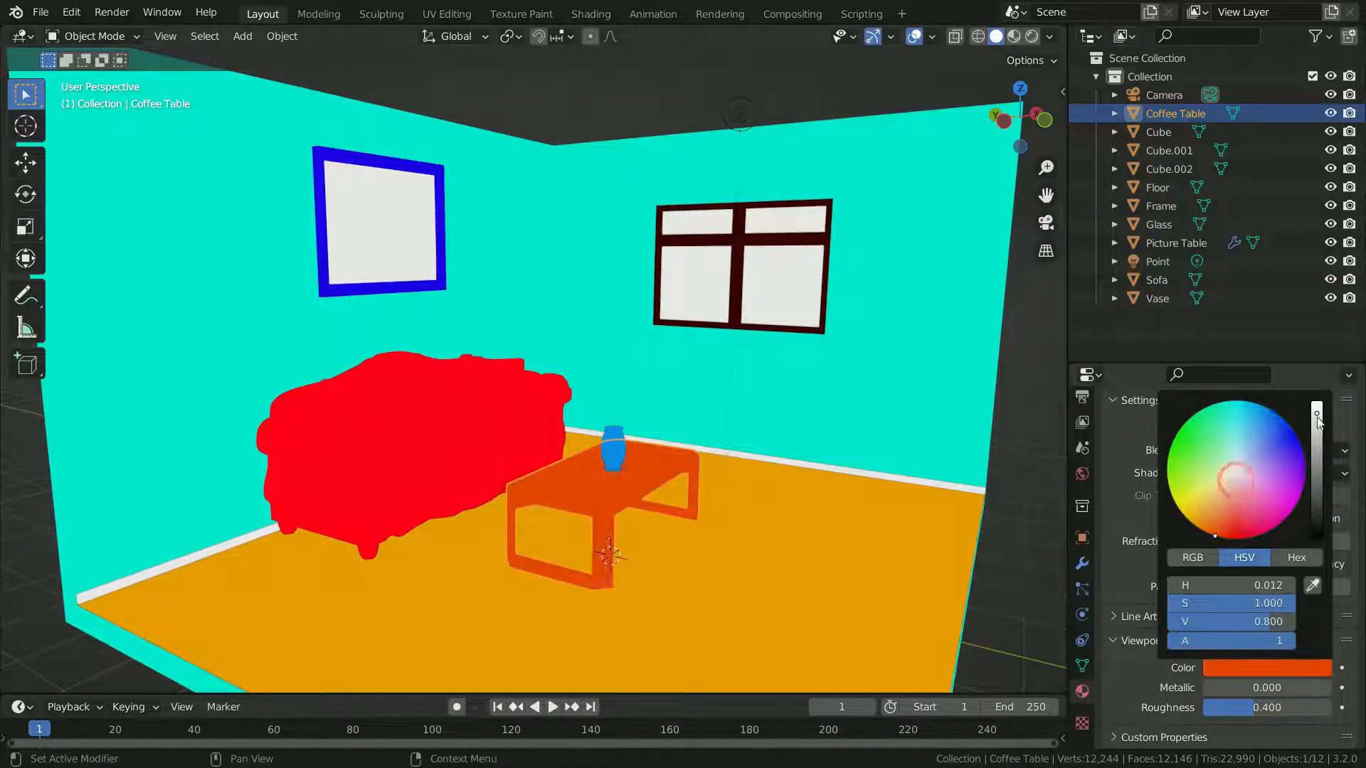
{"action": "left_click_drag", "start_coordinate": [1319, 416], "coordinate": [1320, 507]}
{"action": "middle_click_drag", "start_coordinate": [755, 523], "coordinate": [803, 509]}
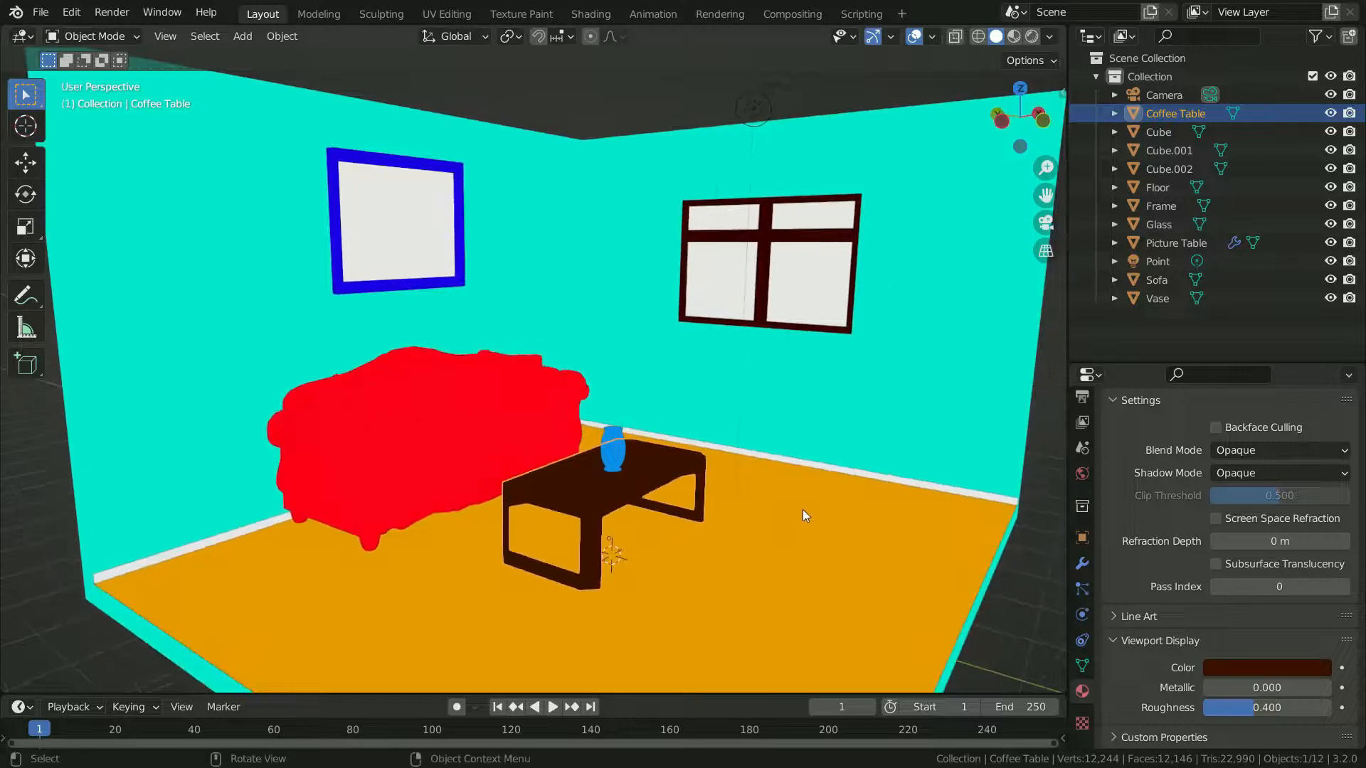
- Compare the coloured room under MatCap, Studio and Flat lighting, ending on Studio
{"action": "left_click", "coordinate": [1051, 36]}
{"action": "left_click", "coordinate": [1030, 125]}
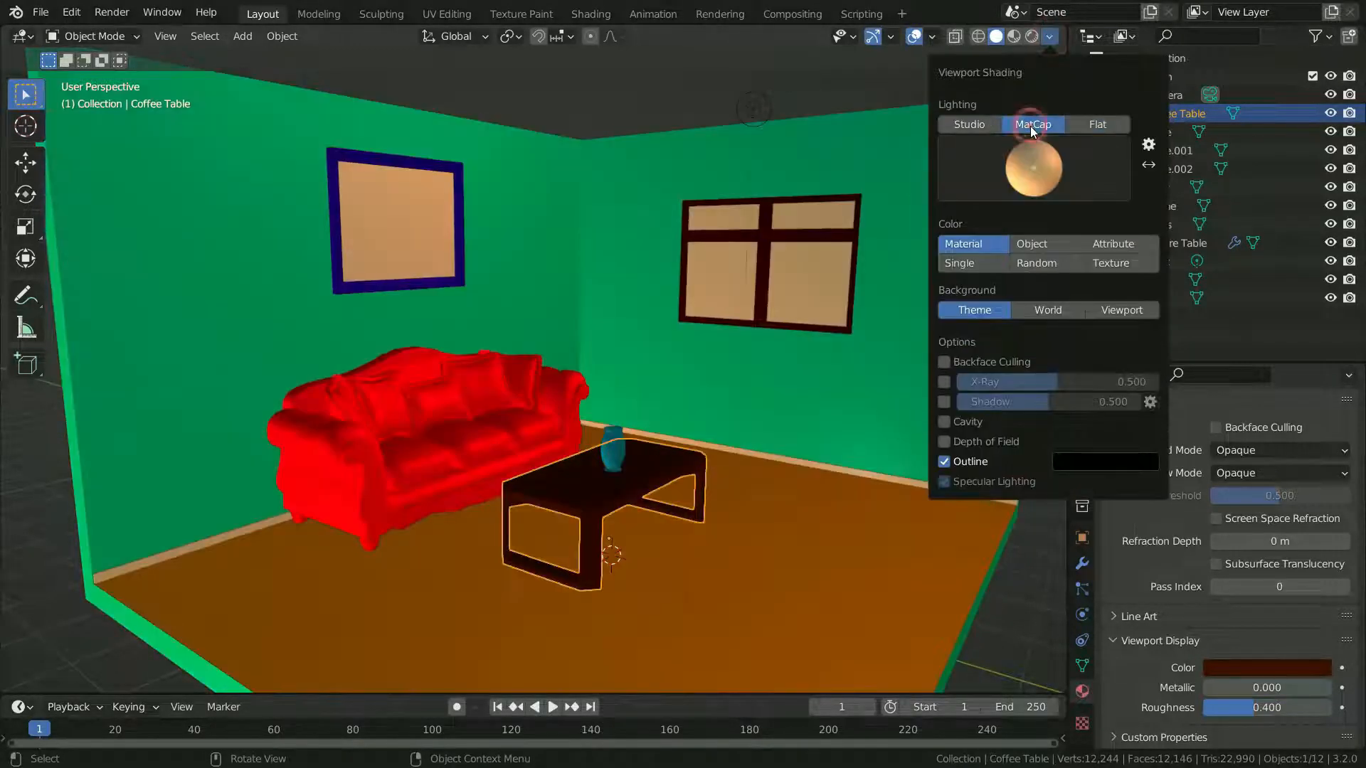
{"action": "left_click", "coordinate": [973, 123]}
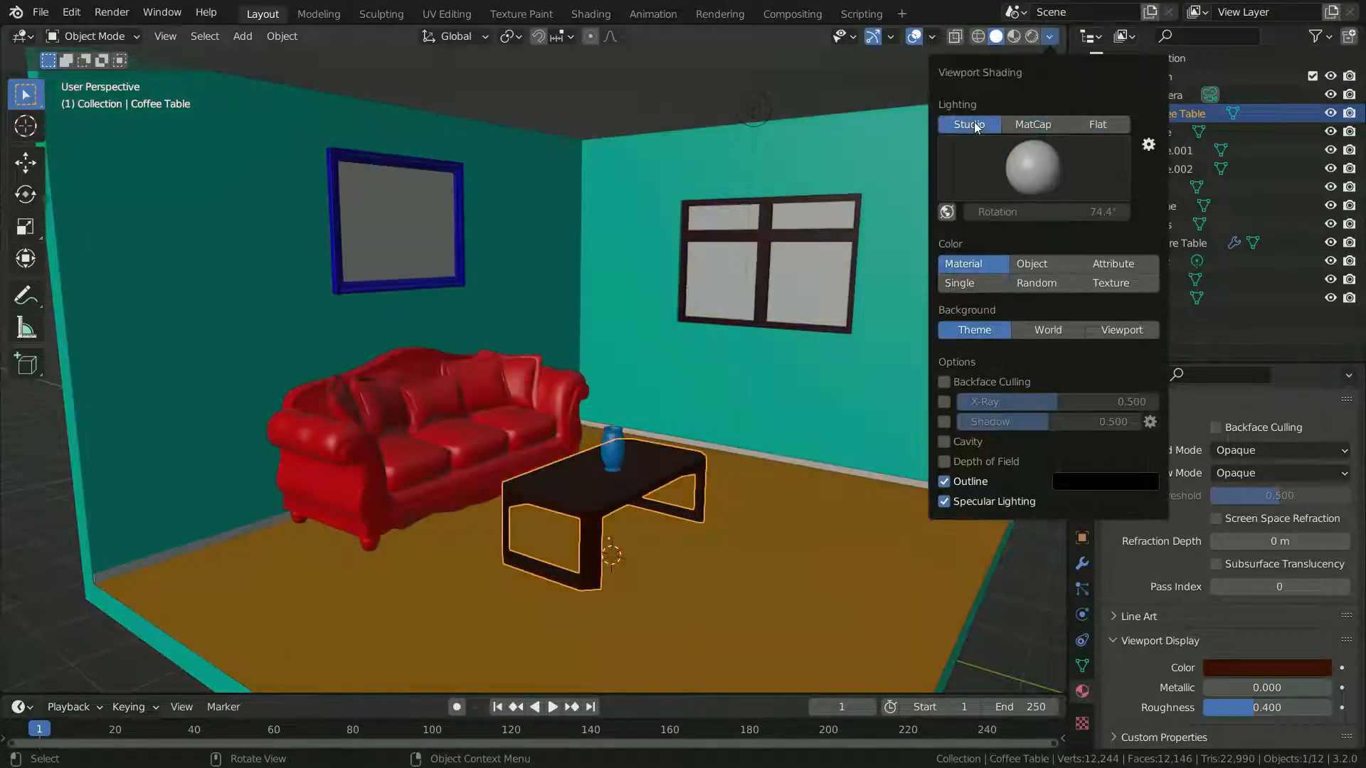
{"action": "left_click", "coordinate": [1032, 124]}
{"action": "left_click", "coordinate": [1082, 119]}
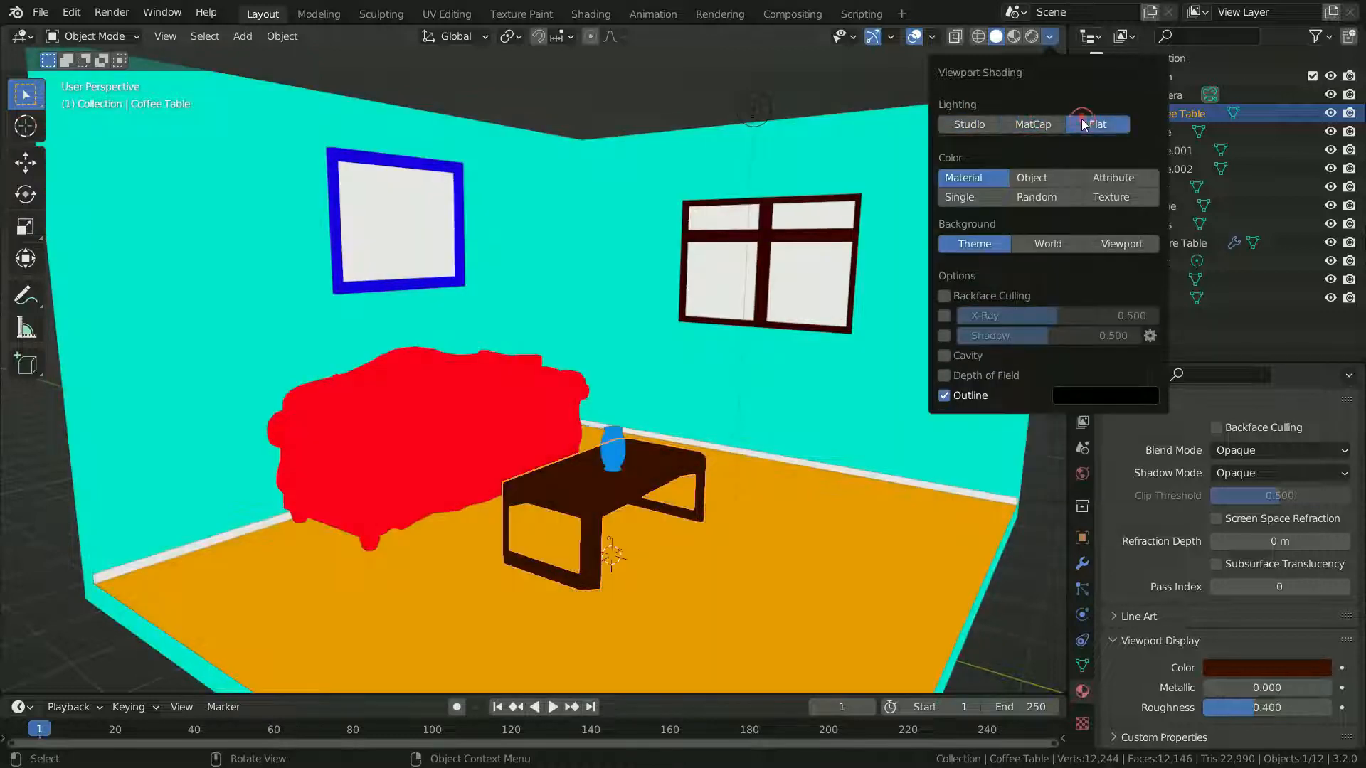
{"action": "left_click", "coordinate": [993, 124]}
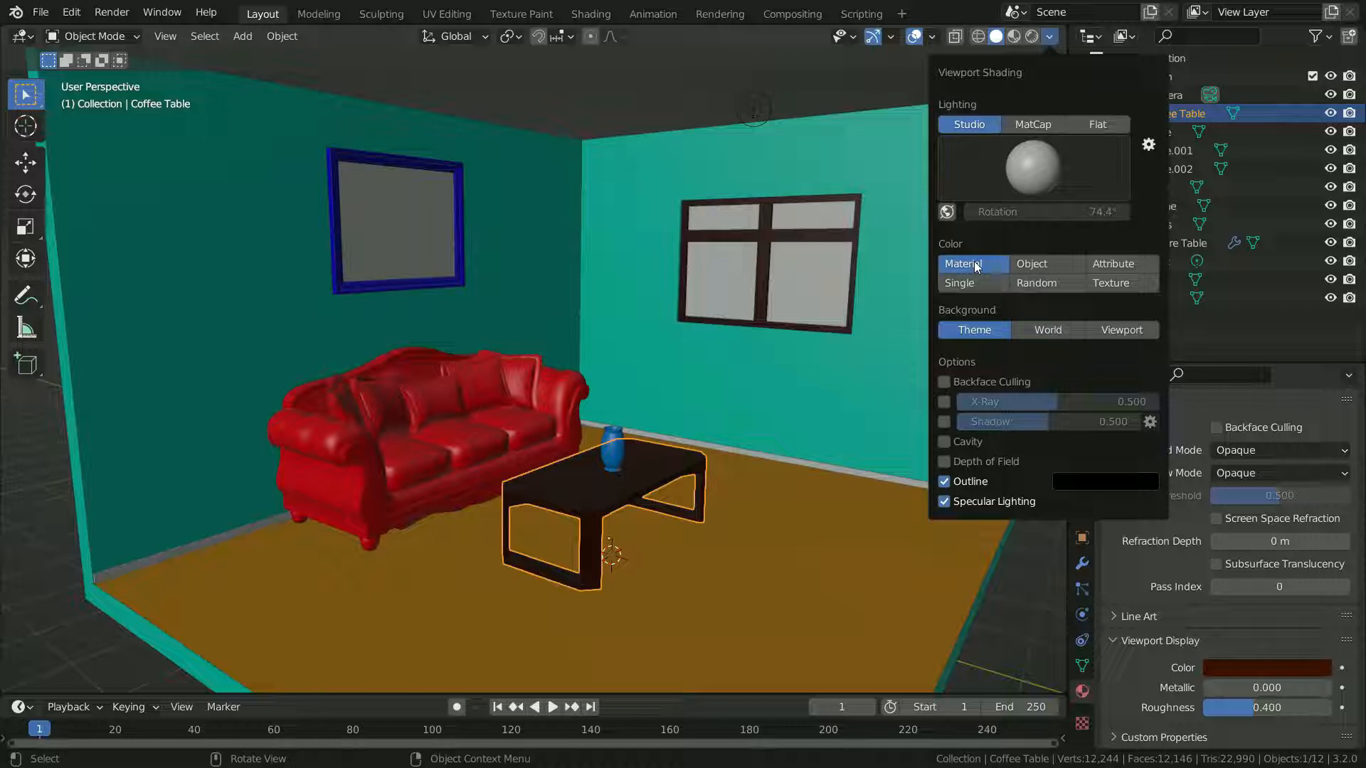
- Switch the viewport colouring to Object and set the sofa's object display colour to red
{"action": "left_click", "coordinate": [1033, 266]}
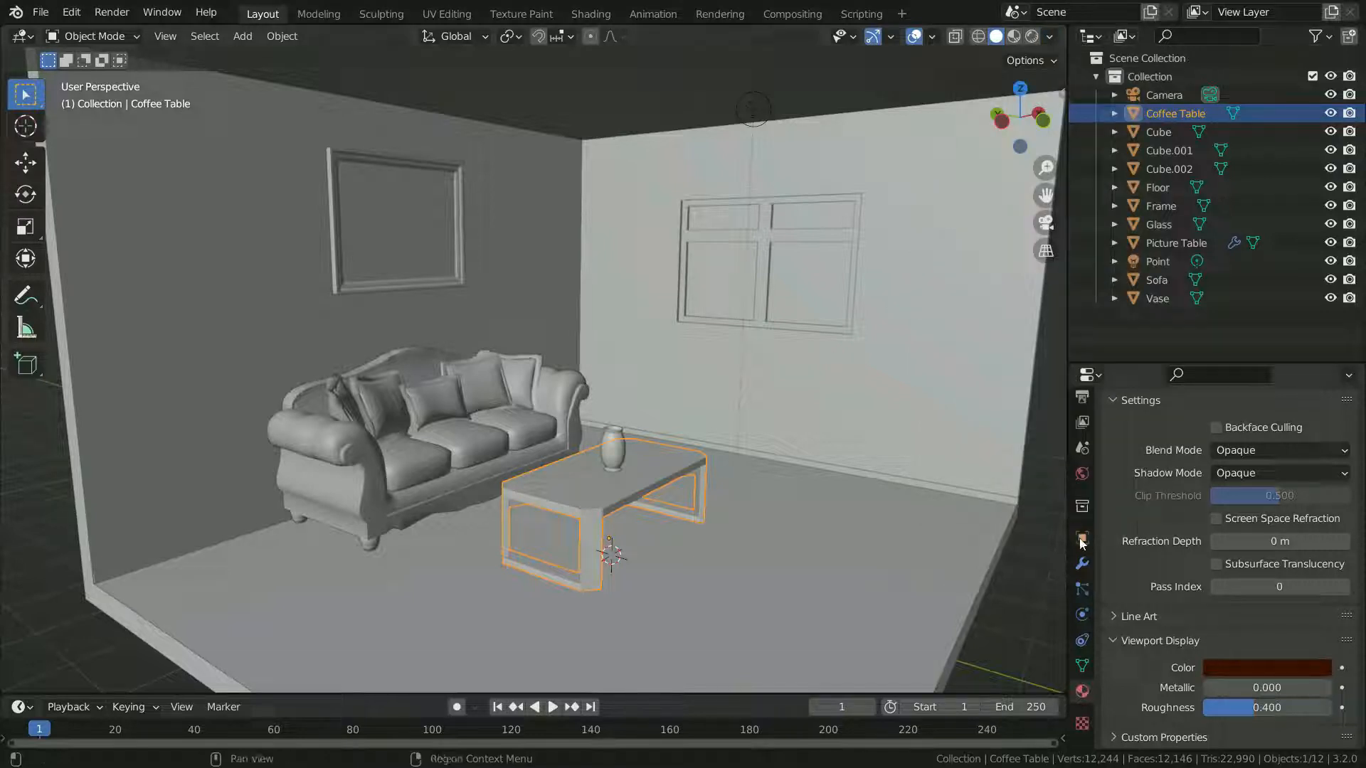
{"action": "left_click", "coordinate": [452, 405]}
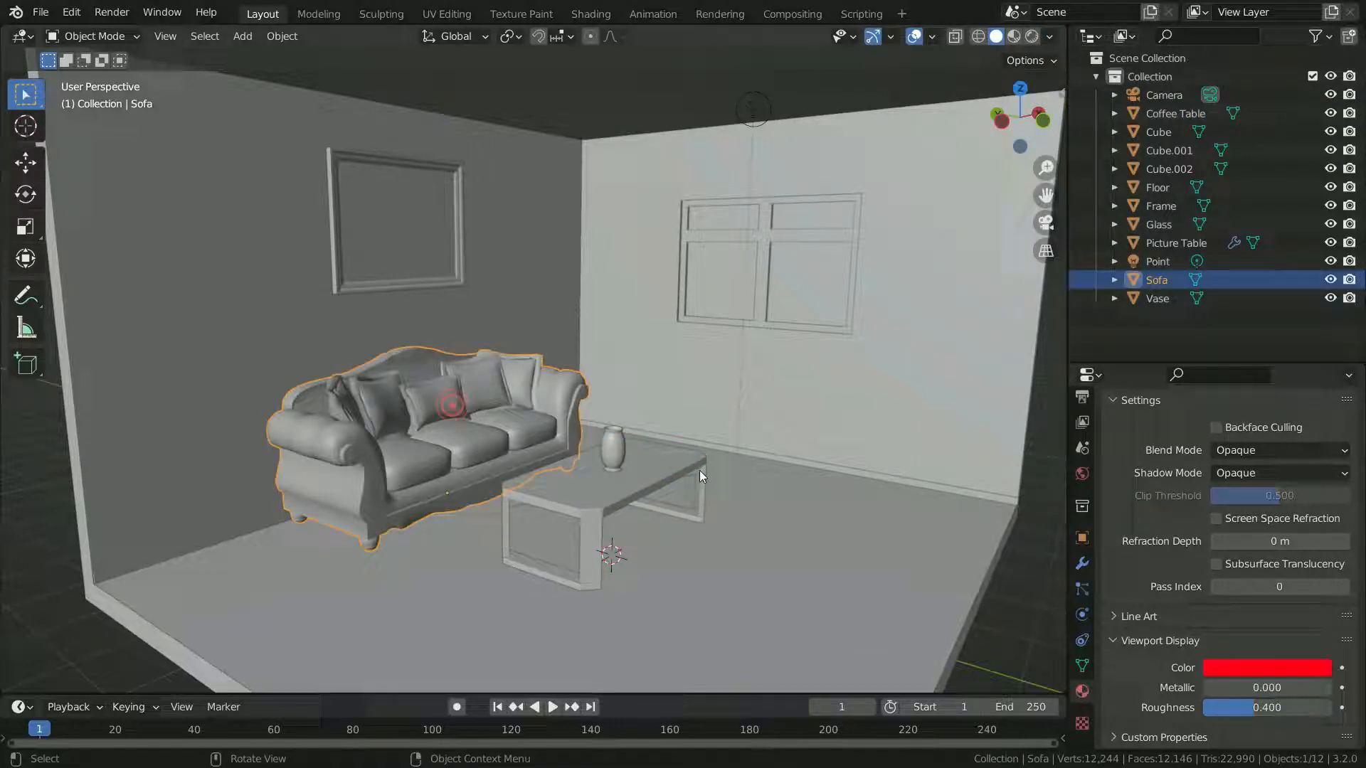
{"action": "left_click", "coordinate": [1081, 537]}
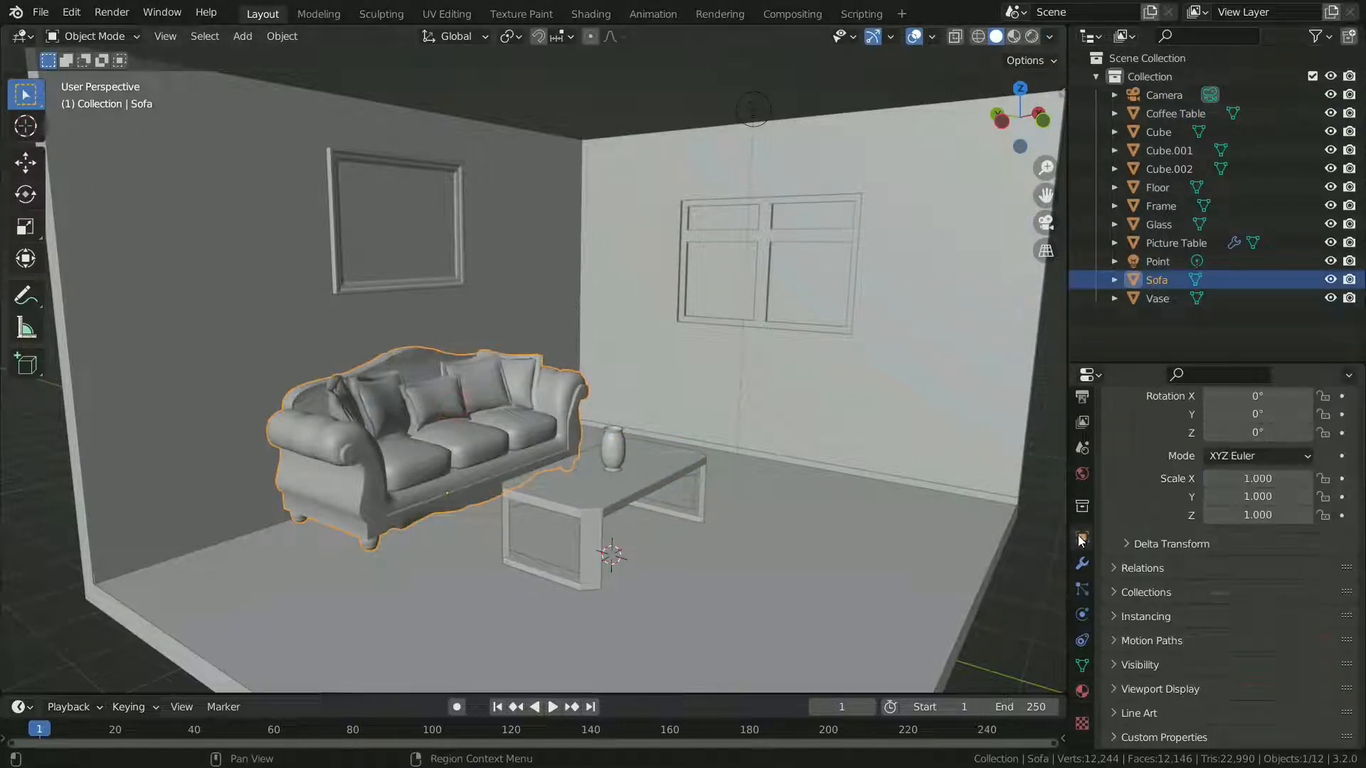
{"action": "left_click", "coordinate": [1153, 688]}
{"action": "scroll", "coordinate": [1147, 569], "scroll_direction": "down", "scroll_amount": 6}
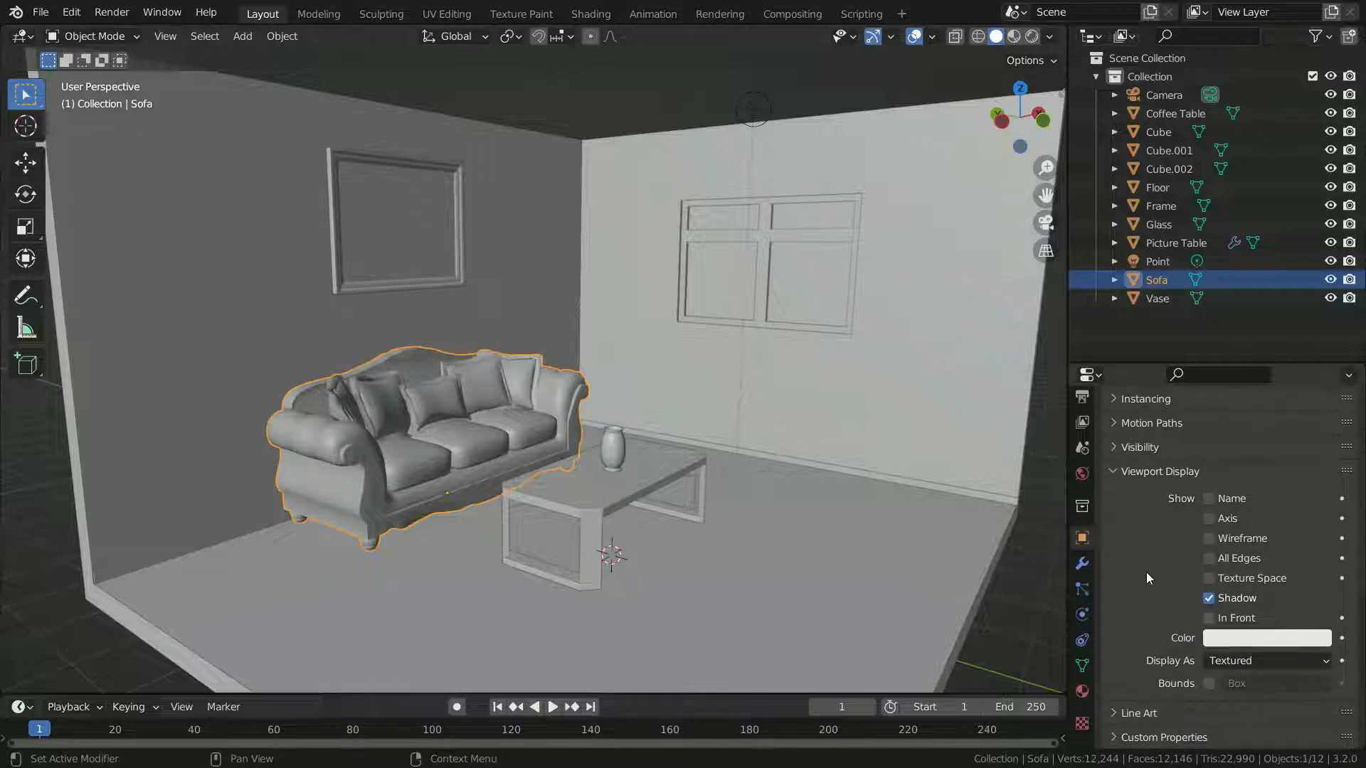
{"action": "left_click", "coordinate": [1248, 637]}
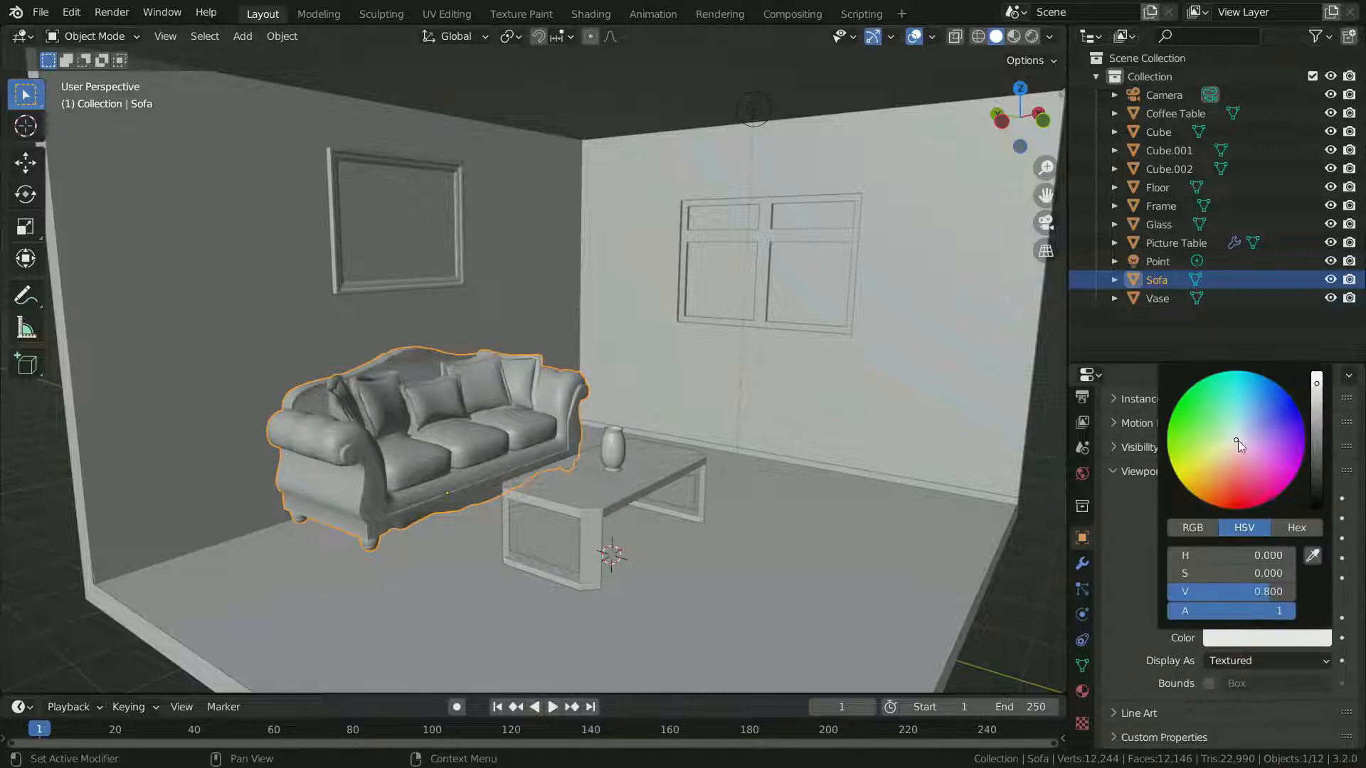
{"action": "left_click_drag", "start_coordinate": [1238, 441], "coordinate": [1241, 507]}
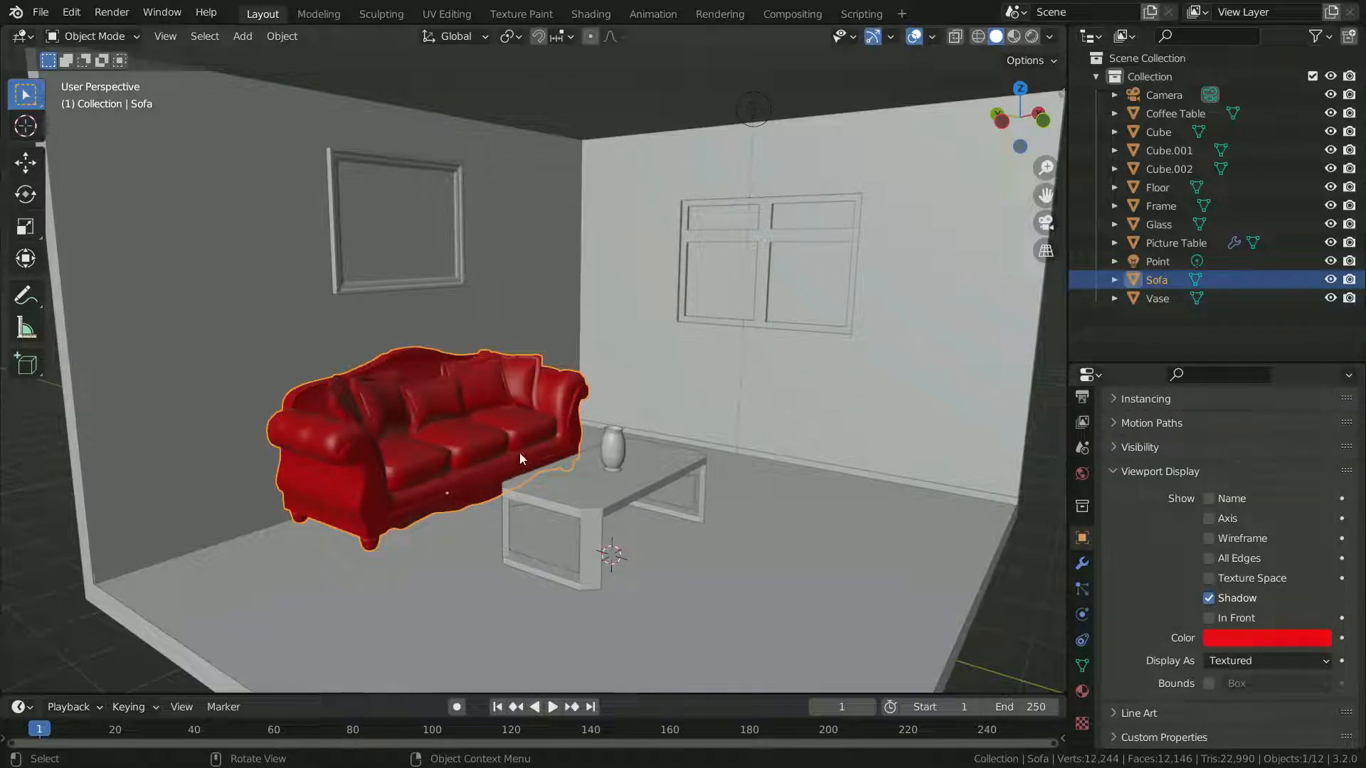
- Set the object display colours of the coffee table to very dark brown and the window frame to dark reddish brown
{"action": "left_click", "coordinate": [626, 477]}
{"action": "left_click", "coordinate": [1218, 639]}
{"action": "left_click_drag", "start_coordinate": [1235, 441], "coordinate": [1233, 510]}
{"action": "left_click_drag", "start_coordinate": [1317, 374], "coordinate": [1220, 507]}
{"action": "left_click", "coordinate": [760, 265]}
{"action": "left_click", "coordinate": [1266, 638]}
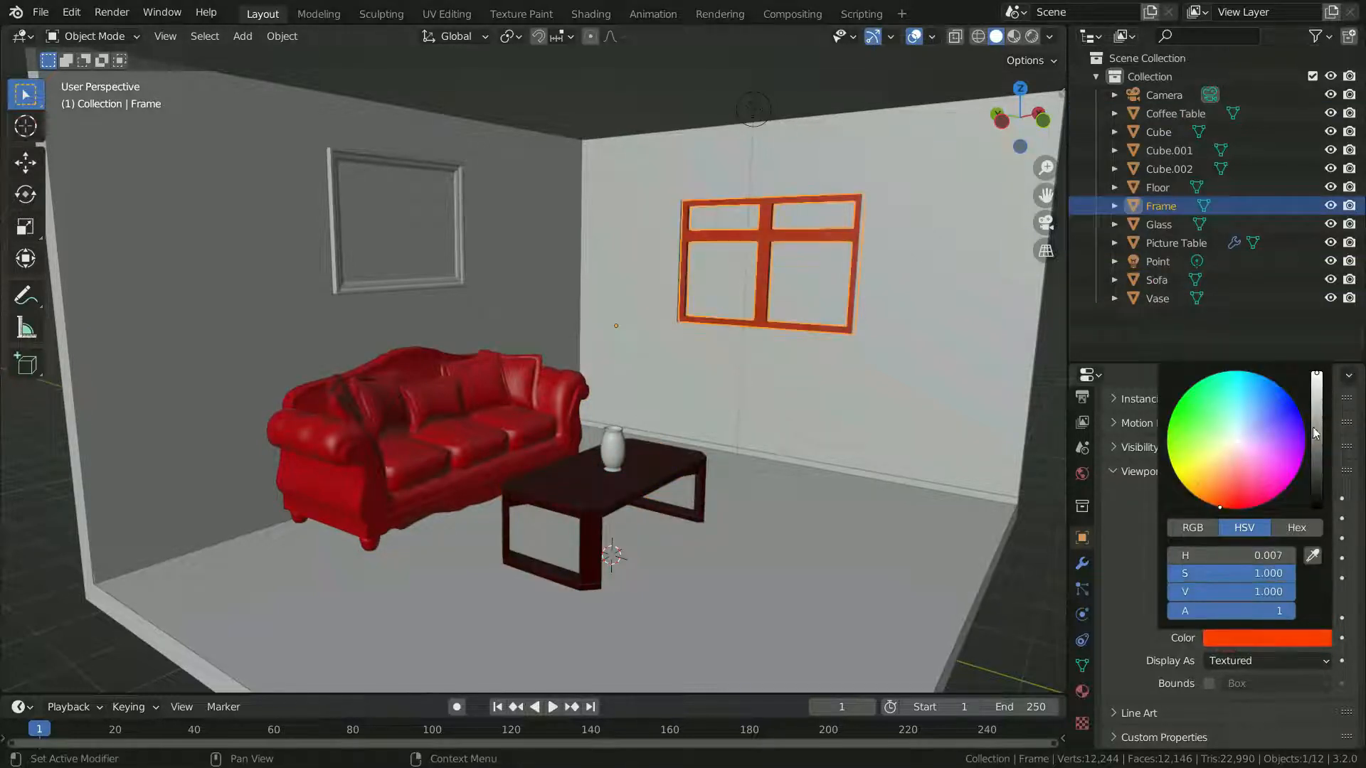
{"action": "left_click_drag", "start_coordinate": [1316, 434], "coordinate": [1248, 384]}
- Set the object display colours of the picture frame to blue and the walls to light blue
{"action": "left_click", "coordinate": [467, 266]}
{"action": "left_click", "coordinate": [1235, 638]}
{"action": "left_click", "coordinate": [788, 523]}
{"action": "left_click", "coordinate": [1281, 640]}
- Set the floor's object display colour to orange
{"action": "left_click", "coordinate": [913, 554]}
{"action": "left_click", "coordinate": [1231, 639]}
{"action": "left_click_drag", "start_coordinate": [1236, 456], "coordinate": [1208, 502]}
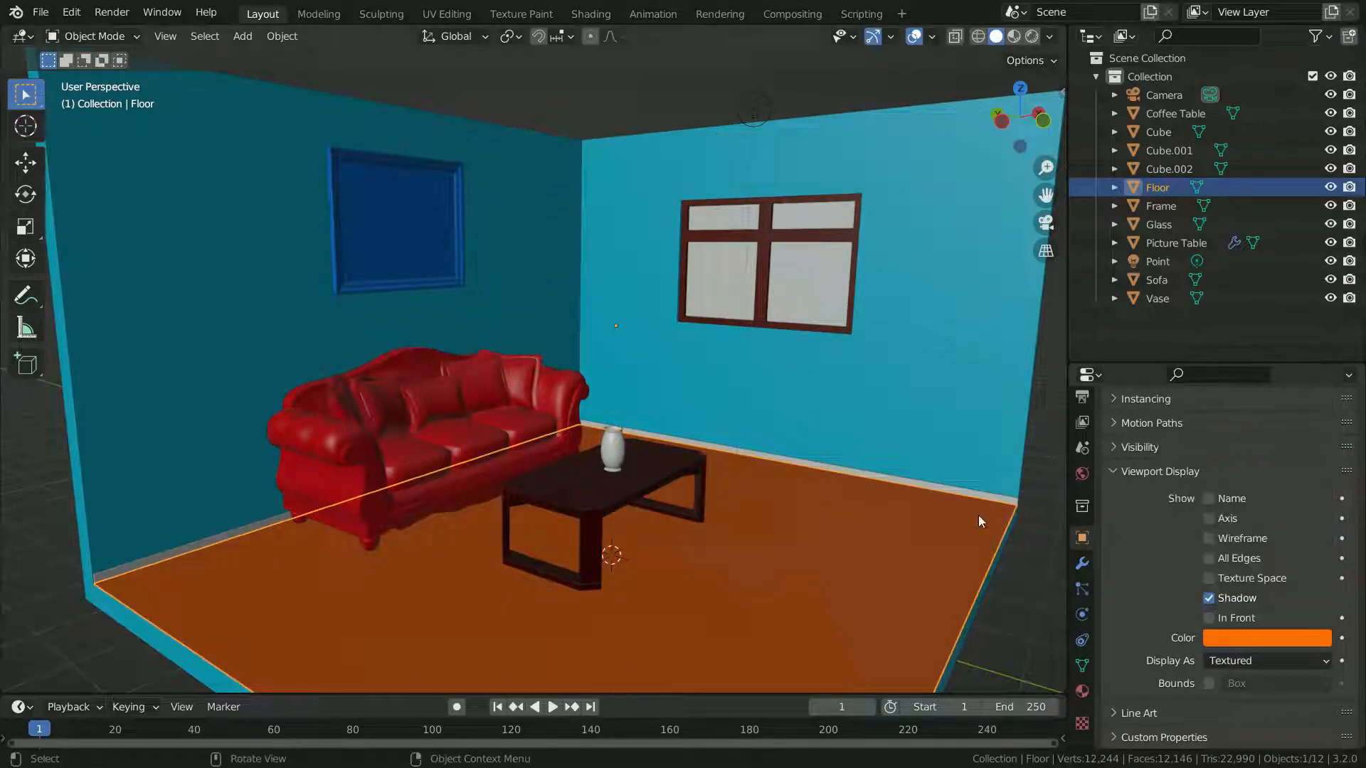
- Compare the object colours under MatCap and Flat lighting, and return to Studio lighting
{"action": "left_click", "coordinate": [1050, 36]}
{"action": "left_click", "coordinate": [1033, 124]}
{"action": "left_click", "coordinate": [1087, 121]}
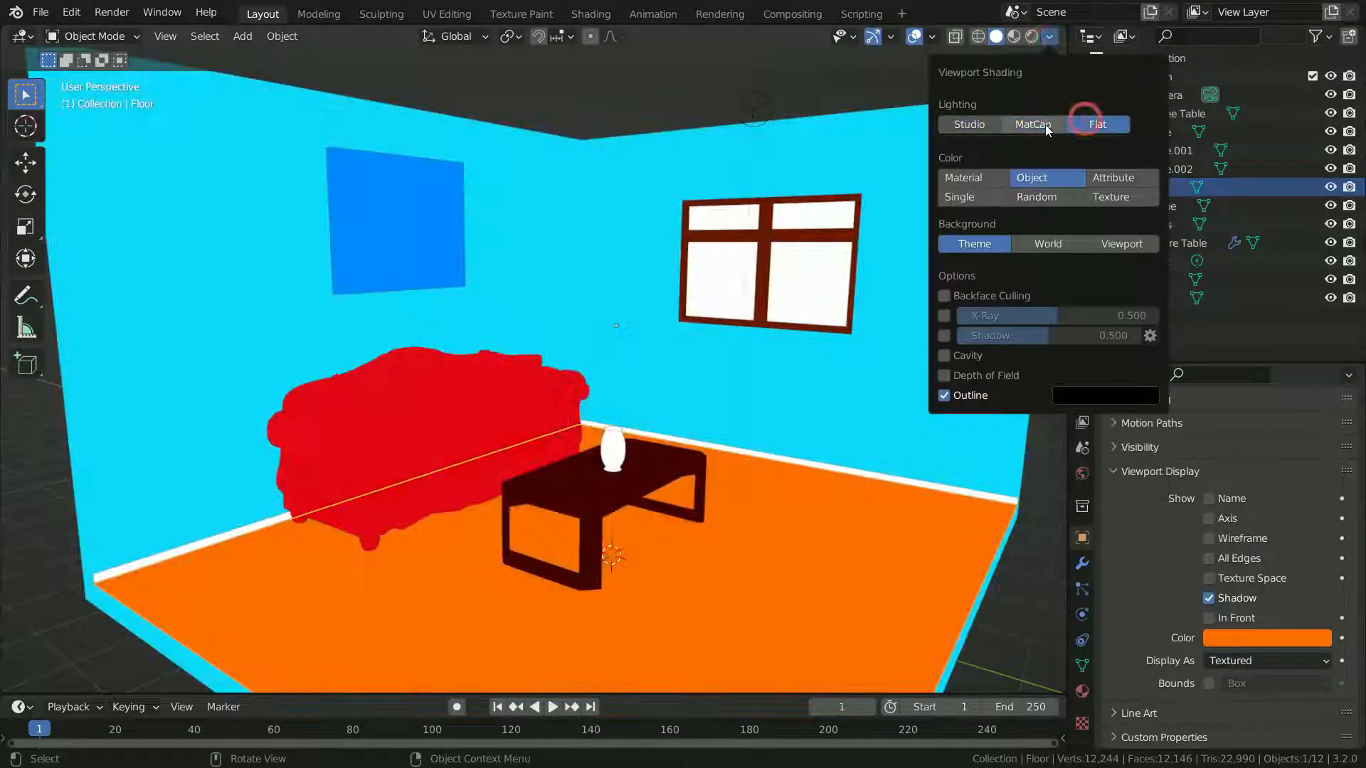
{"action": "left_click", "coordinate": [1045, 125]}
{"action": "left_click", "coordinate": [1095, 124]}
{"action": "left_click", "coordinate": [970, 126]}
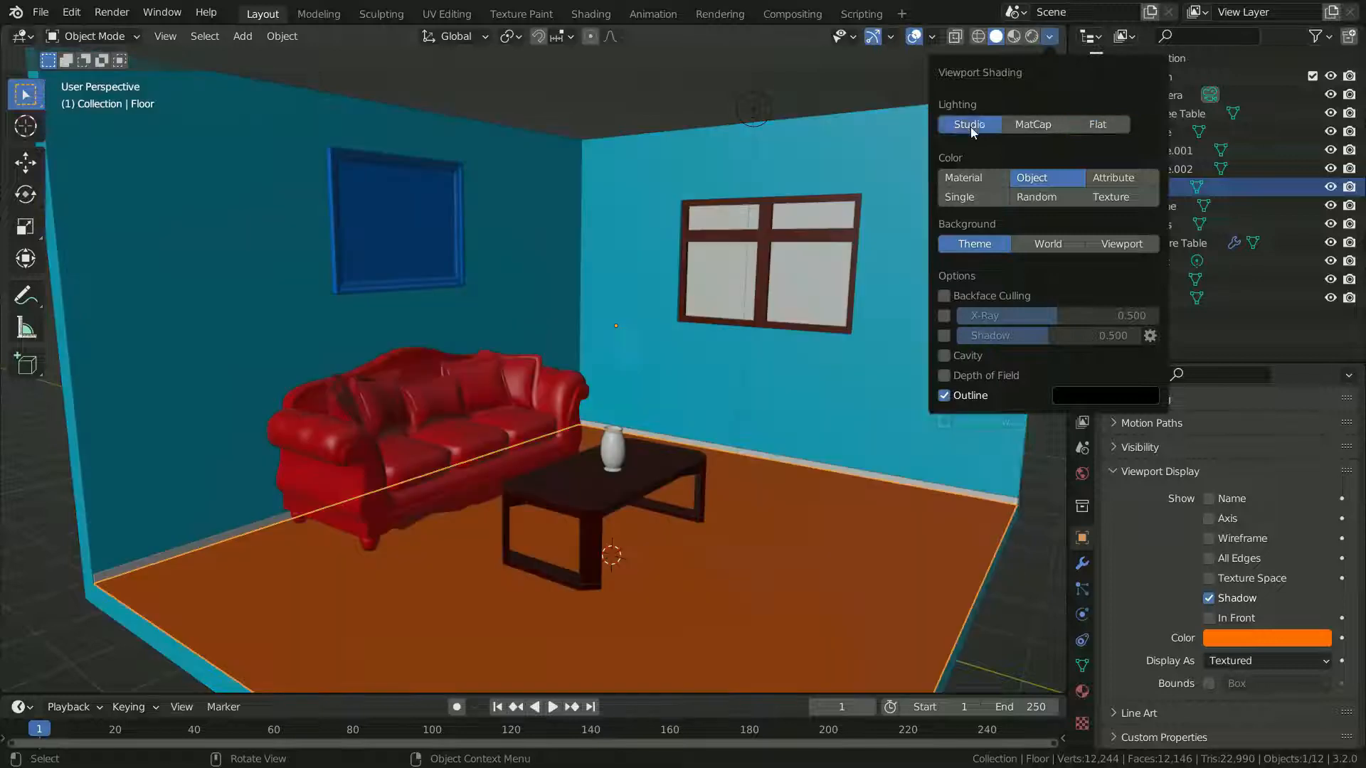
- Try Attribute colouring, and show the whole scene in a Single yellow-green colour of H 0.219, S 1.000, V 0.800
{"action": "left_click", "coordinate": [1120, 263]}
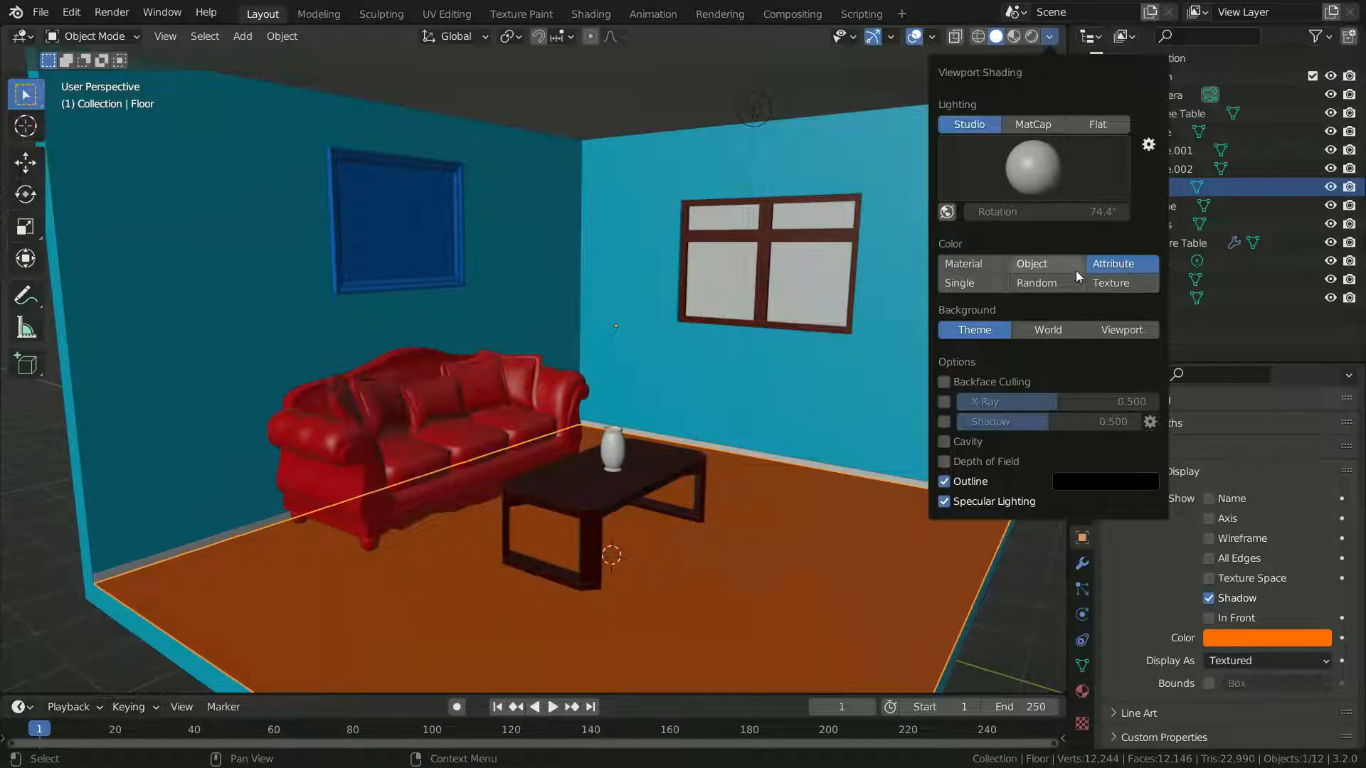
{"action": "left_click", "coordinate": [971, 283]}
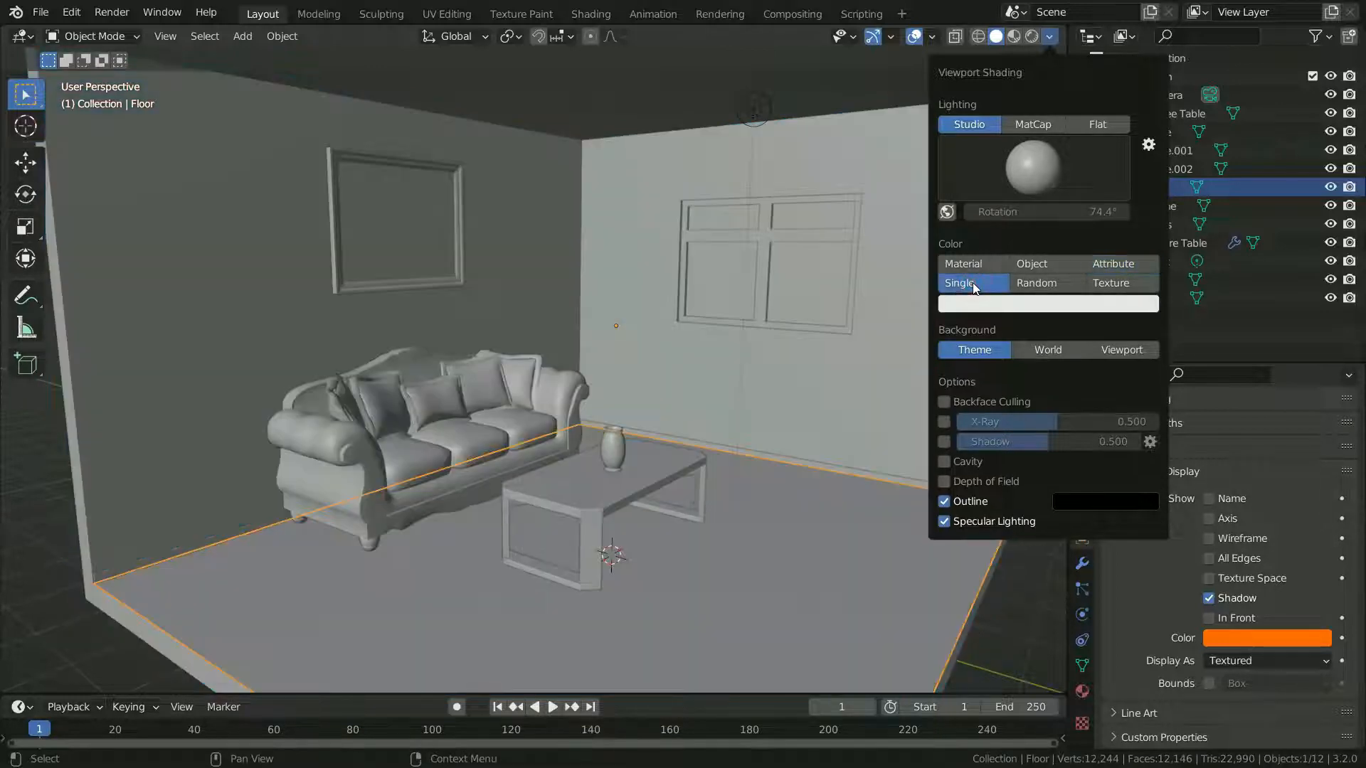
{"action": "left_click", "coordinate": [1004, 304]}
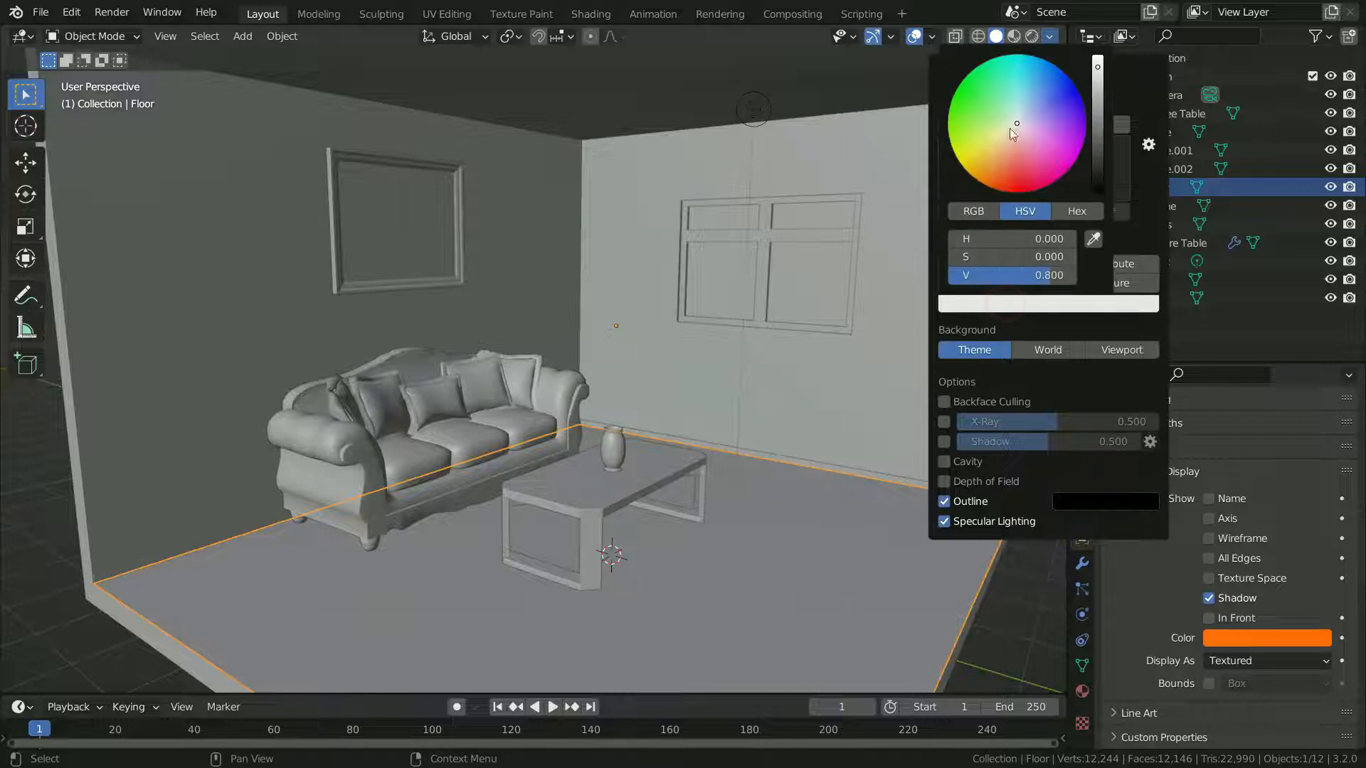
{"action": "left_click_drag", "start_coordinate": [1010, 129], "coordinate": [951, 148]}
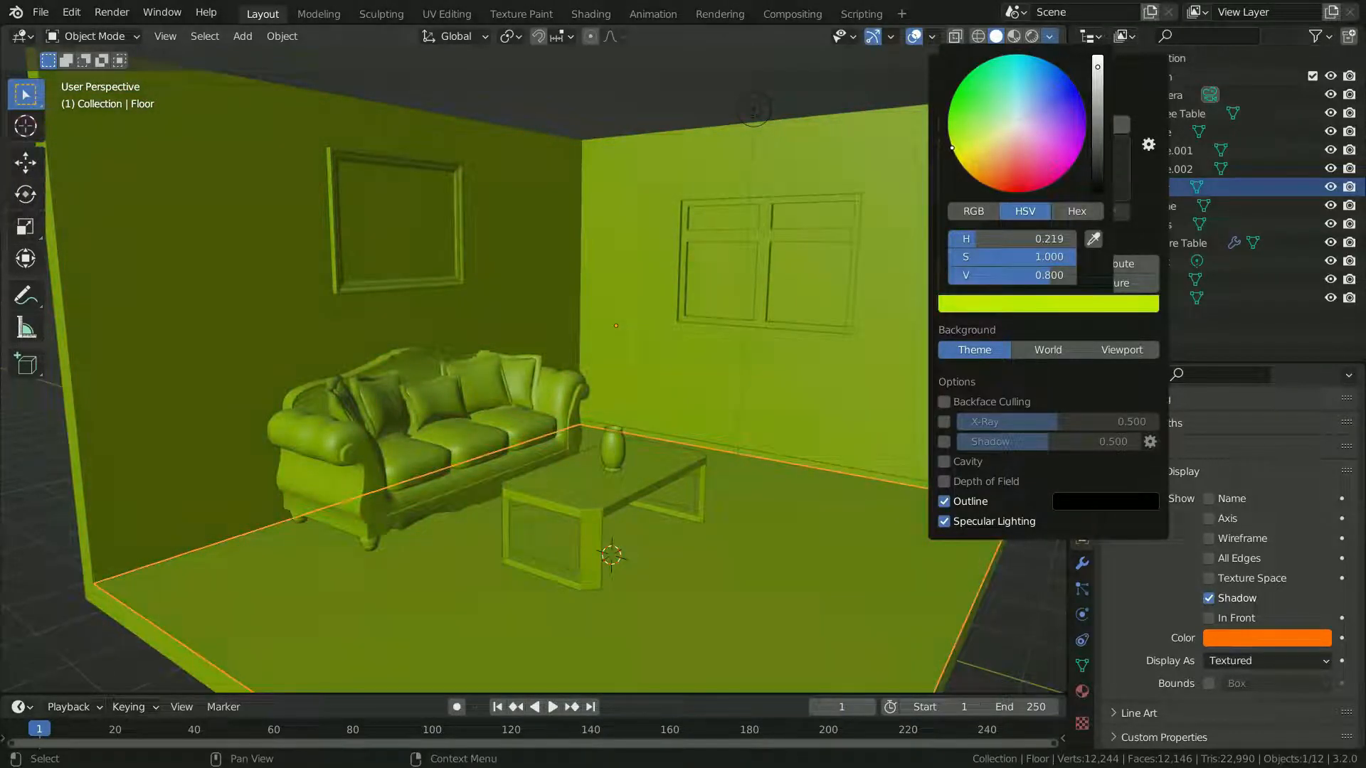
- Switch the viewport colouring to Random so each object gets its own colour
{"action": "left_click", "coordinate": [1035, 282]}
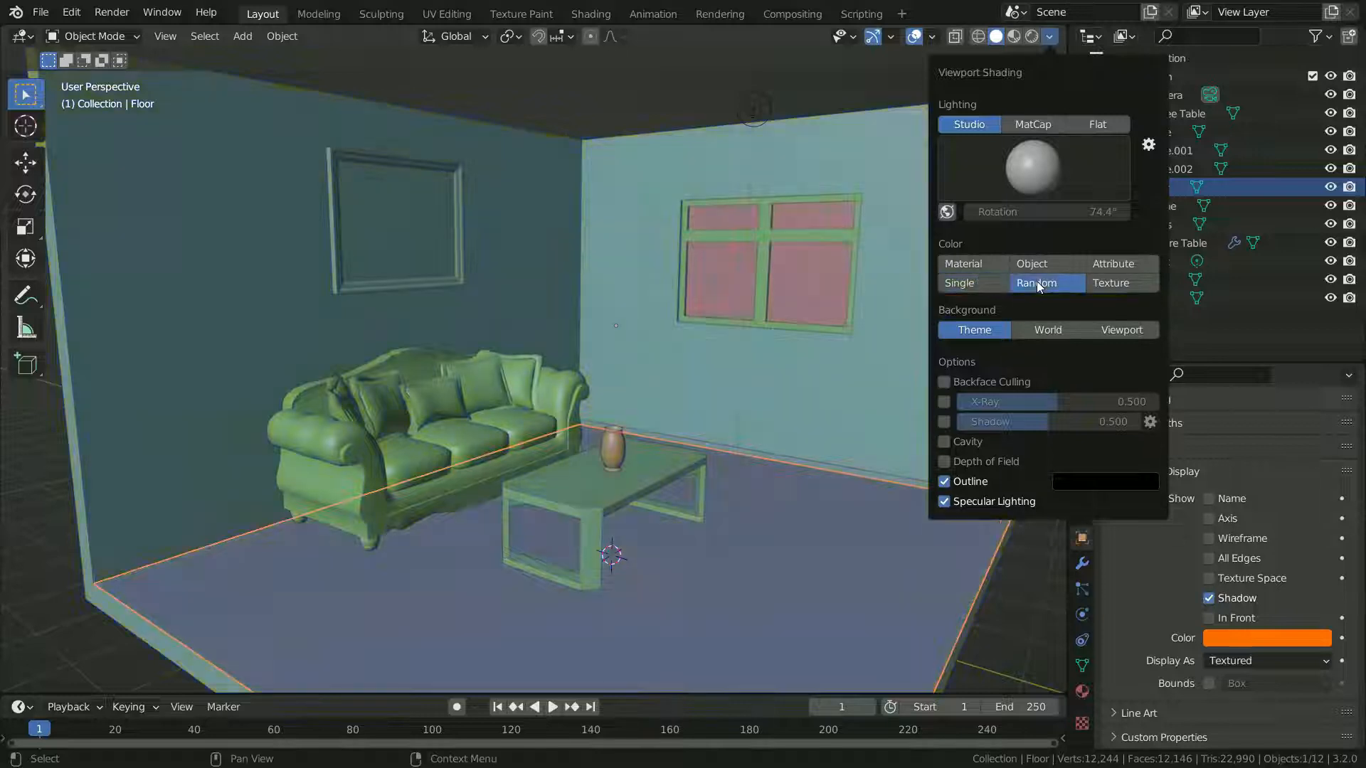
{"action": "left_click", "coordinate": [1036, 282]}
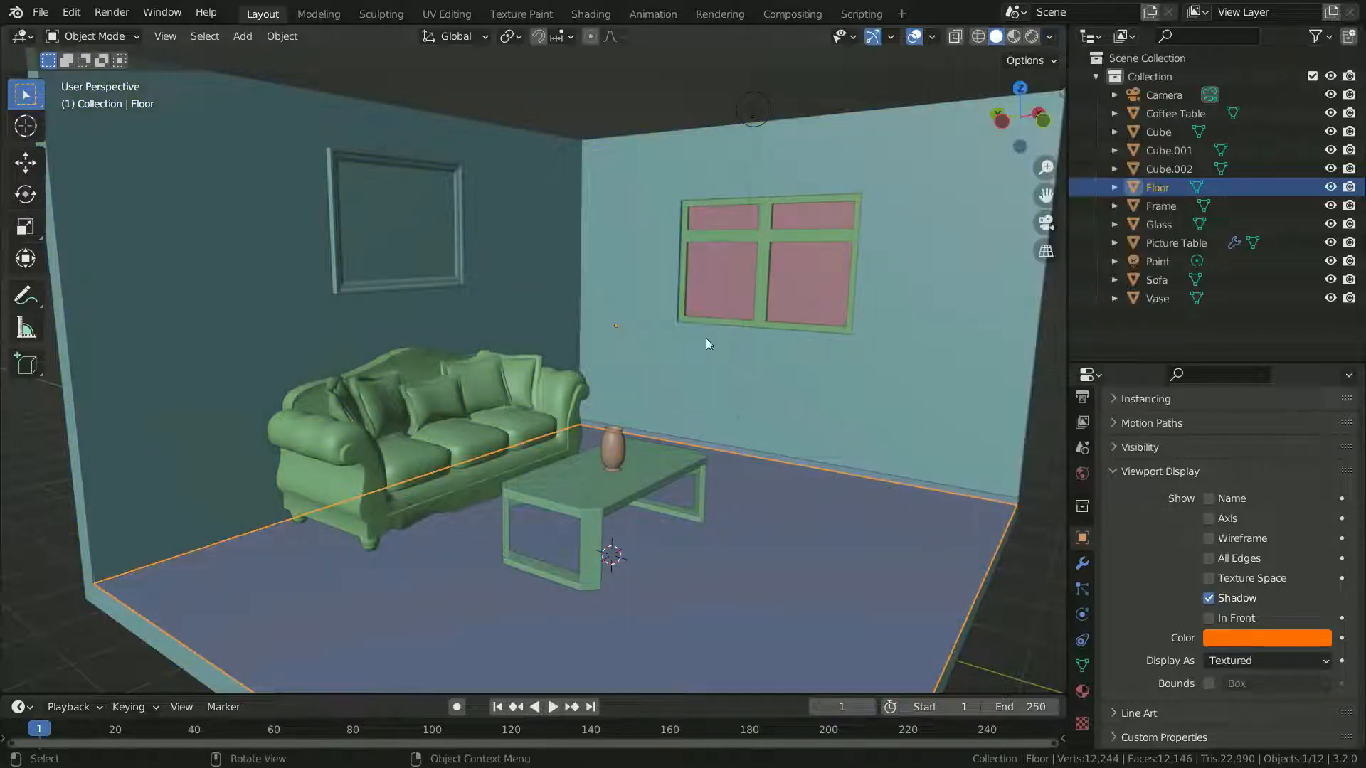
- Switch the viewport colouring to Texture and examine the image textures on the sofa, coffee table and vase up close
{"action": "left_click", "coordinate": [1049, 40]}
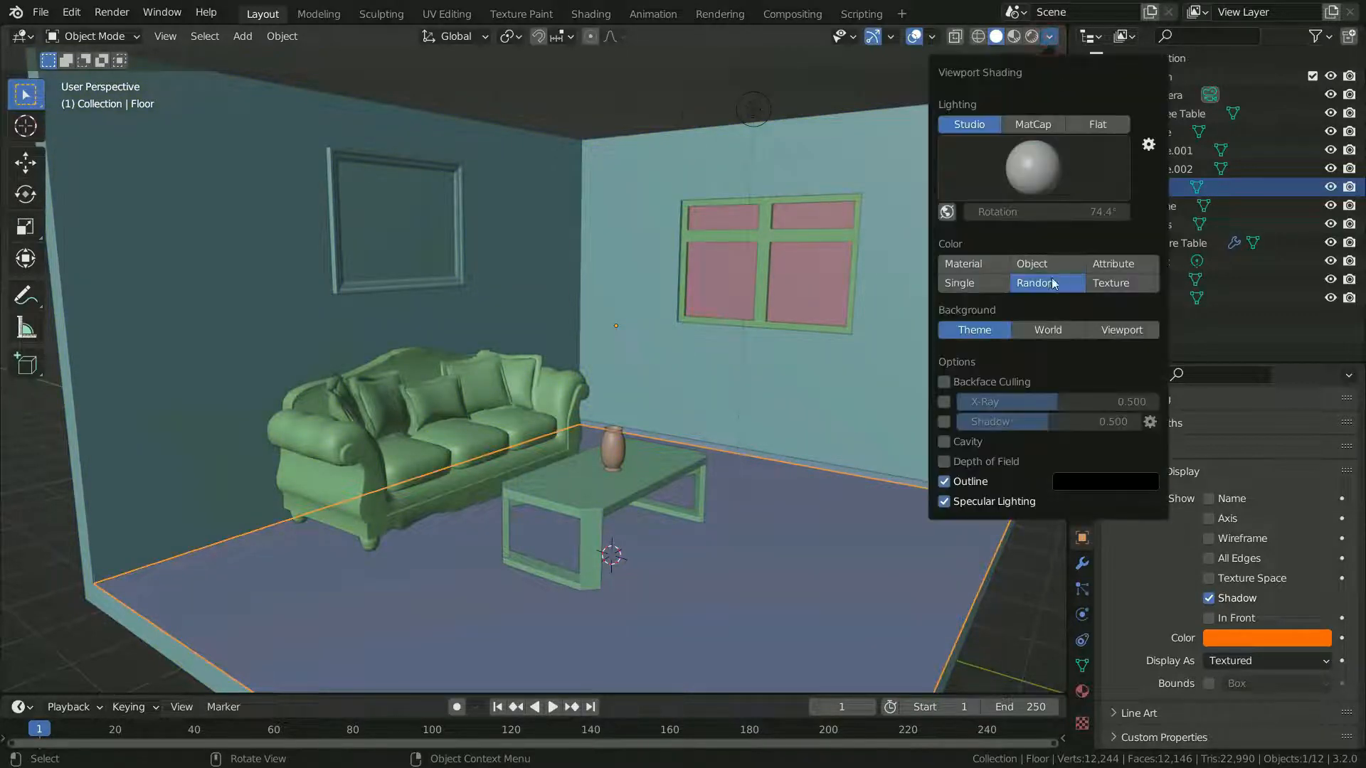
{"action": "left_click", "coordinate": [1118, 283]}
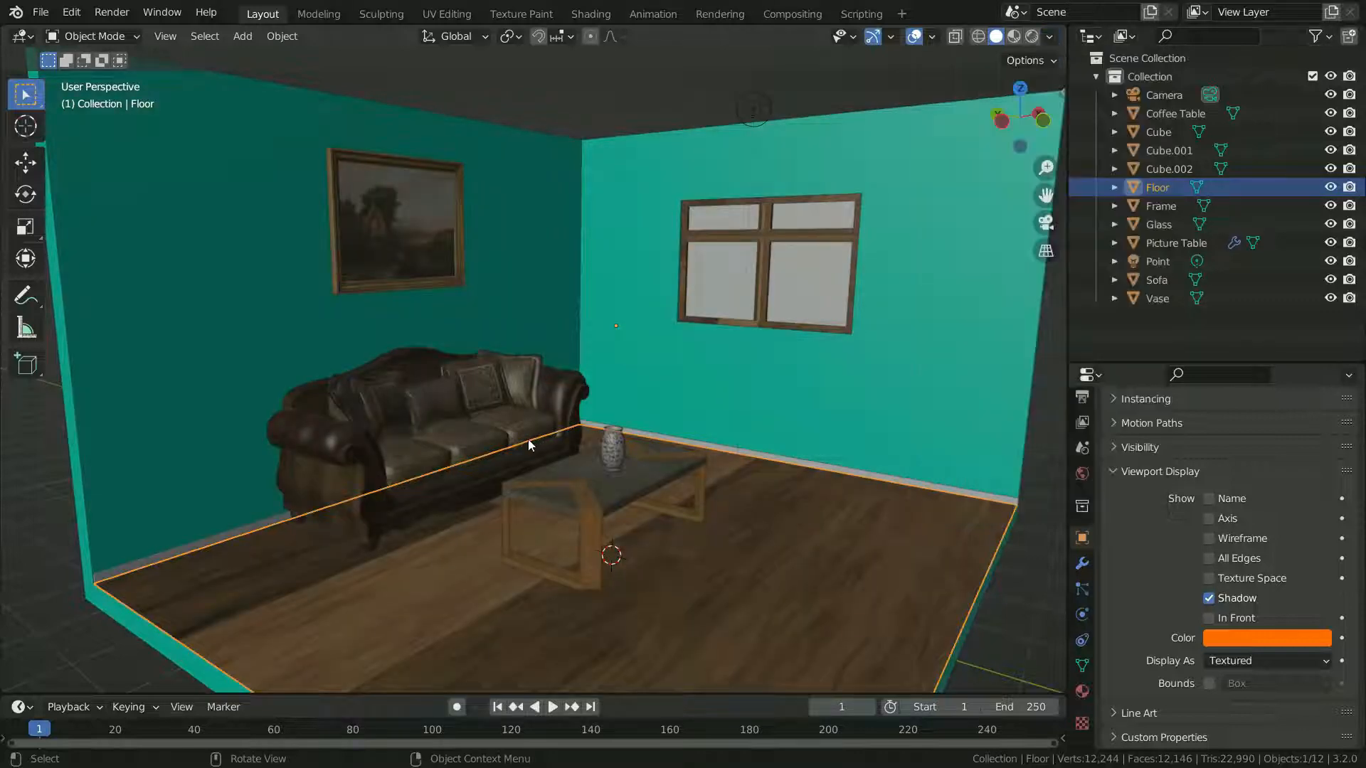
{"action": "scroll", "coordinate": [599, 450], "scroll_direction": "up", "scroll_amount": 6}
{"action": "middle_click_drag", "start_coordinate": [459, 464], "coordinate": [383, 479]}
{"action": "scroll", "coordinate": [417, 471], "scroll_direction": "down", "scroll_amount": 4}
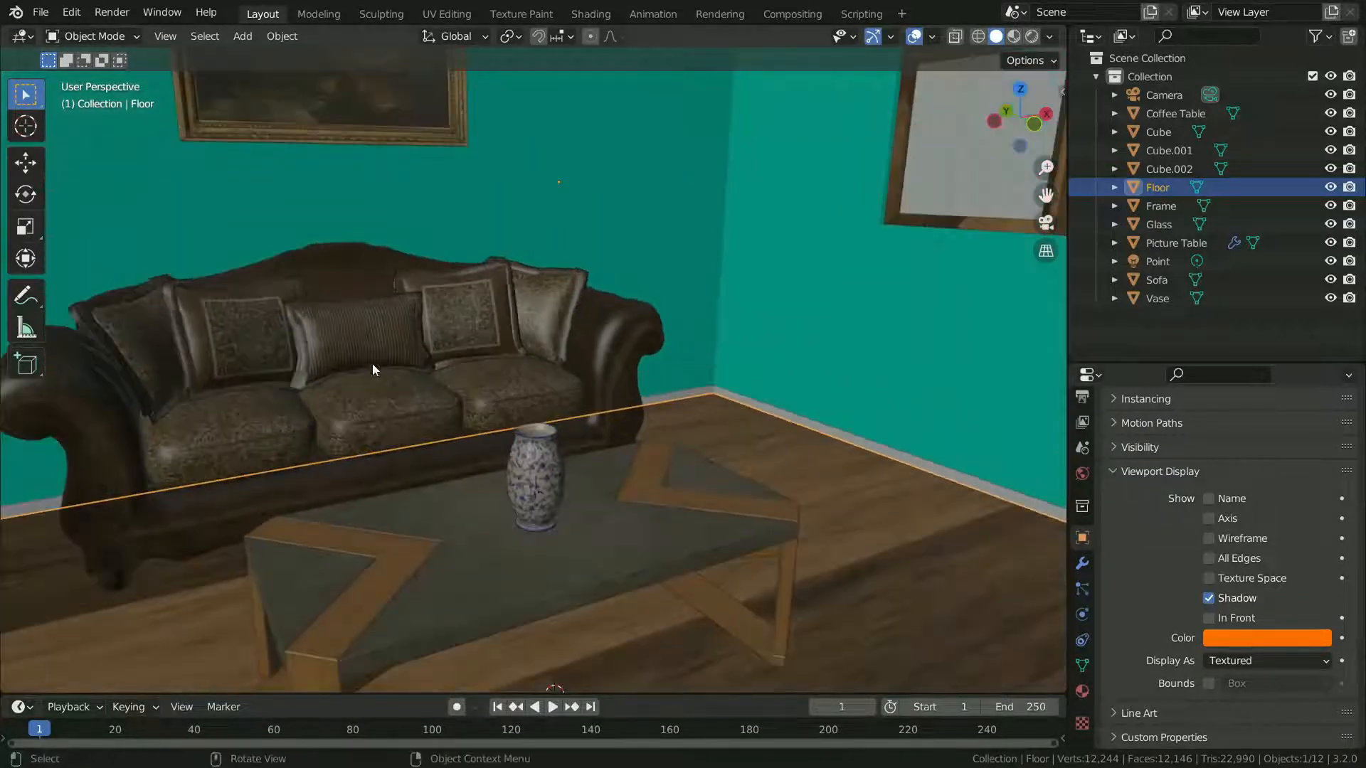
{"action": "scroll", "coordinate": [372, 364], "scroll_direction": "down", "scroll_amount": 4}
{"action": "scroll", "coordinate": [292, 154], "scroll_direction": "up", "scroll_amount": 4}
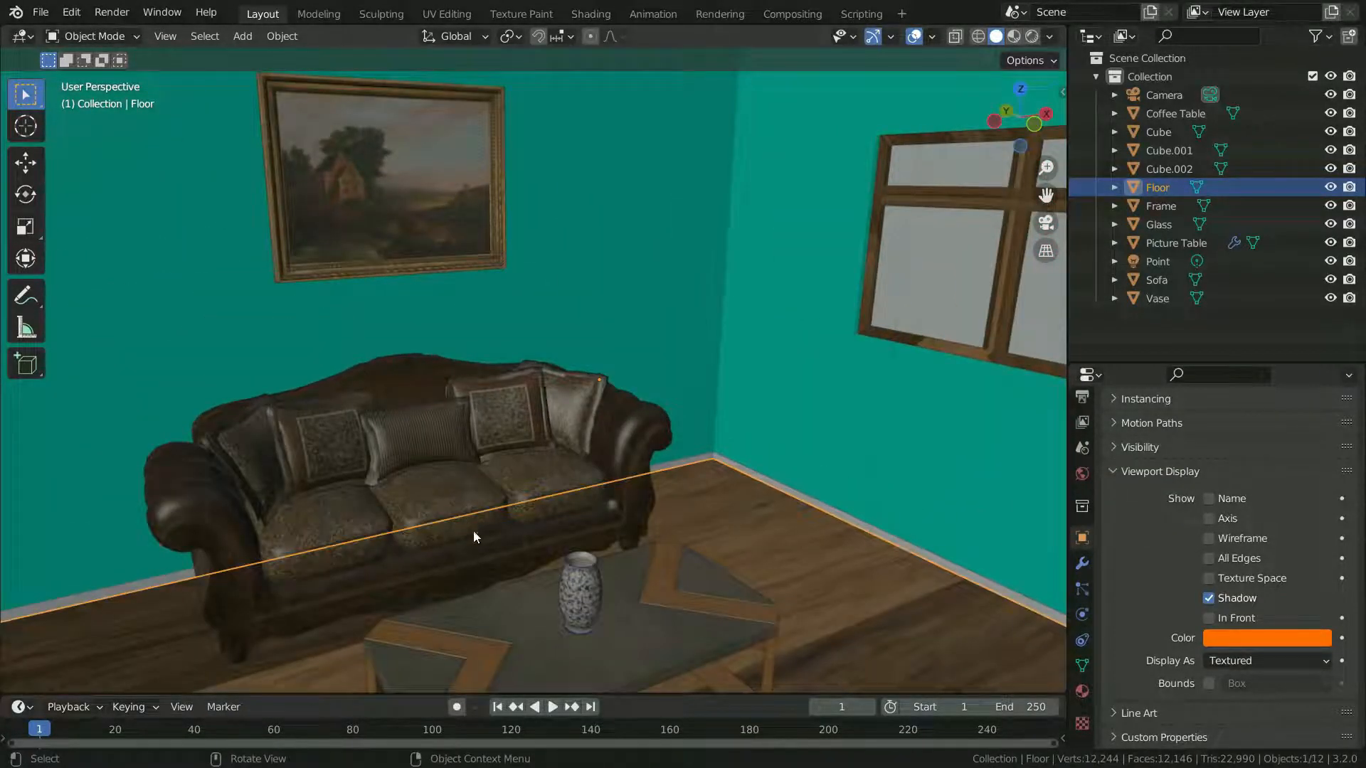
{"action": "scroll", "coordinate": [473, 472], "scroll_direction": "down", "scroll_amount": 4}
{"action": "scroll", "coordinate": [537, 591], "scroll_direction": "up", "scroll_amount": 5}
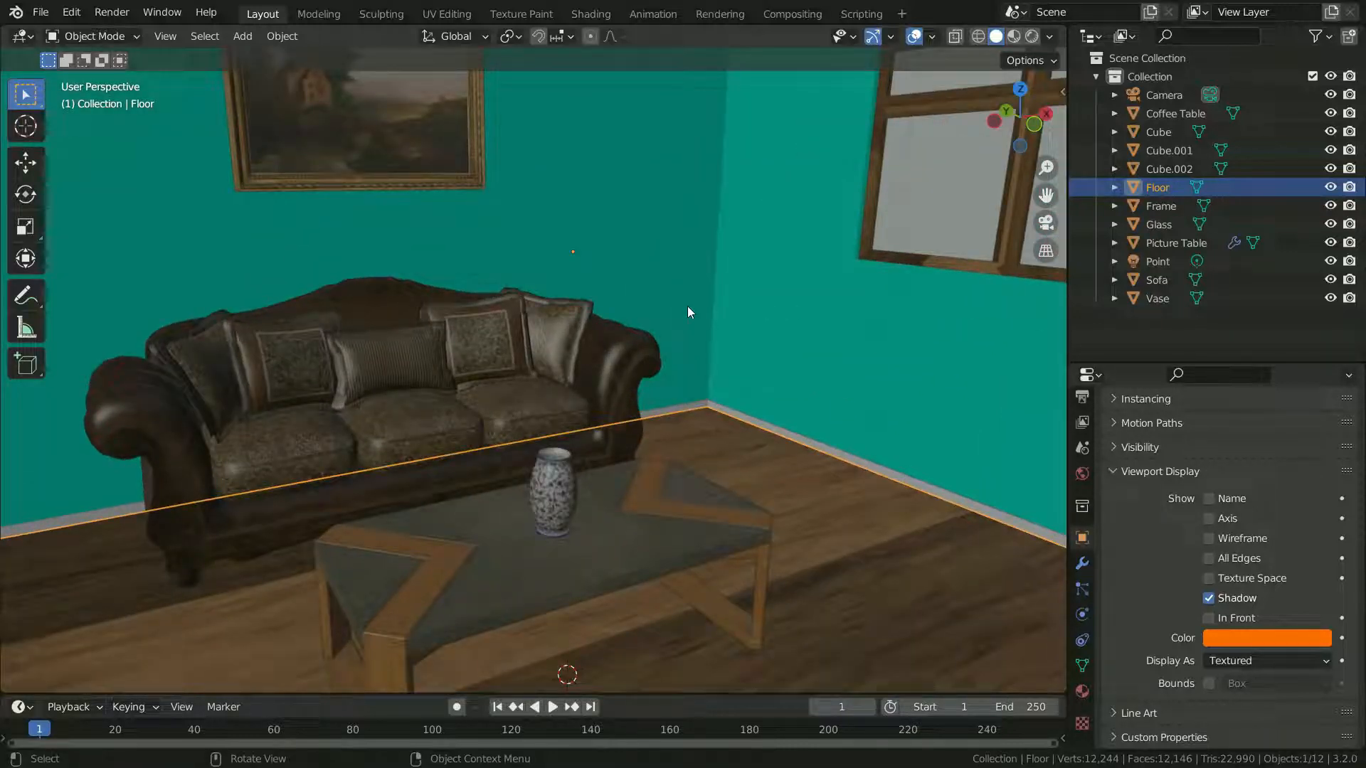
- Select the sofa, switch to the Shading workspace and make the Base Color texture node of the sofa_03 material active
{"action": "left_click", "coordinate": [499, 340]}
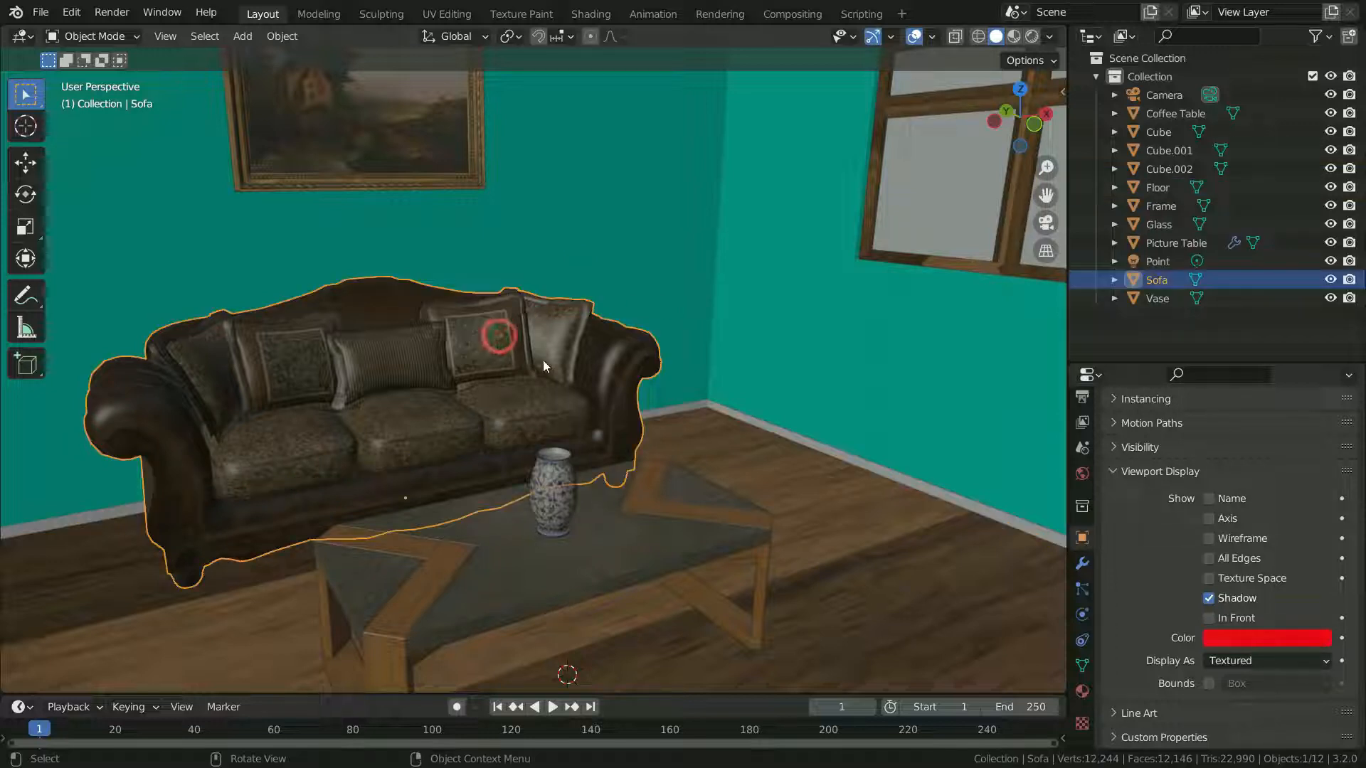
{"action": "left_click", "coordinate": [590, 14]}
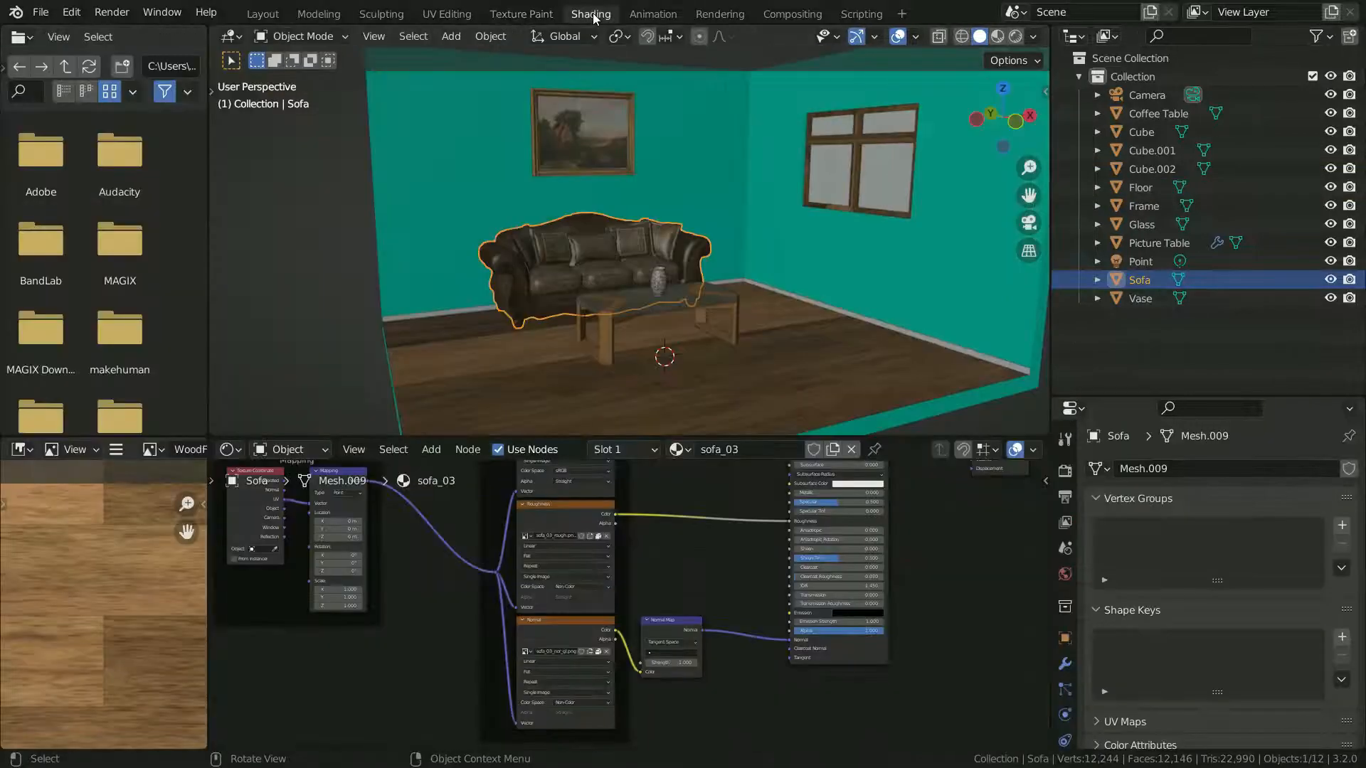
{"action": "scroll", "coordinate": [622, 278], "scroll_direction": "up", "scroll_amount": 4}
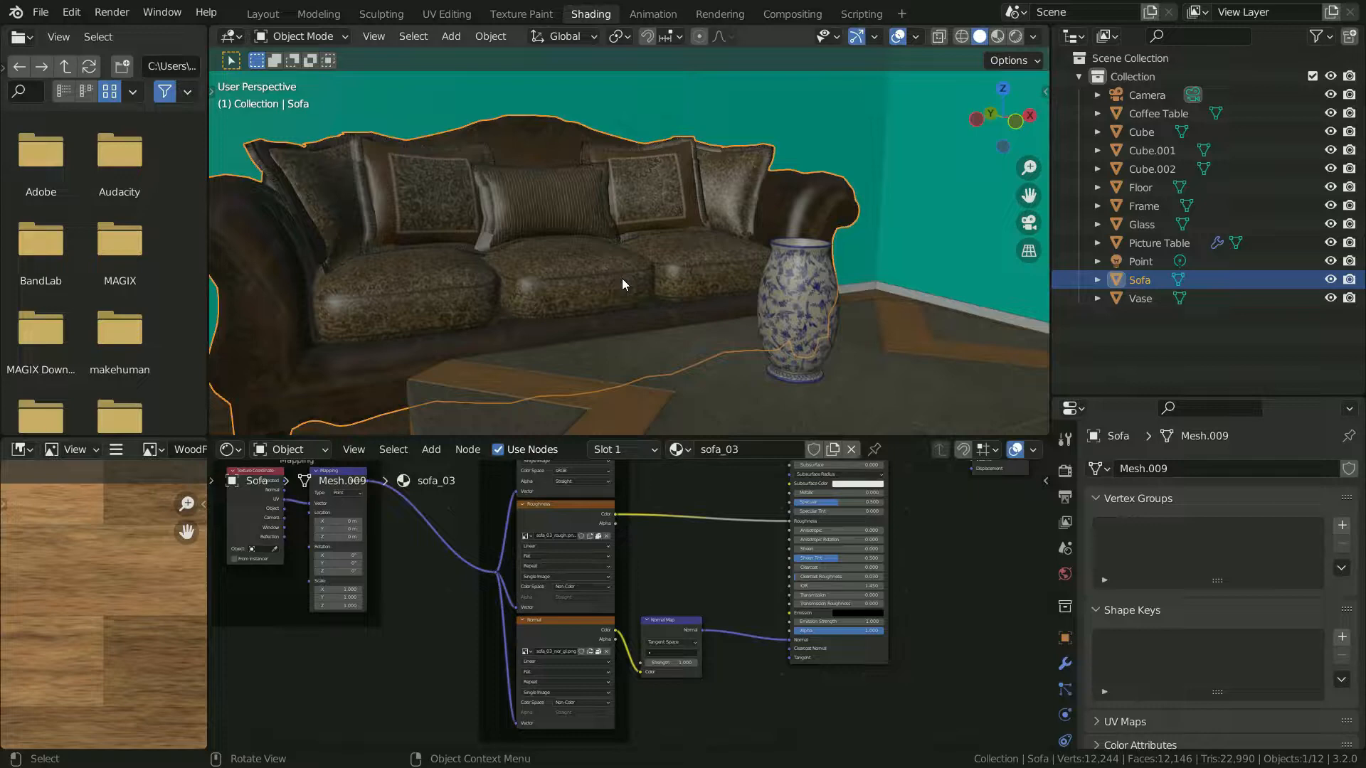
{"action": "scroll", "coordinate": [562, 518], "scroll_direction": "down", "scroll_amount": 3}
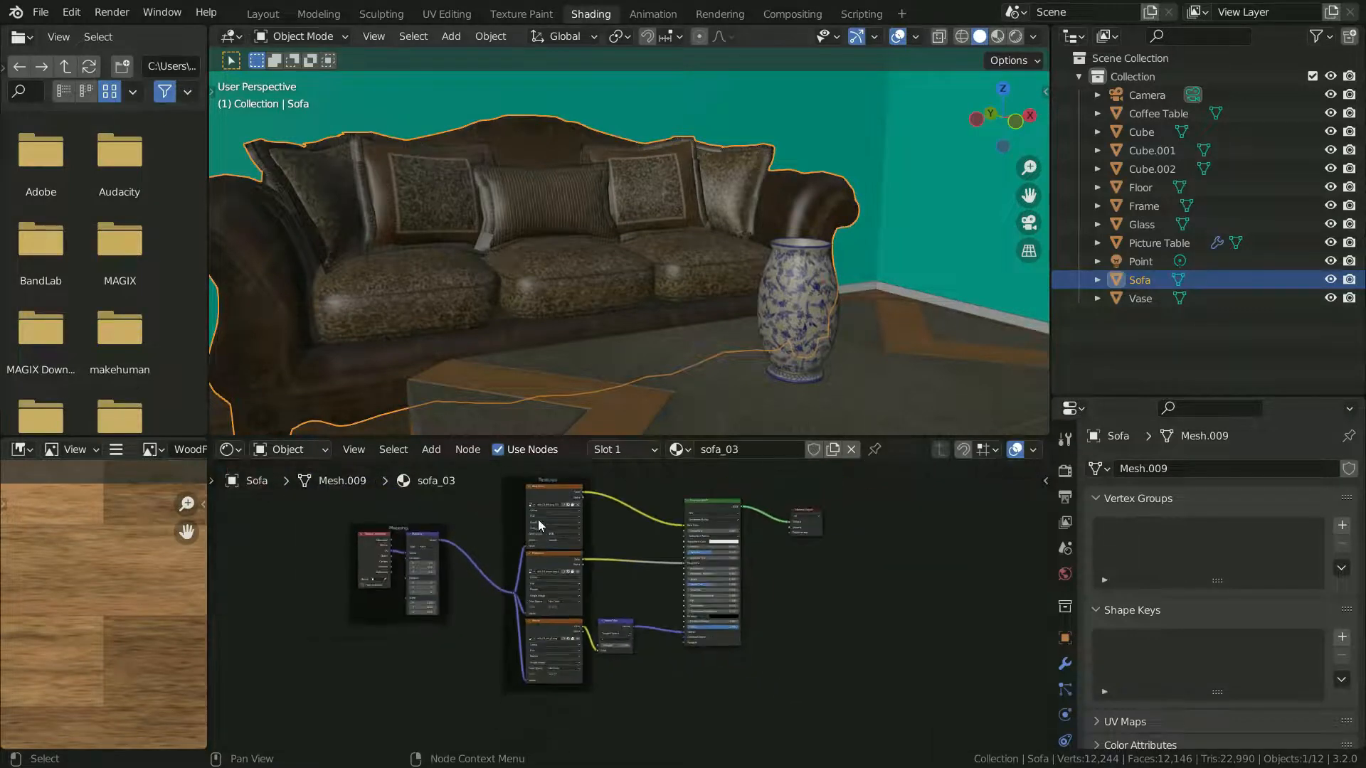
{"action": "scroll", "coordinate": [537, 481], "scroll_direction": "up", "scroll_amount": 5}
{"action": "left_click", "coordinate": [540, 471]}
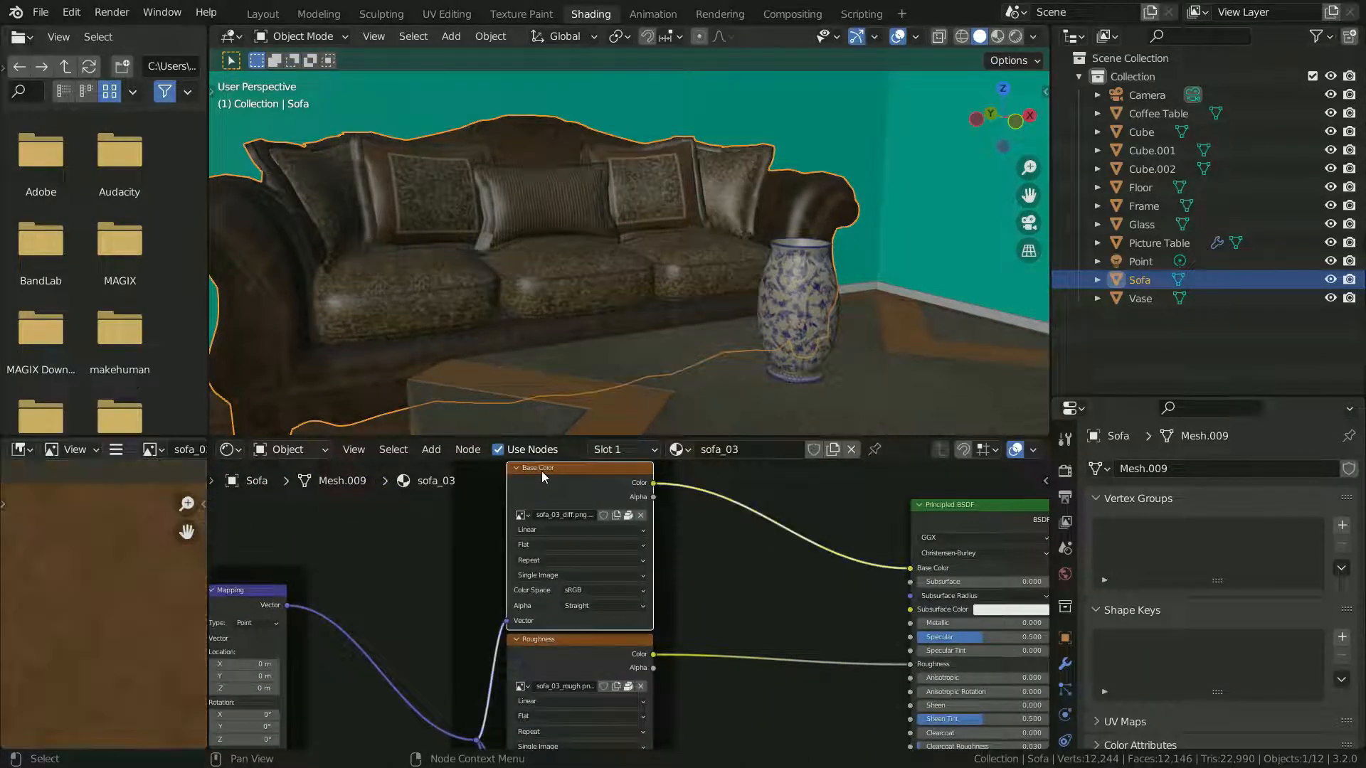
- Make the Roughness texture node active so its image shows on the sofa, and view the sofa up close
{"action": "scroll", "coordinate": [606, 483], "scroll_direction": "down", "scroll_amount": 4}
{"action": "scroll", "coordinate": [566, 626], "scroll_direction": "up", "scroll_amount": 9}
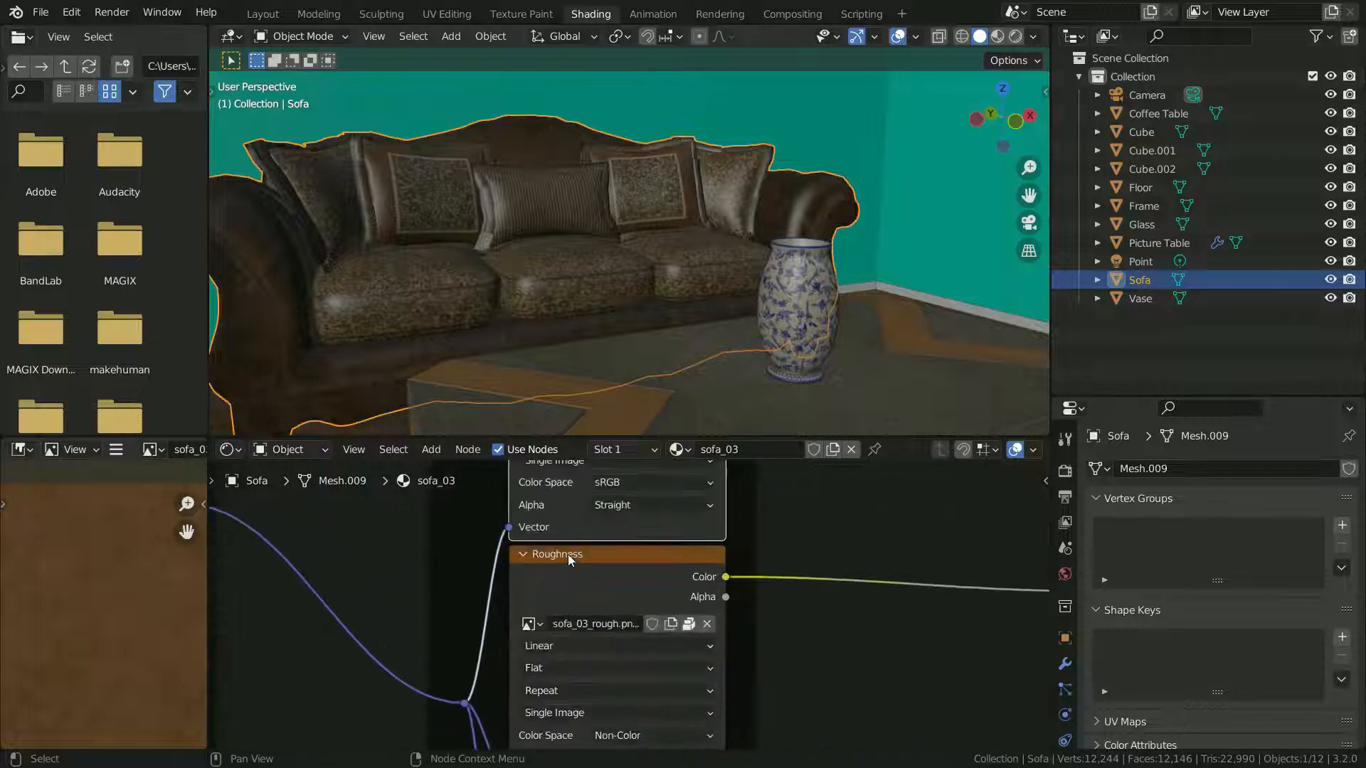
{"action": "left_click", "coordinate": [568, 554]}
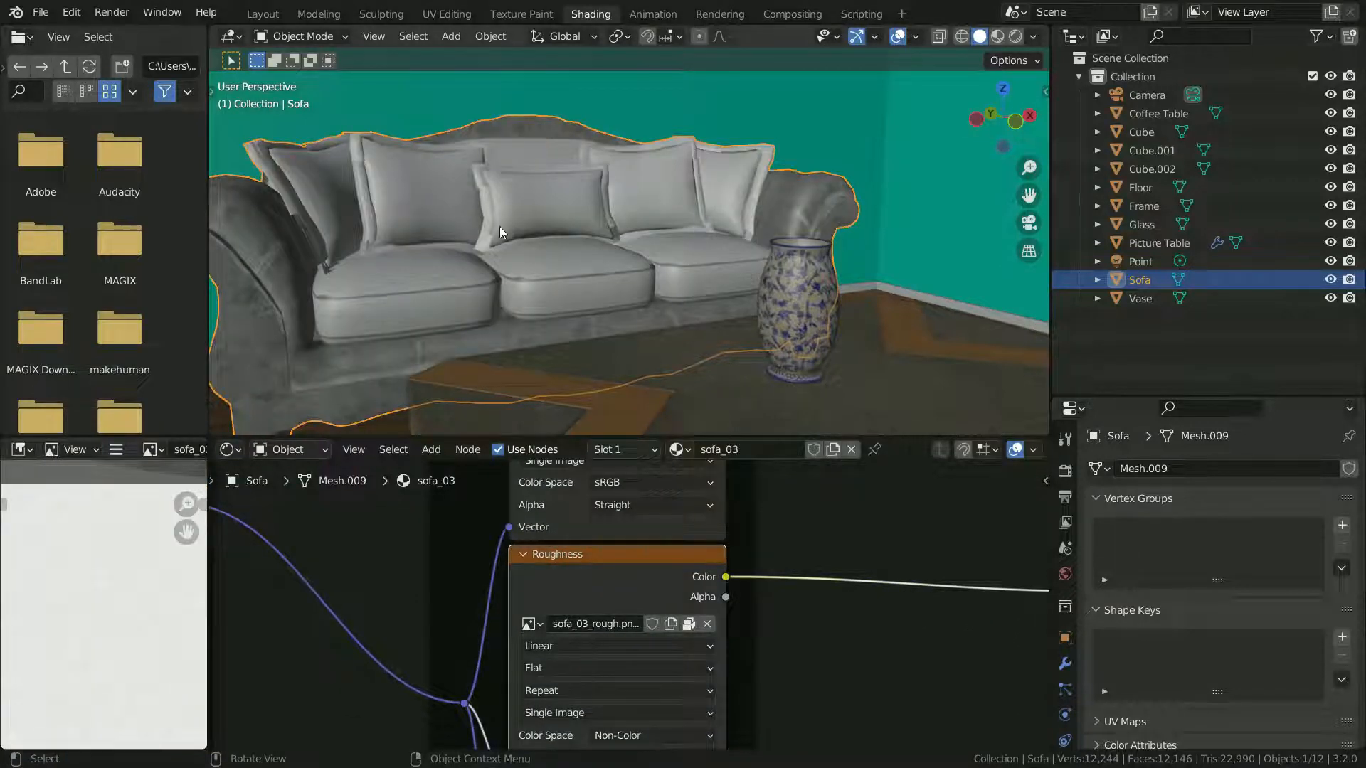
{"action": "scroll", "coordinate": [500, 227], "scroll_direction": "up", "scroll_amount": 2}
{"action": "middle_click_drag", "start_coordinate": [501, 227], "coordinate": [562, 246]}
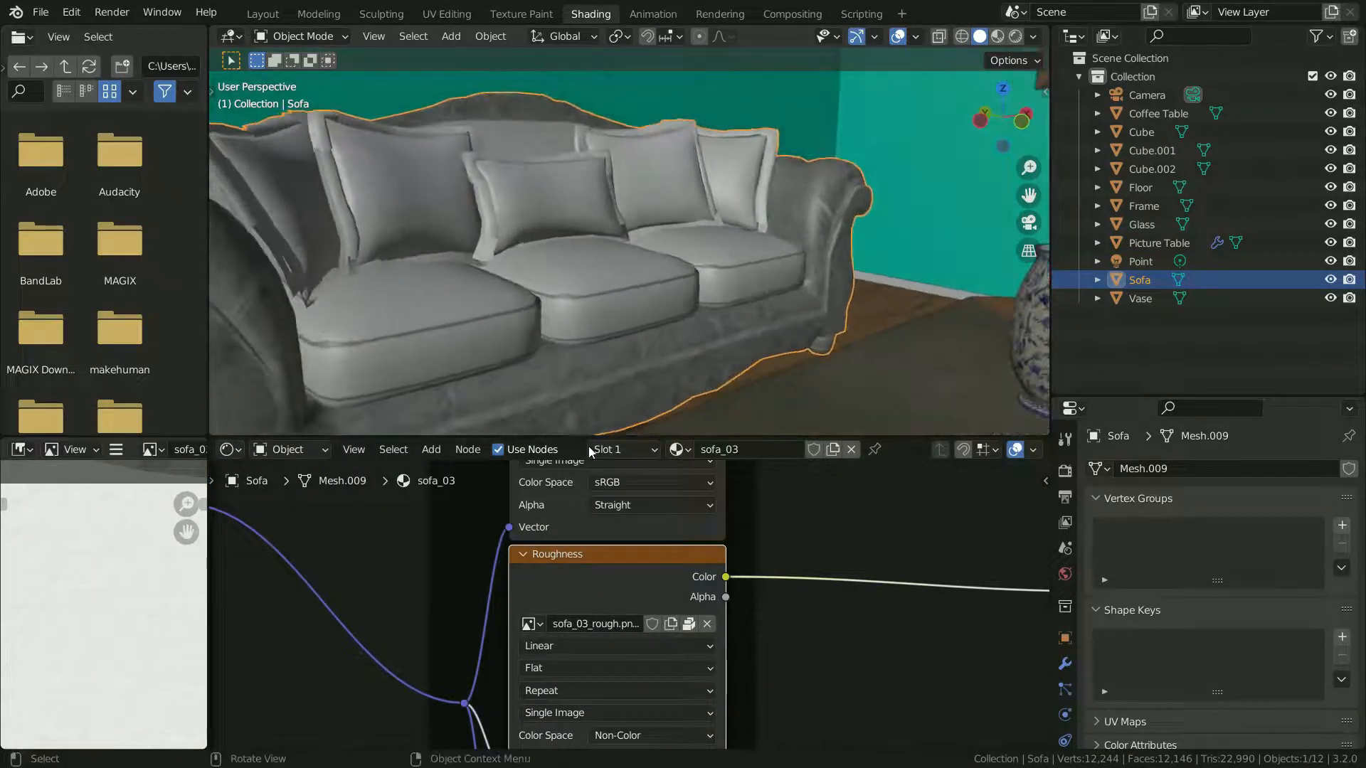
- Make the Normal texture node active to display the normal map on the sofa, and view the whole sofa
{"action": "scroll", "coordinate": [607, 603], "scroll_direction": "down", "scroll_amount": 5}
{"action": "scroll", "coordinate": [591, 640], "scroll_direction": "up", "scroll_amount": 7}
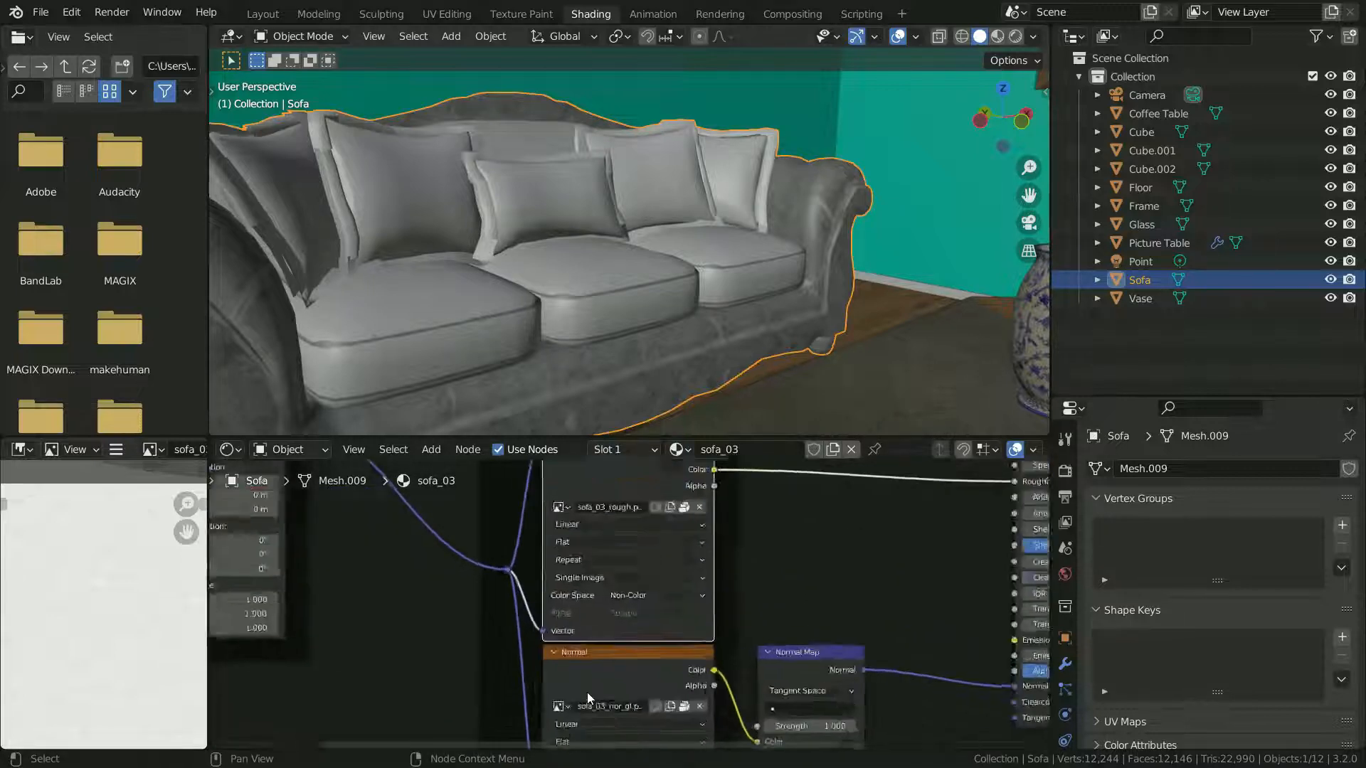
{"action": "scroll", "coordinate": [586, 692], "scroll_direction": "up", "scroll_amount": 3}
{"action": "left_click", "coordinate": [586, 625]}
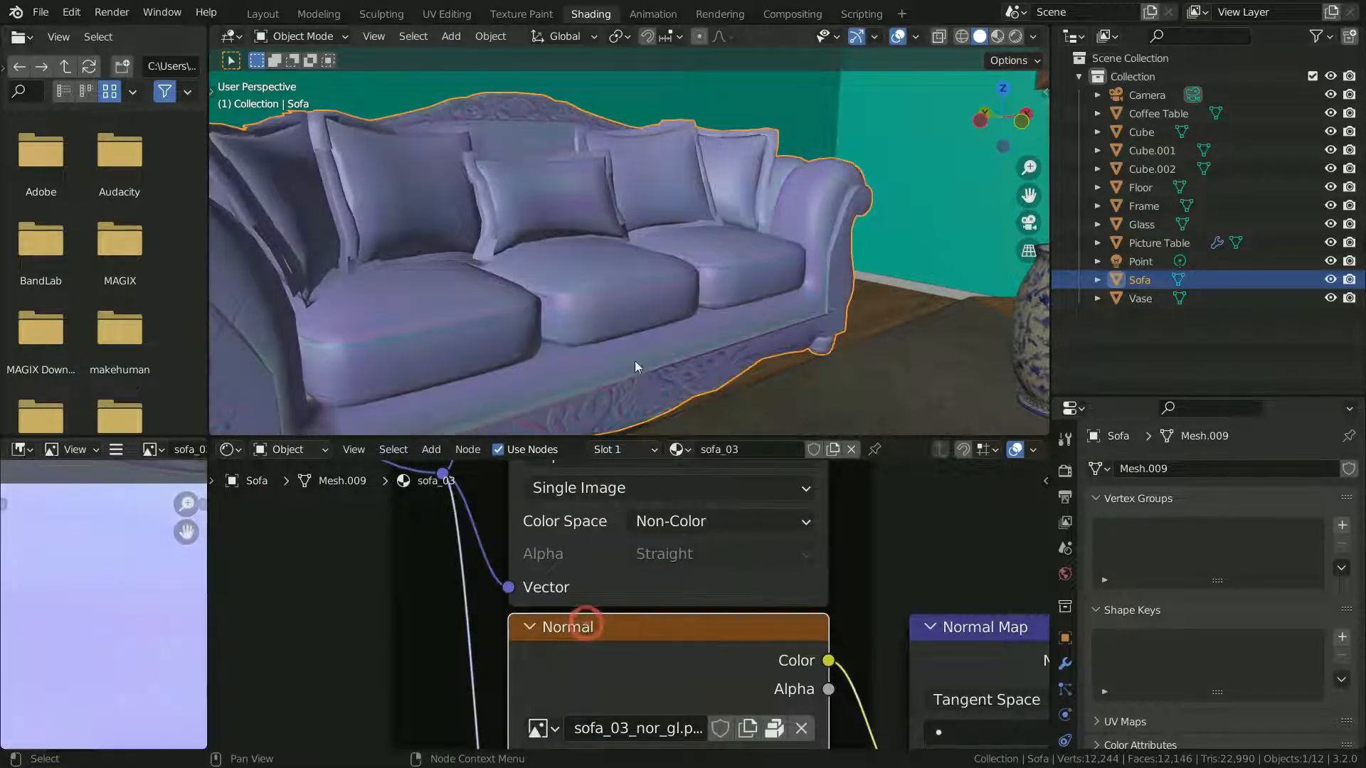
{"action": "scroll", "coordinate": [696, 267], "scroll_direction": "down", "scroll_amount": 4}
{"action": "middle_click_drag", "start_coordinate": [562, 240], "coordinate": [646, 243]}
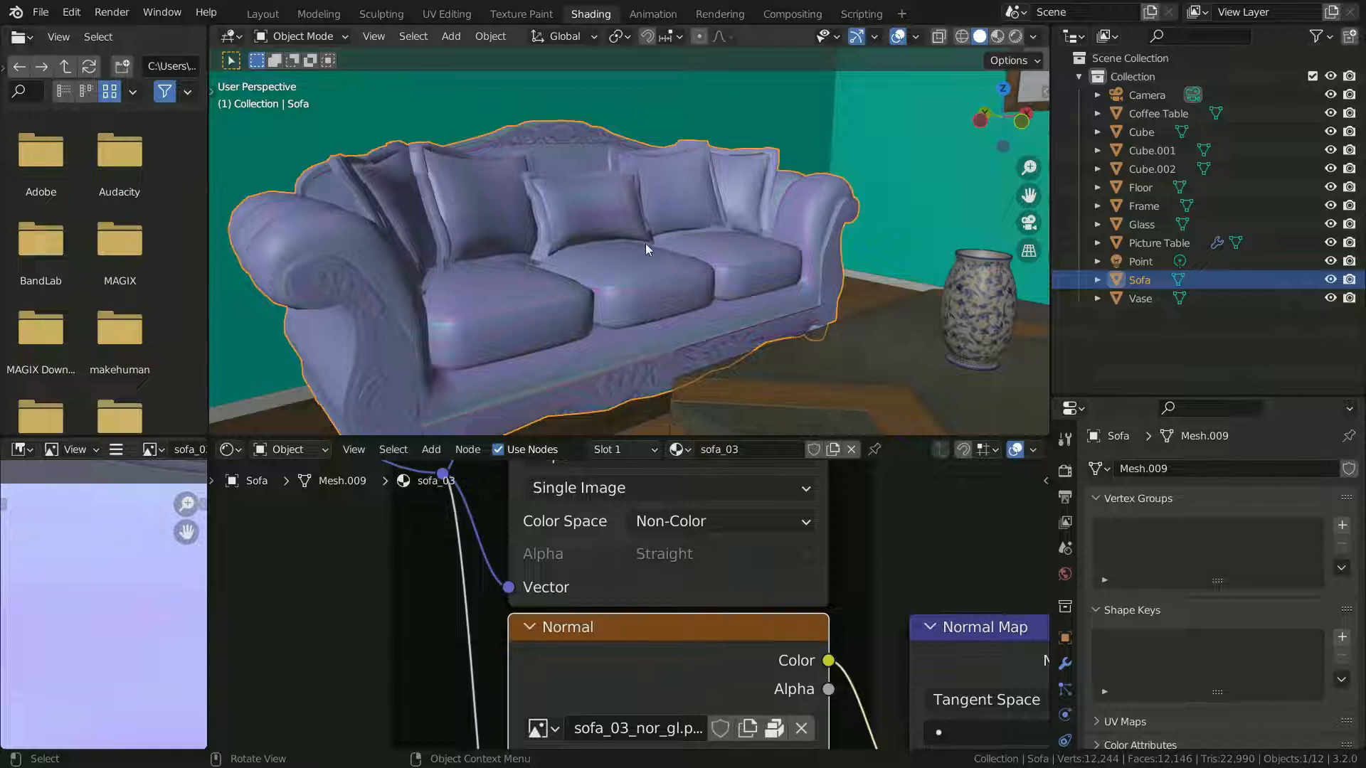
- Make the Base Color texture node active again and return to the Layout workspace with the room in view
{"action": "scroll", "coordinate": [641, 569], "scroll_direction": "down", "scroll_amount": 5}
{"action": "scroll", "coordinate": [660, 535], "scroll_direction": "up", "scroll_amount": 6}
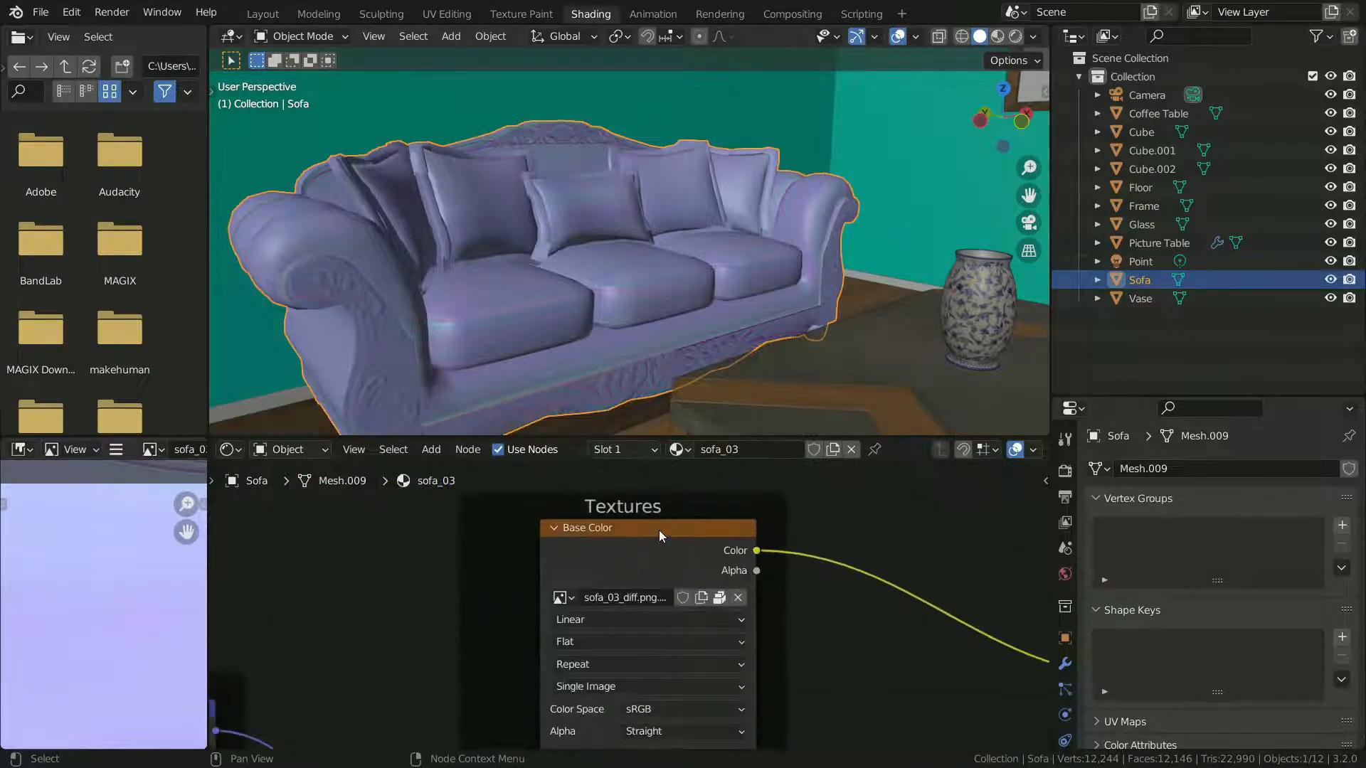
{"action": "left_click", "coordinate": [660, 535]}
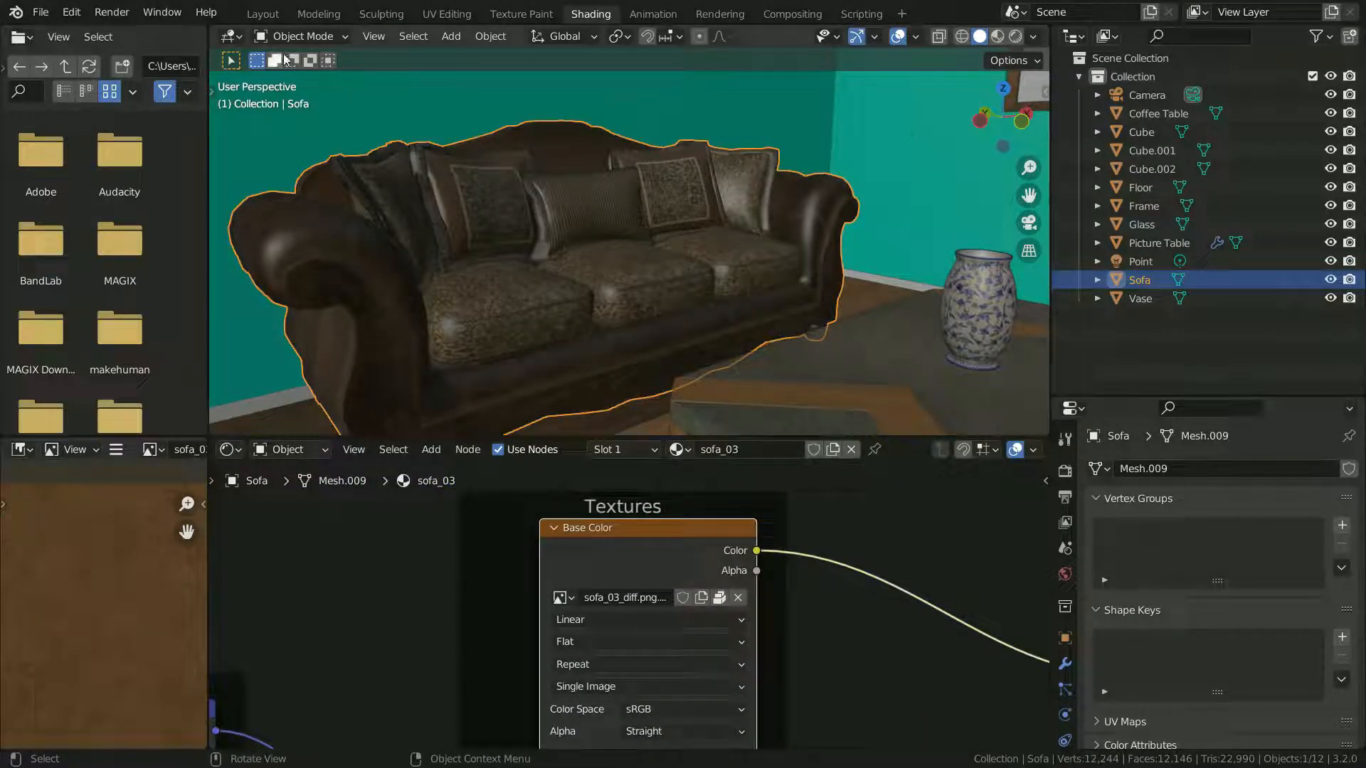
{"action": "left_click", "coordinate": [262, 15]}
{"action": "scroll", "coordinate": [649, 276], "scroll_direction": "down", "scroll_amount": 5}
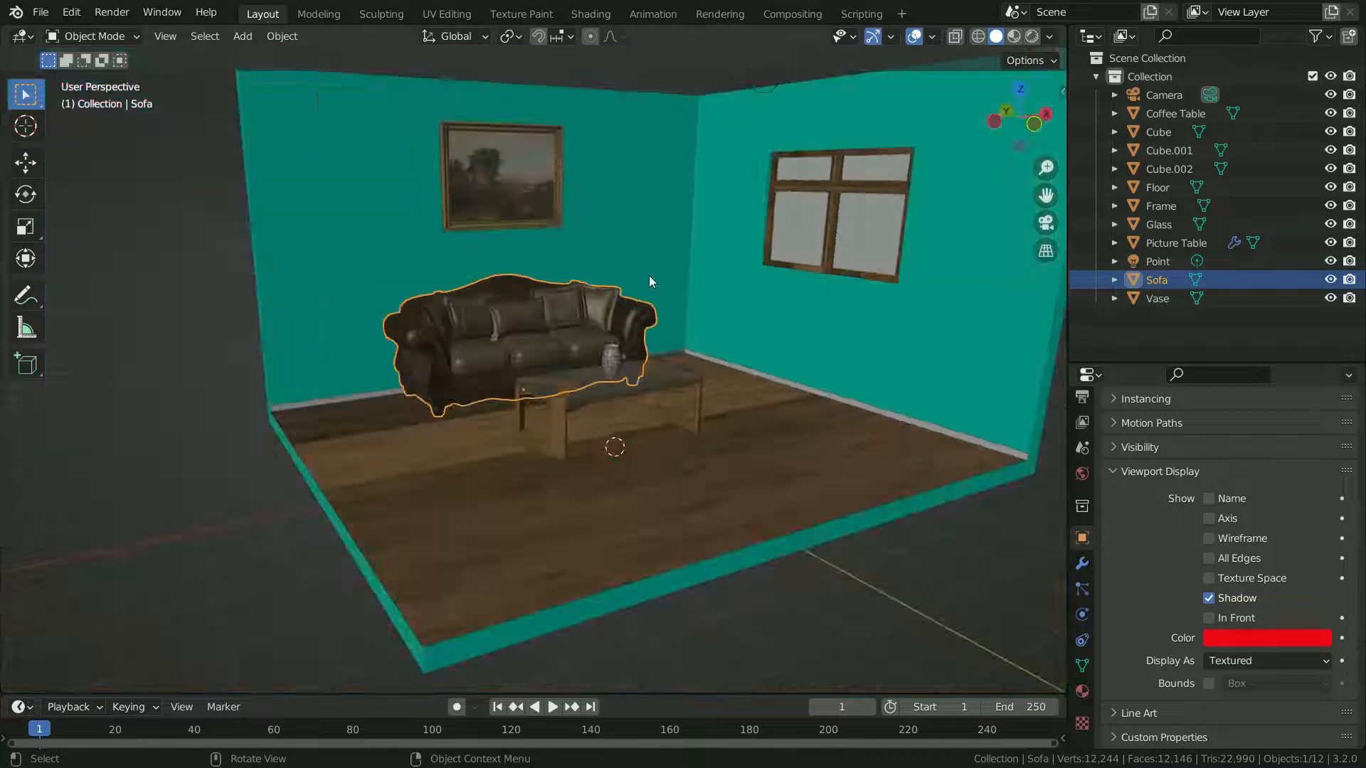
{"action": "scroll", "coordinate": [881, 196], "scroll_direction": "up", "scroll_amount": 3}
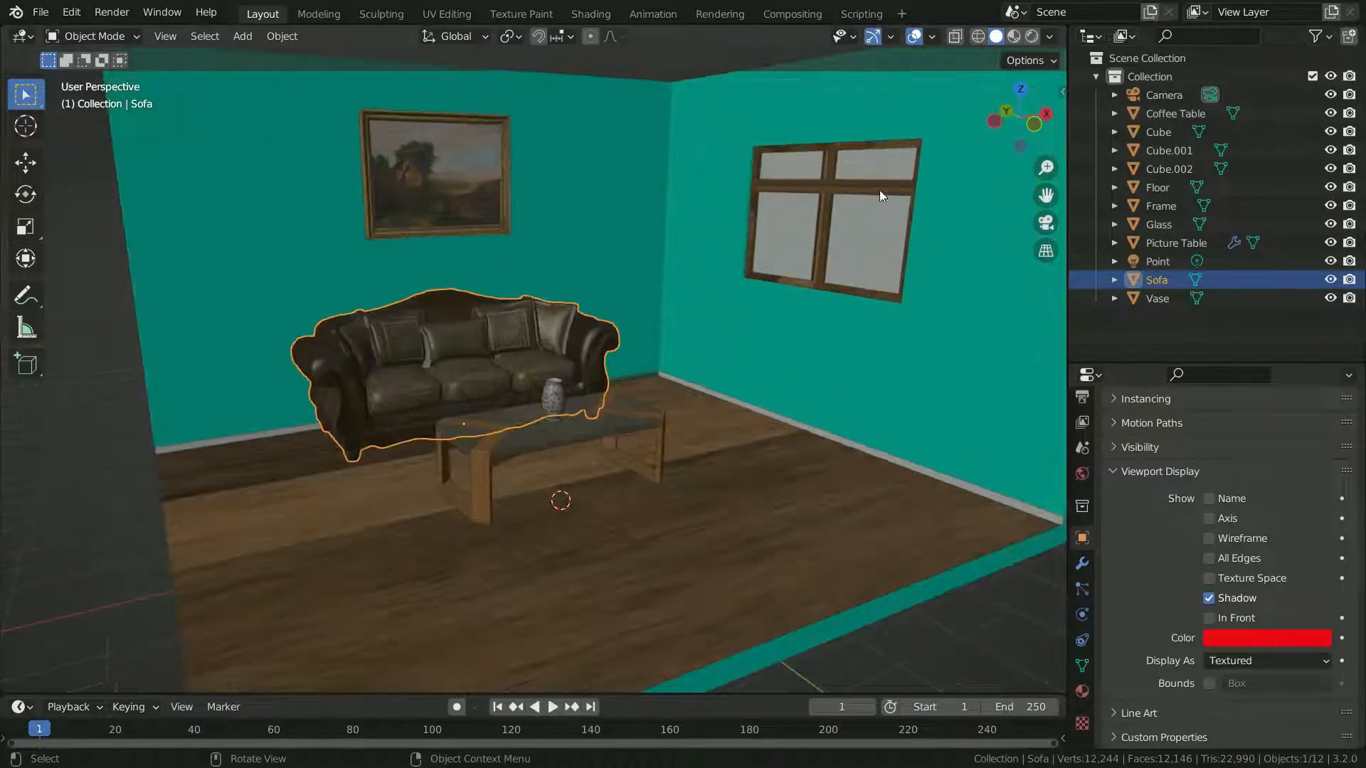
- Try the World and Viewport background options in the viewport shading settings, and return to Theme
{"action": "left_click", "coordinate": [1050, 36]}
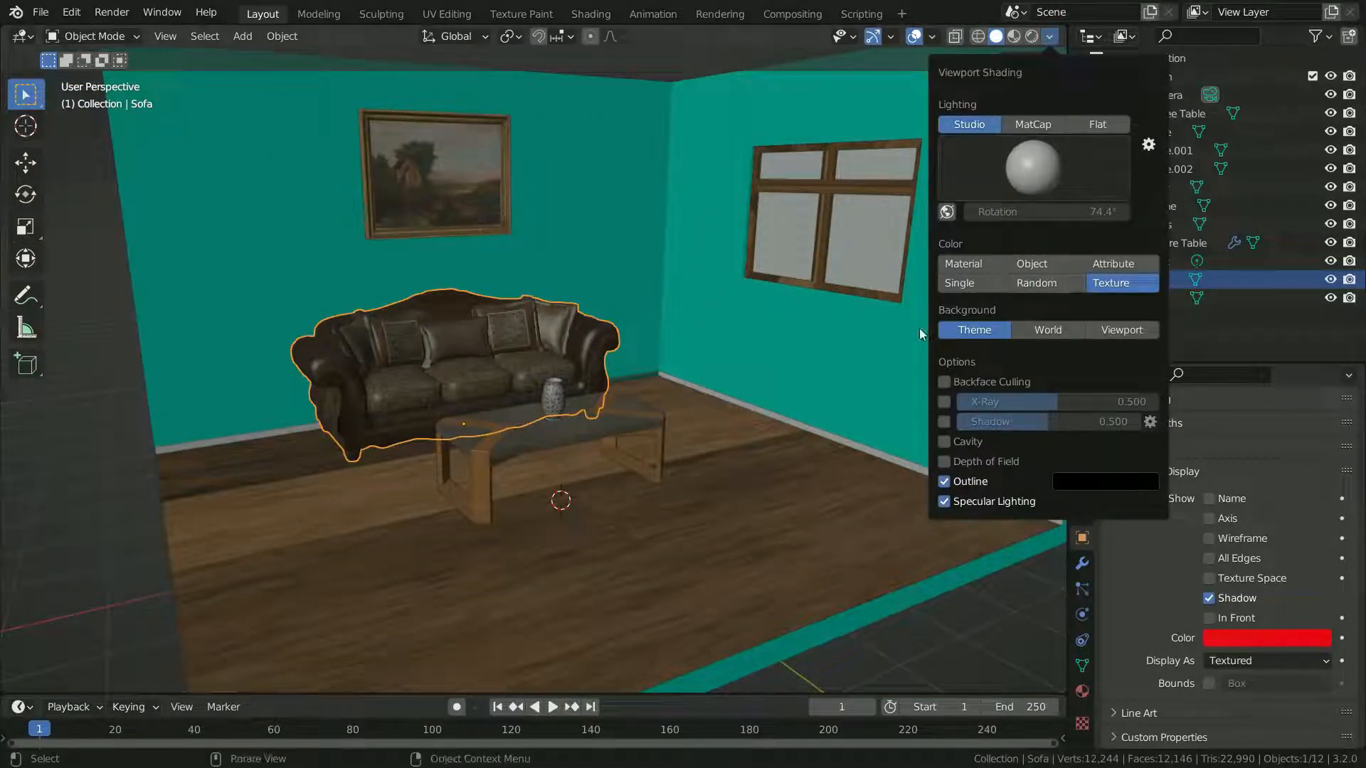
{"action": "left_click", "coordinate": [1041, 331]}
{"action": "left_click", "coordinate": [1100, 332]}
{"action": "left_click", "coordinate": [993, 330]}
- Open the preferences and expand the 3D Viewport section of the theme settings
{"action": "left_click", "coordinate": [76, 13]}
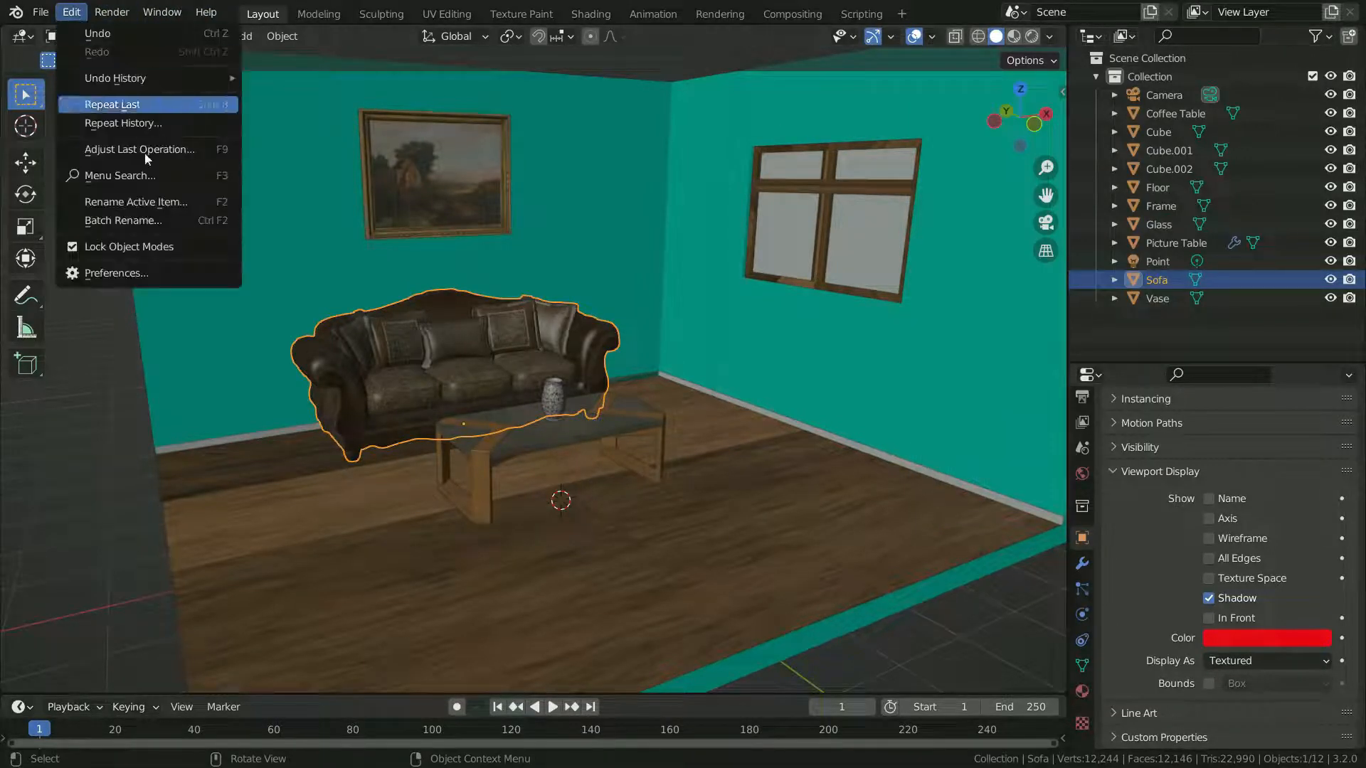
{"action": "left_click", "coordinate": [148, 272]}
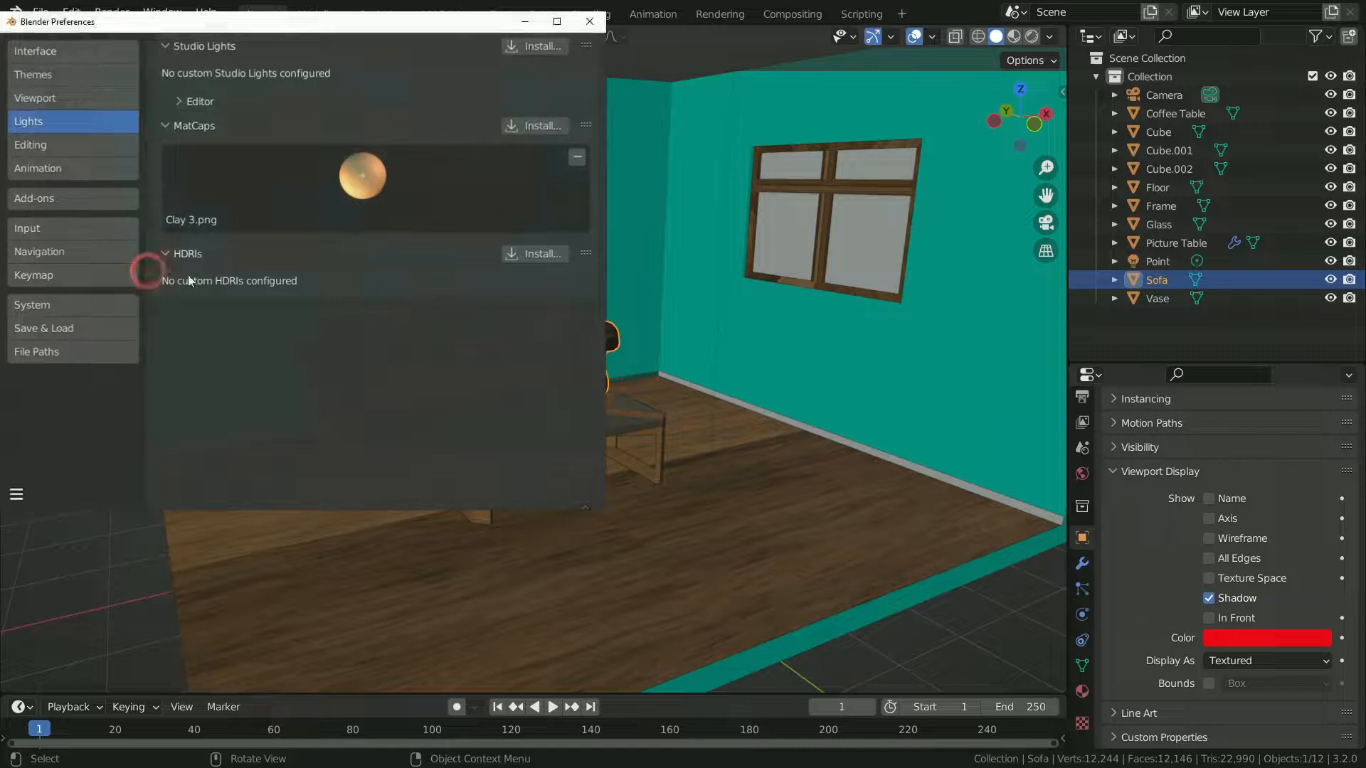
{"action": "left_click", "coordinate": [60, 76]}
{"action": "left_click", "coordinate": [208, 199]}
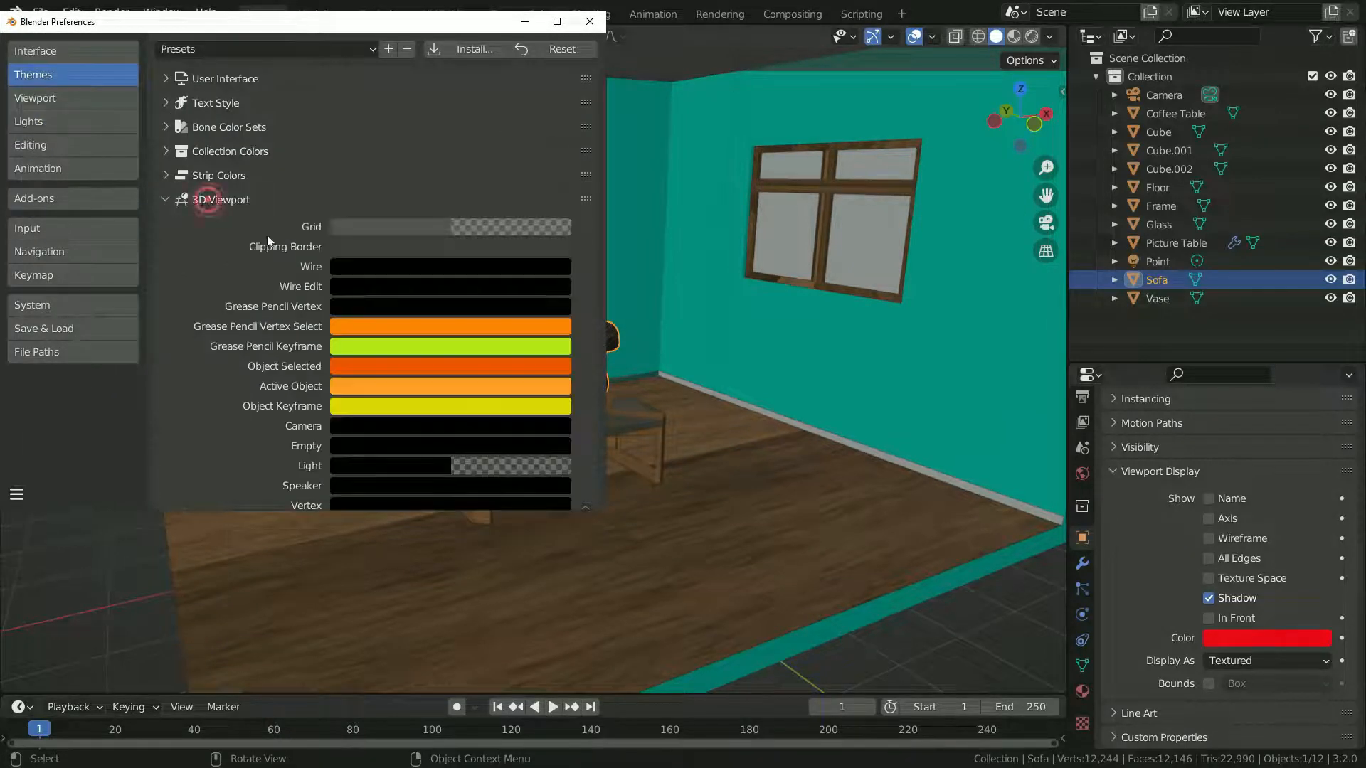
- Expand the 3D Viewport's Theme Space and Gradient Colors settings to locate the background type and gradient colours
{"action": "scroll", "coordinate": [279, 394], "scroll_direction": "down", "scroll_amount": 15}
{"action": "scroll", "coordinate": [279, 394], "scroll_direction": "down", "scroll_amount": 20}
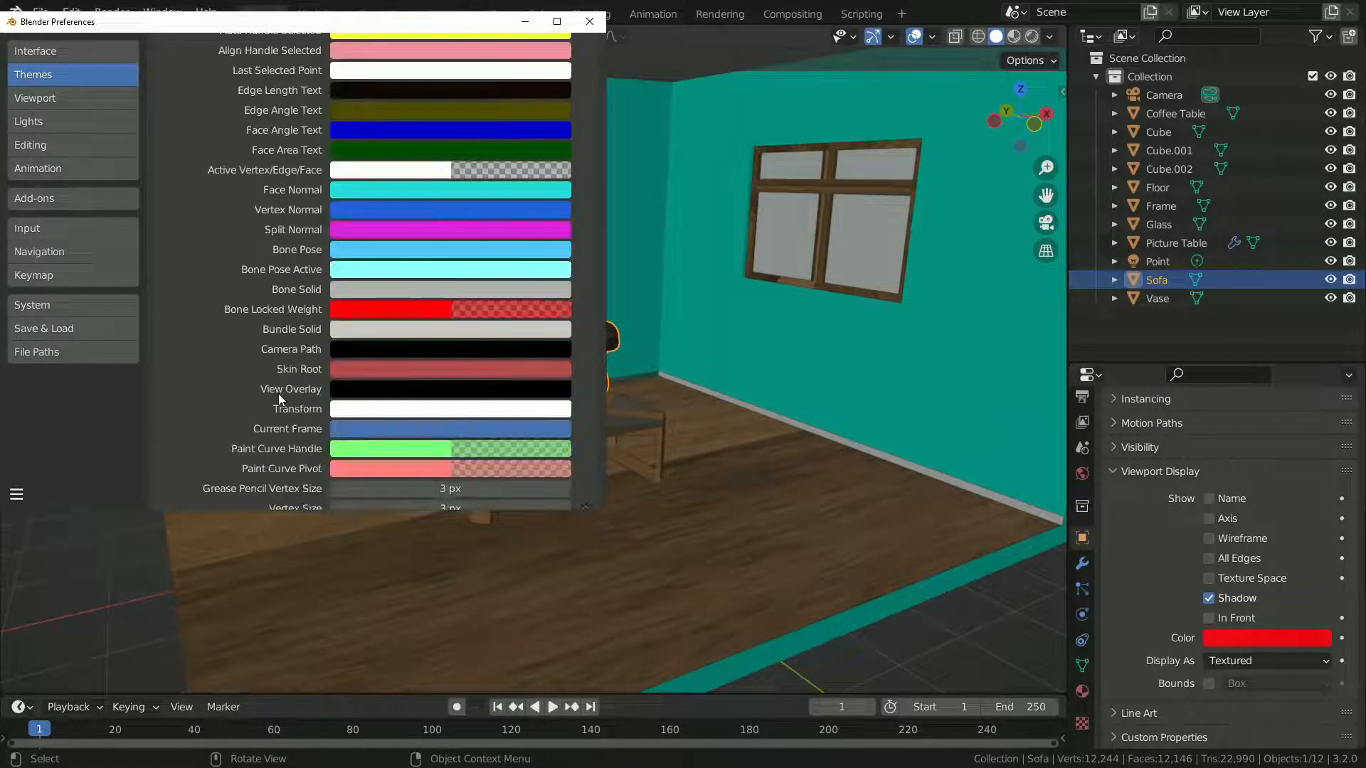
{"action": "left_click", "coordinate": [190, 369]}
{"action": "scroll", "coordinate": [231, 393], "scroll_direction": "down", "scroll_amount": 10}
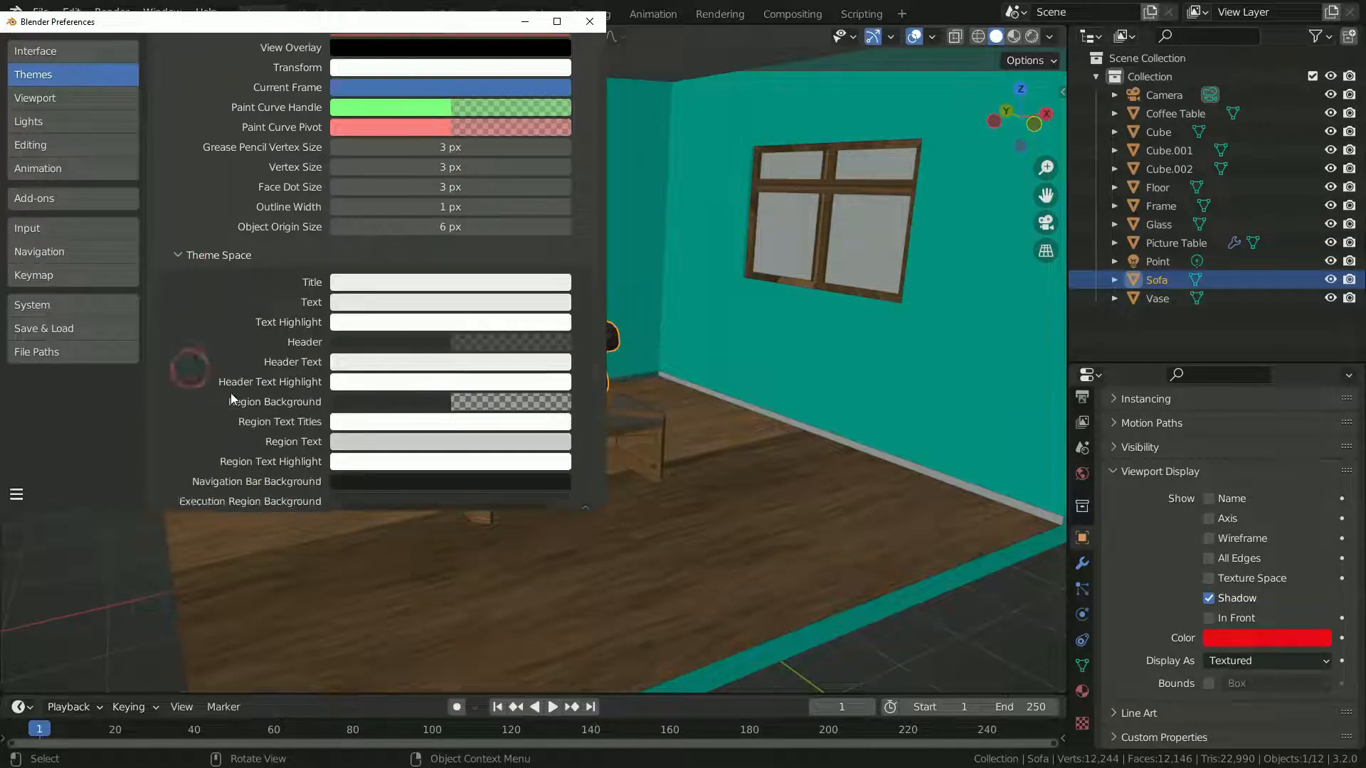
{"action": "left_click", "coordinate": [231, 409]}
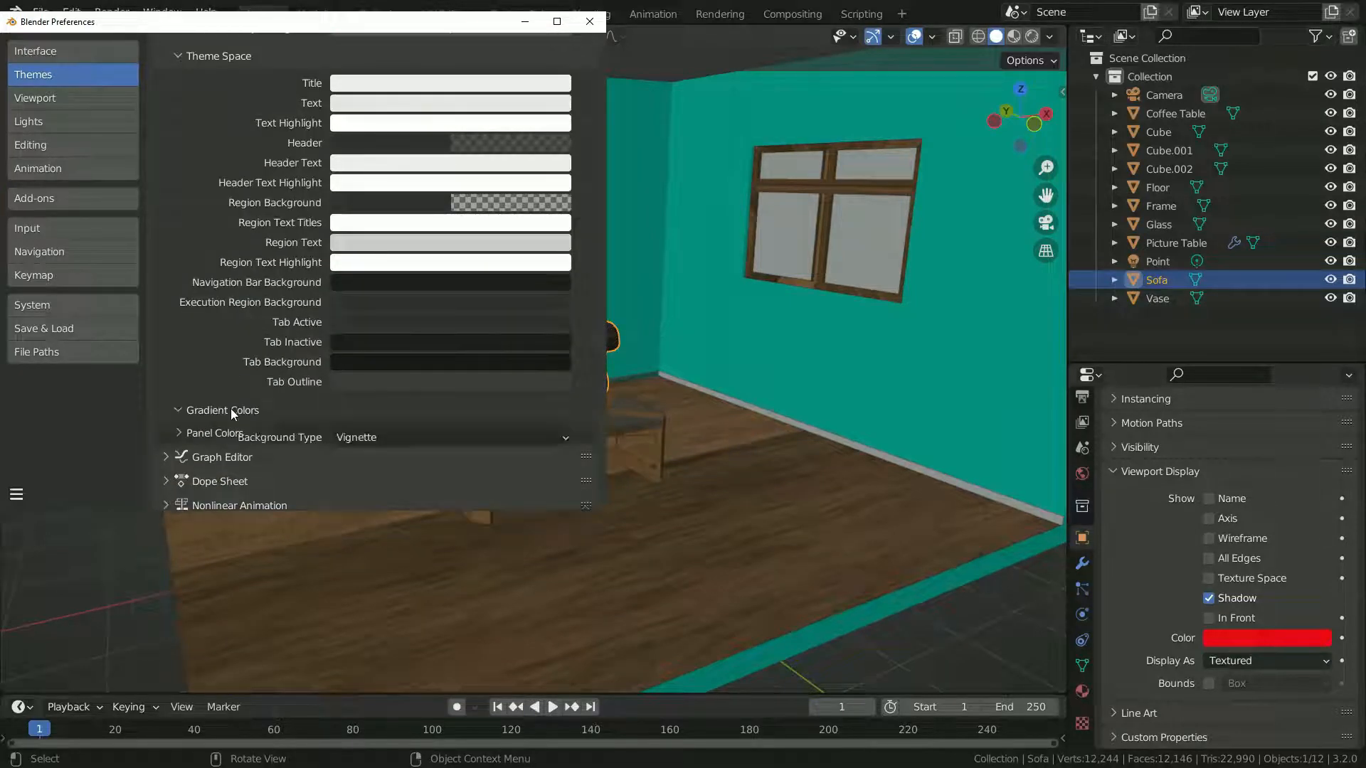
{"action": "scroll", "coordinate": [344, 373], "scroll_direction": "down", "scroll_amount": 4}
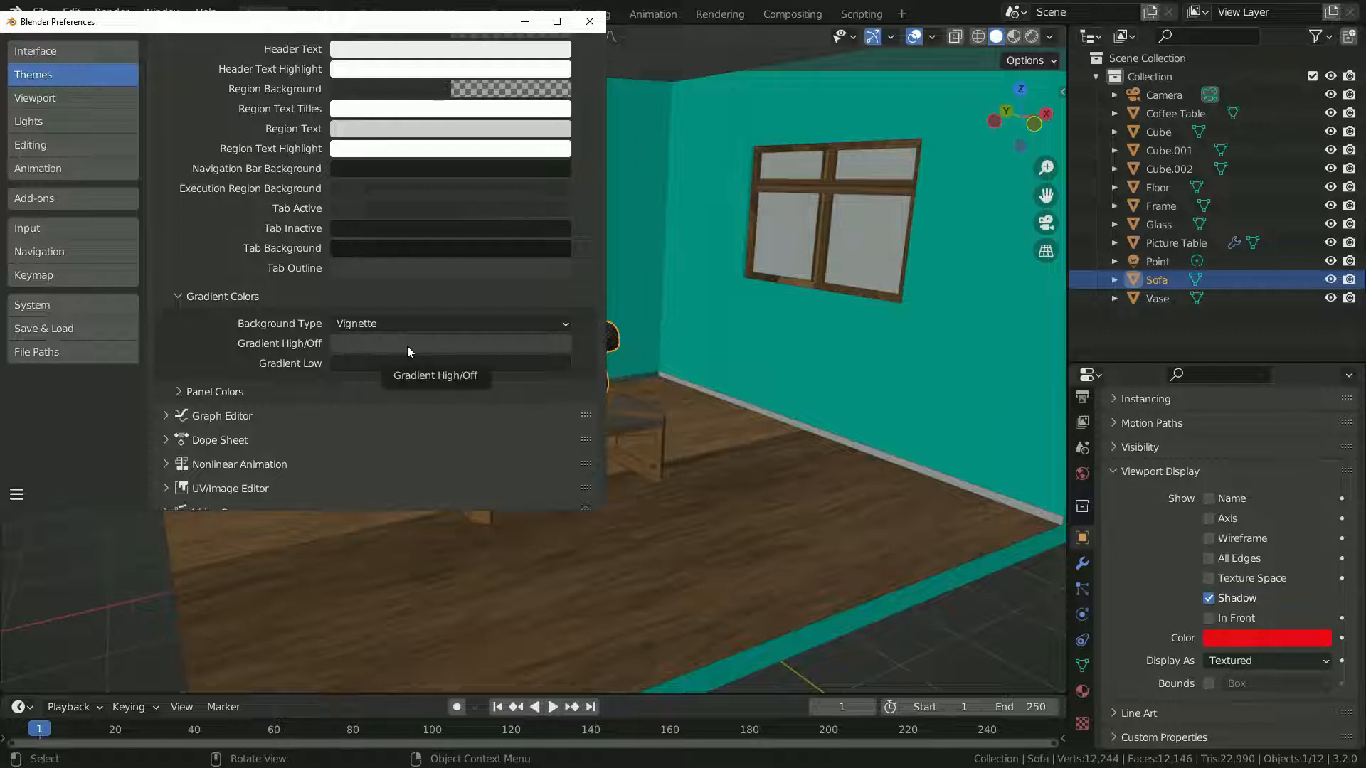
{"action": "scroll", "coordinate": [700, 396], "scroll_direction": "down", "scroll_amount": 5}
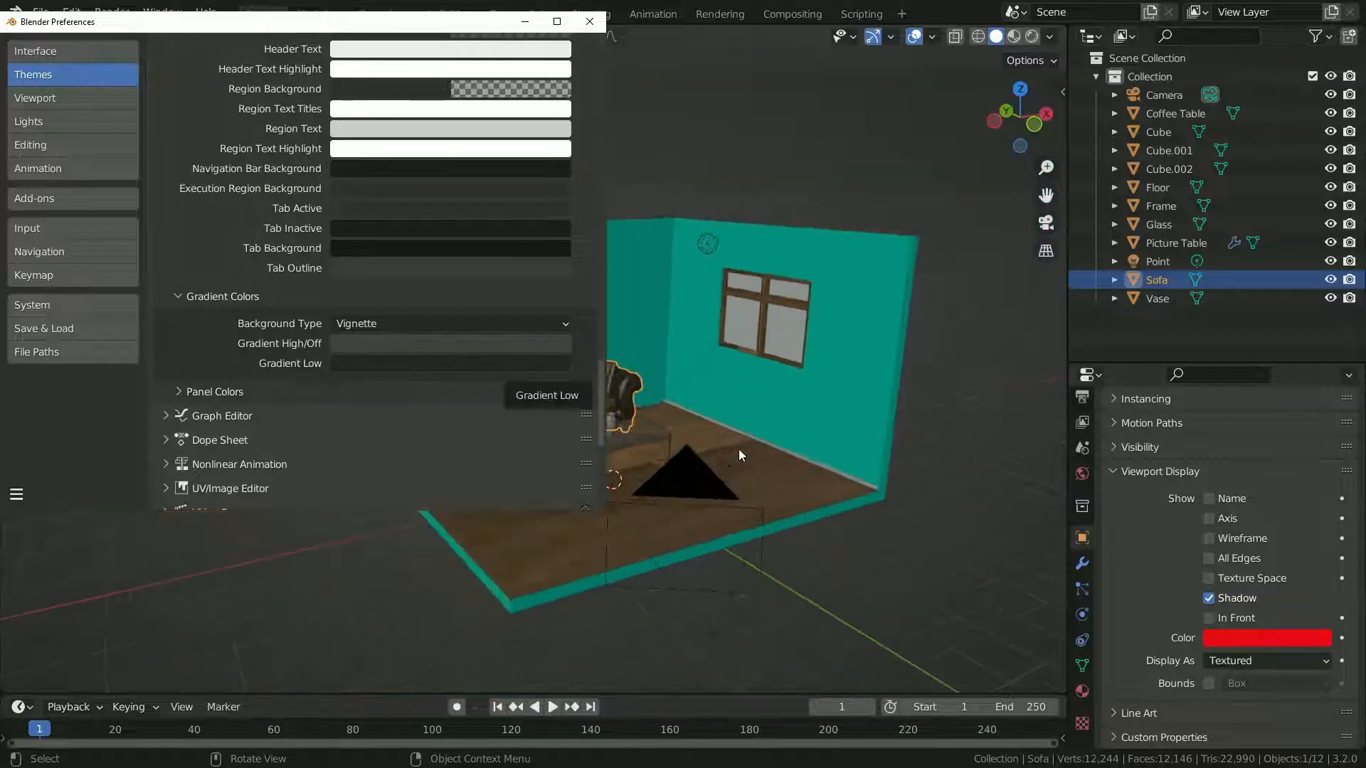
- Inspect the Gradient High/Off and Gradient Low colours that define the theme background, and close the preferences
{"action": "left_click", "coordinate": [464, 345]}
{"action": "left_click_drag", "start_coordinate": [554, 209], "coordinate": [555, 236]}
{"action": "left_click", "coordinate": [482, 368]}
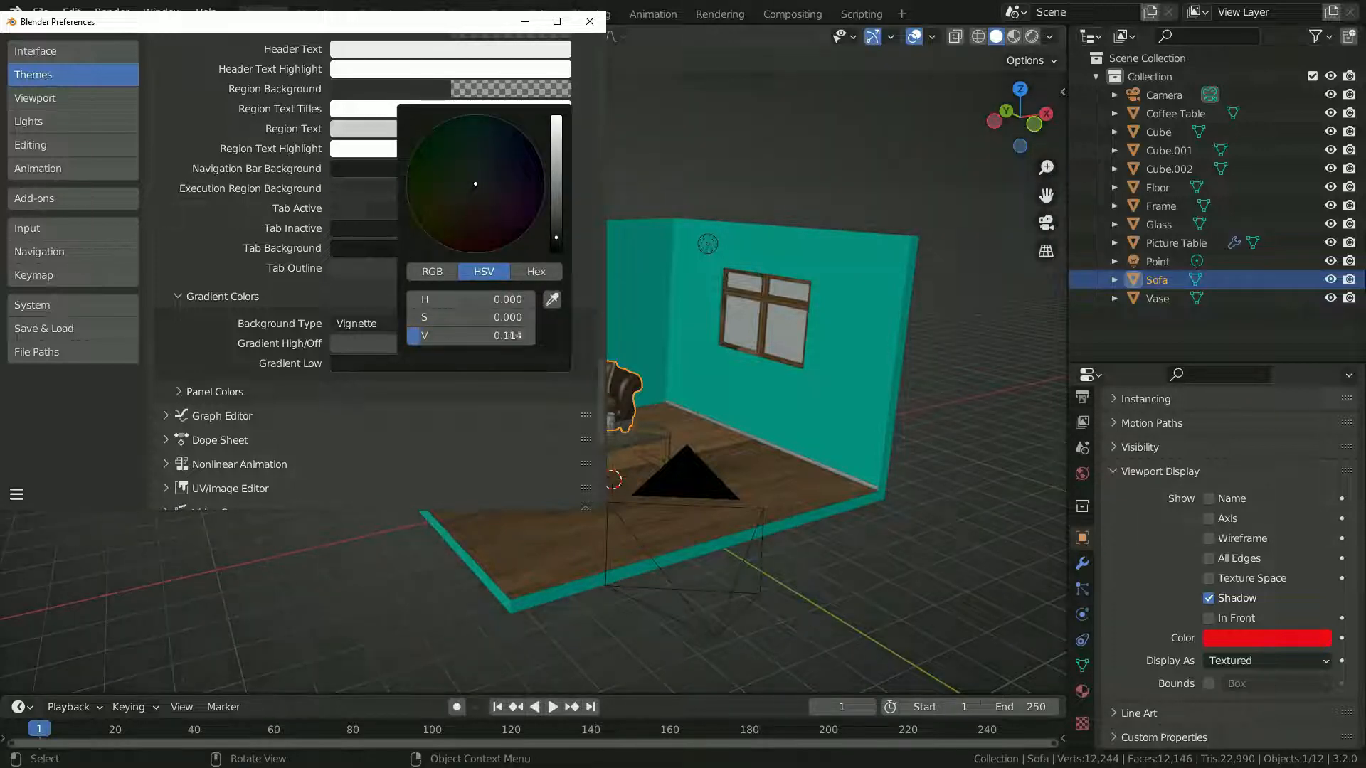
{"action": "left_click", "coordinate": [590, 22]}
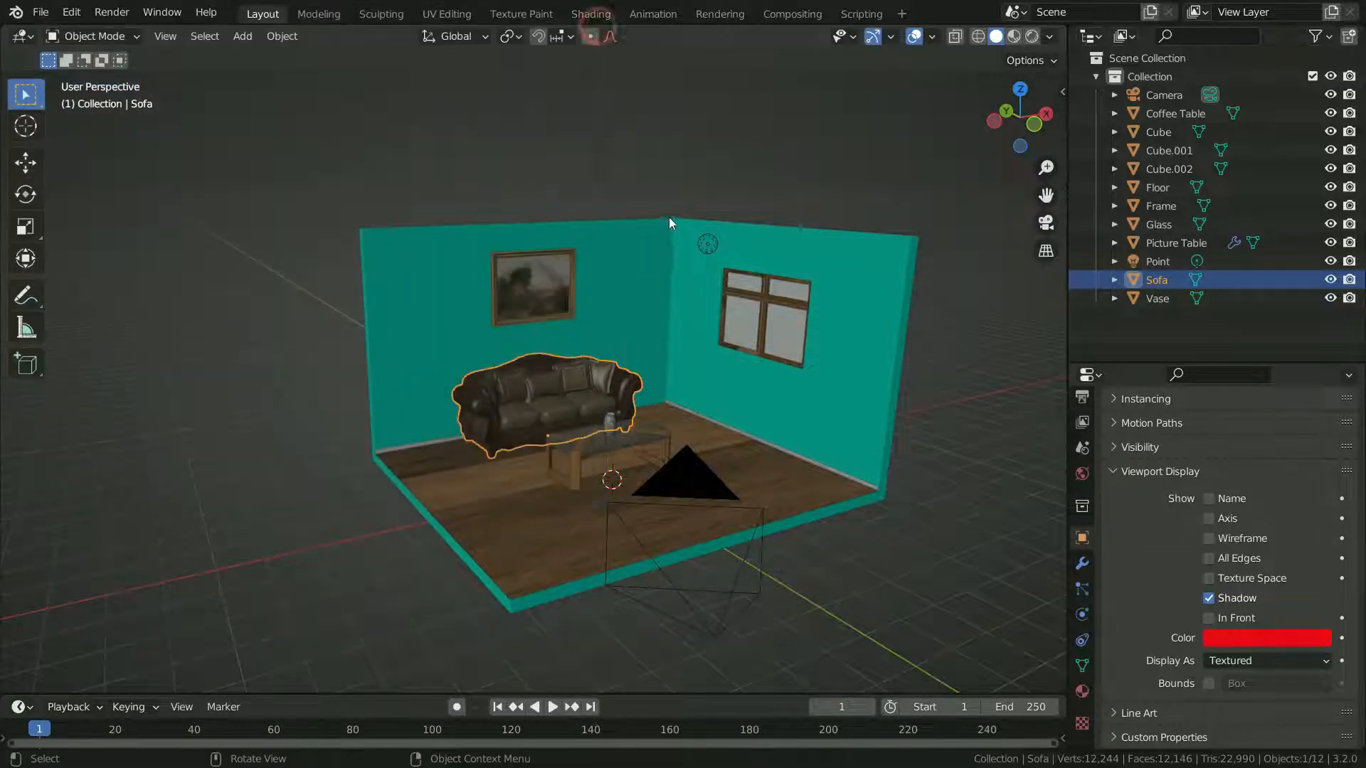
- Set the Solid mode background to World and darken the World's viewport display color to a value of 0.029
{"action": "left_click", "coordinate": [1052, 35]}
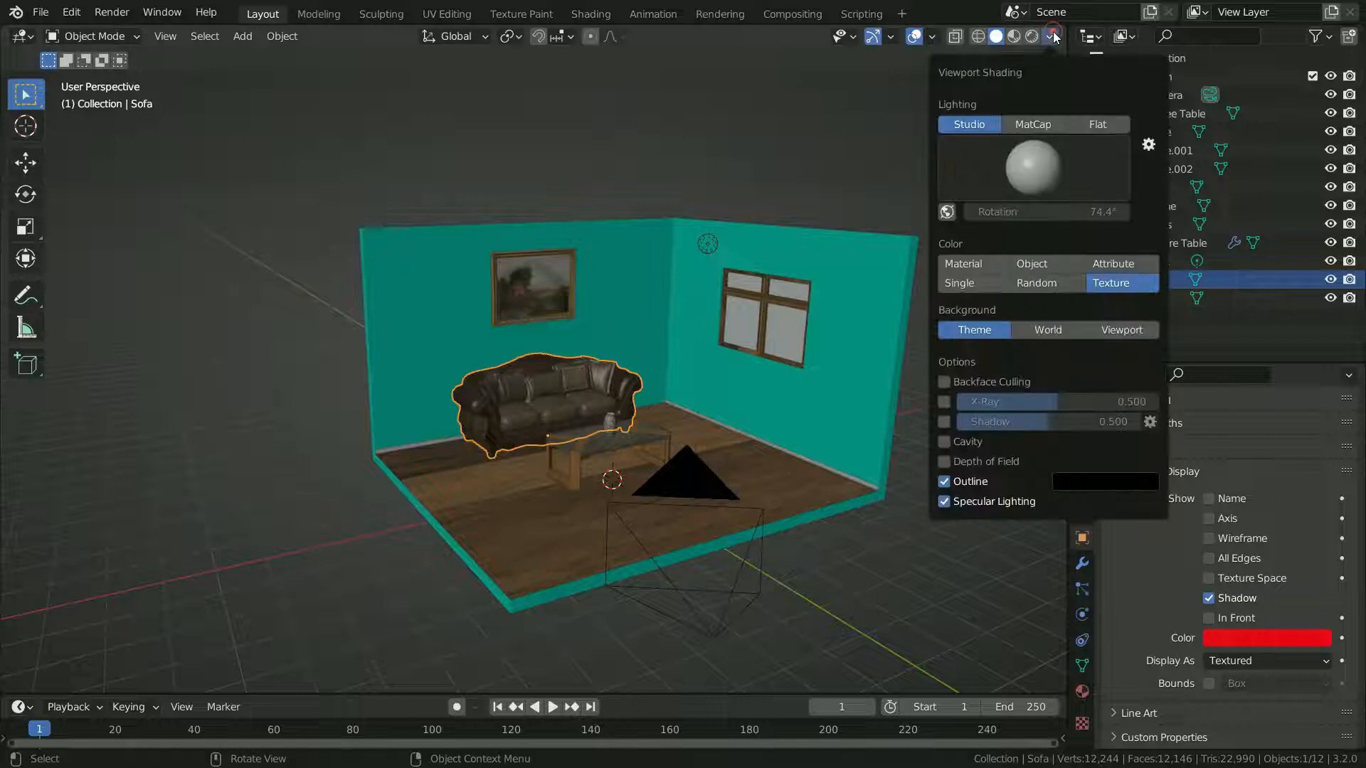
{"action": "left_click", "coordinate": [1031, 330]}
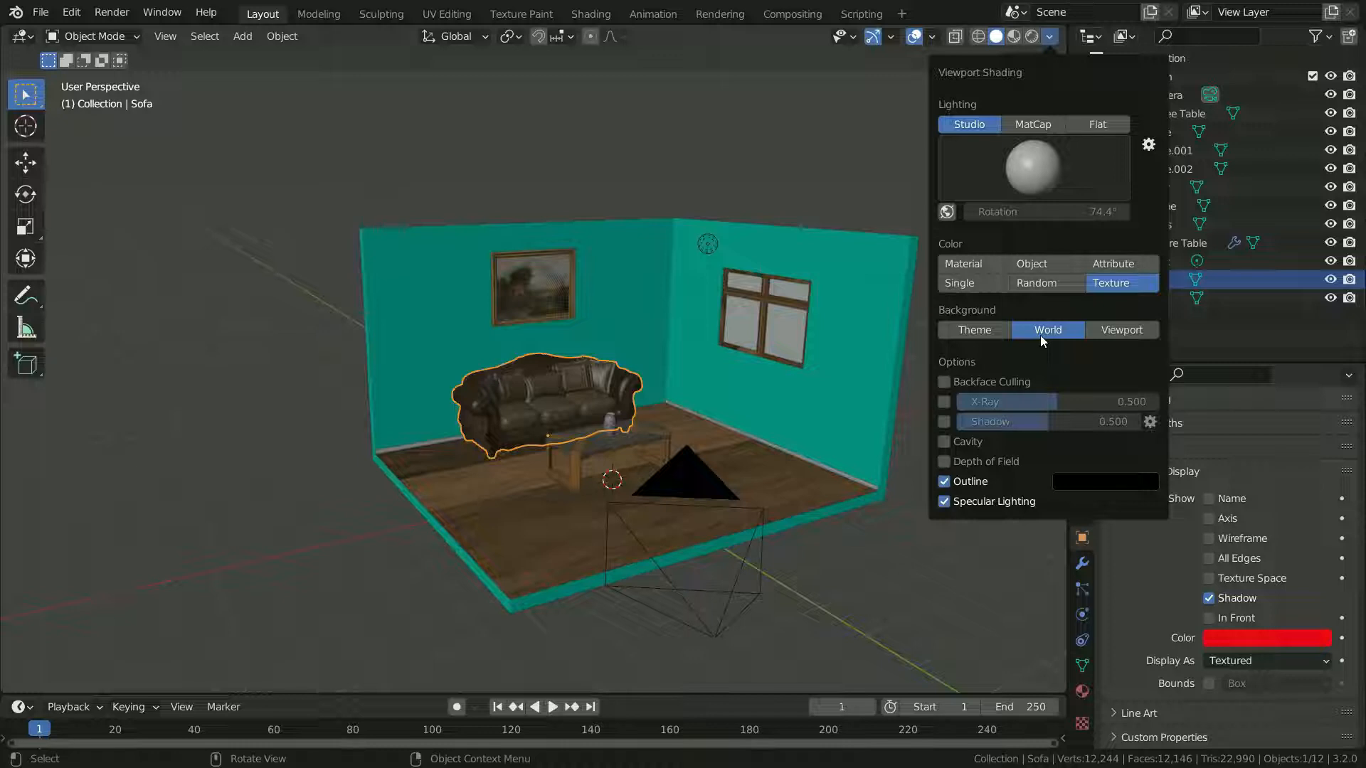
{"action": "left_click", "coordinate": [1083, 474]}
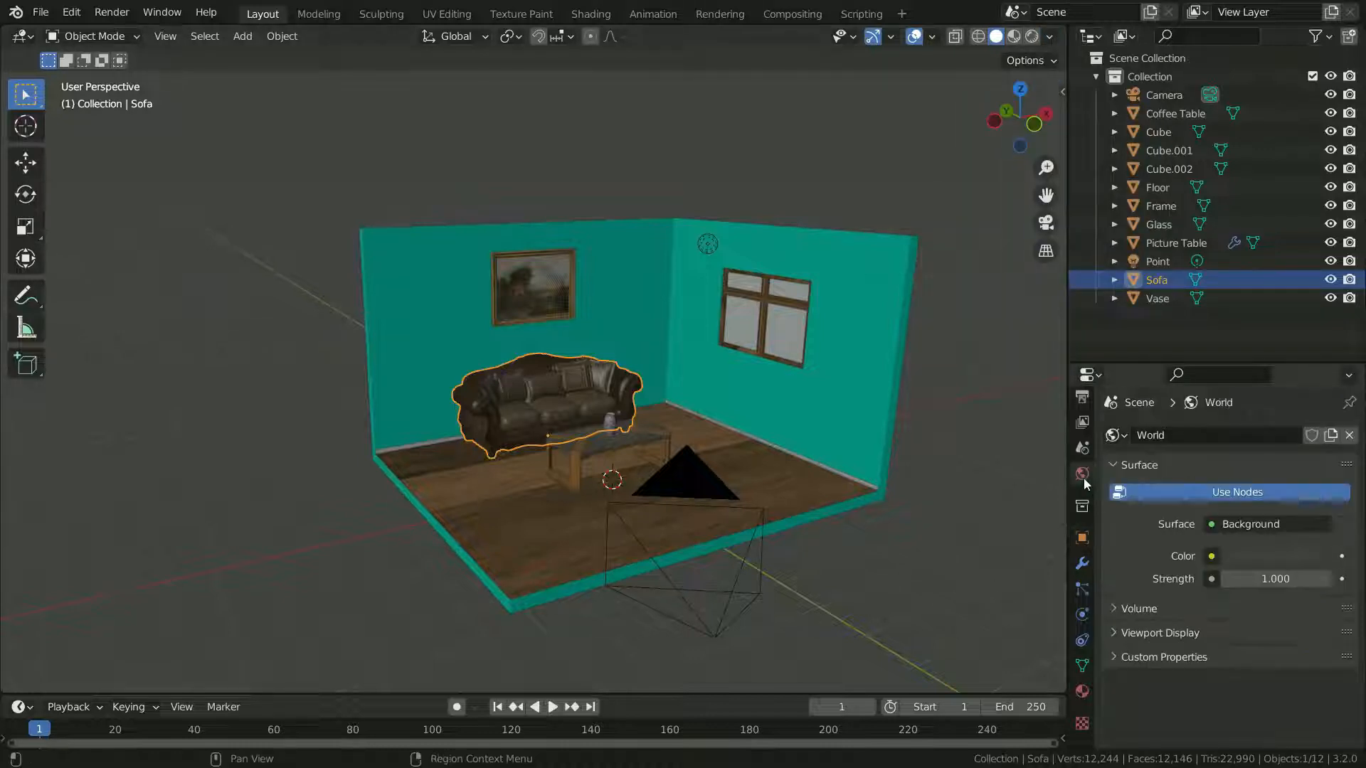
{"action": "left_click", "coordinate": [1139, 632]}
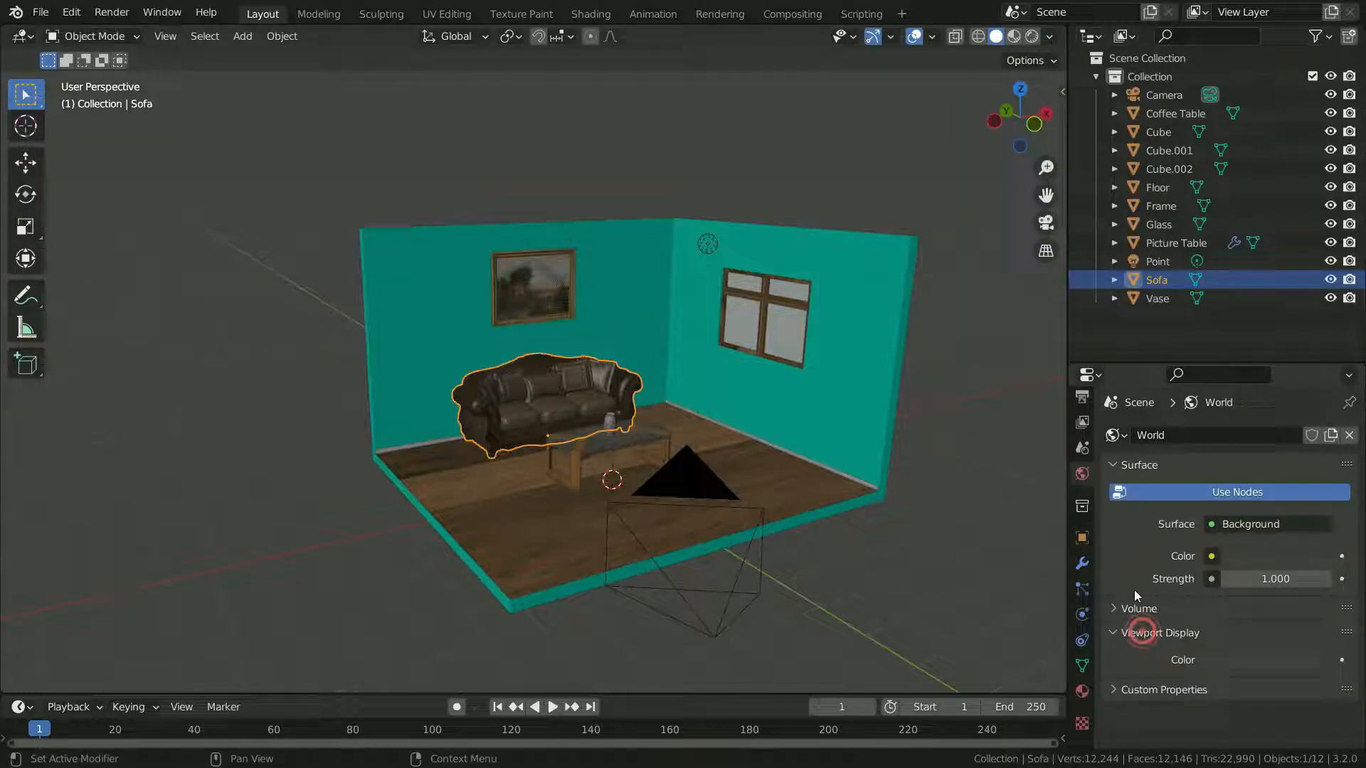
{"action": "left_click", "coordinate": [1253, 665]}
{"action": "mouse_move", "coordinate": [1317, 519]}
{"action": "left_mouse_down"}
{"action": "mouse_move", "coordinate": [1317, 548]}
{"action": "mouse_move", "coordinate": [1317, 417]}
{"action": "mouse_move", "coordinate": [1316, 548]}
{"action": "mouse_move", "coordinate": [1316, 524]}
{"action": "left_mouse_up"}
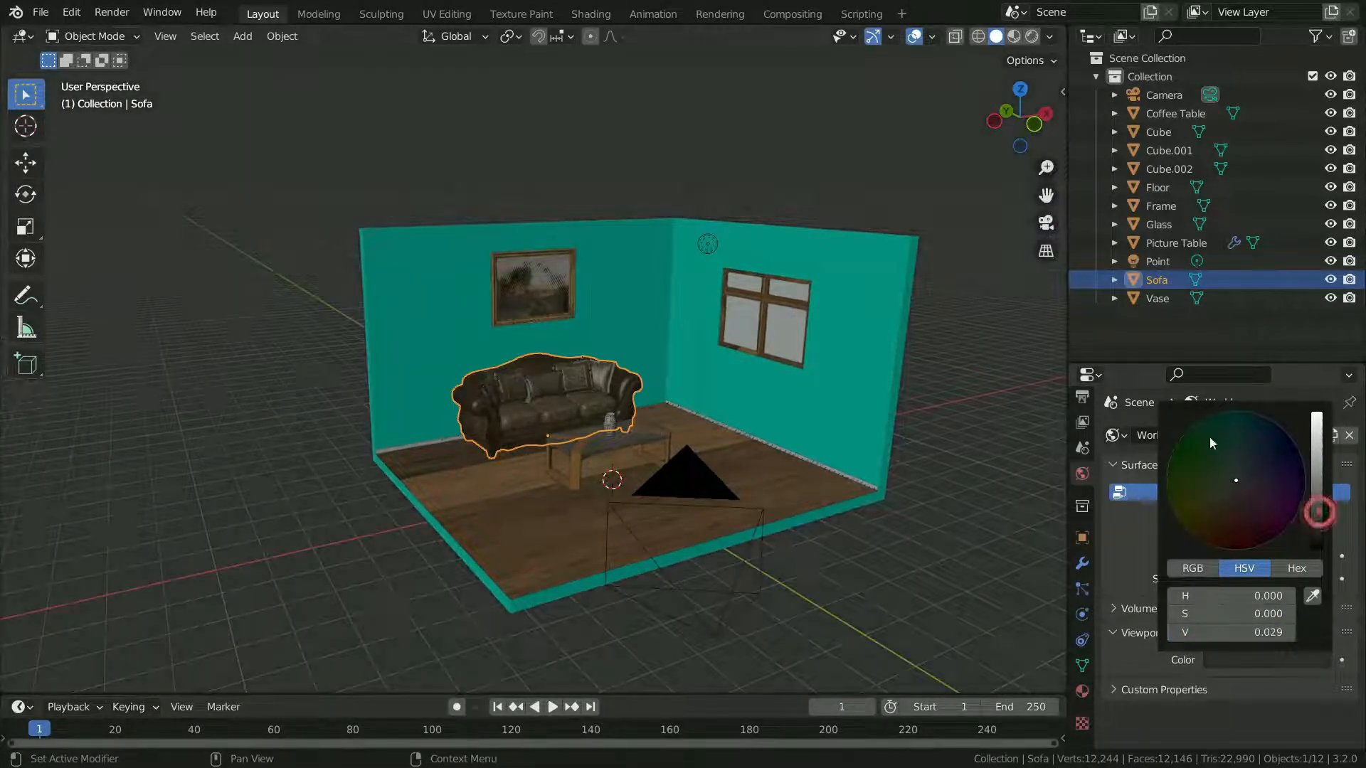
- Try the Viewport background with an adjusted color, and return the background to Theme
{"action": "left_click", "coordinate": [1048, 35]}
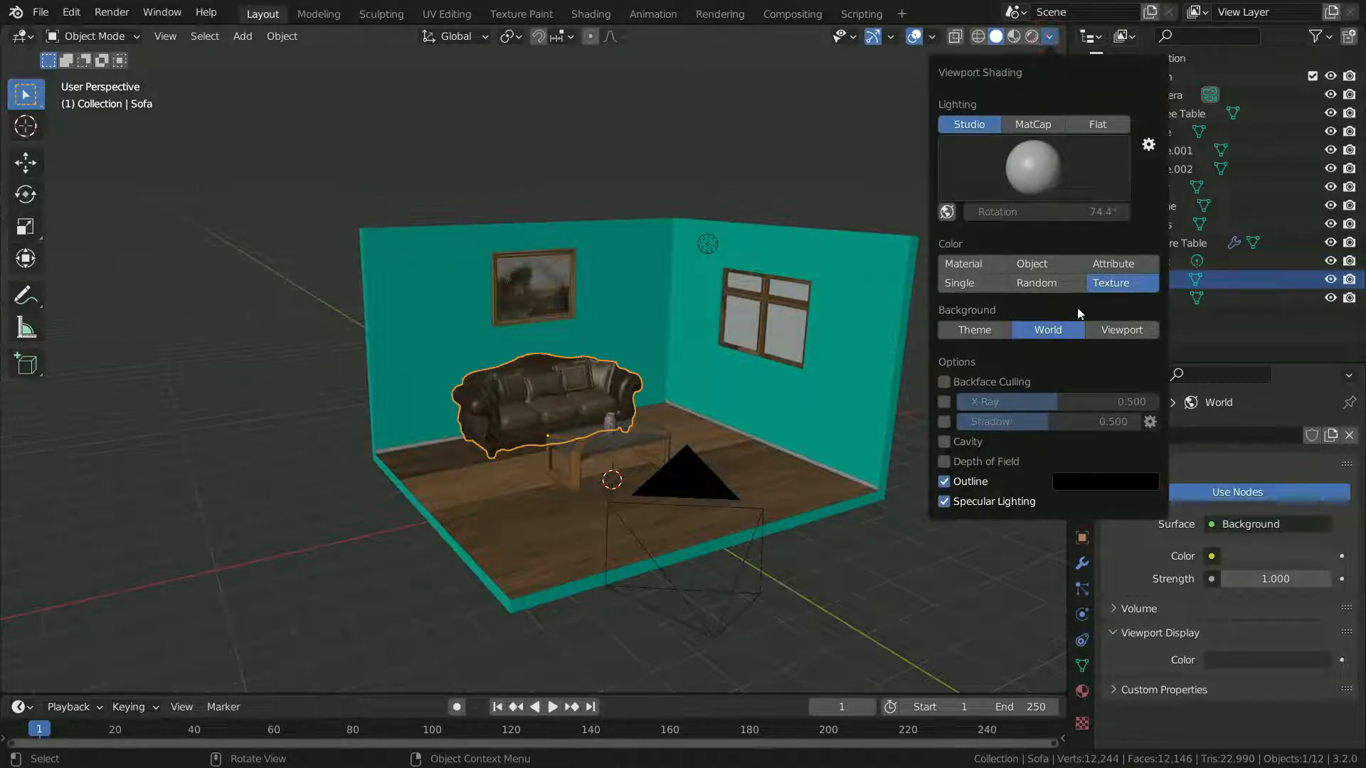
{"action": "left_click", "coordinate": [1110, 332]}
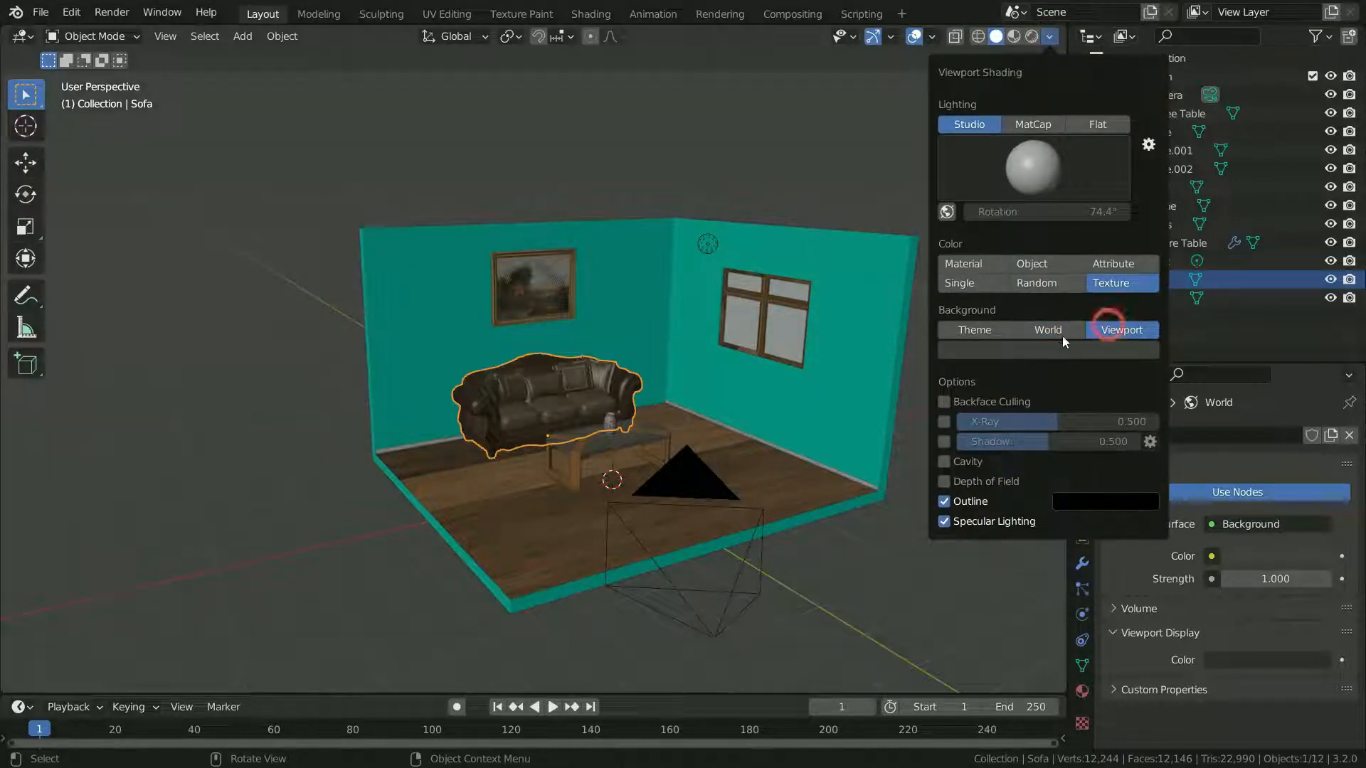
{"action": "left_click", "coordinate": [1027, 352]}
{"action": "mouse_move", "coordinate": [1101, 203]}
{"action": "left_mouse_down"}
{"action": "mouse_move", "coordinate": [1098, 238]}
{"action": "mouse_move", "coordinate": [1098, 113]}
{"action": "mouse_move", "coordinate": [1098, 208]}
{"action": "left_mouse_up"}
{"action": "left_click", "coordinate": [952, 328]}
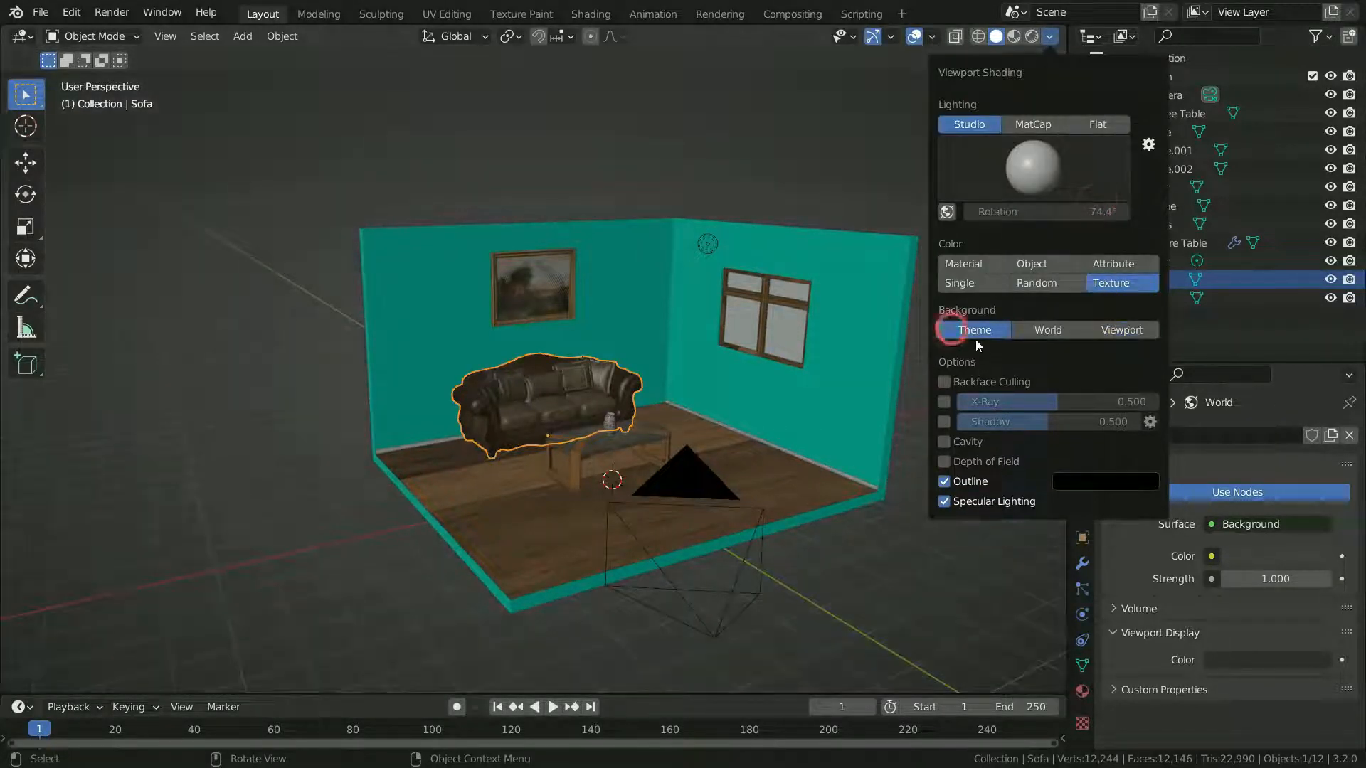
- Enable Backface Culling and add a mesh plane to the room, scaled up by about 1.85
{"action": "left_click", "coordinate": [943, 383]}
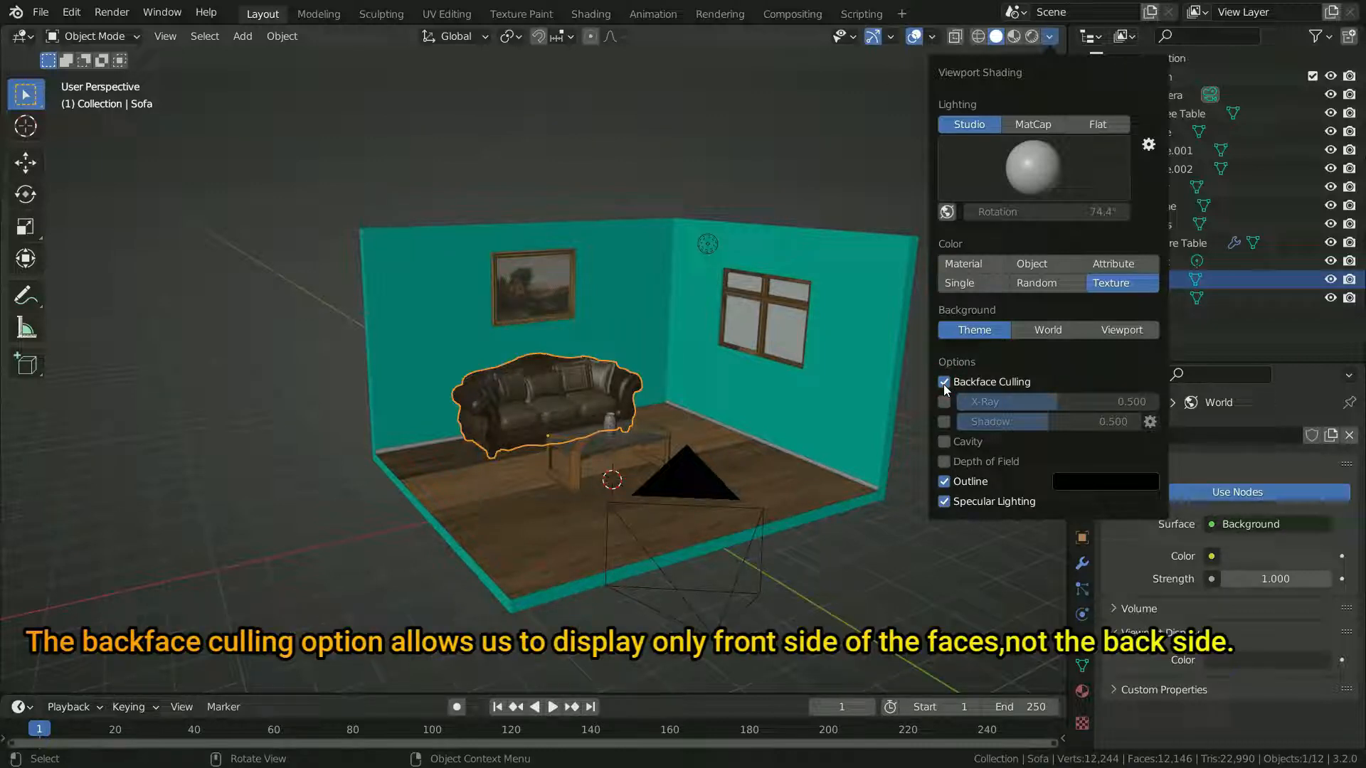
{"action": "scroll", "coordinate": [501, 403], "scroll_direction": "up", "scroll_amount": 5}
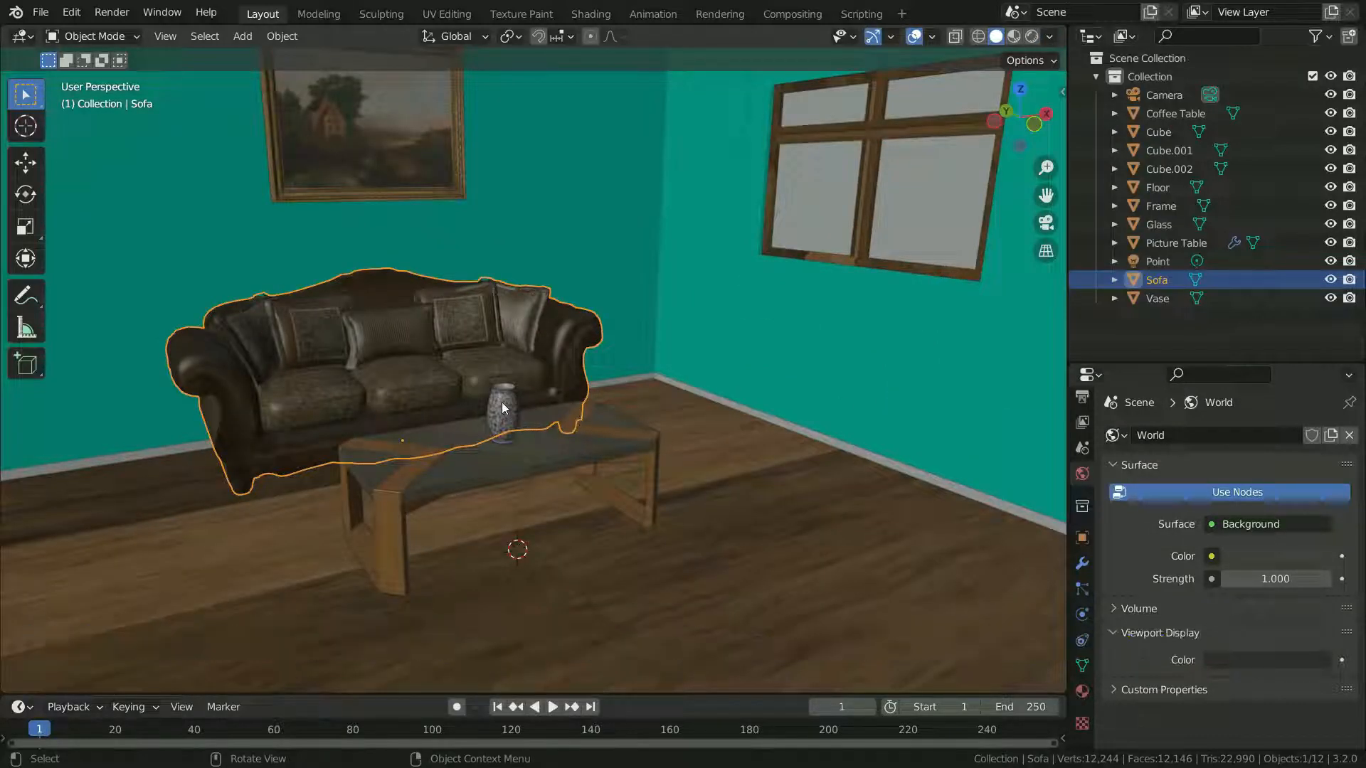
{"action": "scroll", "coordinate": [501, 403], "scroll_direction": "up", "scroll_amount": 1}
{"action": "key", "text": "shift+a"}
{"action": "mouse_move", "coordinate": [507, 339]}
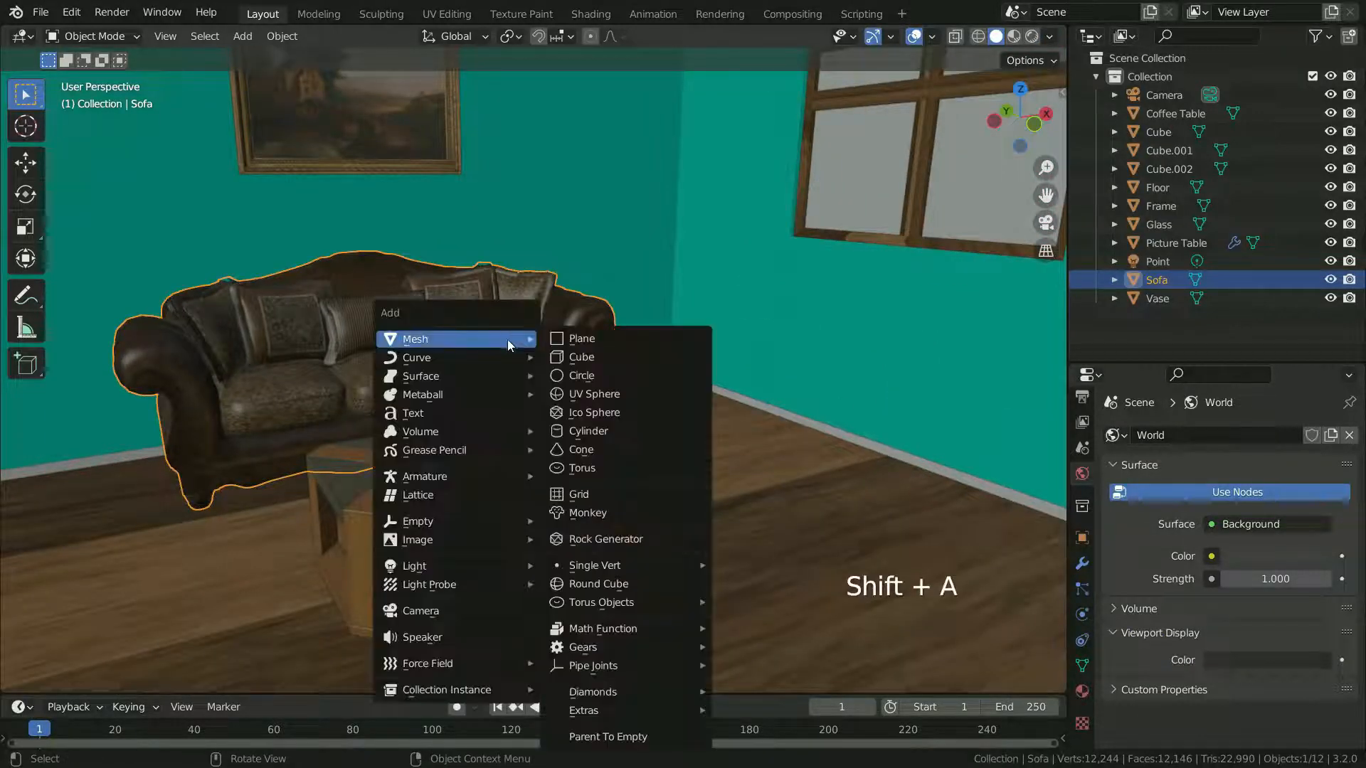
{"action": "left_click", "coordinate": [581, 339]}
{"action": "key", "text": "s"}
{"action": "left_click", "coordinate": [711, 573]}
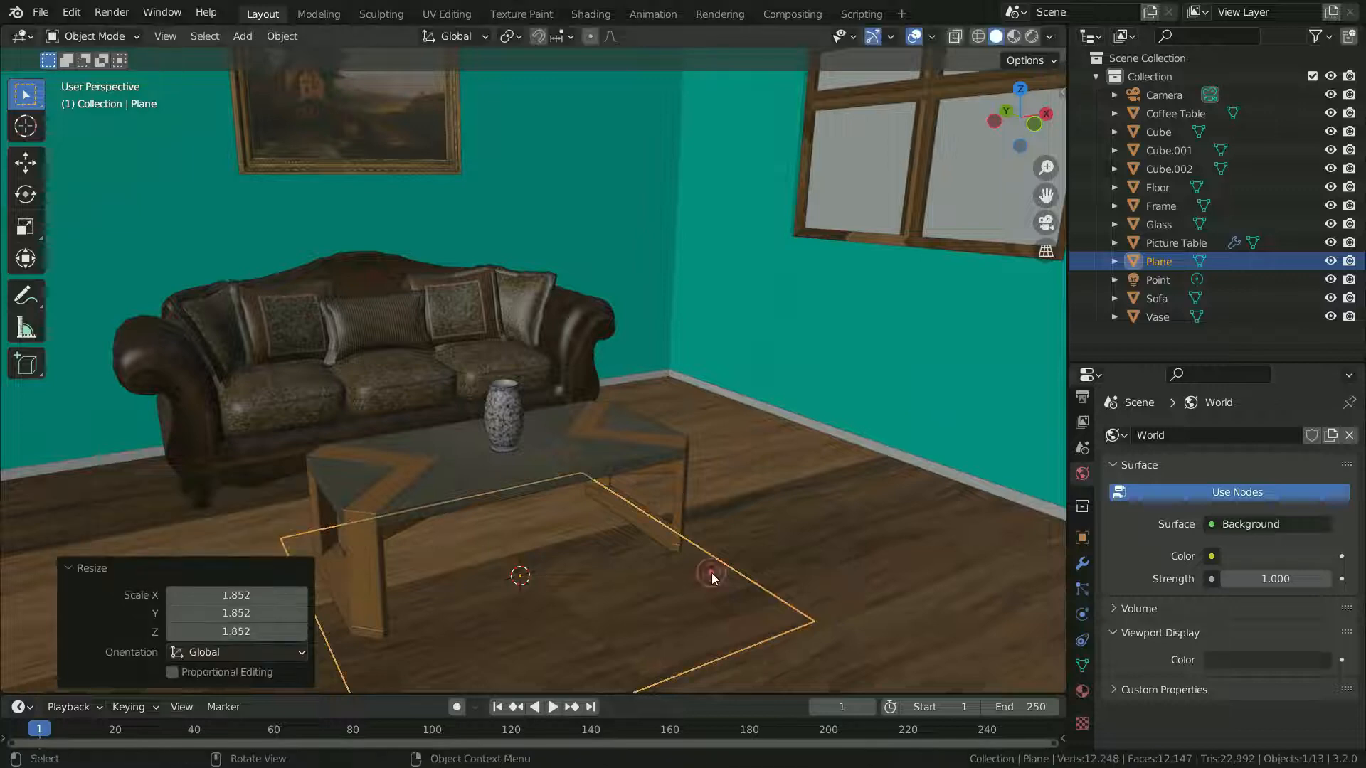
- Raise the plane about 2.62 m along the Z axis, above the coffee table
{"action": "key", "text": "g"}
{"action": "key", "text": "z"}
{"action": "left_click", "coordinate": [683, 298]}
- Compare the plane's underside with Backface Culling on and off, leave the option off, and delete the plane
{"action": "scroll", "coordinate": [736, 461], "scroll_direction": "down", "scroll_amount": 2}
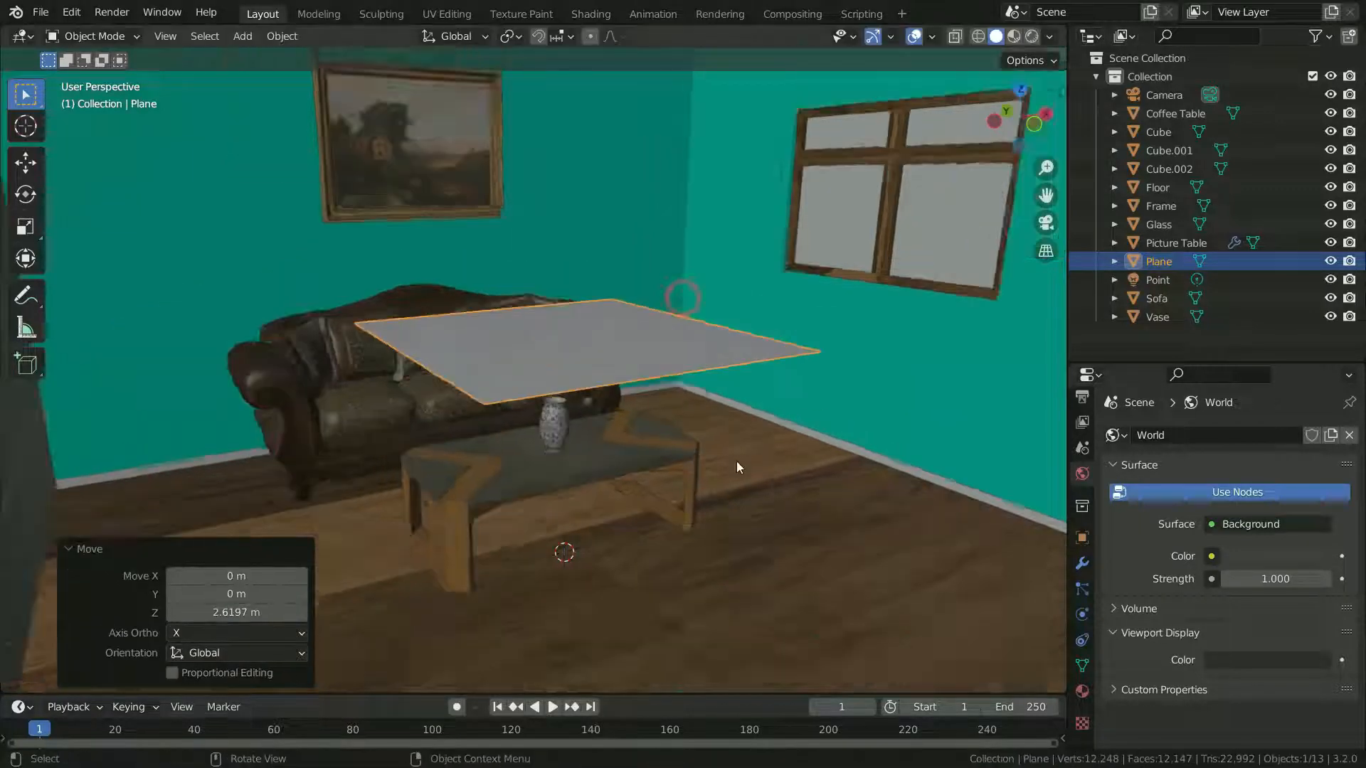
{"action": "middle_click_drag", "start_coordinate": [737, 461], "coordinate": [677, 332]}
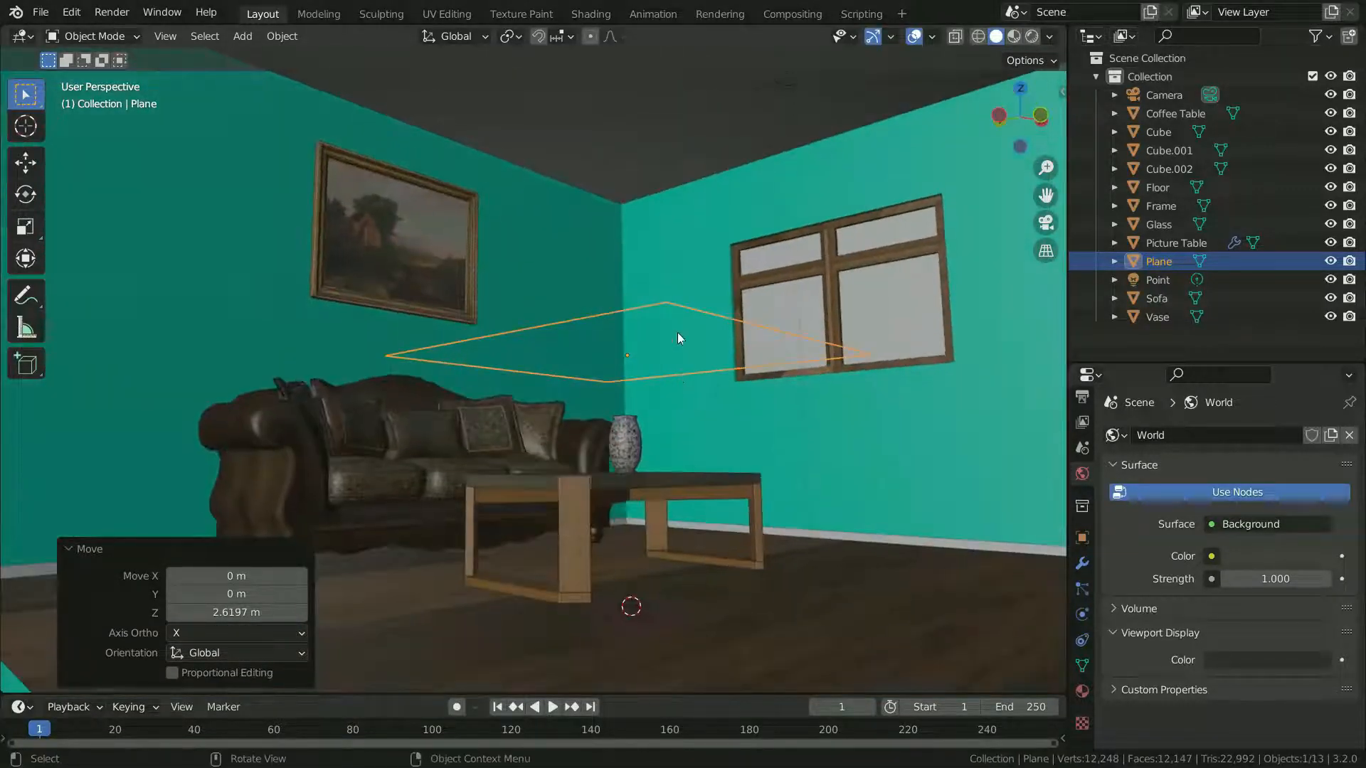
{"action": "scroll", "coordinate": [683, 330], "scroll_direction": "up", "scroll_amount": 2}
{"action": "left_click", "coordinate": [1050, 37]}
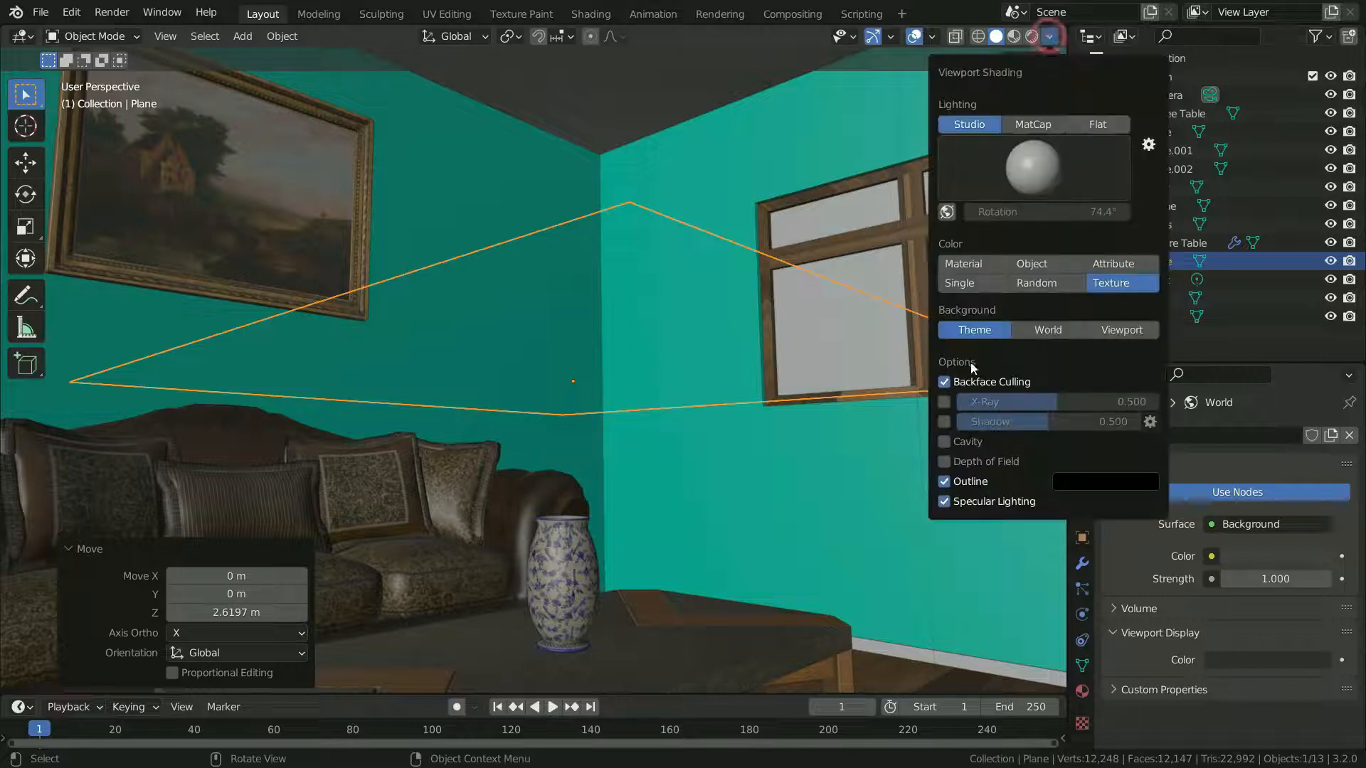
{"action": "left_click", "coordinate": [945, 382]}
{"action": "left_click", "coordinate": [946, 383]}
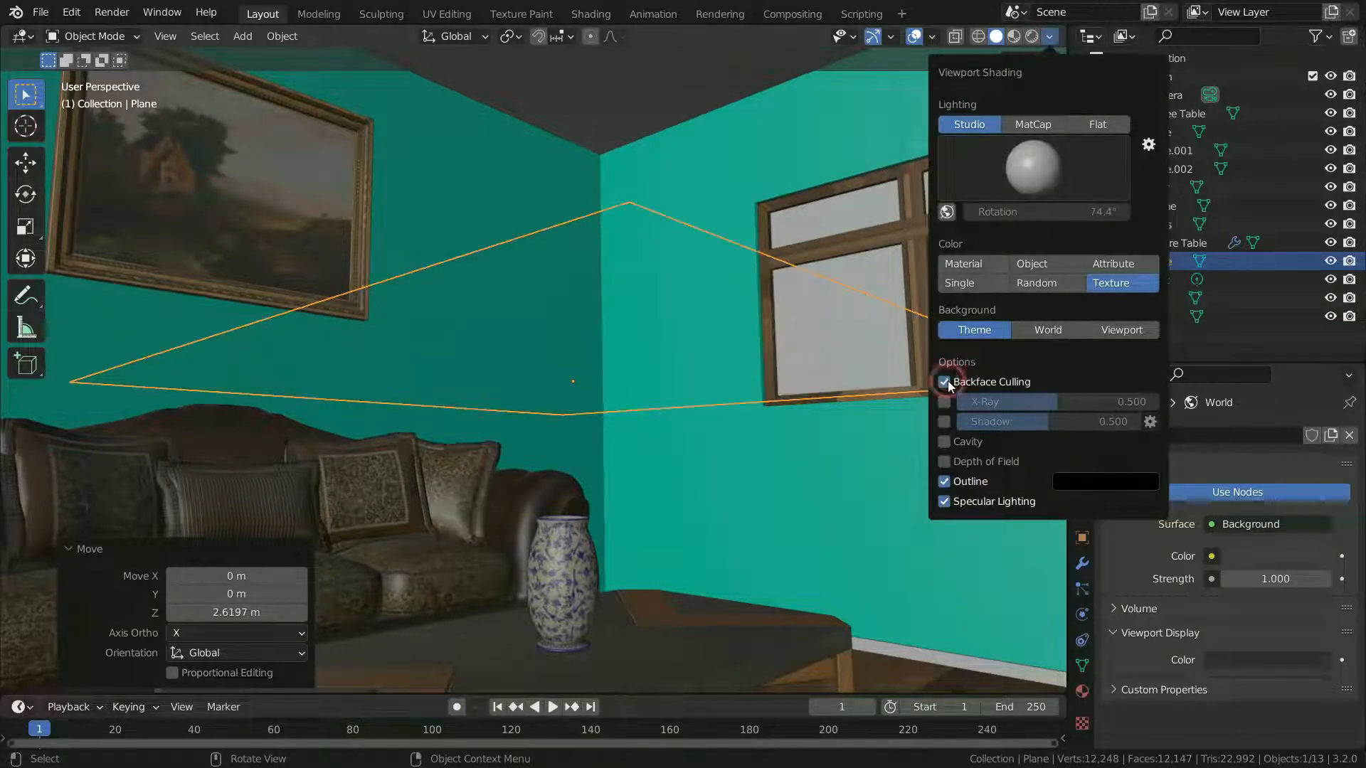
{"action": "mouse_move", "coordinate": [818, 392]}
{"action": "middle_mouse_down"}
{"action": "mouse_move", "coordinate": [715, 408]}
{"action": "mouse_move", "coordinate": [712, 438]}
{"action": "mouse_move", "coordinate": [742, 330]}
{"action": "mouse_move", "coordinate": [727, 447]}
{"action": "mouse_move", "coordinate": [740, 348]}
{"action": "middle_mouse_up"}
{"action": "left_click", "coordinate": [1050, 36]}
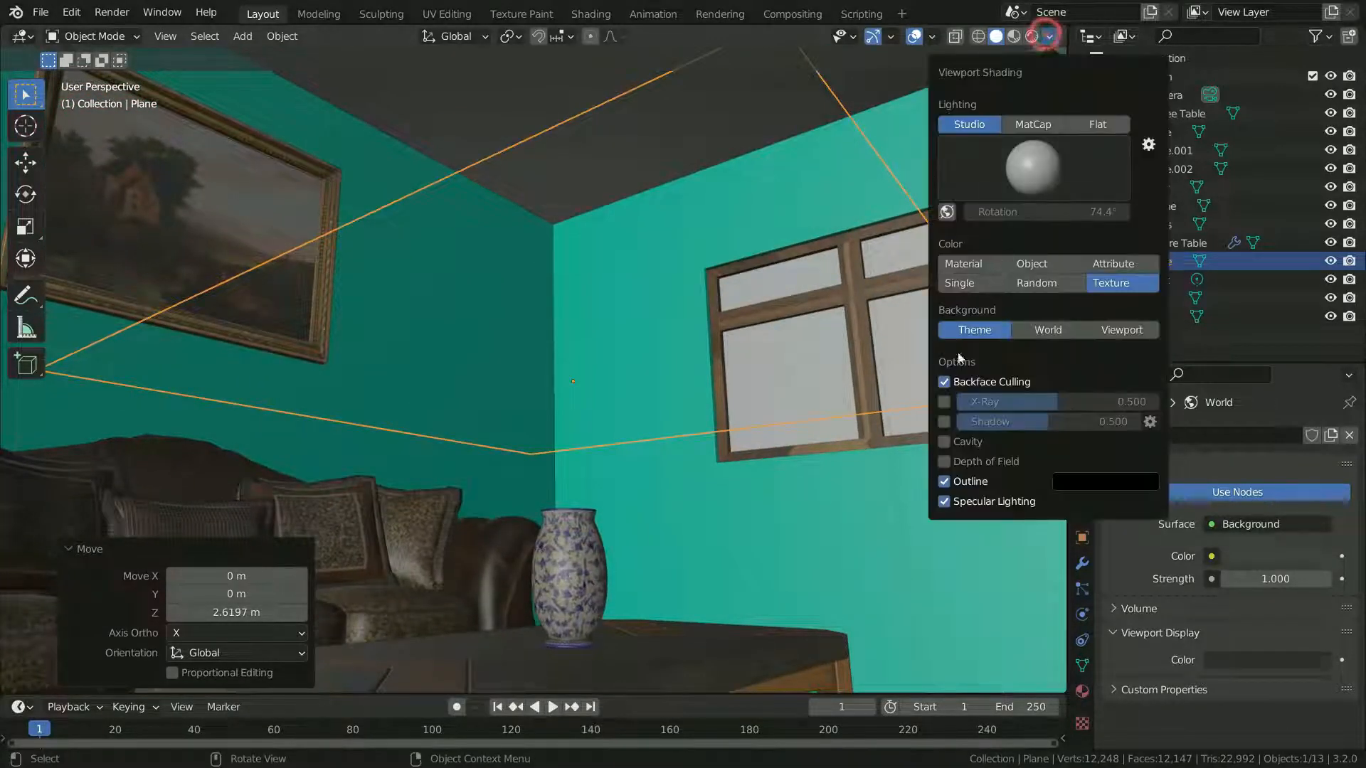
{"action": "left_click", "coordinate": [944, 383]}
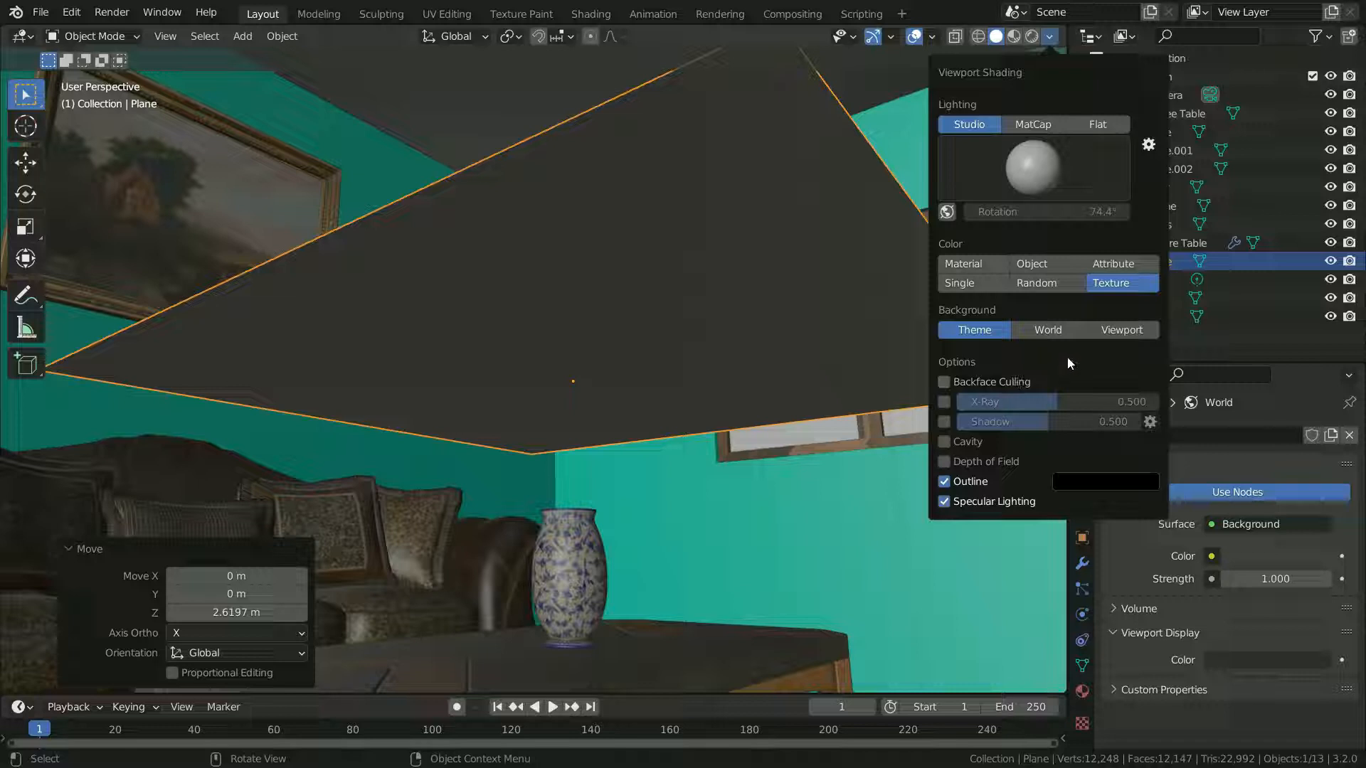
{"action": "key", "text": "Delete"}
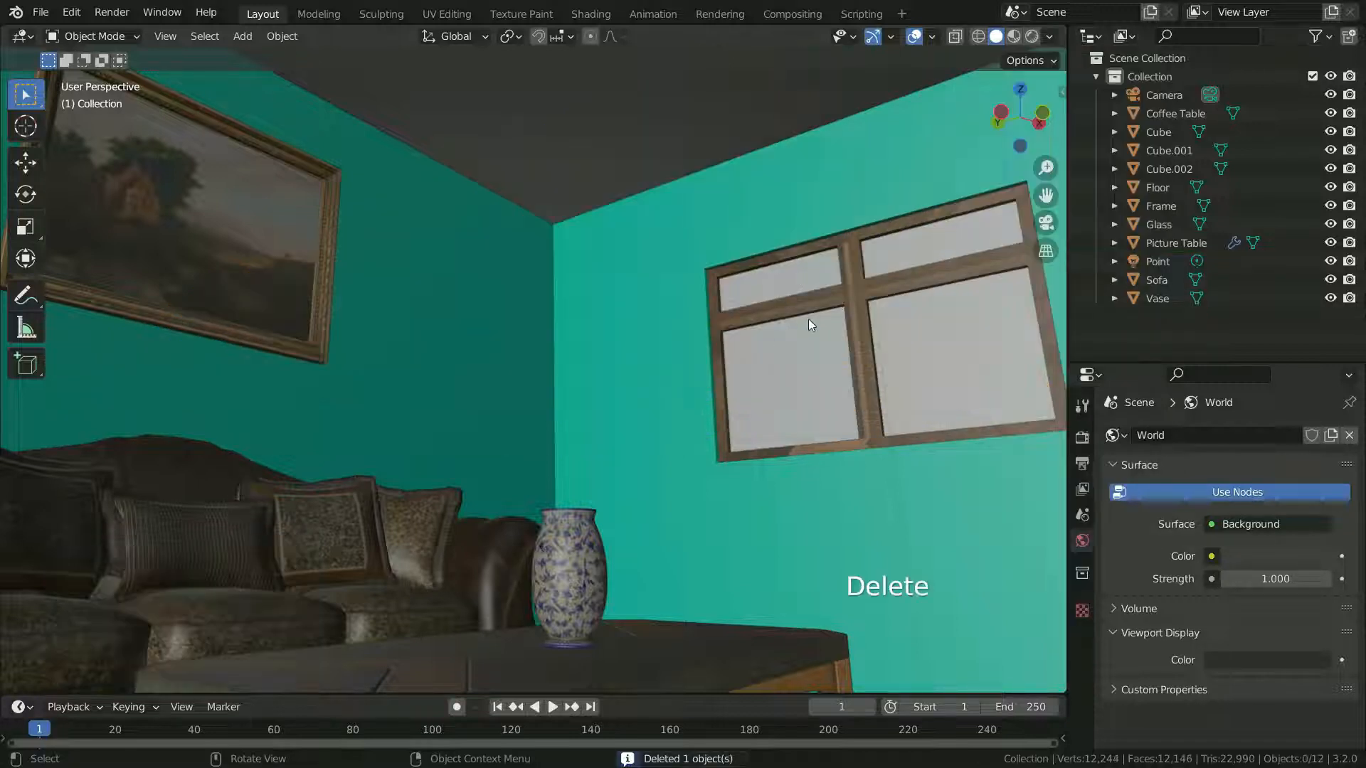
- Enable X-Ray in the viewport shading options and set its strength to about 0.462
{"action": "left_click", "coordinate": [1049, 36]}
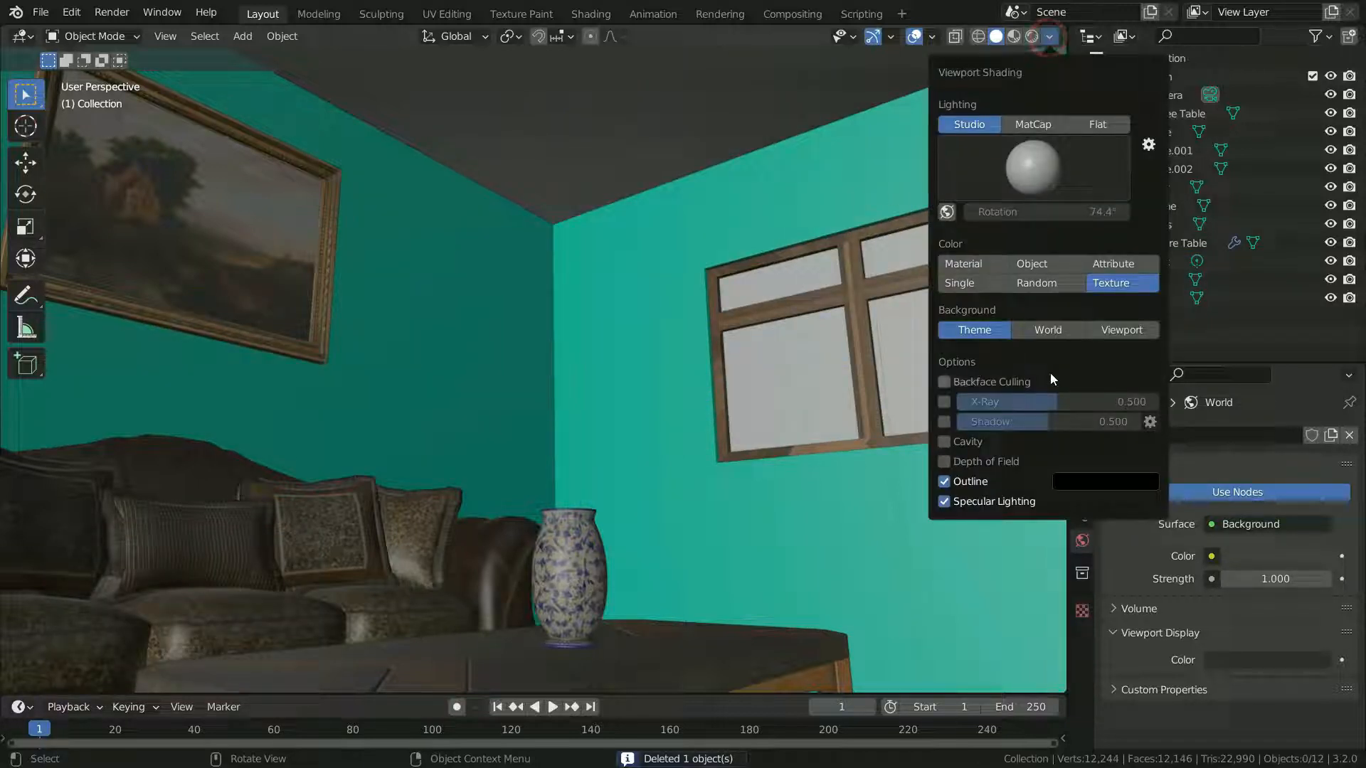
{"action": "left_click", "coordinate": [943, 402]}
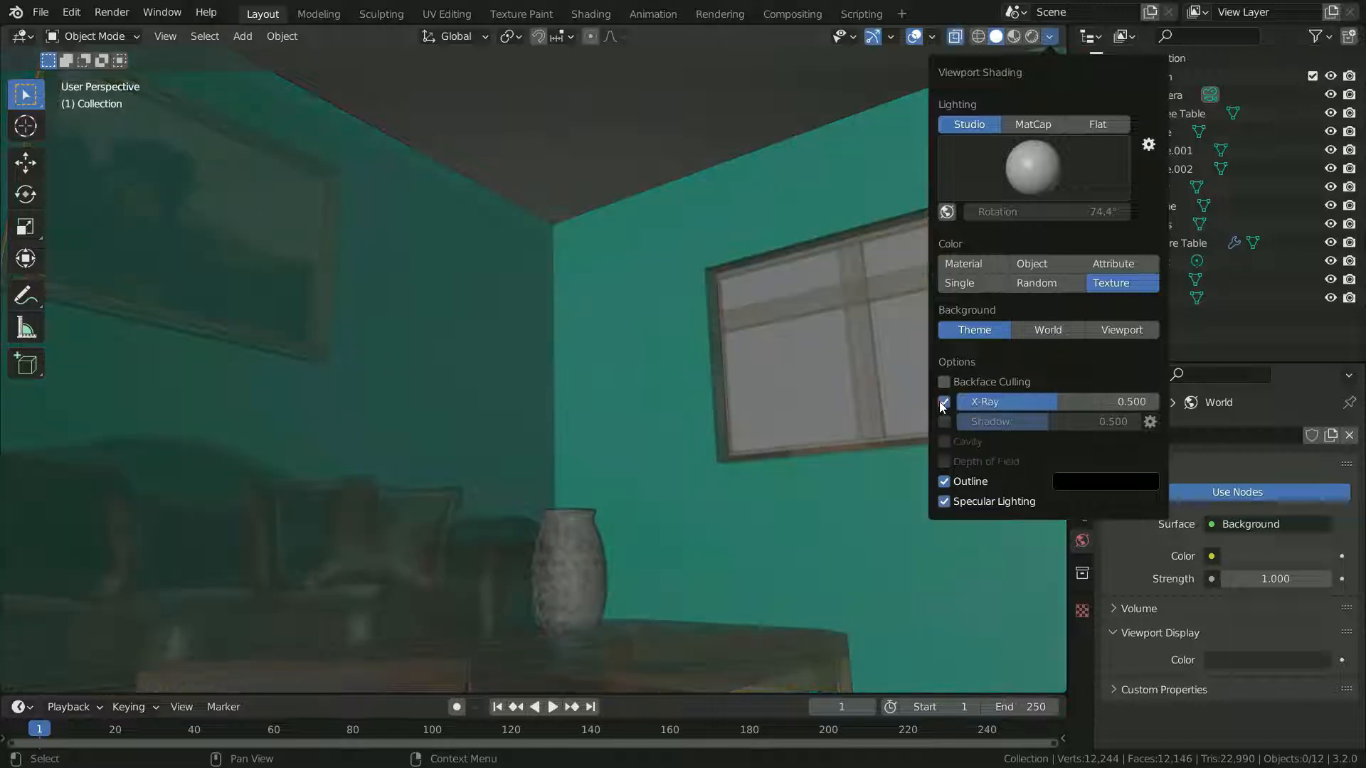
{"action": "mouse_move", "coordinate": [1000, 404]}
{"action": "left_mouse_down"}
{"action": "mouse_move", "coordinate": [1101, 404]}
{"action": "mouse_move", "coordinate": [911, 403]}
{"action": "mouse_move", "coordinate": [1048, 401]}
{"action": "left_mouse_up"}
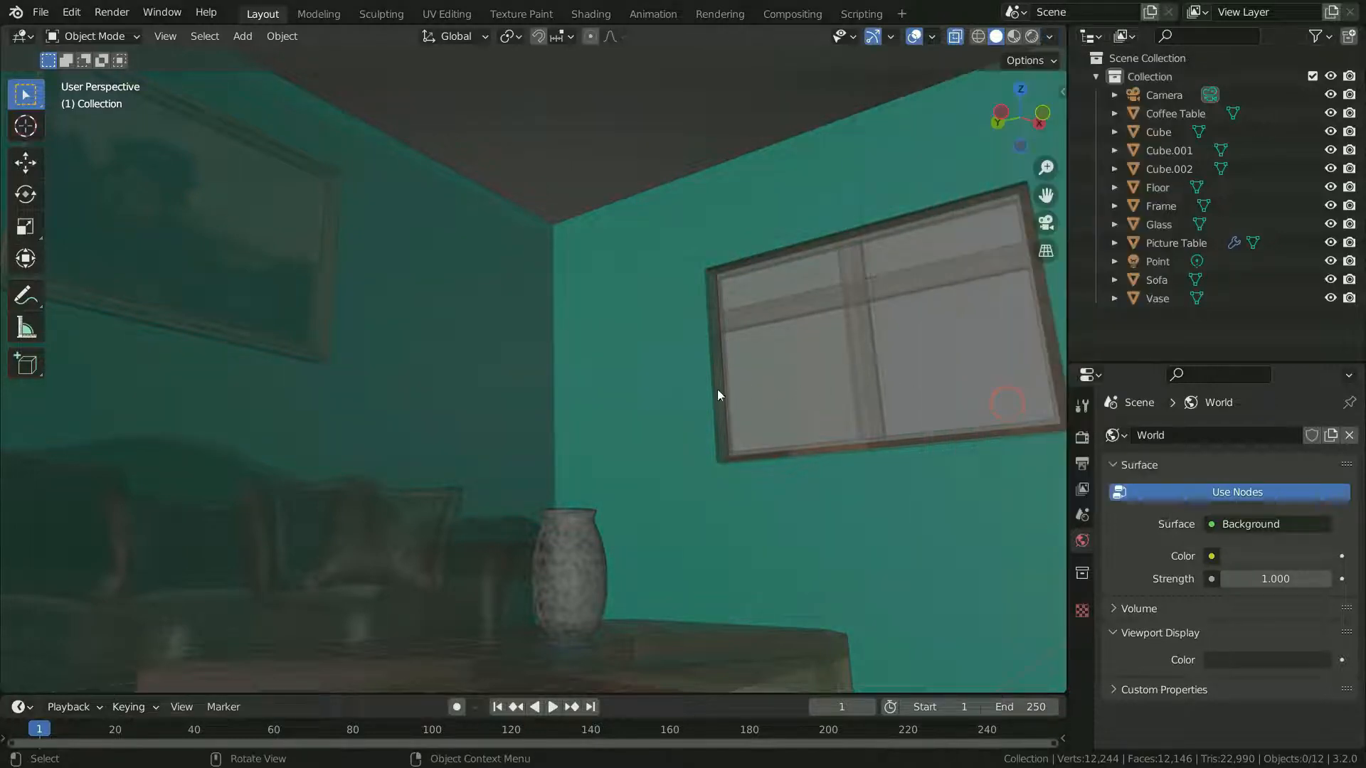
- Toggle X-Ray repeatedly to compare the see-through and solid room, and leave it off
{"action": "mouse_move", "coordinate": [717, 389]}
{"action": "middle_mouse_down"}
{"action": "mouse_move", "coordinate": [690, 451]}
{"action": "mouse_move", "coordinate": [670, 416]}
{"action": "mouse_move", "coordinate": [646, 562]}
{"action": "mouse_move", "coordinate": [638, 455]}
{"action": "middle_mouse_up"}
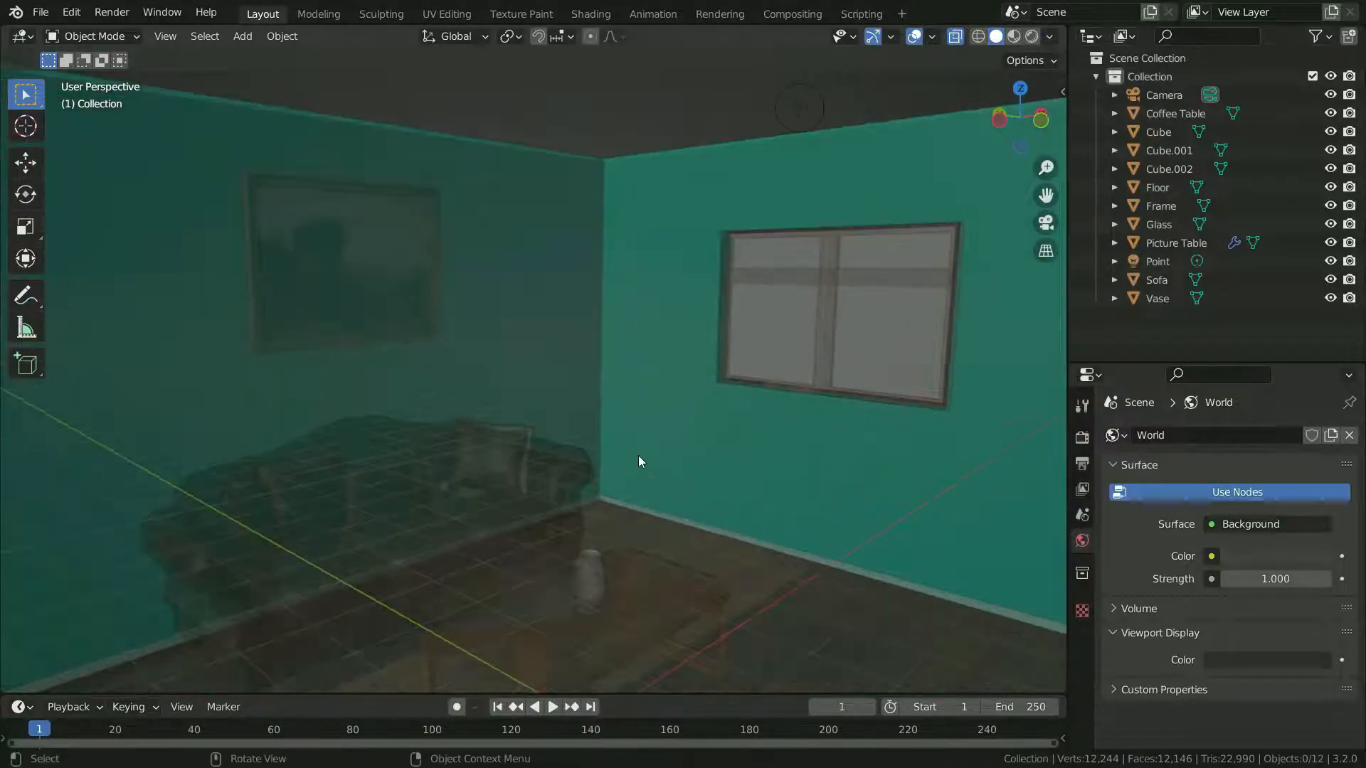
{"action": "key", "text": "alt+z"}
{"action": "key", "text": "alt+z"}
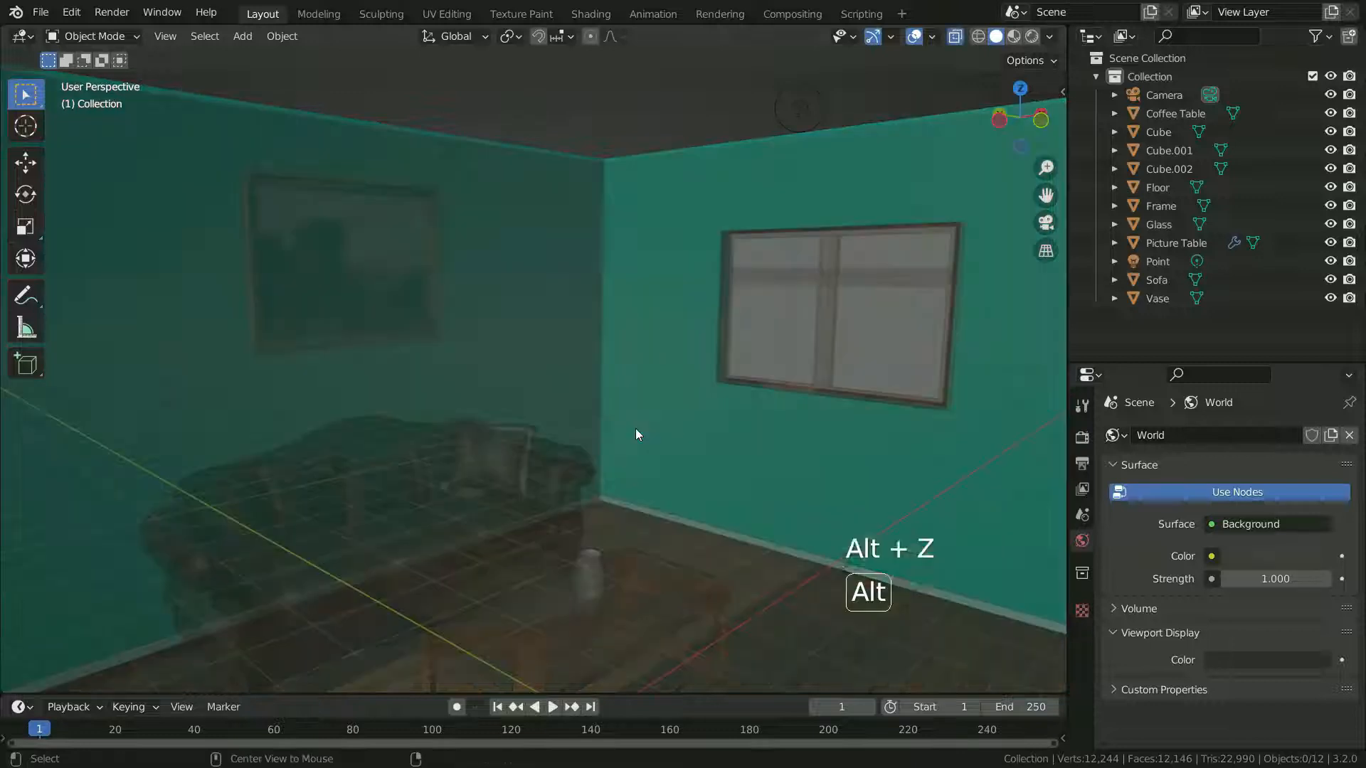
{"action": "key", "text": "alt+z"}
{"action": "key", "text": "alt+z"}
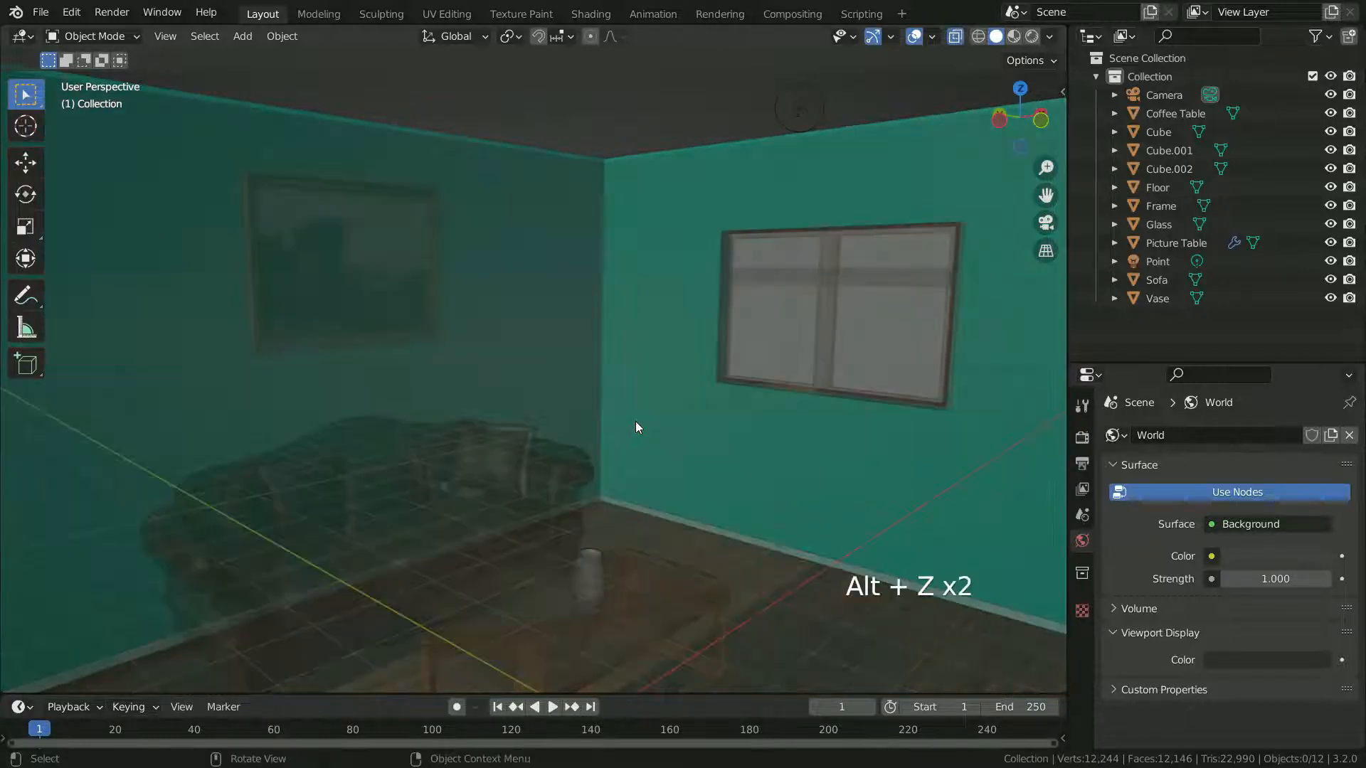
{"action": "scroll", "coordinate": [578, 377], "scroll_direction": "down", "scroll_amount": 3}
{"action": "scroll", "coordinate": [664, 484], "scroll_direction": "up", "scroll_amount": 3}
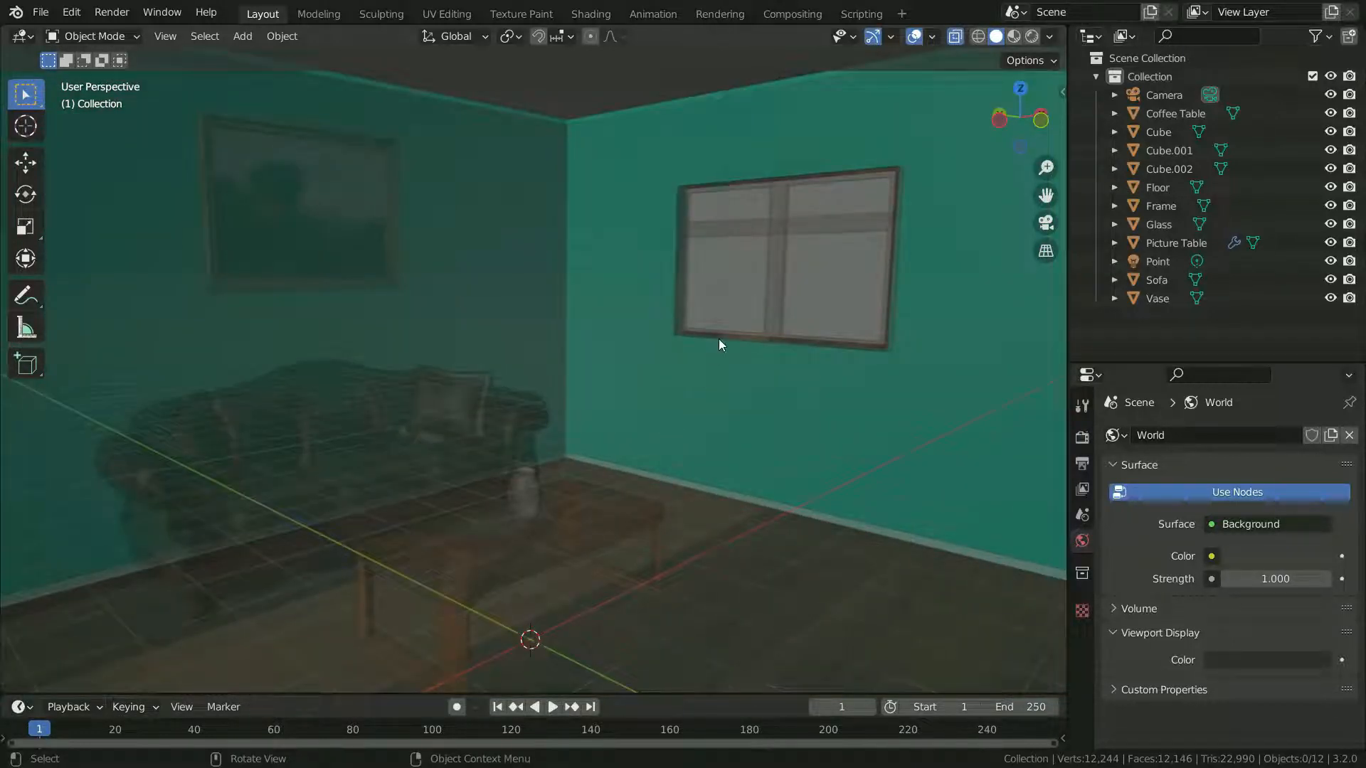
{"action": "key", "text": "alt+z"}
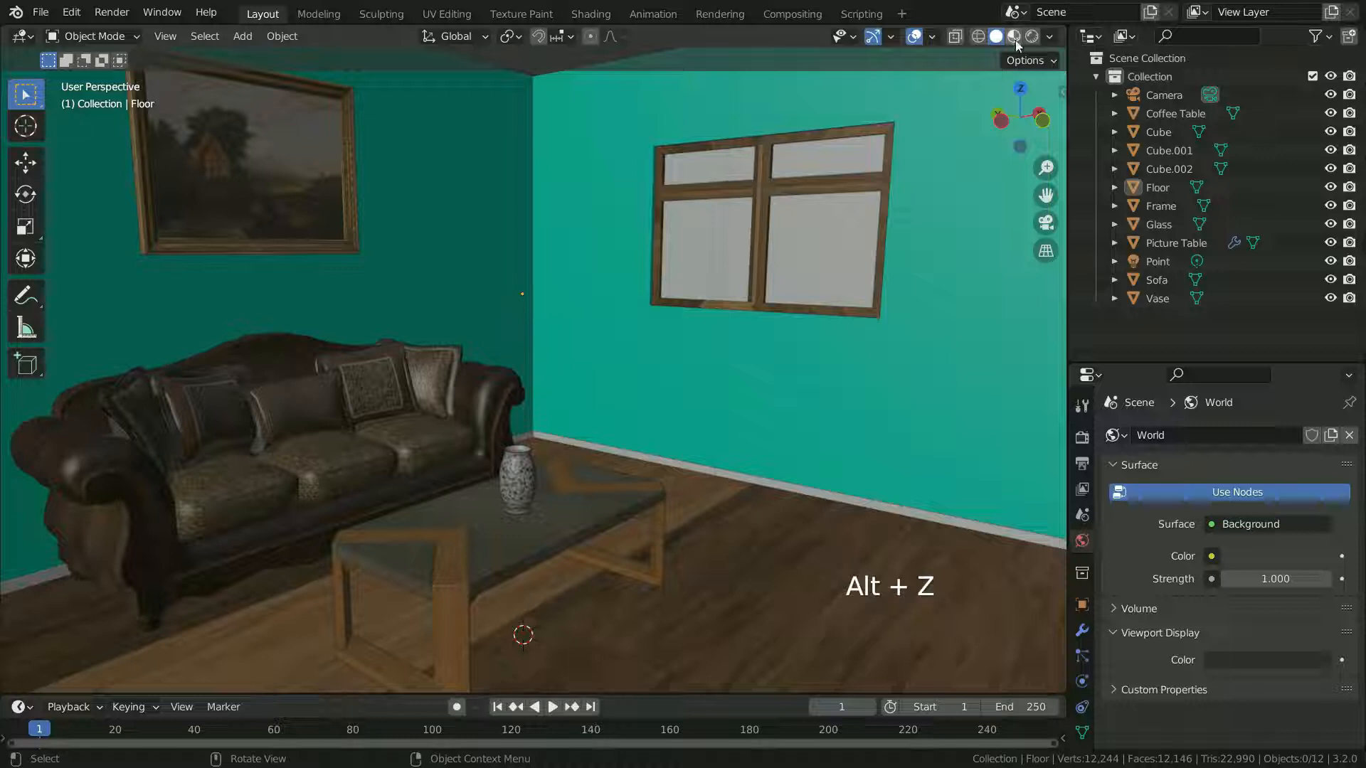
- Set the Solid mode color to Material and select the vase on the coffee table
{"action": "left_click", "coordinate": [1050, 37]}
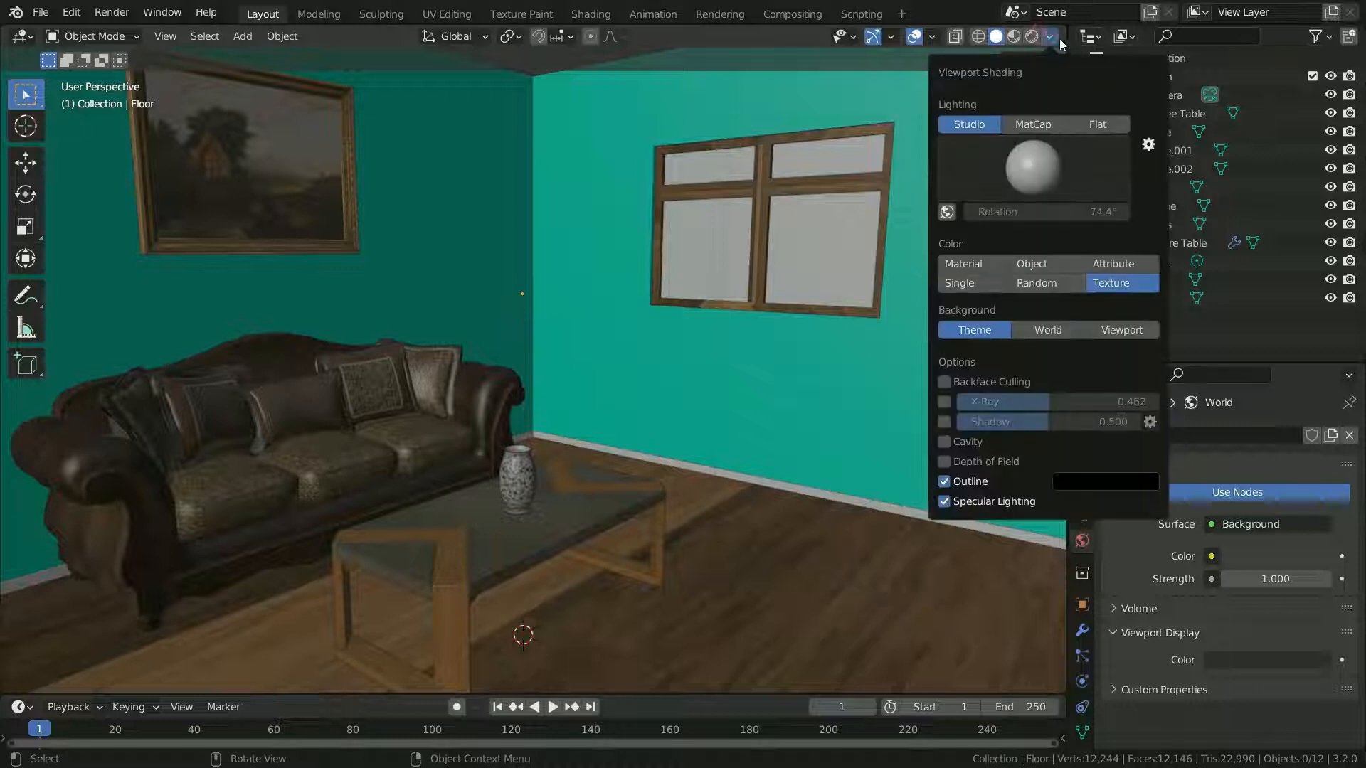
{"action": "left_click", "coordinate": [971, 266]}
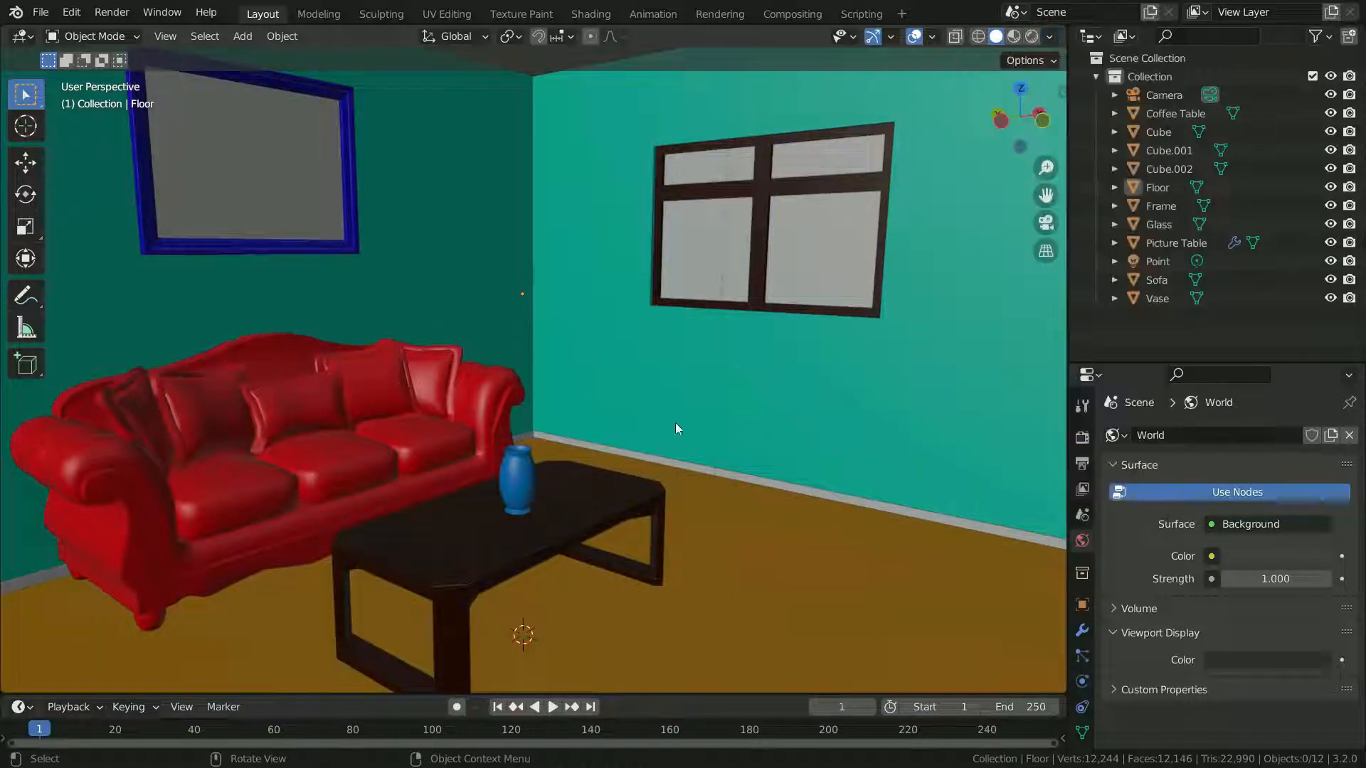
{"action": "left_click", "coordinate": [524, 486]}
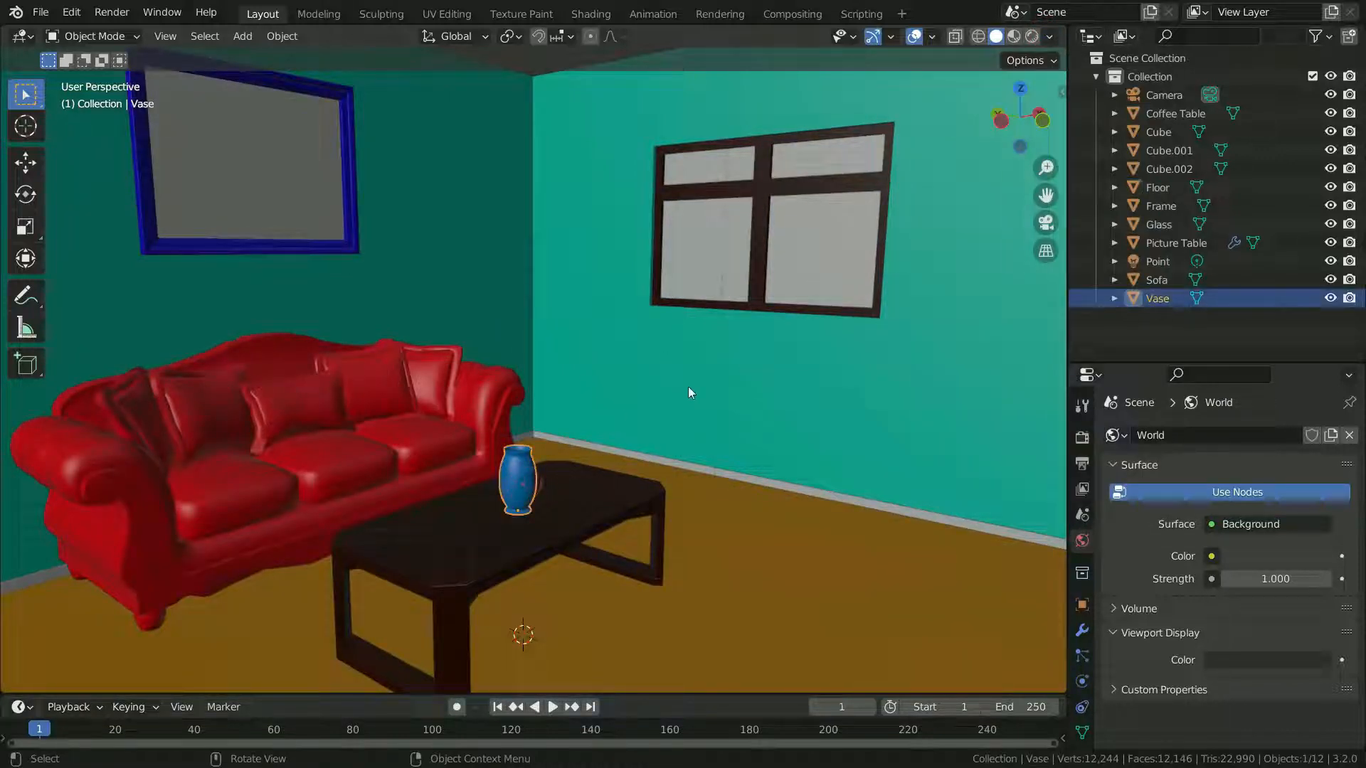
- In front view, enter Edit Mode on the vase, box-select its neck vertices without X-Ray, and check which side got selected
{"action": "key", "text": "KP_1"}
{"action": "scroll", "coordinate": [511, 395], "scroll_direction": "up", "scroll_amount": 5}
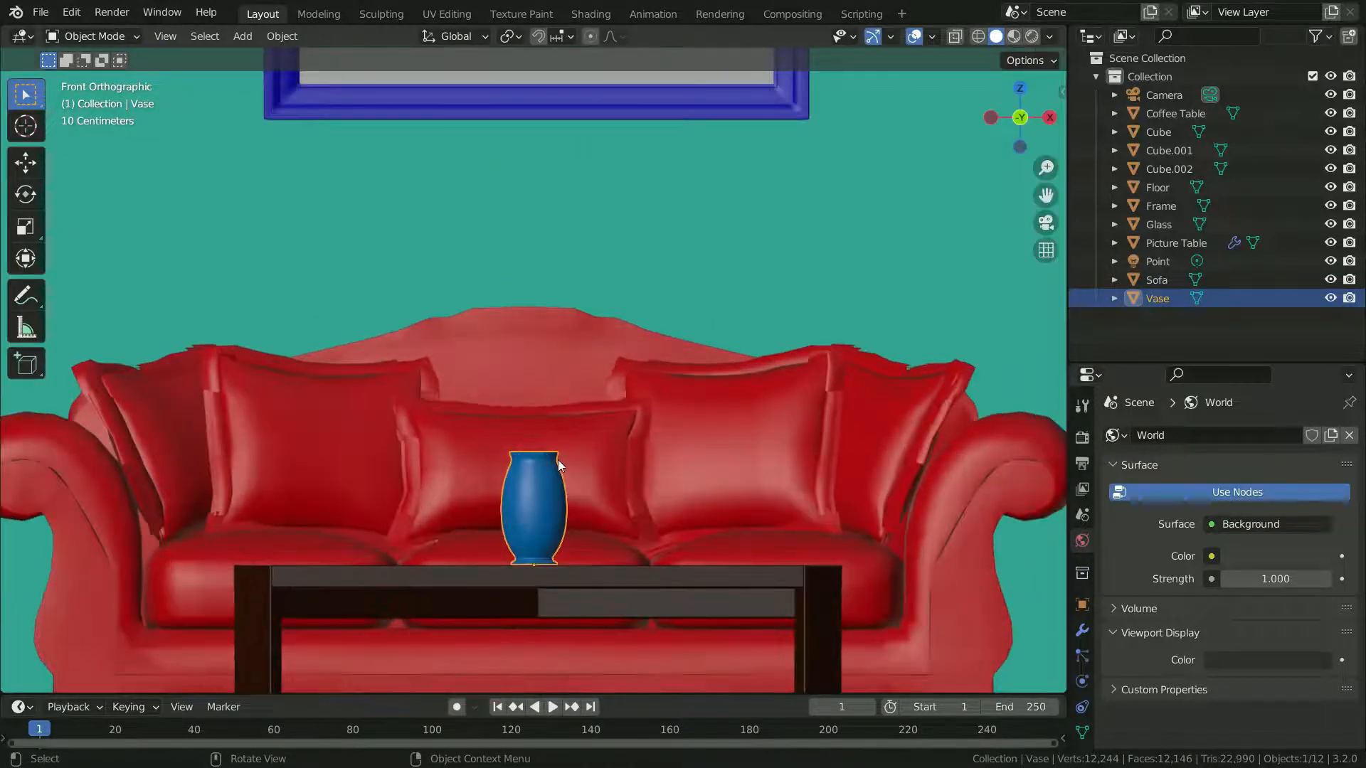
{"action": "key", "text": "Tab"}
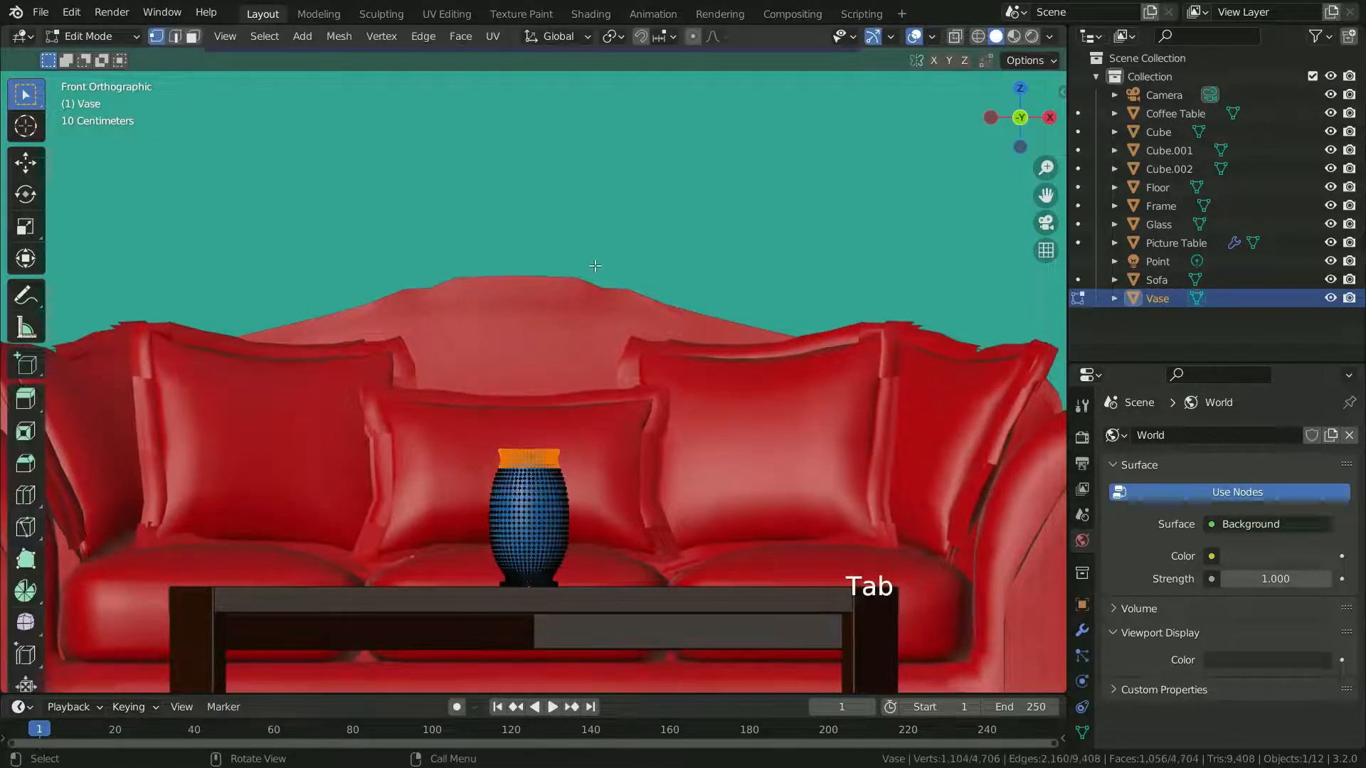
{"action": "scroll", "coordinate": [556, 471], "scroll_direction": "up", "scroll_amount": 6}
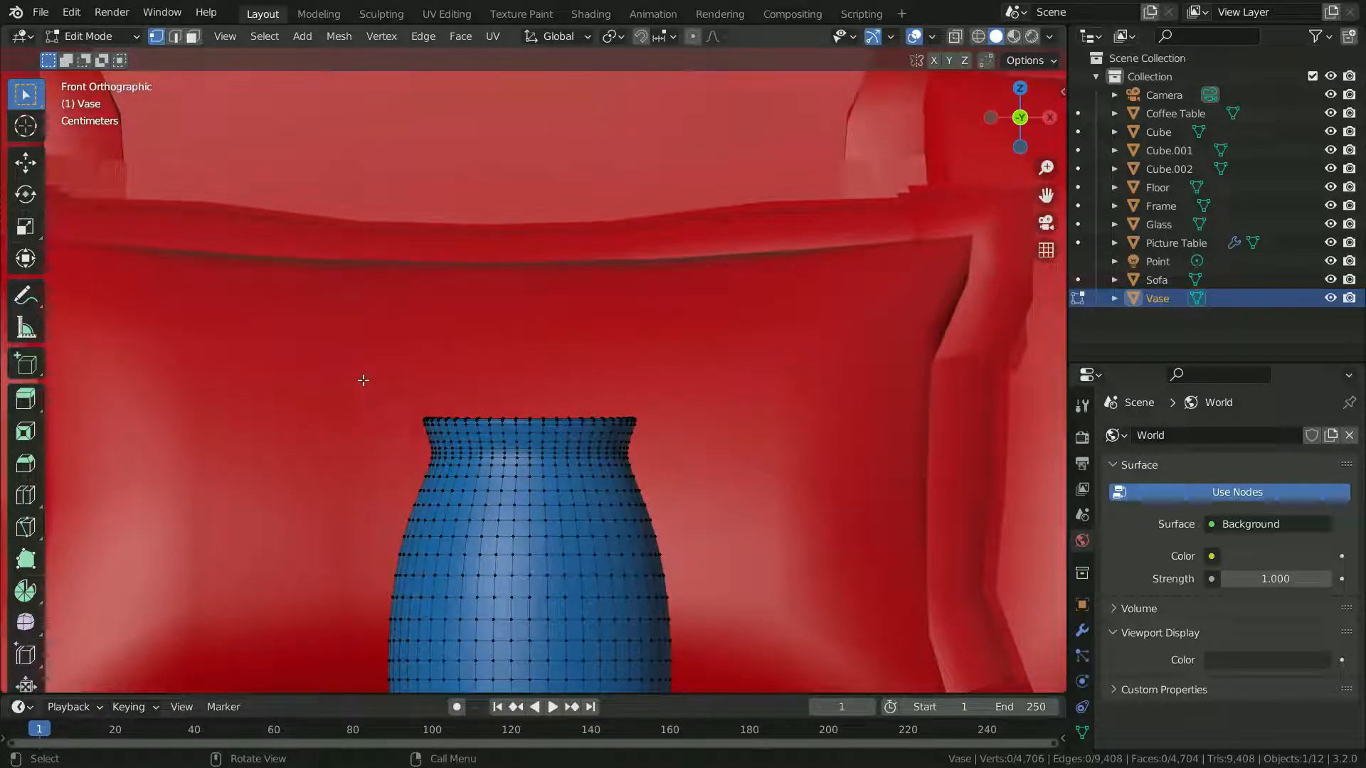
{"action": "left_click_drag", "start_coordinate": [363, 378], "coordinate": [675, 466]}
{"action": "scroll", "coordinate": [565, 466], "scroll_direction": "down", "scroll_amount": 3}
{"action": "middle_click_drag", "start_coordinate": [565, 466], "coordinate": [734, 583]}
{"action": "middle_click_drag", "start_coordinate": [515, 418], "coordinate": [659, 441]}
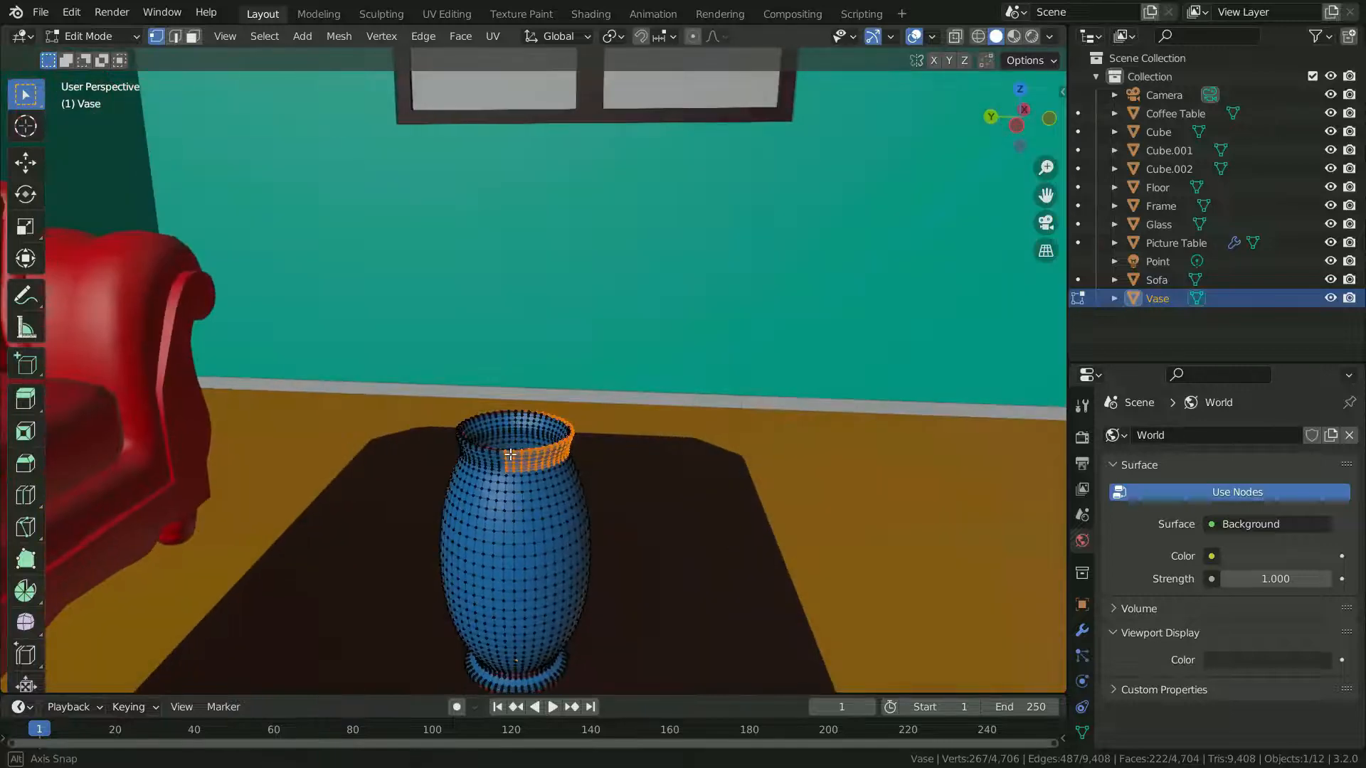
{"action": "key", "text": "KP_1"}
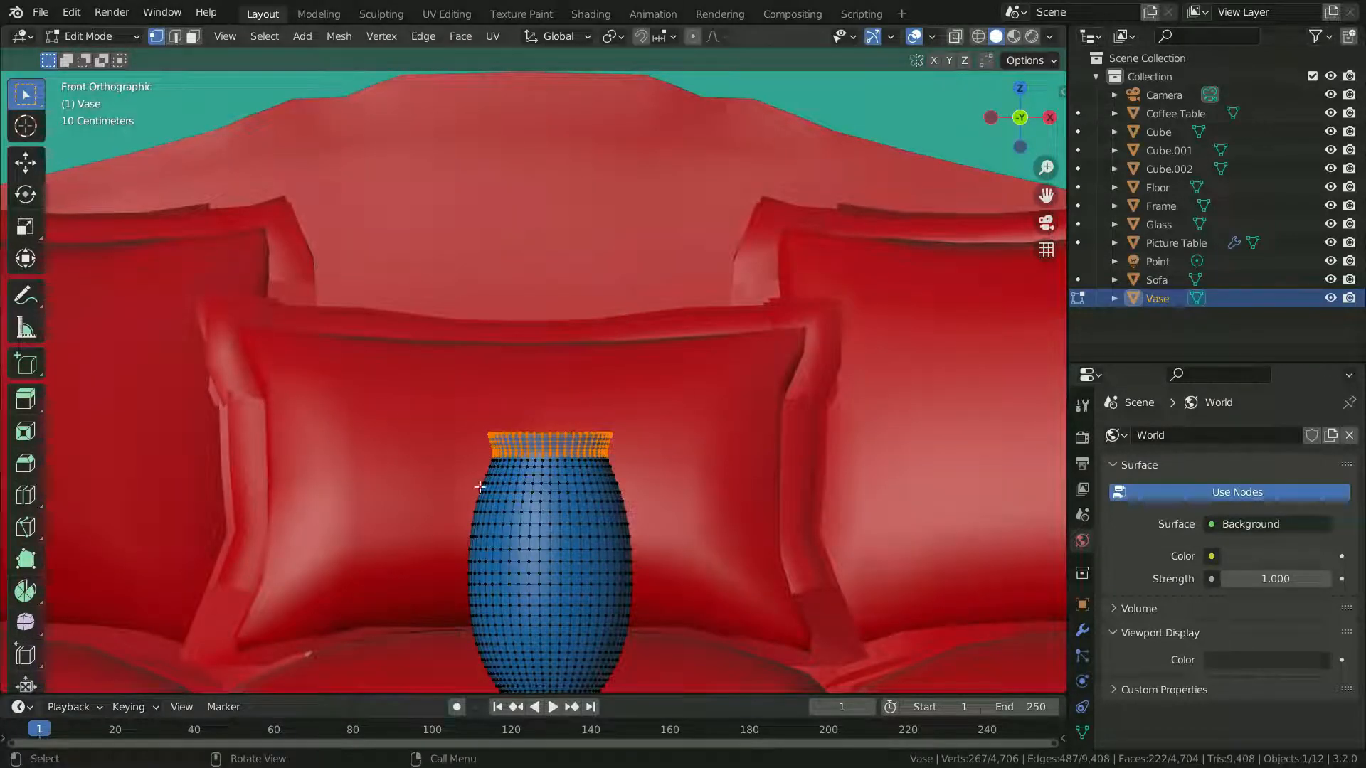
- Turn on X-Ray, box-select the vase's neck vertices again, and check the selection all the way around the rim
{"action": "key", "text": "alt+z"}
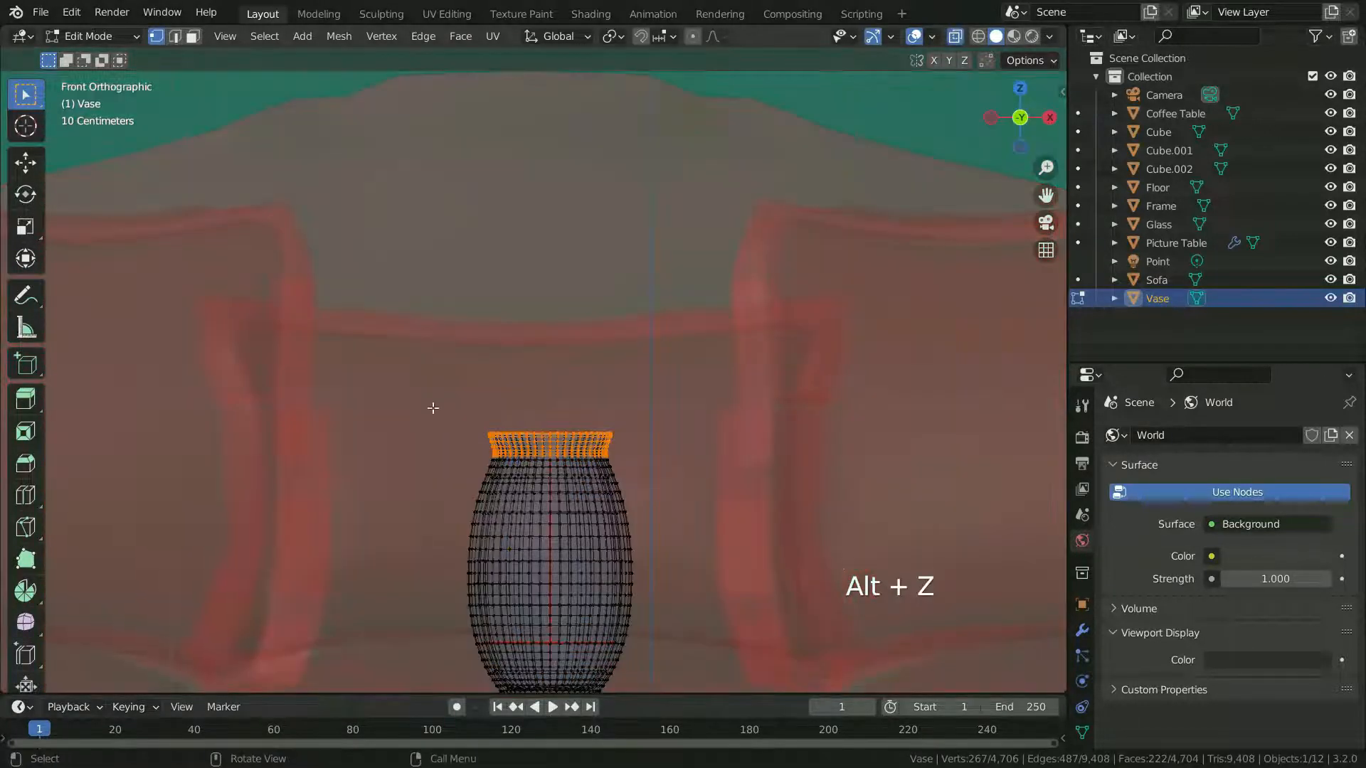
{"action": "left_click_drag", "start_coordinate": [433, 408], "coordinate": [649, 464]}
{"action": "mouse_move", "coordinate": [641, 462]}
{"action": "middle_mouse_down"}
{"action": "mouse_move", "coordinate": [580, 541]}
{"action": "mouse_move", "coordinate": [626, 456]}
{"action": "middle_mouse_up"}
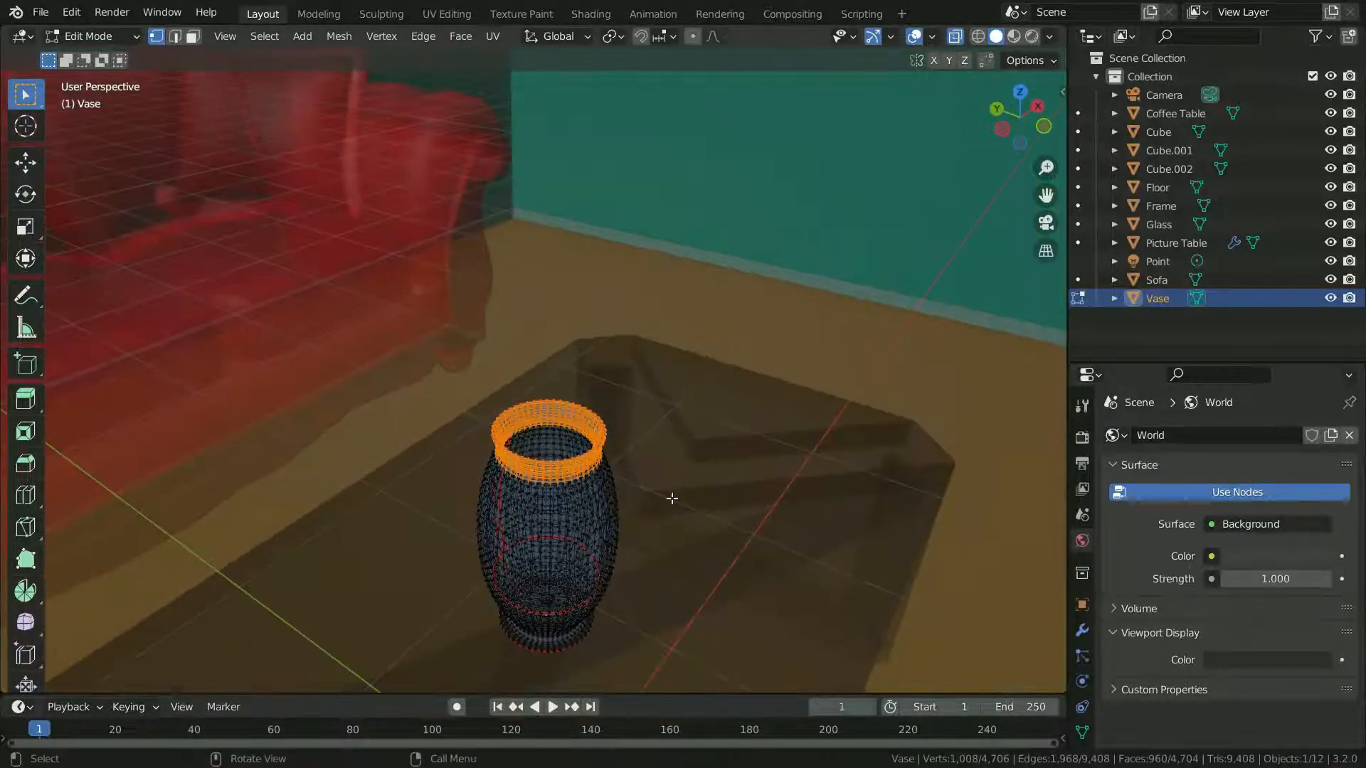
{"action": "middle_click_drag", "start_coordinate": [690, 518], "coordinate": [655, 498]}
- Try scaling the selected neck vertices of the vase and undo the scaling
{"action": "key", "text": "s"}
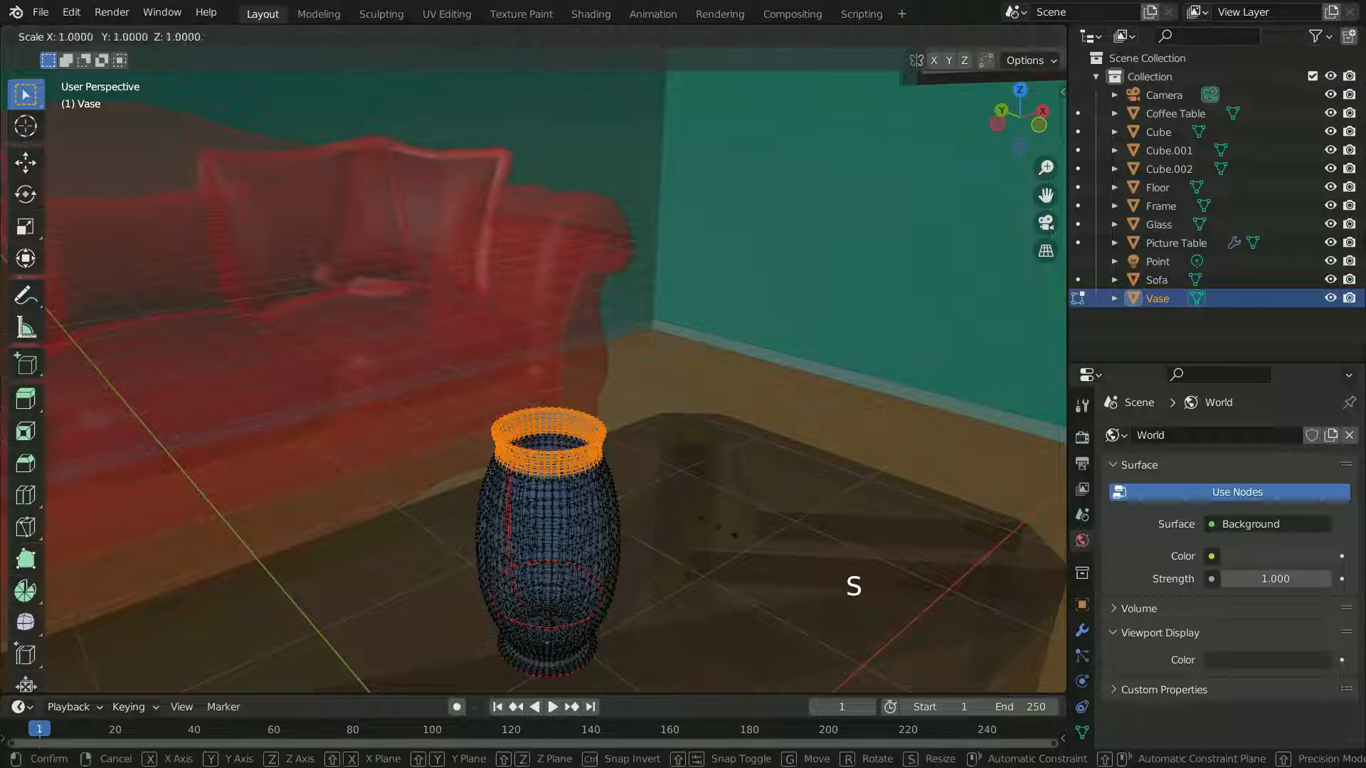
{"action": "left_click", "coordinate": [685, 519]}
{"action": "key", "text": "ctrl+z"}
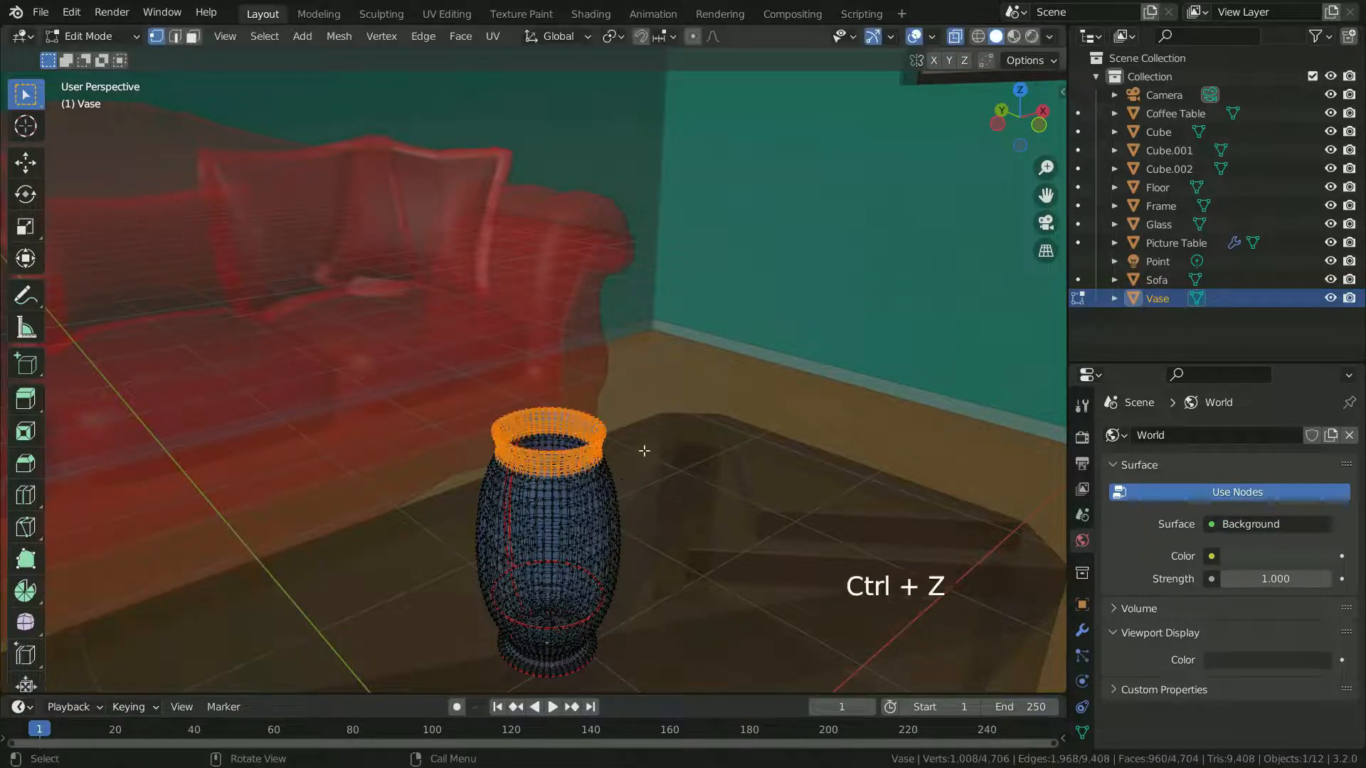
- Leave Edit Mode on the vase, enter it on the sofa, and select one whole rear foot through the see-through mesh
{"action": "mouse_move", "coordinate": [647, 451]}
{"action": "middle_mouse_down"}
{"action": "mouse_move", "coordinate": [607, 487]}
{"action": "mouse_move", "coordinate": [661, 470]}
{"action": "middle_mouse_up"}
{"action": "key", "text": "Tab"}
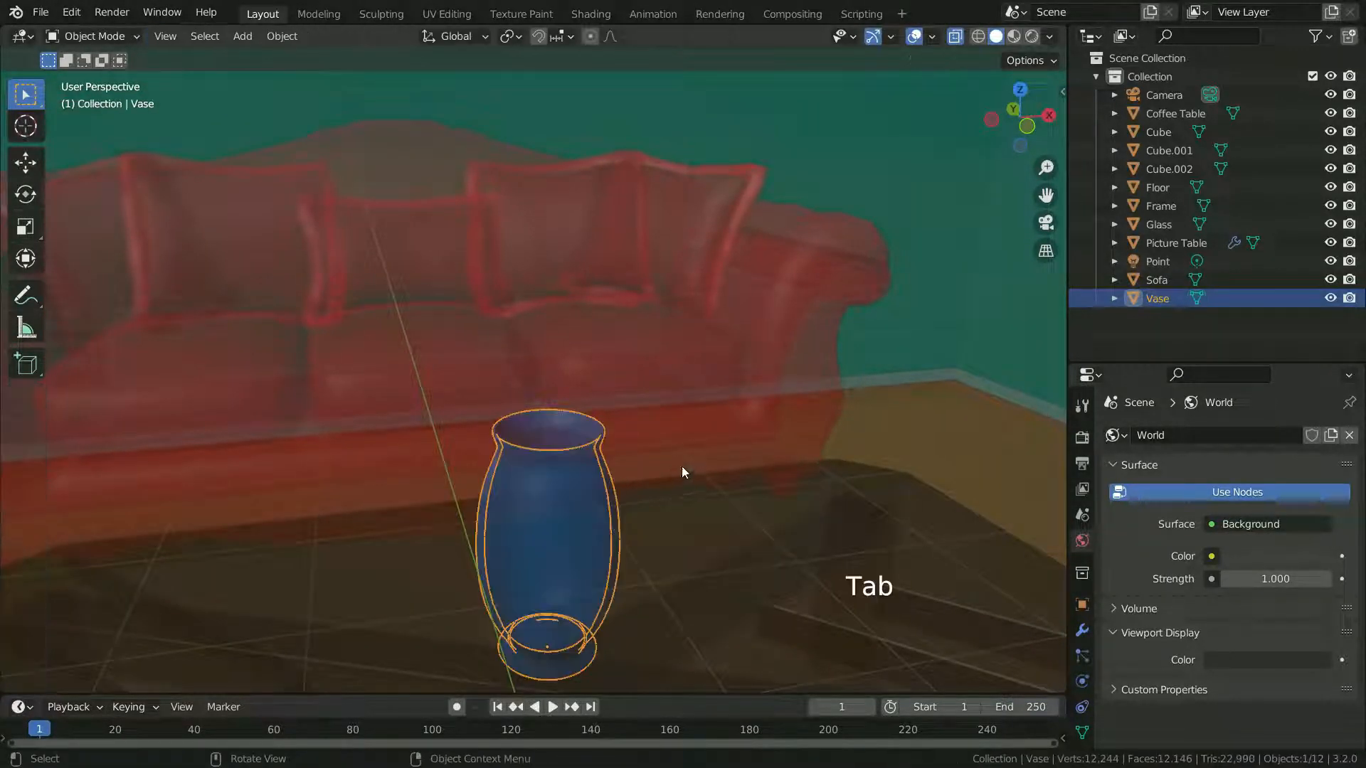
{"action": "scroll", "coordinate": [704, 412], "scroll_direction": "down", "scroll_amount": 3}
{"action": "left_click", "coordinate": [718, 395]}
{"action": "key", "text": "Tab"}
{"action": "scroll", "coordinate": [745, 425], "scroll_direction": "up", "scroll_amount": 10}
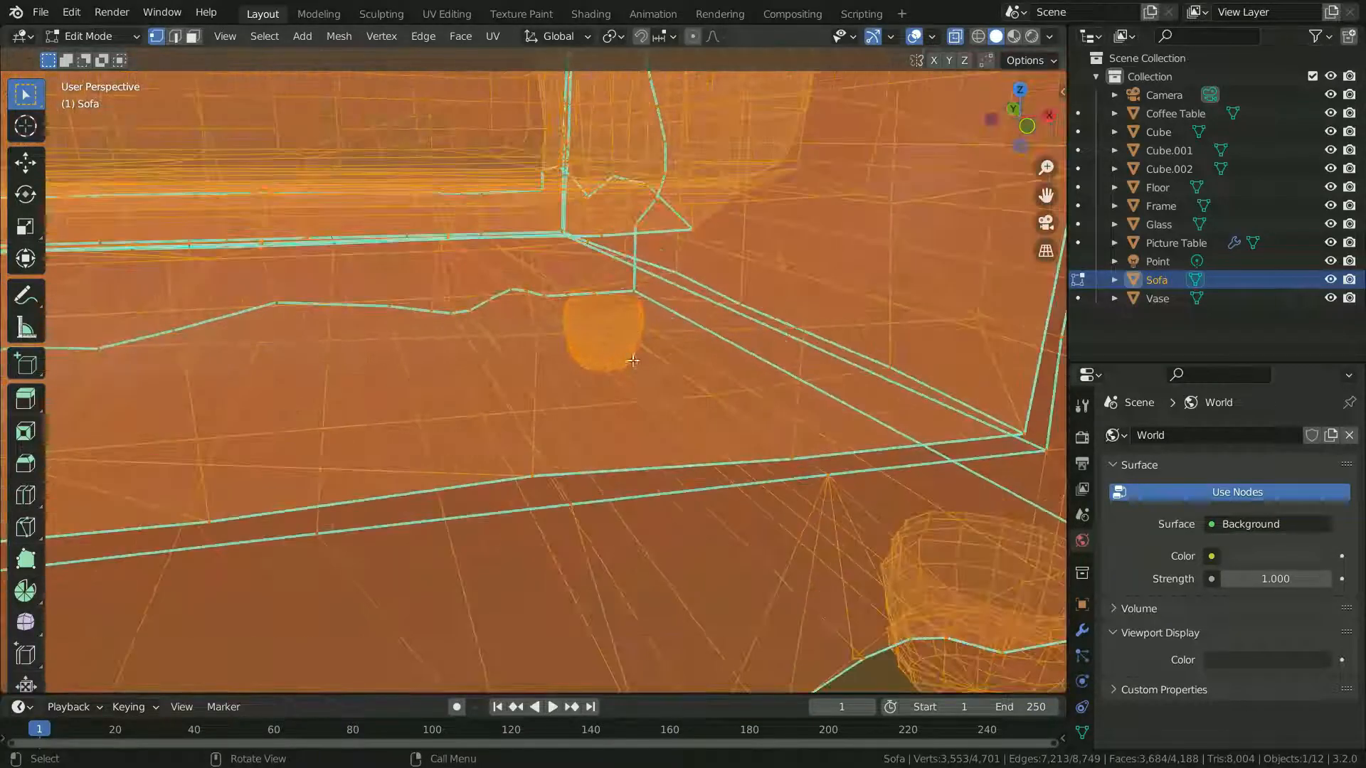
{"action": "left_click", "coordinate": [620, 337]}
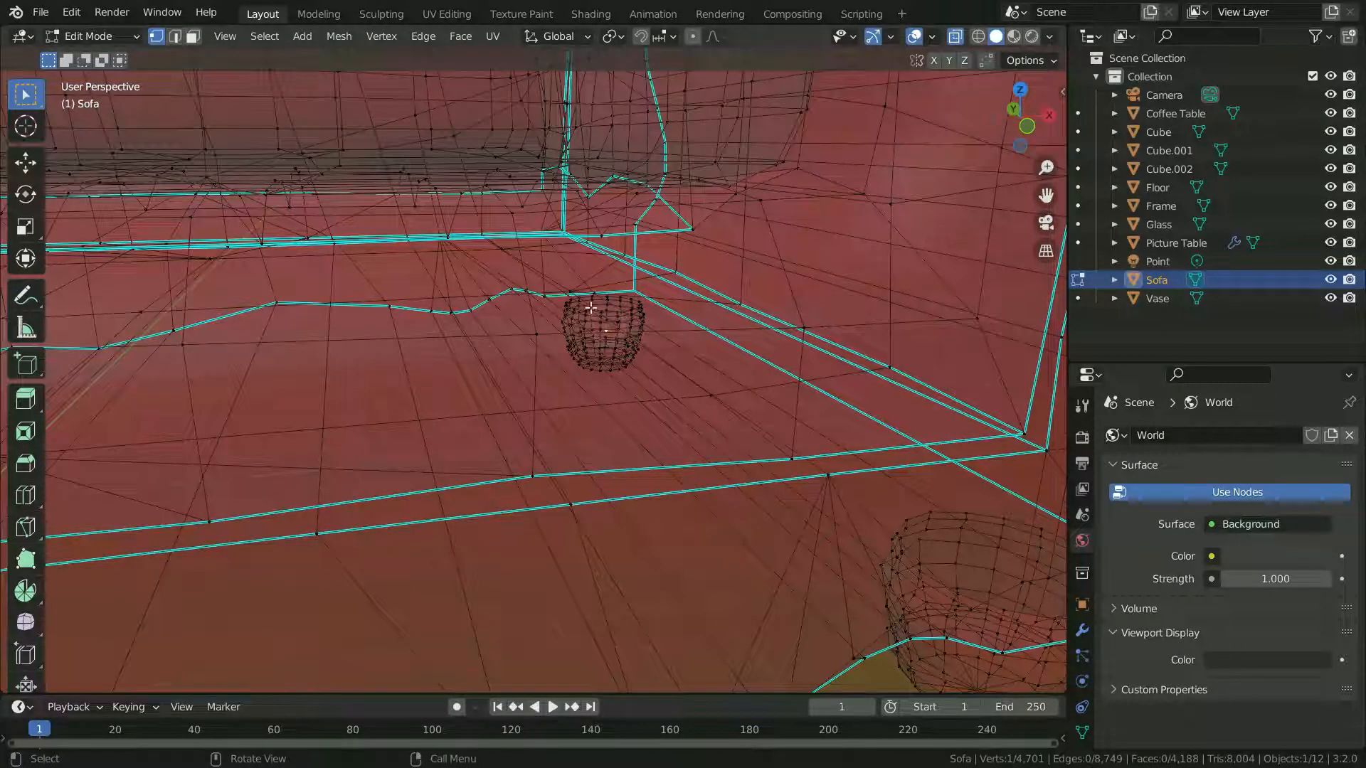
{"action": "key", "text": "l"}
- Check the selected sofa foot from around the sofa, return to Object Mode, and turn X-Ray off
{"action": "scroll", "coordinate": [590, 356], "scroll_direction": "down", "scroll_amount": 5}
{"action": "scroll", "coordinate": [580, 375], "scroll_direction": "down", "scroll_amount": 1}
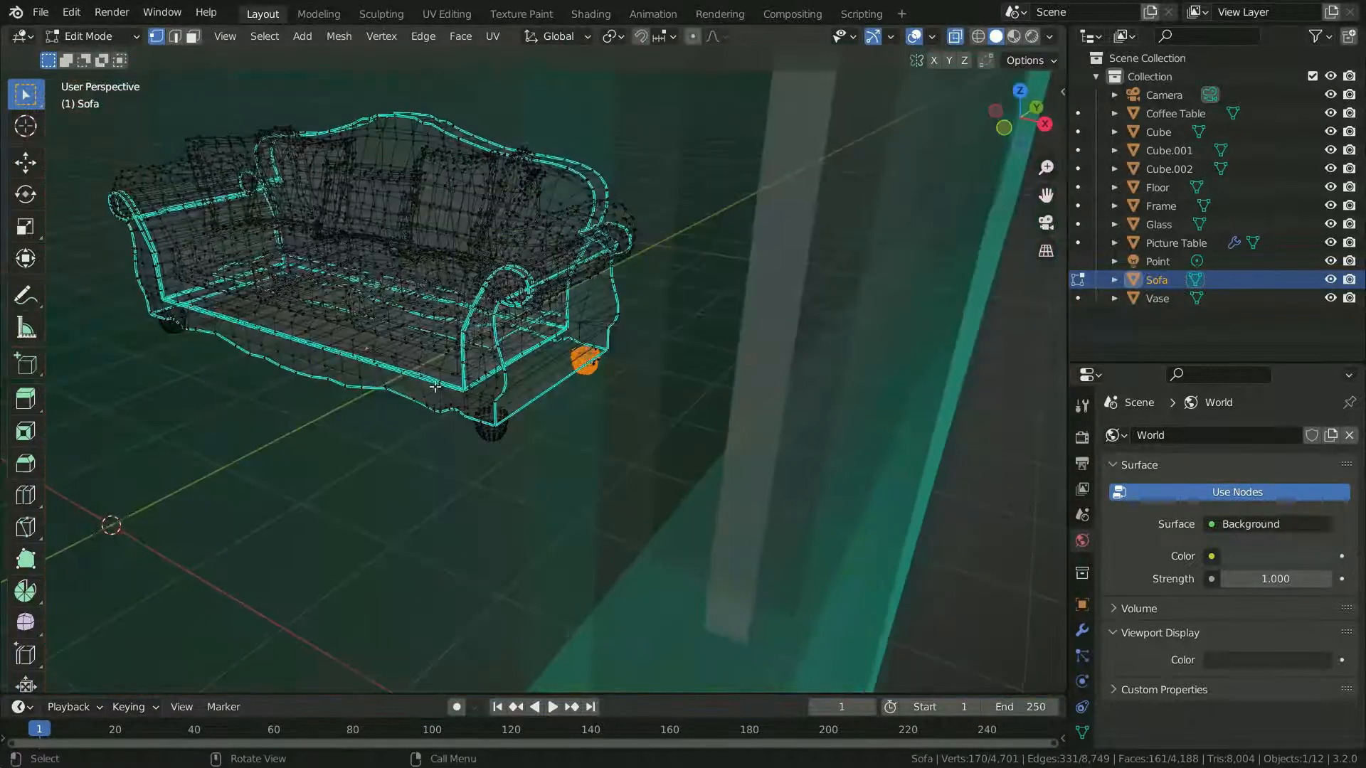
{"action": "middle_click_drag", "start_coordinate": [463, 367], "coordinate": [591, 361]}
{"action": "scroll", "coordinate": [591, 361], "scroll_direction": "up", "scroll_amount": 3}
{"action": "scroll", "coordinate": [626, 434], "scroll_direction": "down", "scroll_amount": 3}
{"action": "key", "text": "Tab"}
{"action": "scroll", "coordinate": [610, 479], "scroll_direction": "down", "scroll_amount": 3}
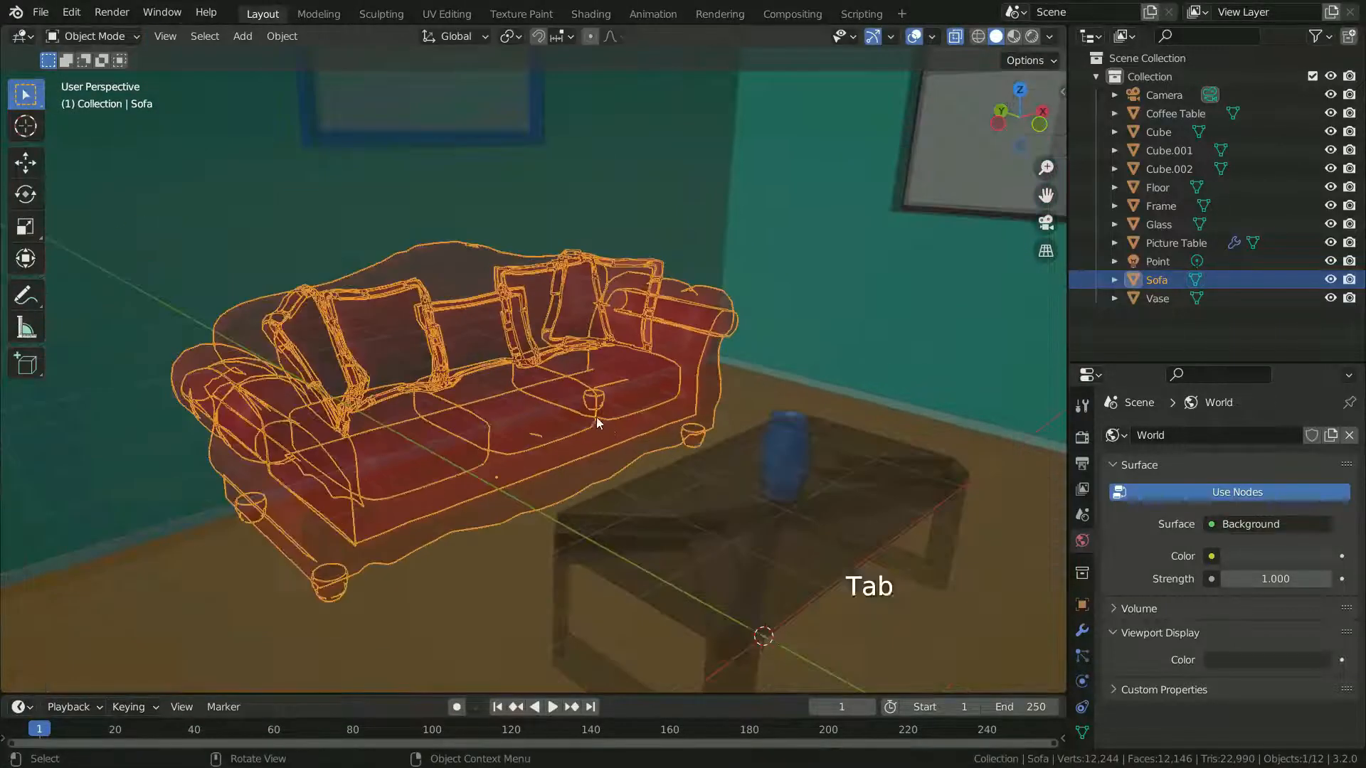
{"action": "key", "text": "alt+z"}
{"action": "scroll", "coordinate": [695, 543], "scroll_direction": "down", "scroll_amount": 2}
{"action": "scroll", "coordinate": [735, 294], "scroll_direction": "up", "scroll_amount": 2}
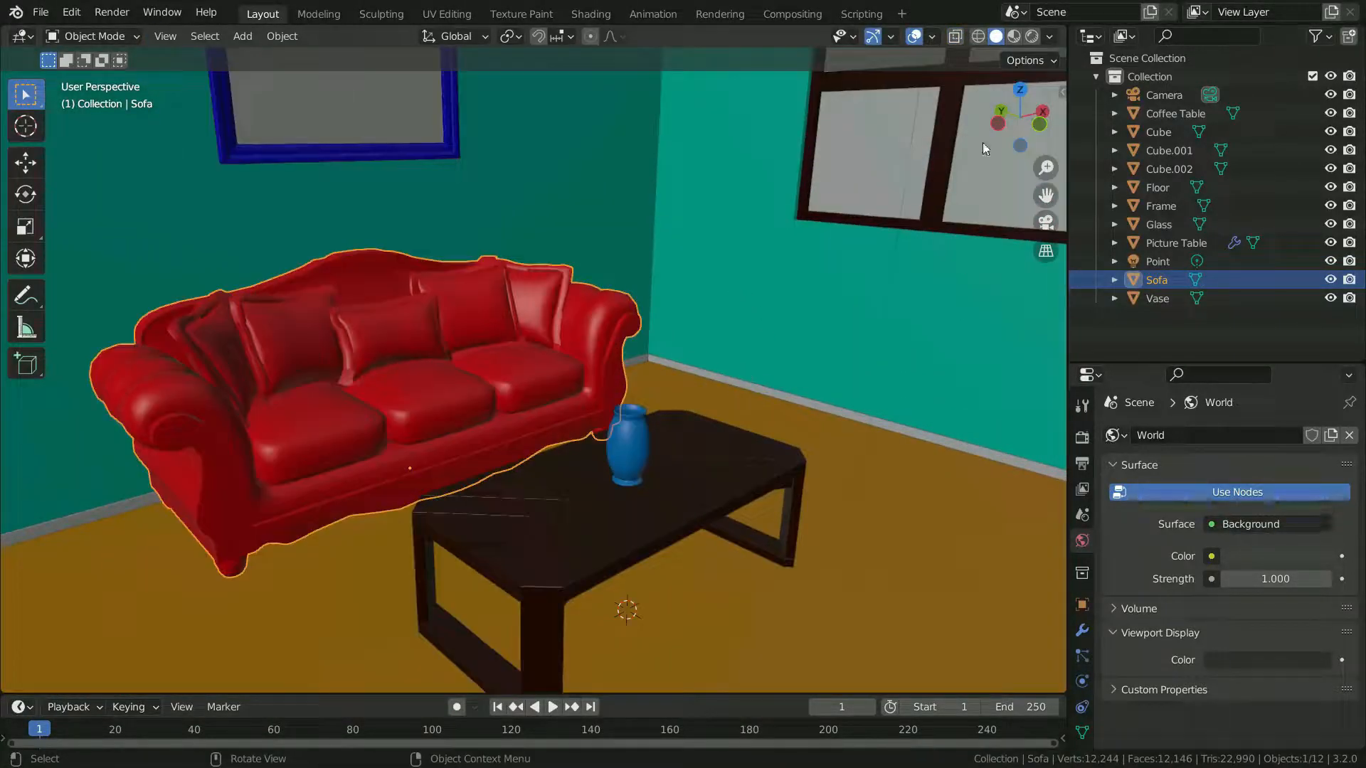
- Enable Shadow in the viewport shading options and select the floor while viewing the whole room
{"action": "left_click", "coordinate": [1049, 36]}
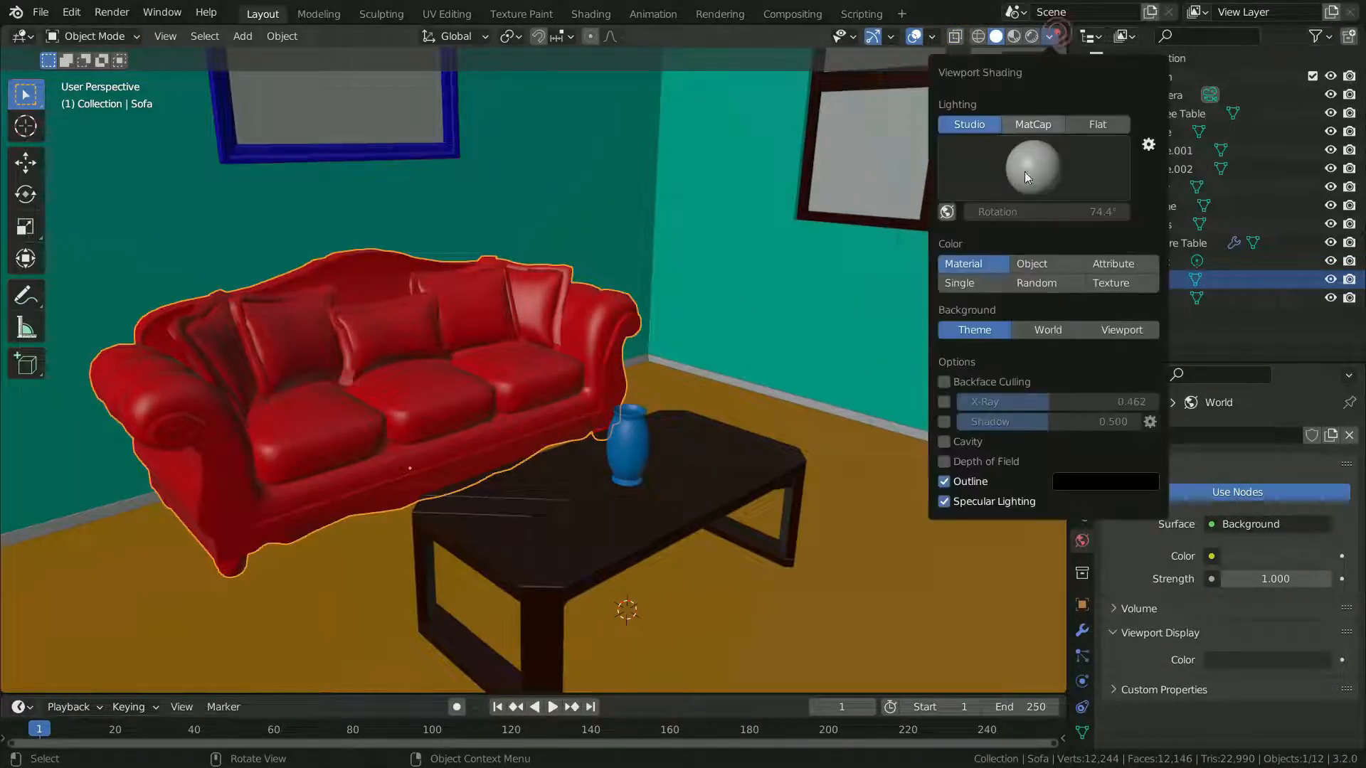
{"action": "left_click", "coordinate": [949, 421]}
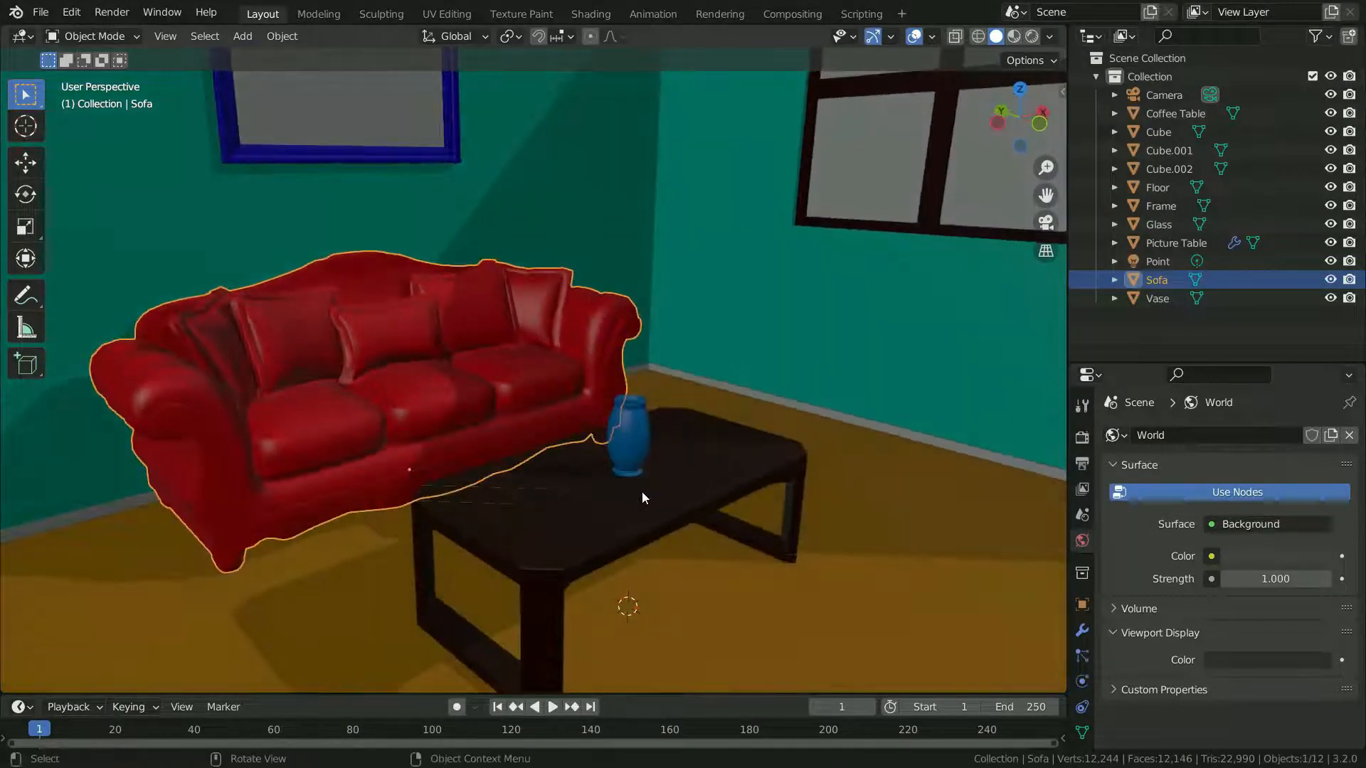
{"action": "scroll", "coordinate": [641, 492], "scroll_direction": "down", "scroll_amount": 5}
{"action": "scroll", "coordinate": [640, 521], "scroll_direction": "up", "scroll_amount": 2}
{"action": "left_click", "coordinate": [759, 515]}
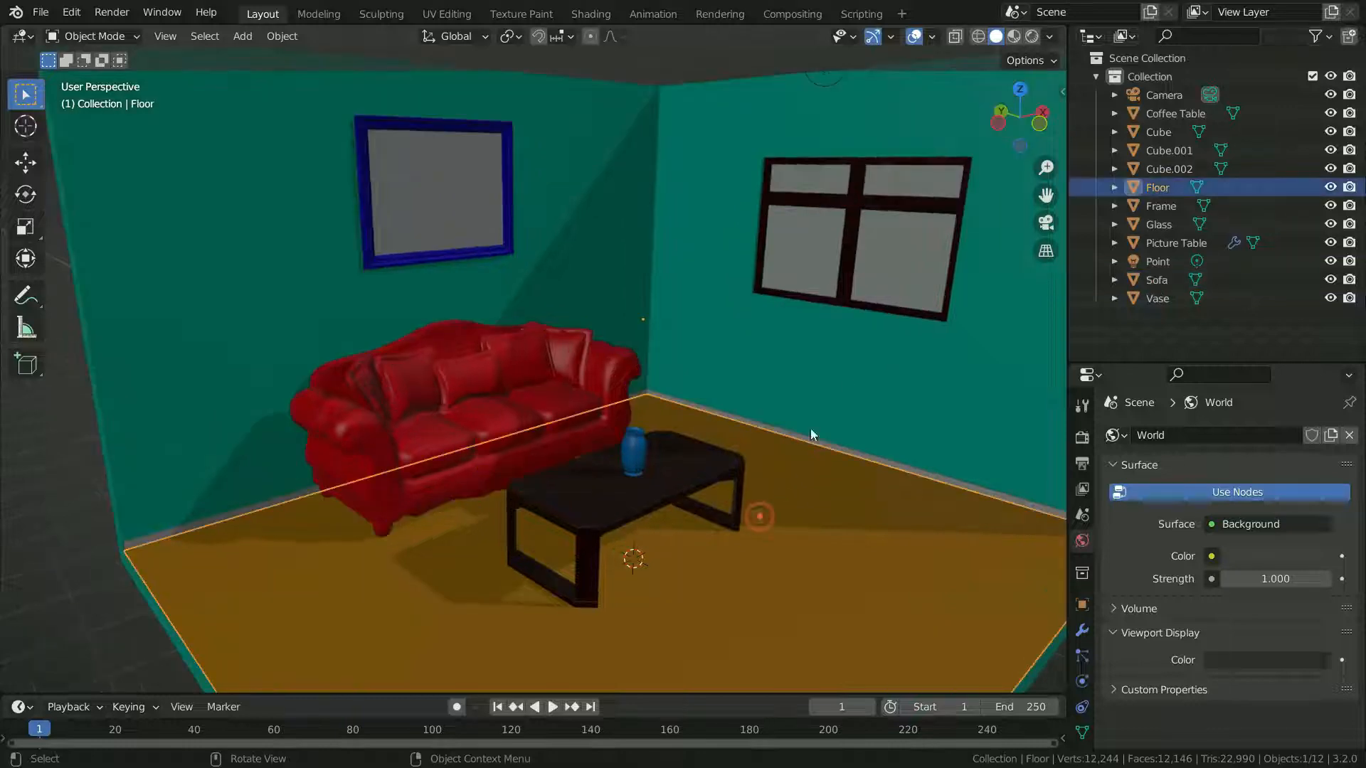
{"action": "left_click", "coordinate": [847, 483]}
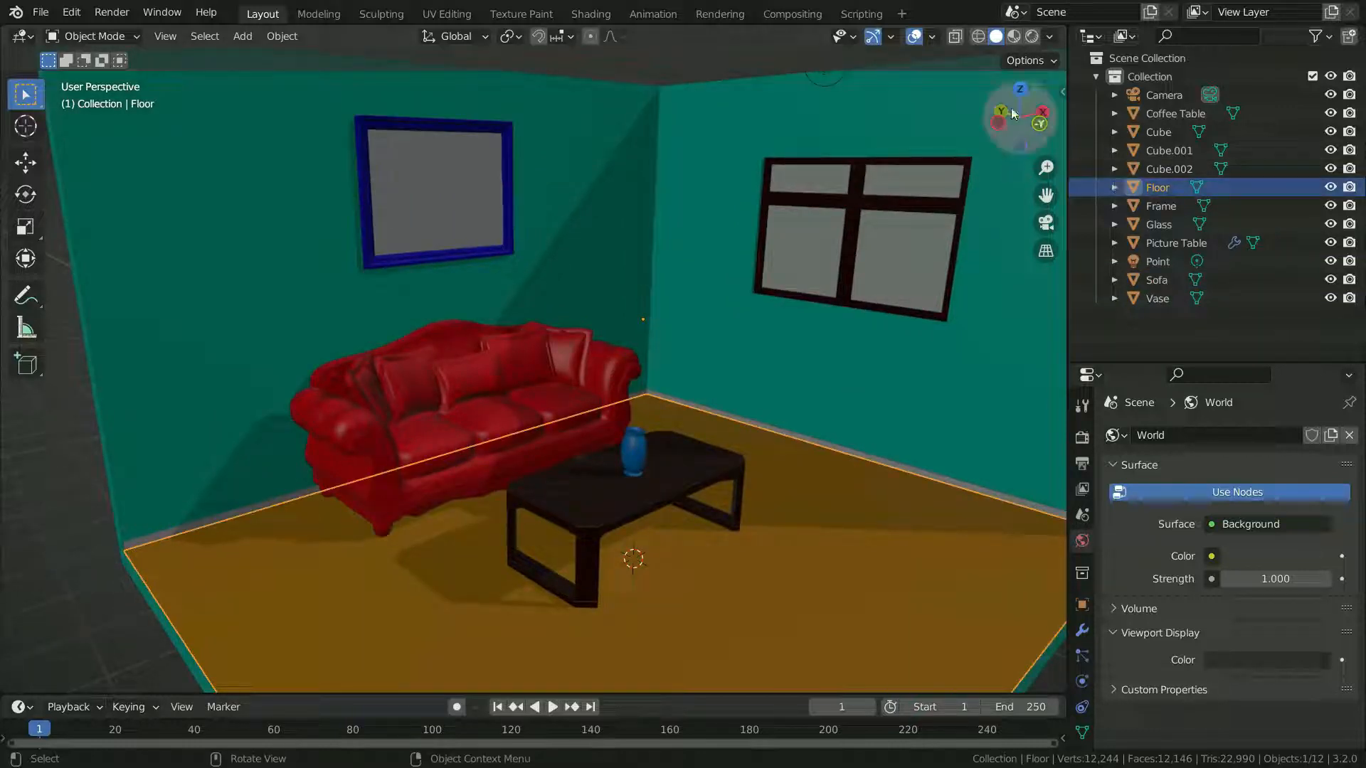
- Set the shadow strength to 0.685 and adjust its light direction, with Shadow Shift 5.4° and Shadow Focus 0.29
{"action": "left_click", "coordinate": [1050, 36]}
{"action": "left_click_drag", "start_coordinate": [1047, 421], "coordinate": [1082, 421]}
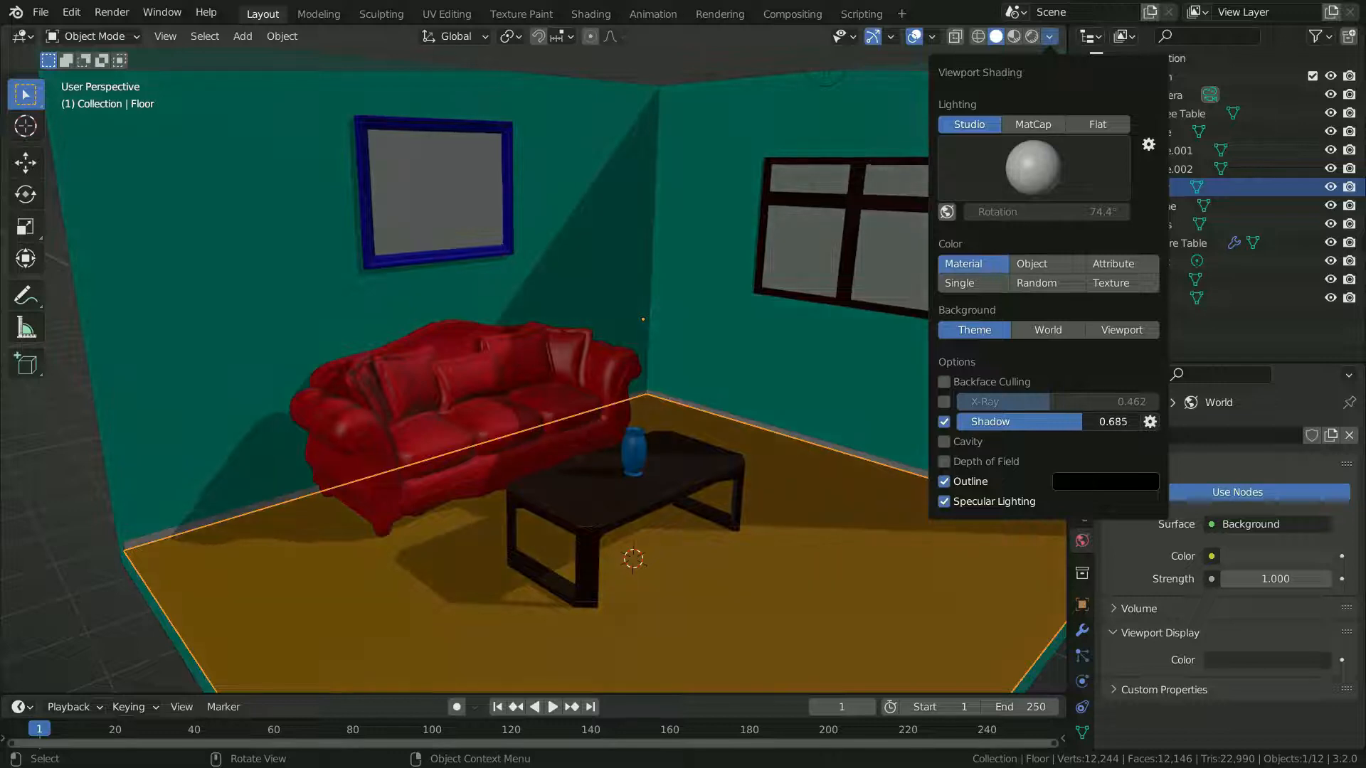
{"action": "left_click", "coordinate": [1150, 421]}
{"action": "left_click_drag", "start_coordinate": [1163, 481], "coordinate": [1144, 533]}
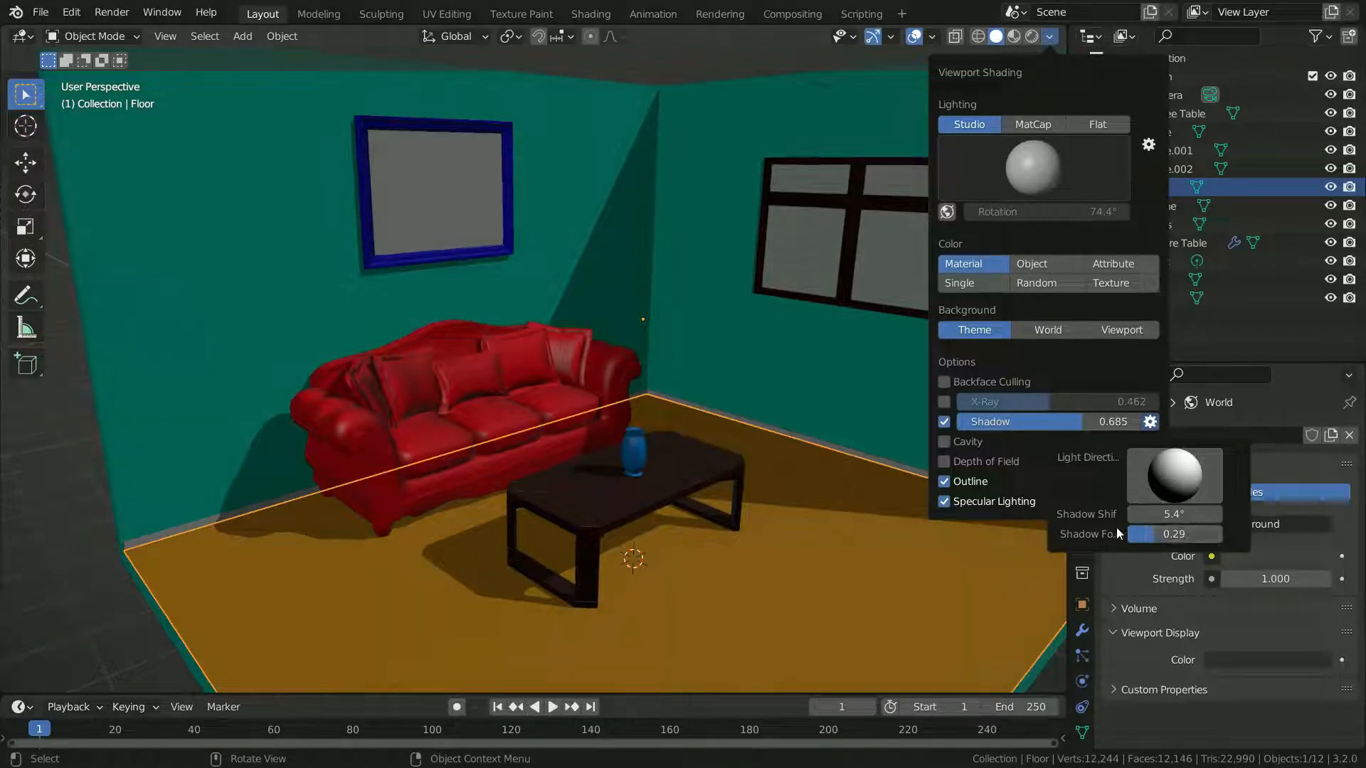
- Enable Cavity in the viewport shading options, deselect the floor, and view the sofa and table more closely
{"action": "left_click", "coordinate": [1051, 36]}
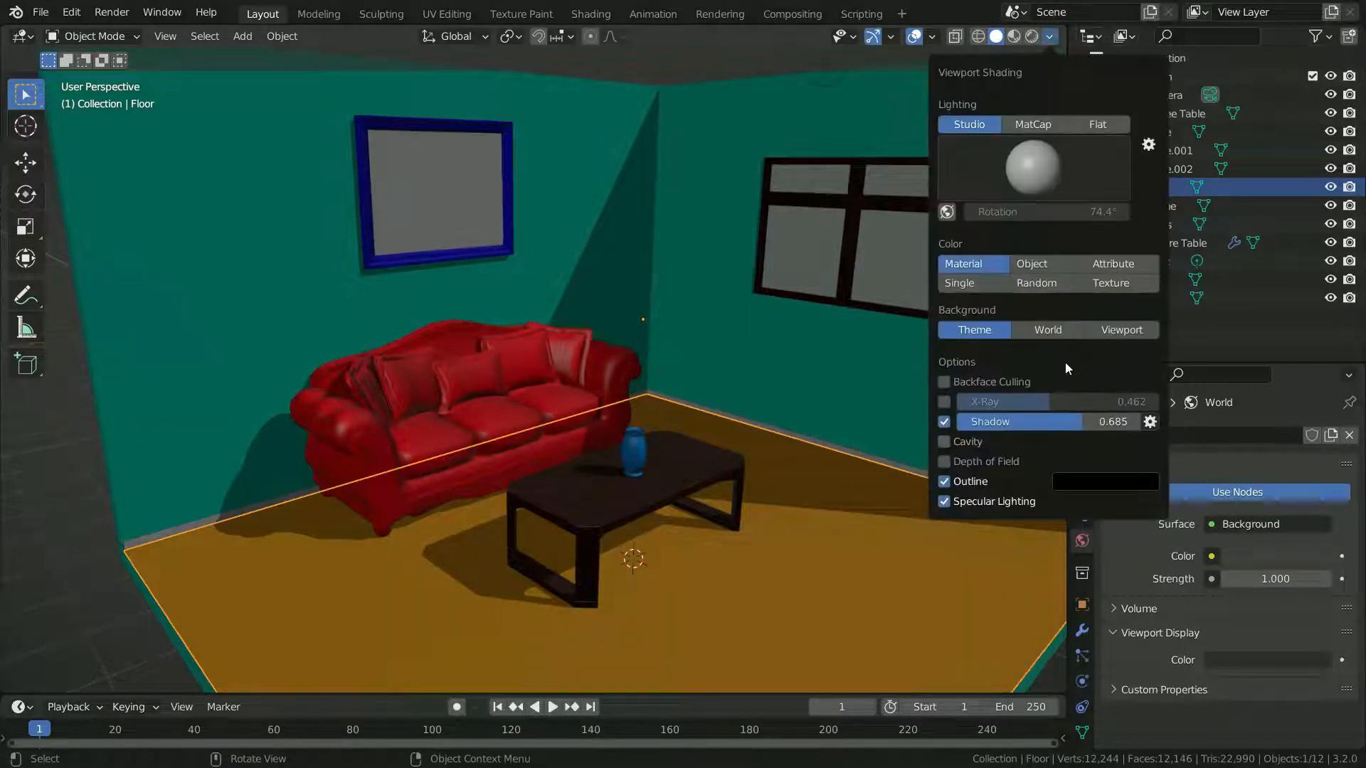
{"action": "left_click", "coordinate": [944, 442]}
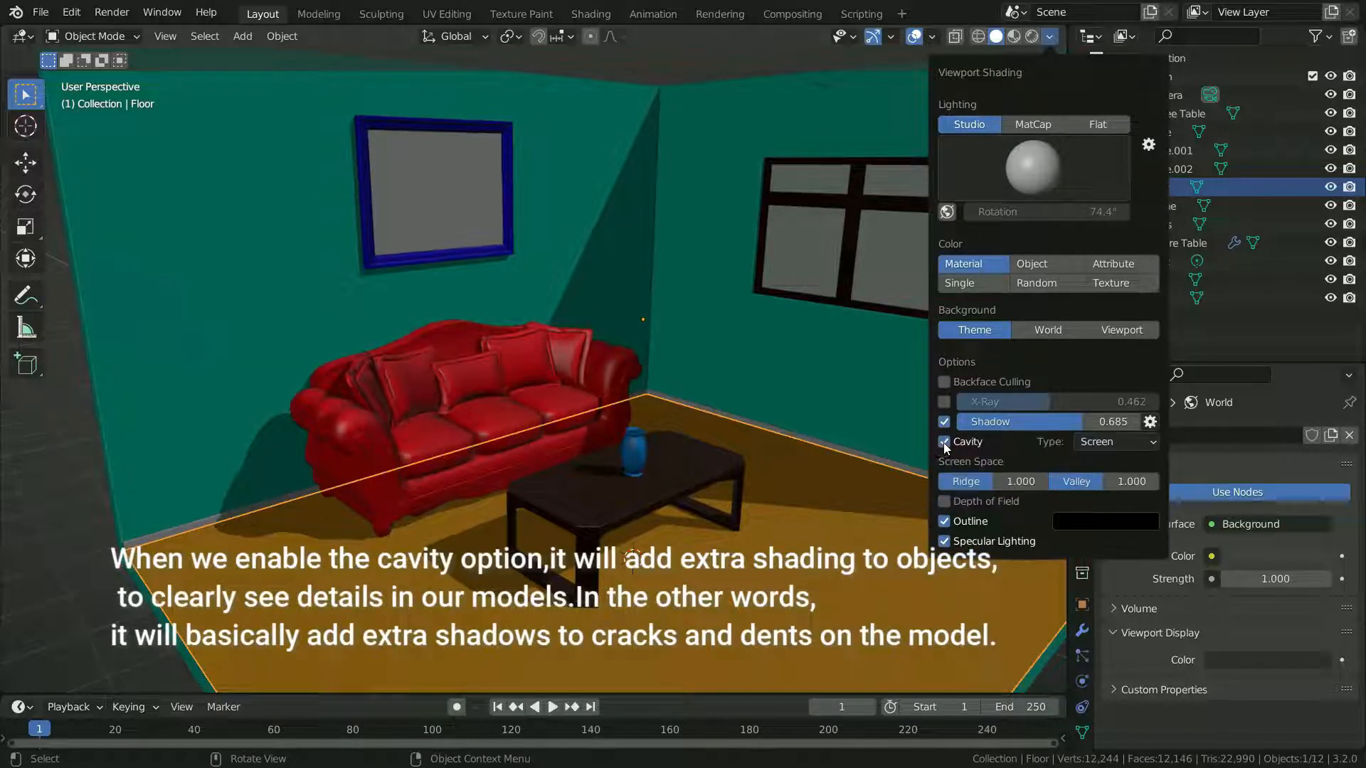
{"action": "scroll", "coordinate": [643, 487], "scroll_direction": "up", "scroll_amount": 2}
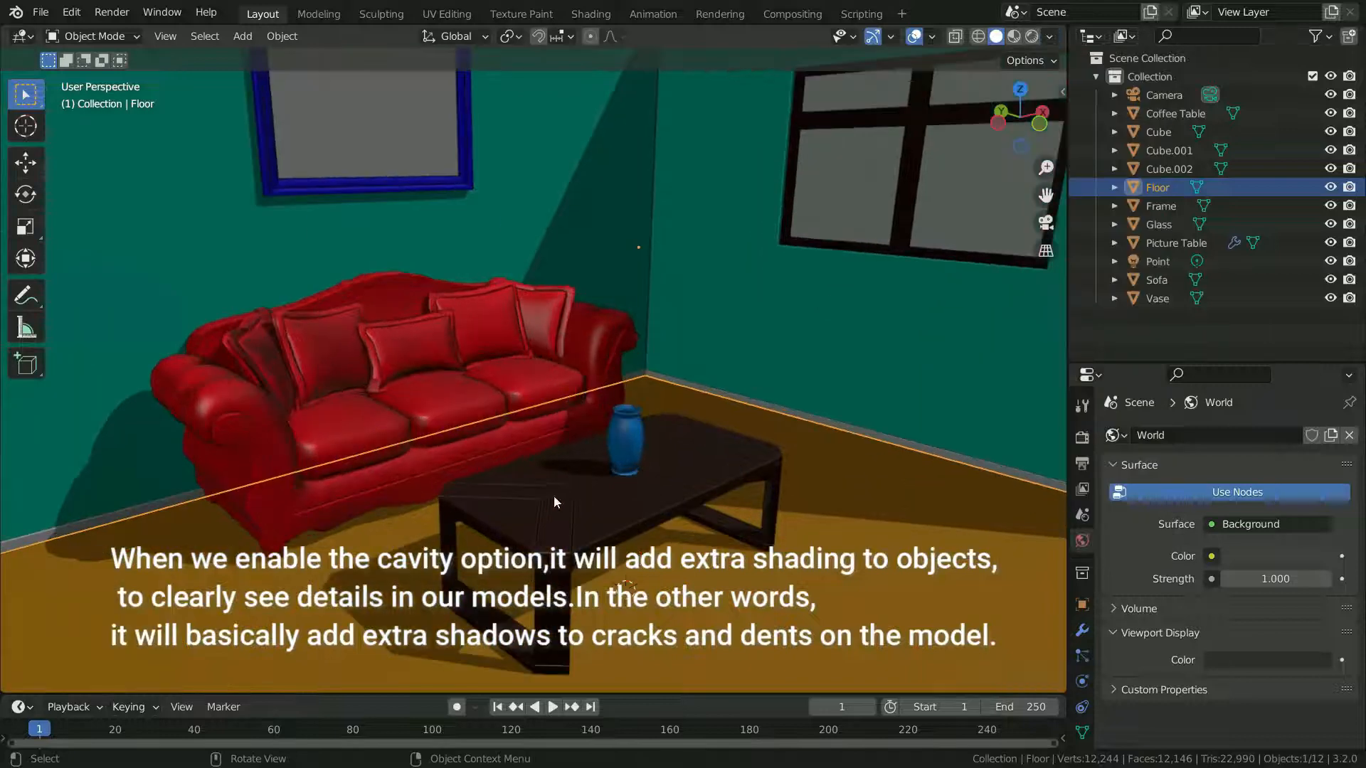
{"action": "scroll", "coordinate": [553, 502], "scroll_direction": "down", "scroll_amount": 2}
{"action": "left_click", "coordinate": [119, 649]}
{"action": "scroll", "coordinate": [596, 501], "scroll_direction": "up", "scroll_amount": 4}
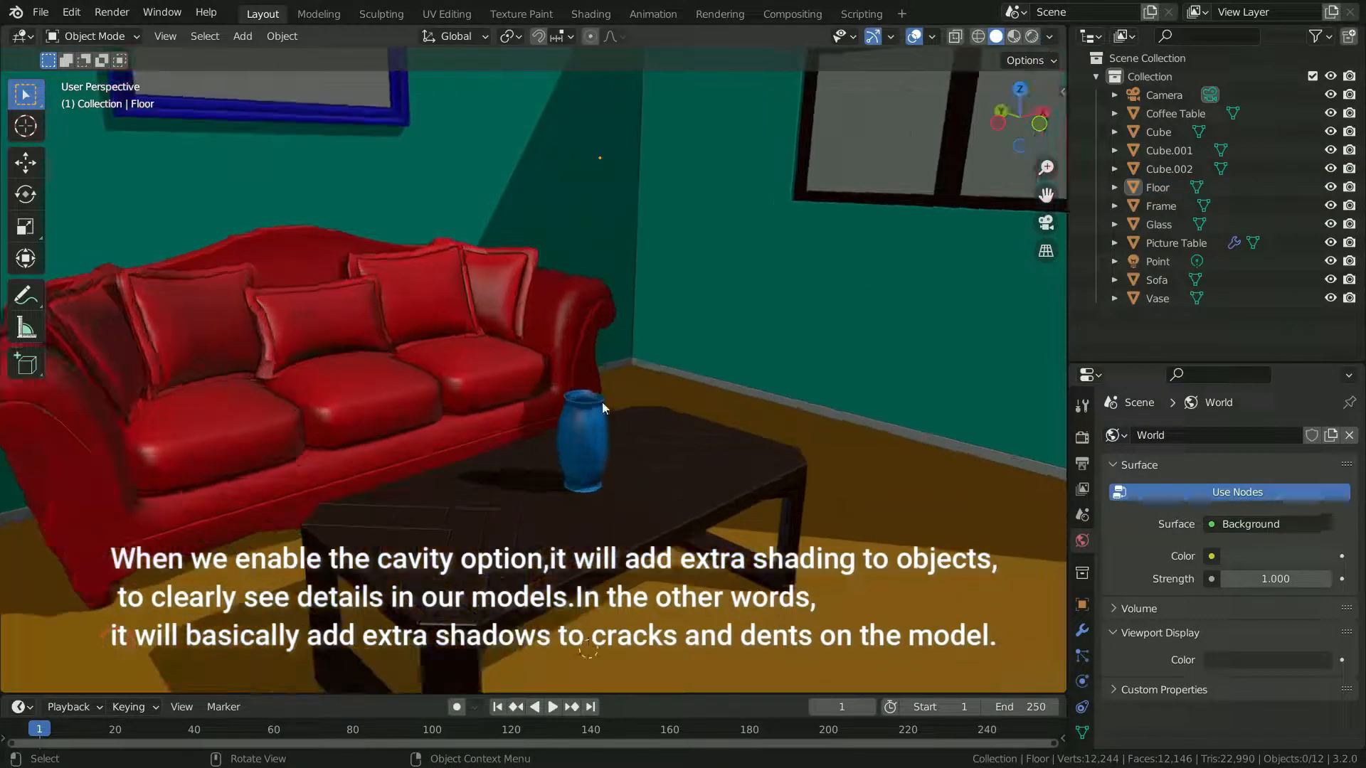
- Toggle Cavity repeatedly to compare the detail on the sofa and coffee table, and leave it on
{"action": "left_click", "coordinate": [1050, 37]}
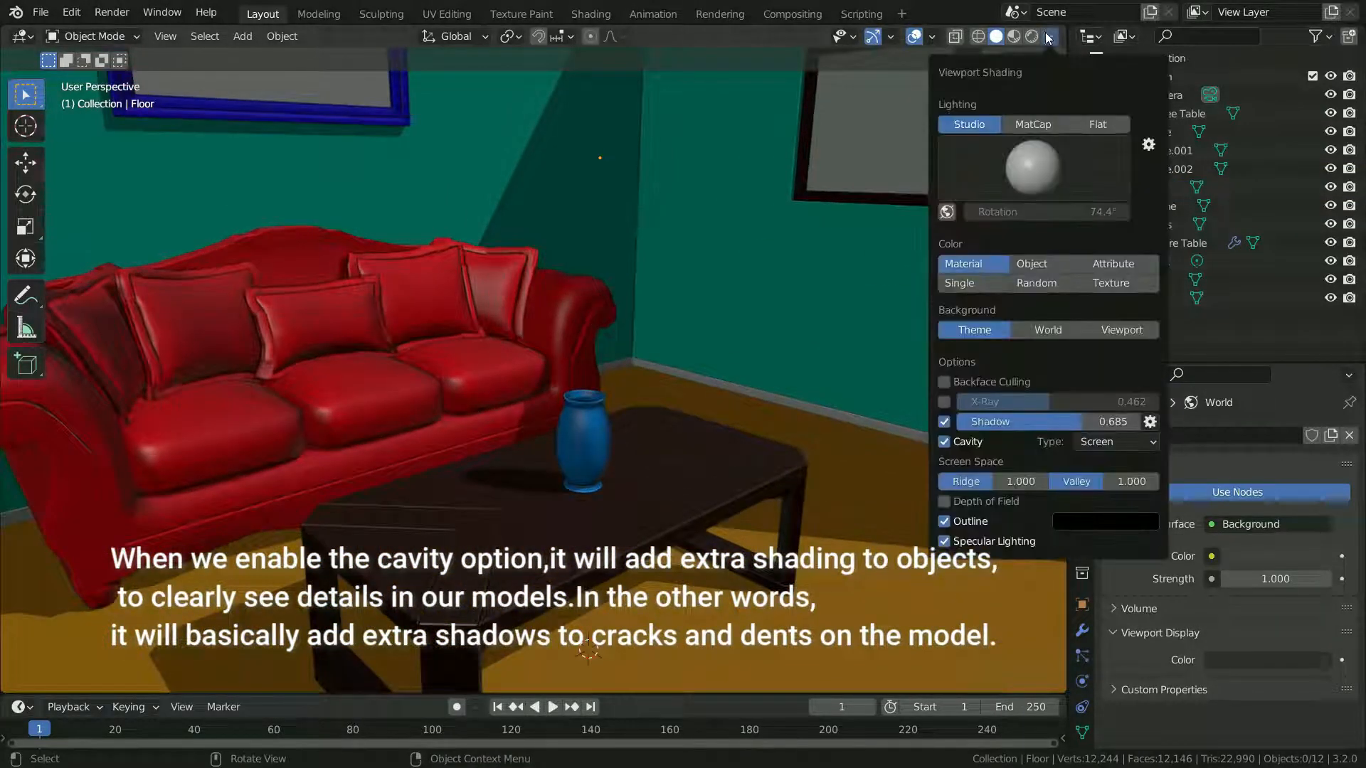
{"action": "left_click", "coordinate": [944, 442]}
{"action": "left_click", "coordinate": [945, 441]}
{"action": "left_click", "coordinate": [944, 442]}
{"action": "left_click", "coordinate": [944, 442]}
{"action": "left_click", "coordinate": [944, 442]}
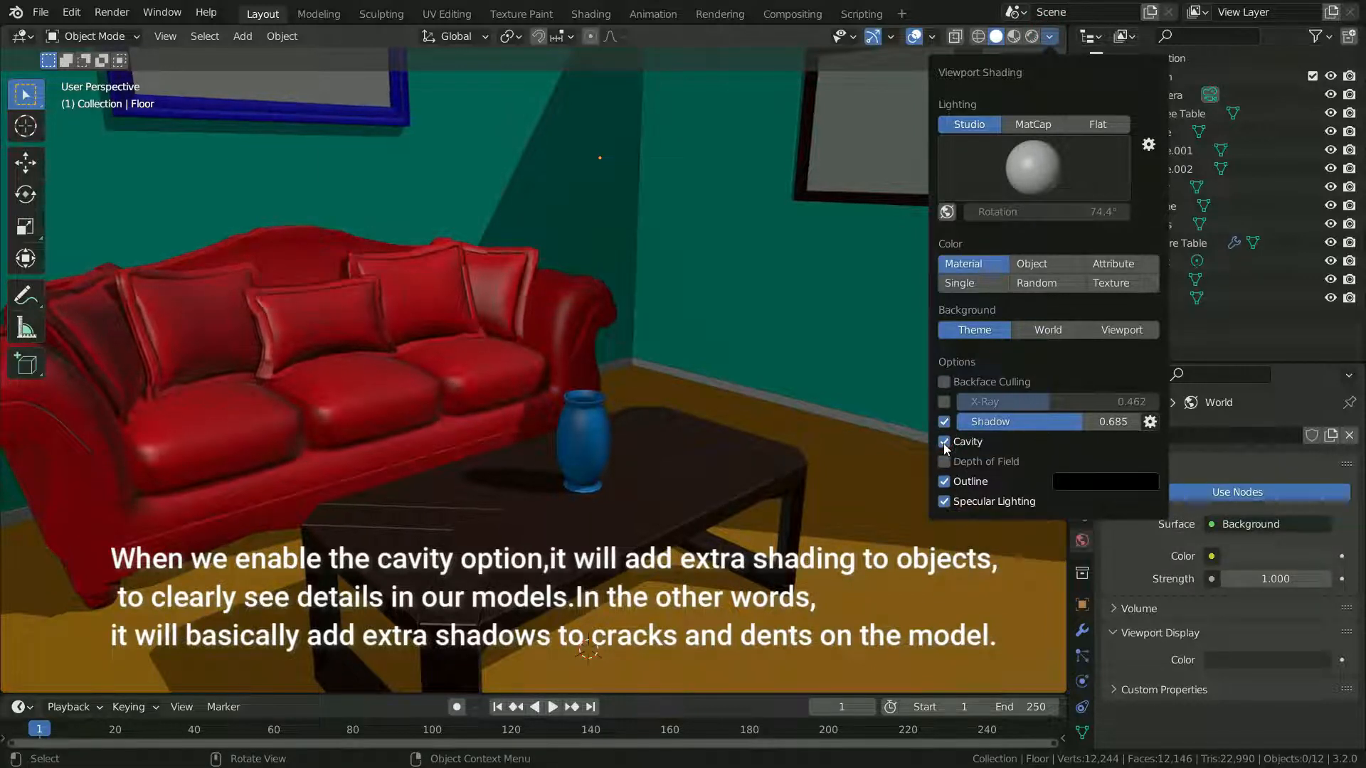
{"action": "left_click", "coordinate": [944, 442]}
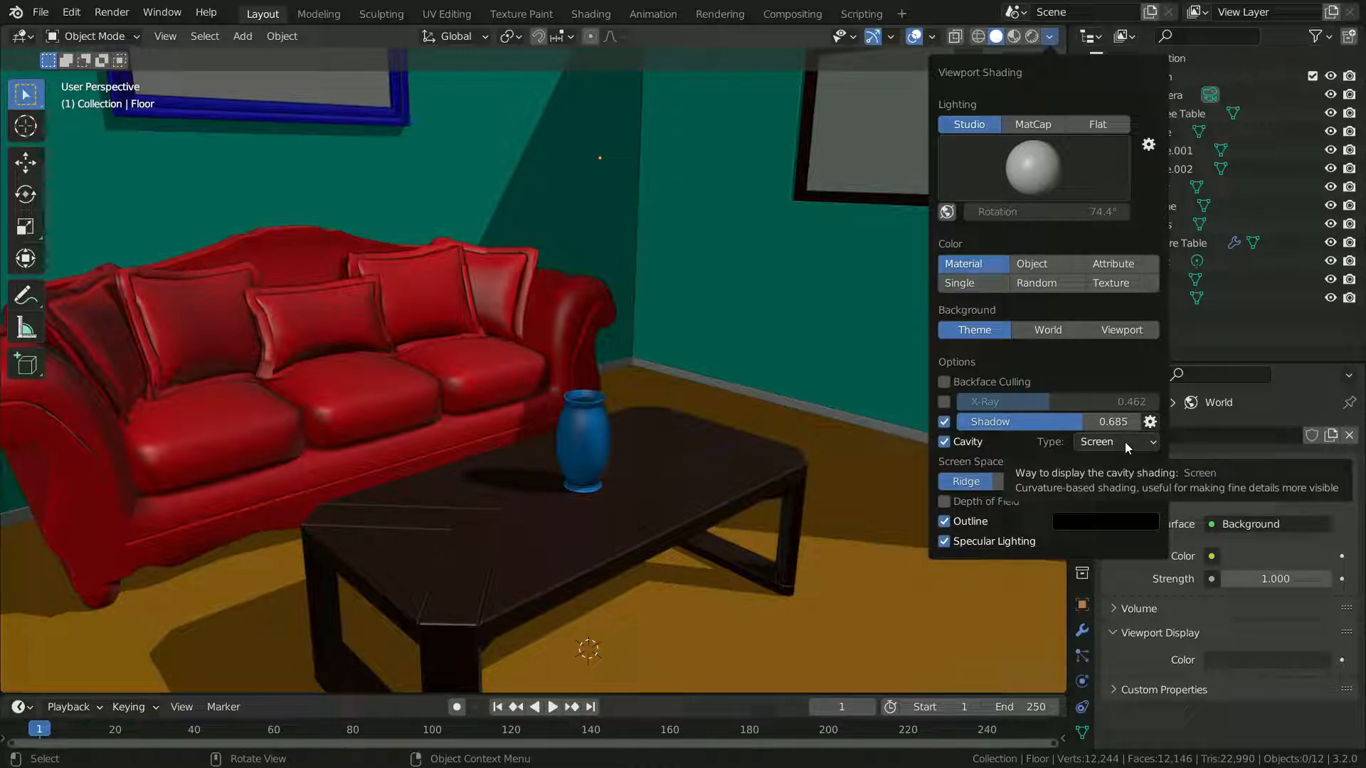
- Try the World cavity type, view the vase up close, and switch the type back to Screen
{"action": "left_click", "coordinate": [1125, 442]}
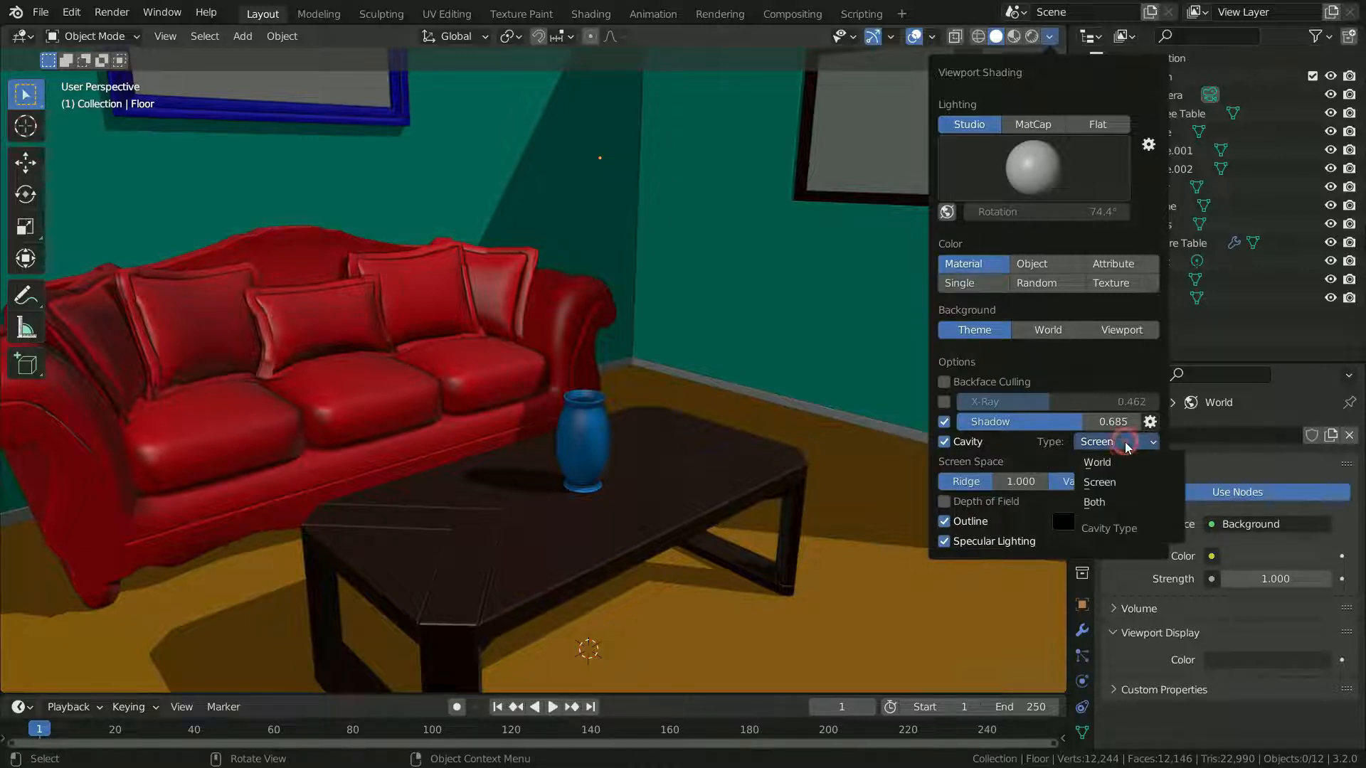
{"action": "left_click", "coordinate": [1112, 464]}
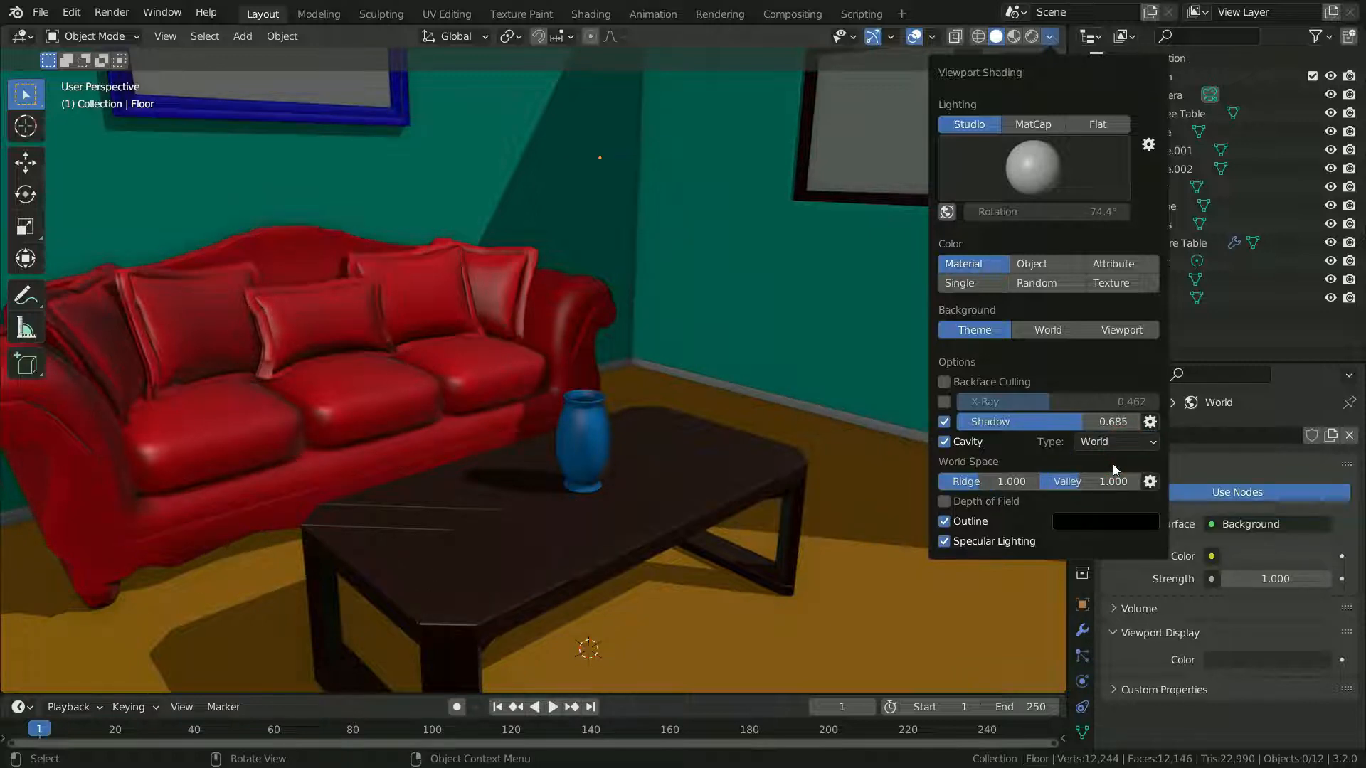
{"action": "scroll", "coordinate": [641, 456], "scroll_direction": "up", "scroll_amount": 4}
{"action": "scroll", "coordinate": [652, 463], "scroll_direction": "up", "scroll_amount": 2}
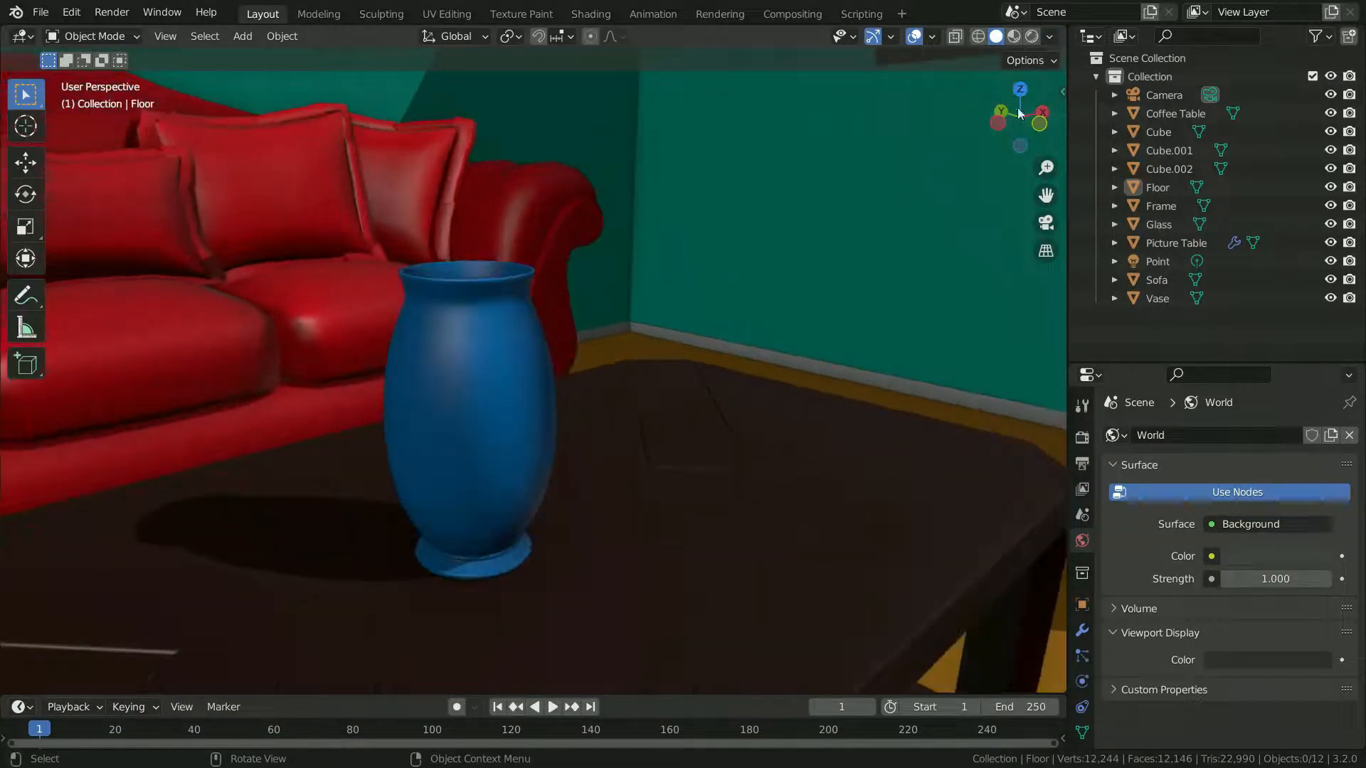
{"action": "left_click", "coordinate": [1050, 36]}
{"action": "left_click", "coordinate": [1113, 441]}
{"action": "left_click", "coordinate": [1107, 480]}
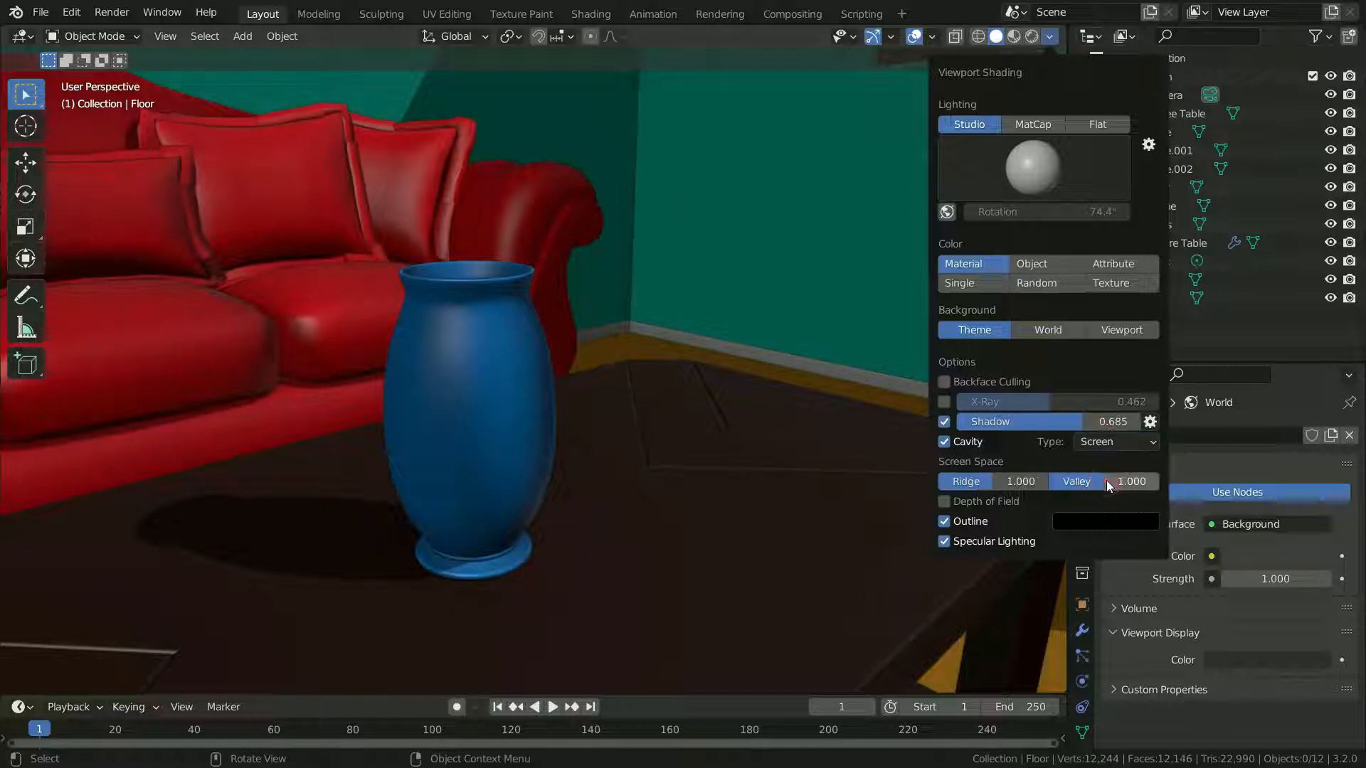
- Try the Both cavity type and set it back to Screen
{"action": "left_click", "coordinate": [1117, 442]}
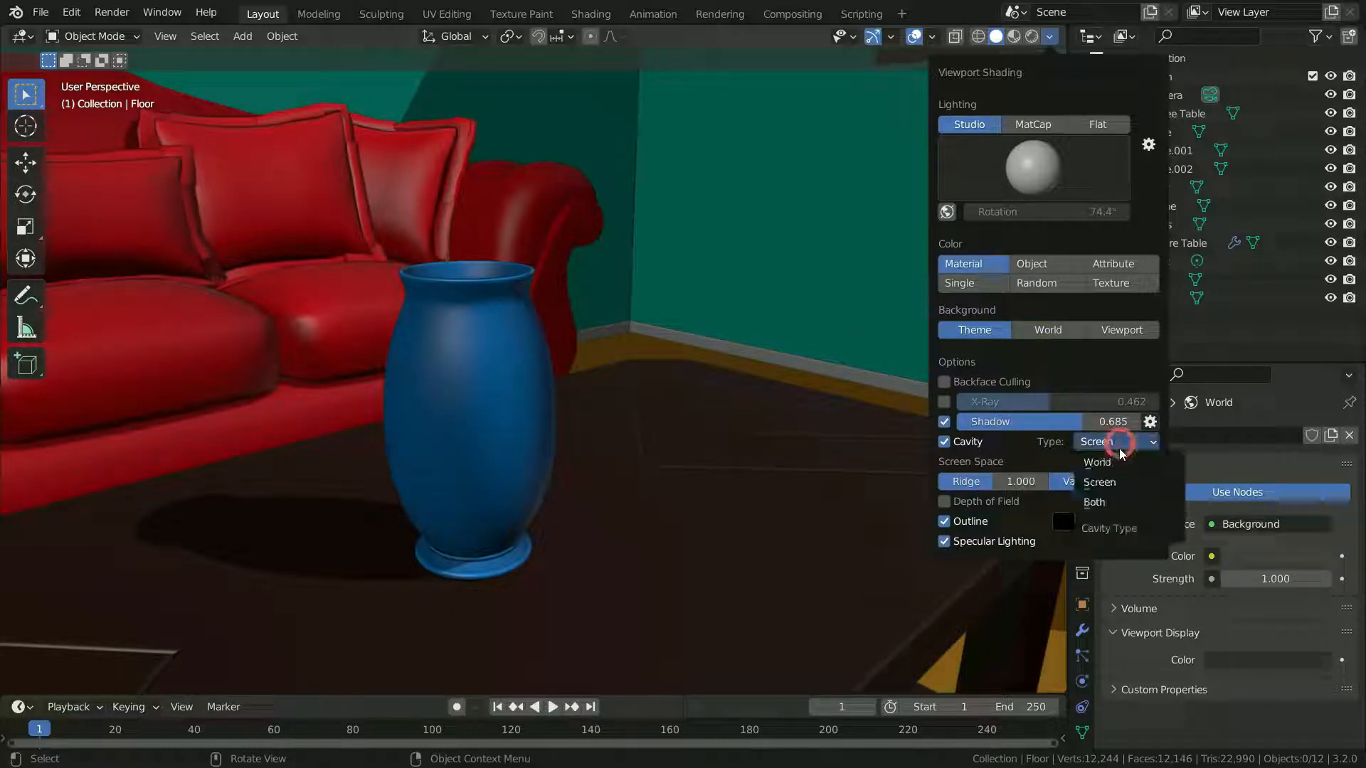
{"action": "left_click", "coordinate": [1107, 500]}
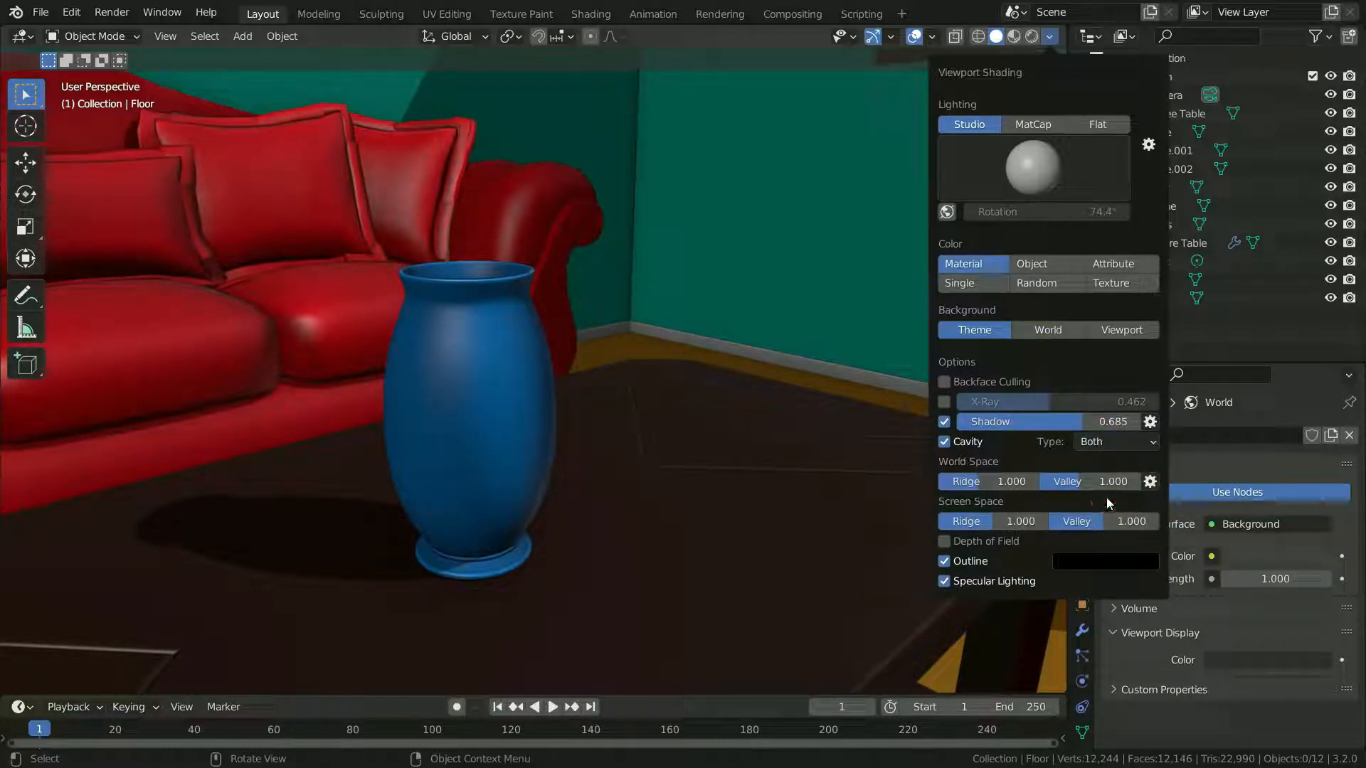
{"action": "left_click", "coordinate": [1049, 37]}
{"action": "left_click", "coordinate": [1097, 442]}
{"action": "left_click", "coordinate": [1107, 482]}
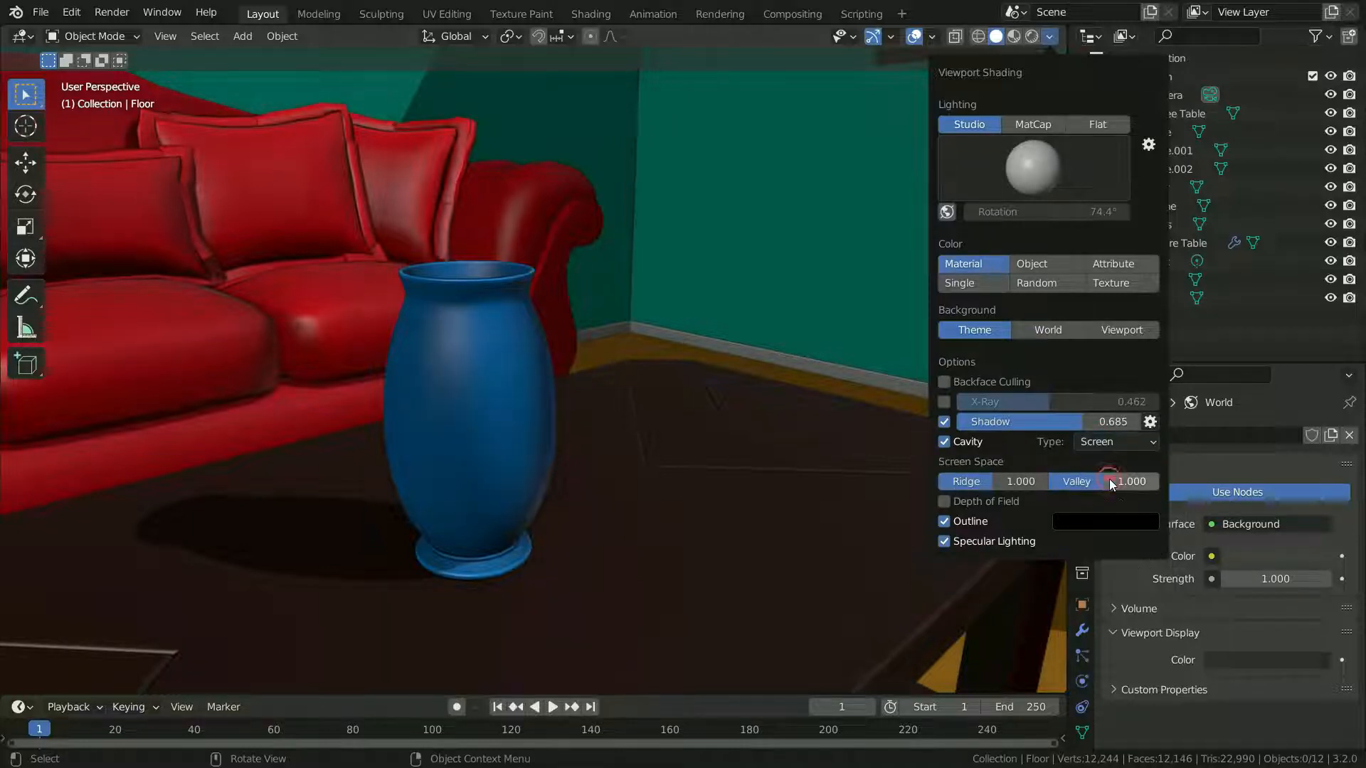
- Set the Screen Space Ridge to 2.000 and view the highlighted edges on the coffee table up close
{"action": "left_click_drag", "start_coordinate": [976, 481], "coordinate": [1048, 481]}
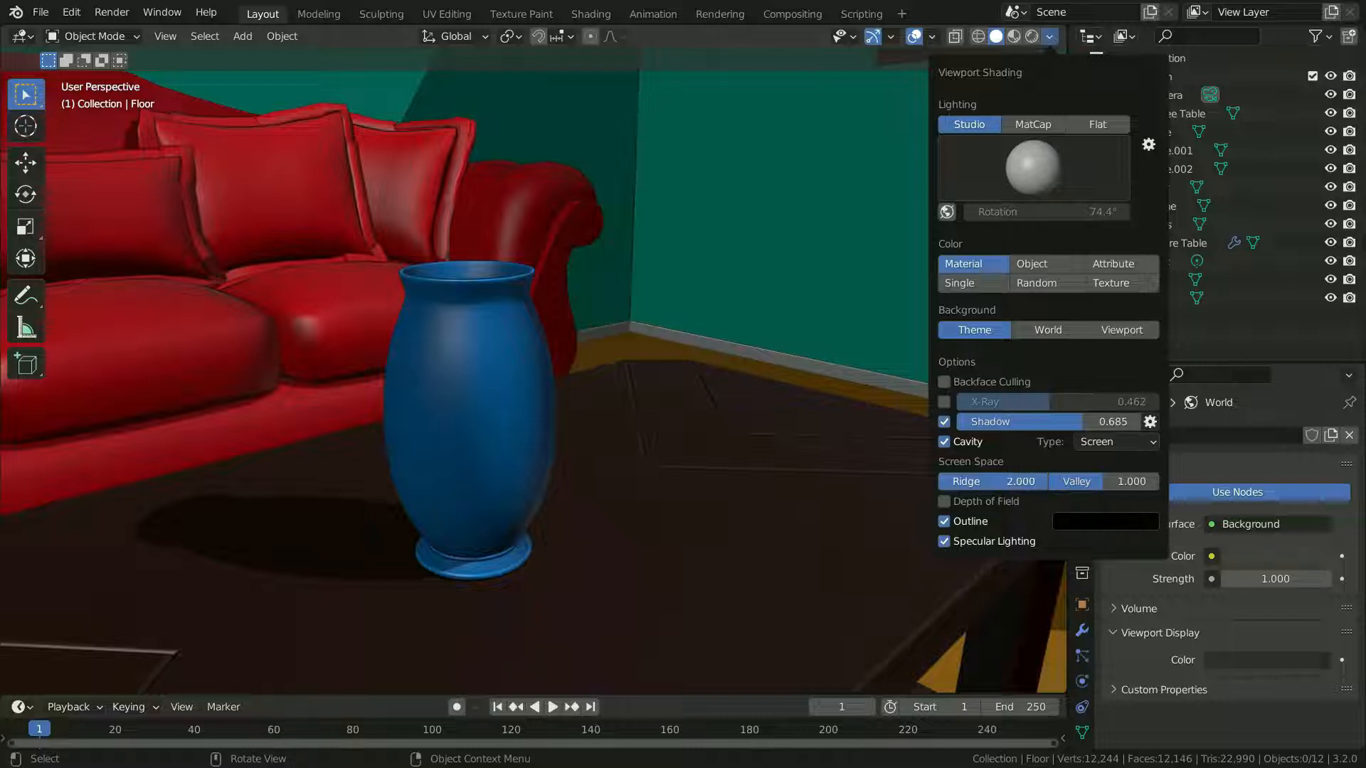
{"action": "middle_click_drag", "start_coordinate": [787, 429], "coordinate": [656, 480]}
{"action": "scroll", "coordinate": [835, 418], "scroll_direction": "up", "scroll_amount": 5}
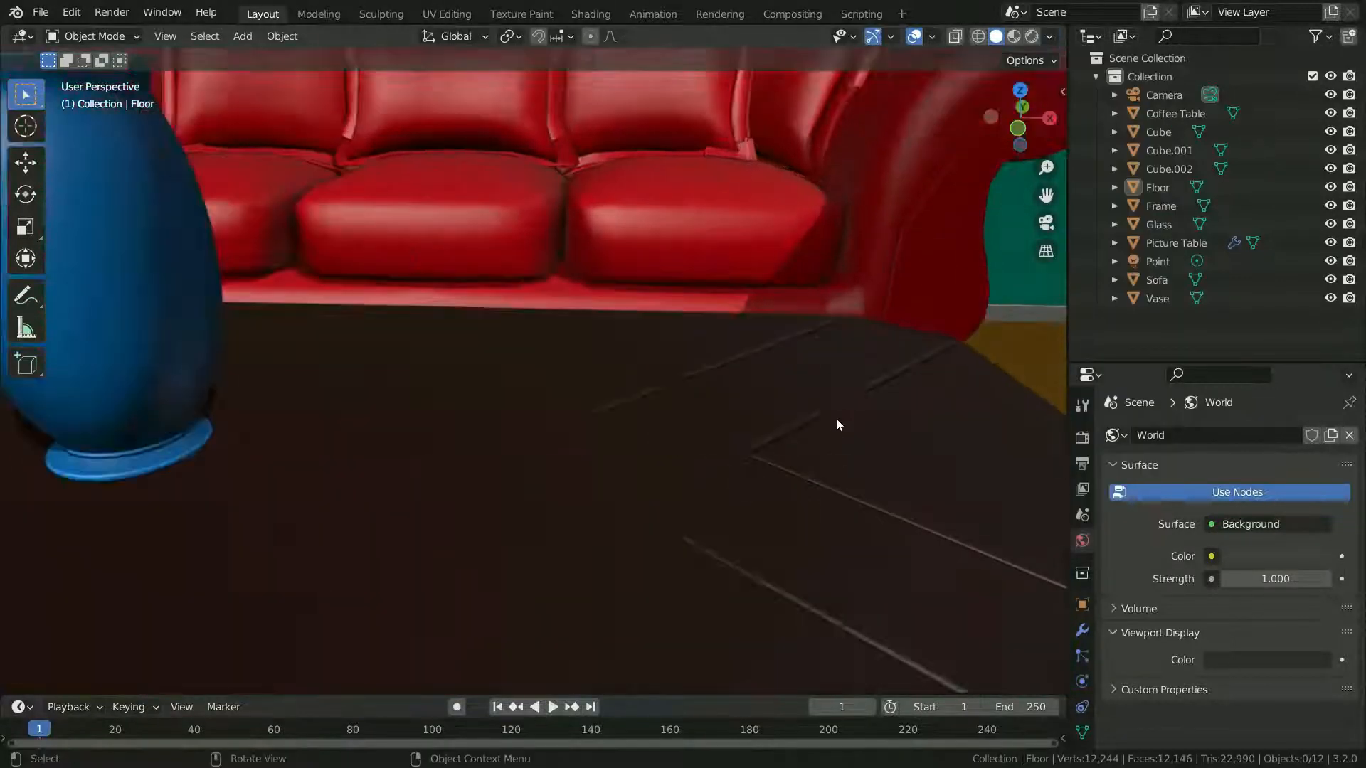
- Set the Screen Space Ridge to 1.551, try Valley at 0.000, raise Valley again, and view the whole room
{"action": "left_click", "coordinate": [1052, 36]}
{"action": "left_click_drag", "start_coordinate": [1011, 484], "coordinate": [1048, 481]}
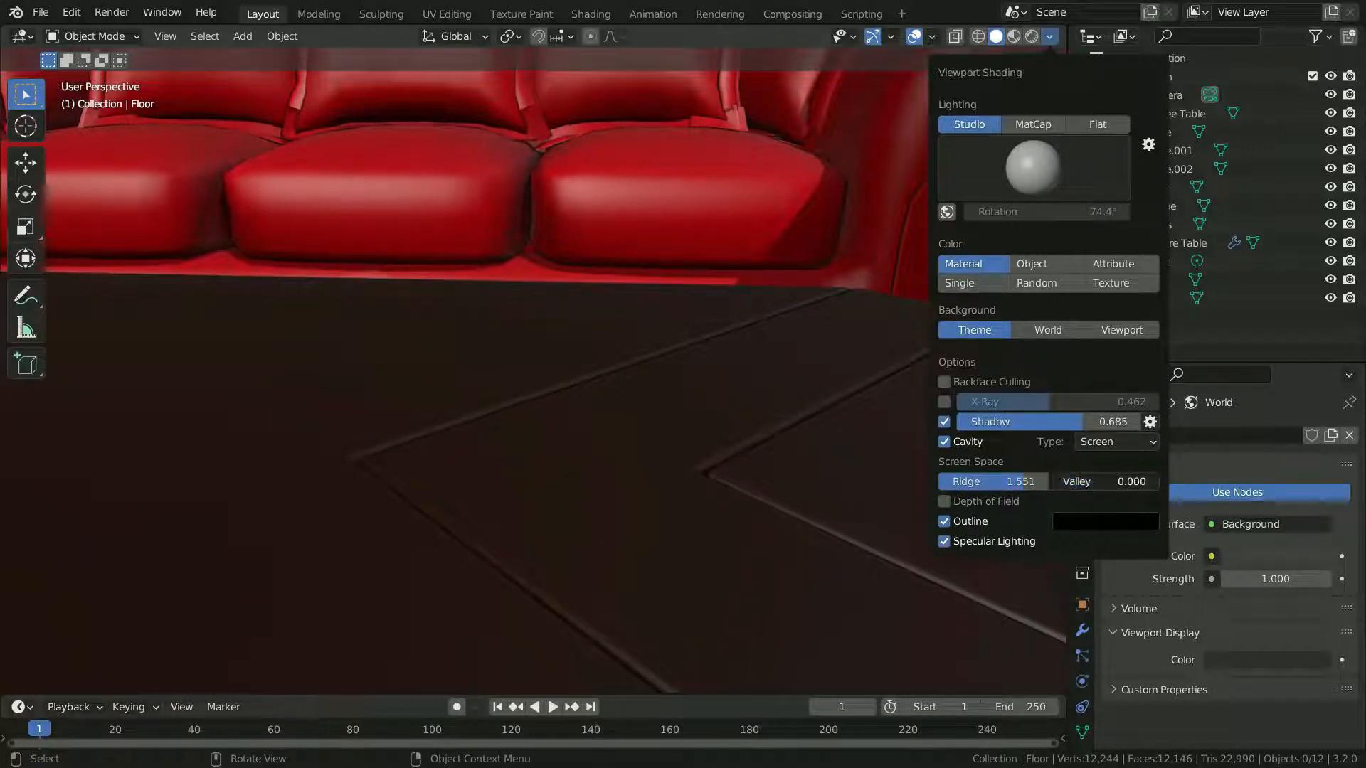
{"action": "mouse_move", "coordinate": [1104, 481]}
{"action": "left_mouse_down"}
{"action": "mouse_move", "coordinate": [1077, 481]}
{"action": "mouse_move", "coordinate": [1145, 482]}
{"action": "mouse_move", "coordinate": [1112, 482]}
{"action": "left_mouse_up"}
{"action": "scroll", "coordinate": [600, 307], "scroll_direction": "down", "scroll_amount": 6}
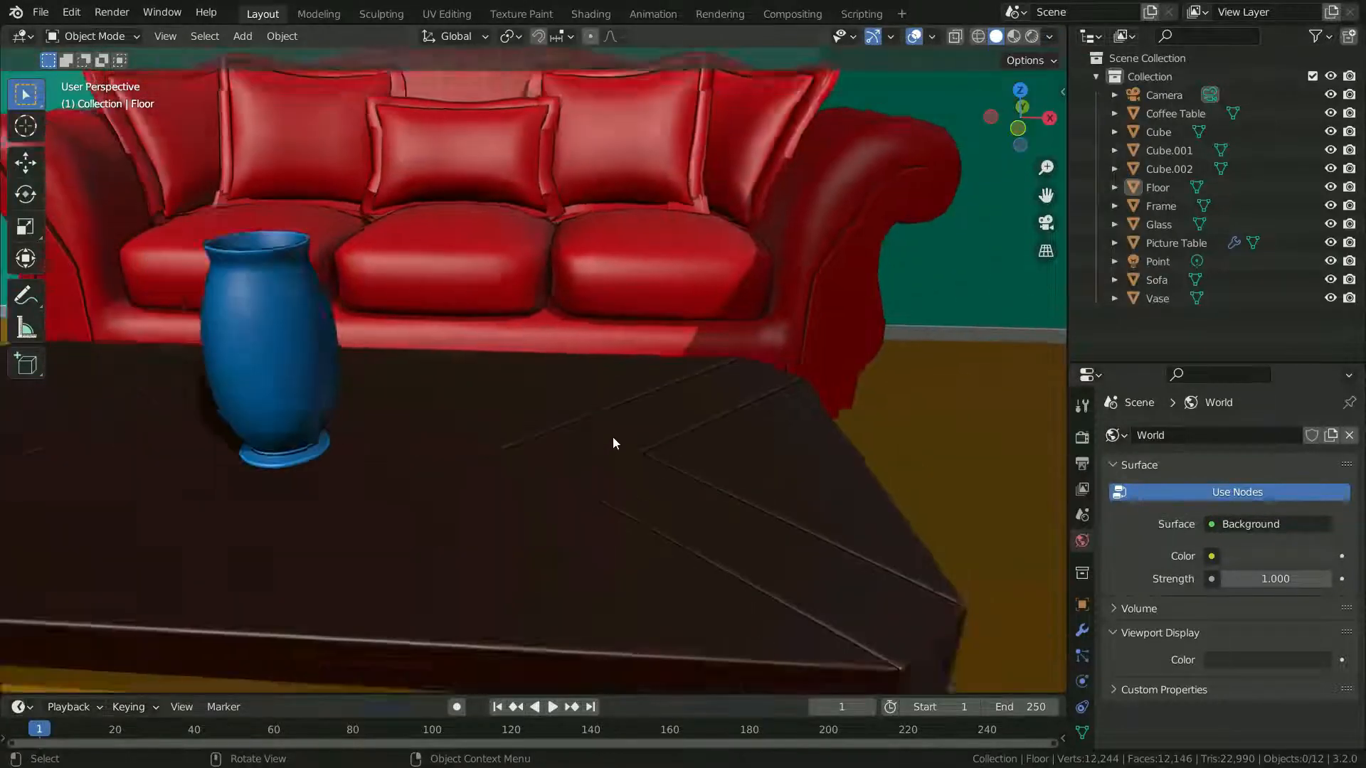
{"action": "scroll", "coordinate": [720, 356], "scroll_direction": "down", "scroll_amount": 4}
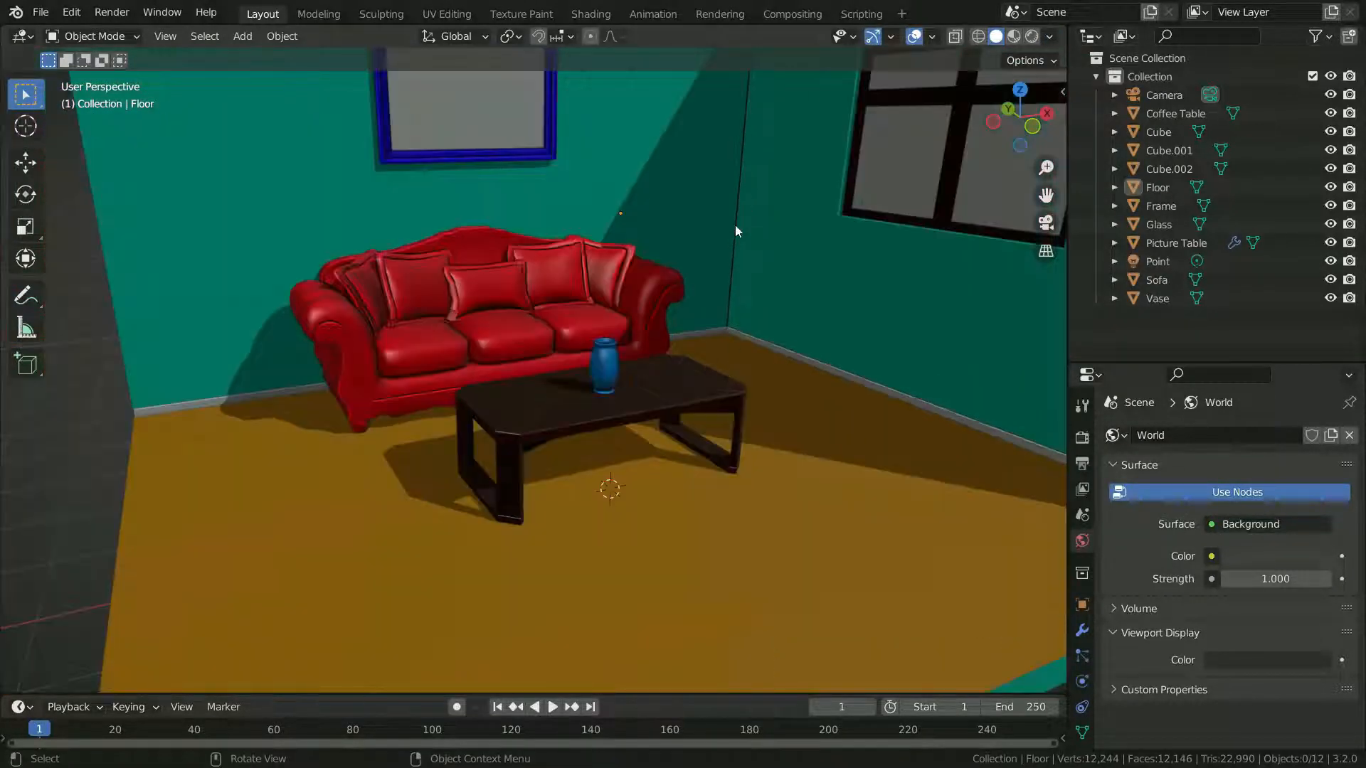
- Switch to the camera view, select the camera, and enable Depth of Field in its camera data with its settings expanded
{"action": "left_click", "coordinate": [1049, 37]}
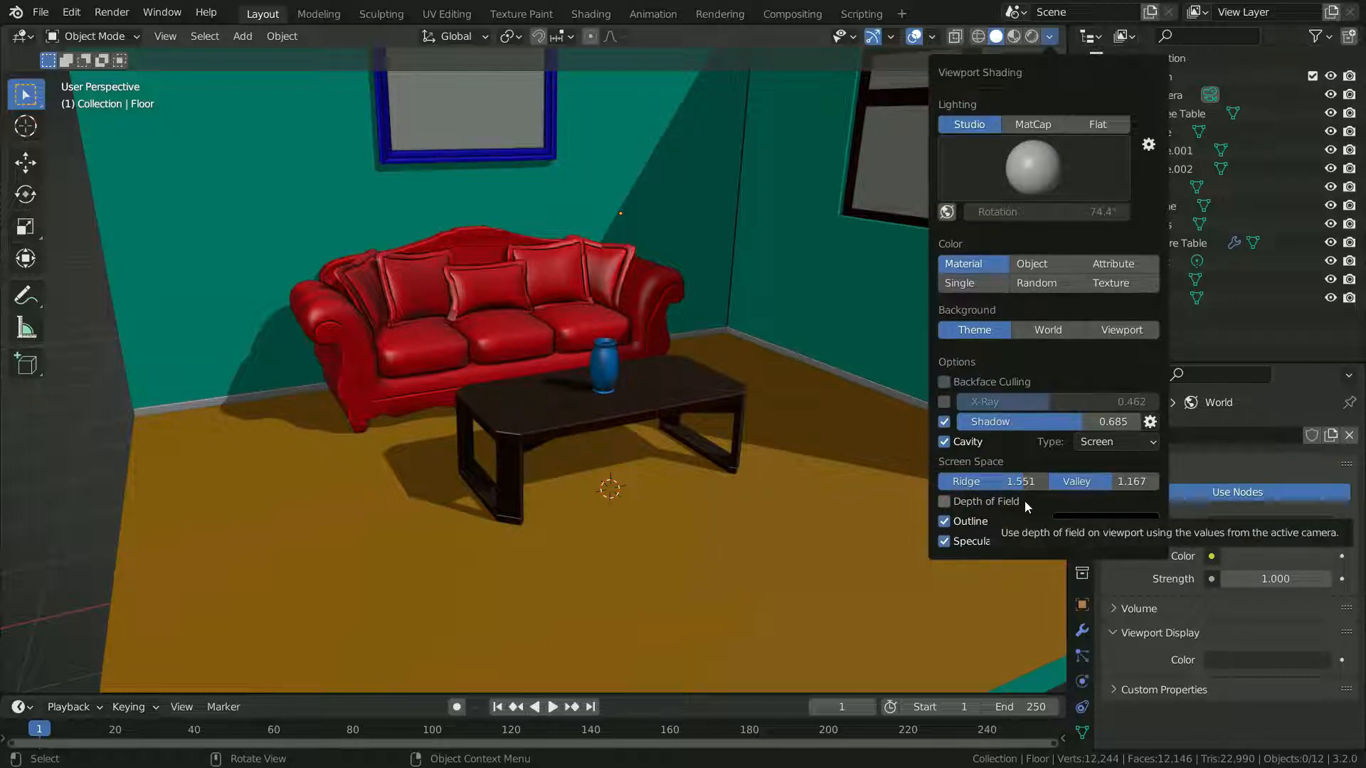
{"action": "key", "text": "KP_0"}
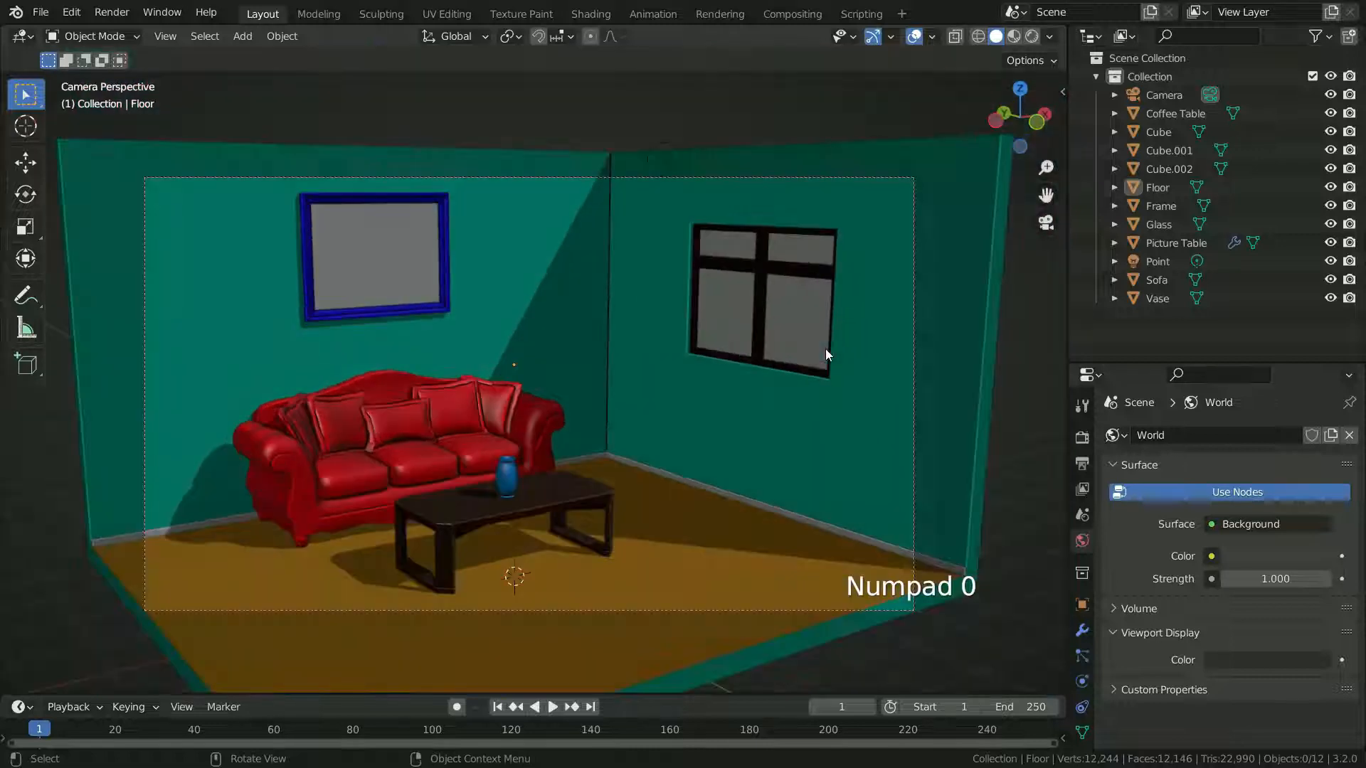
{"action": "scroll", "coordinate": [374, 468], "scroll_direction": "up", "scroll_amount": 2}
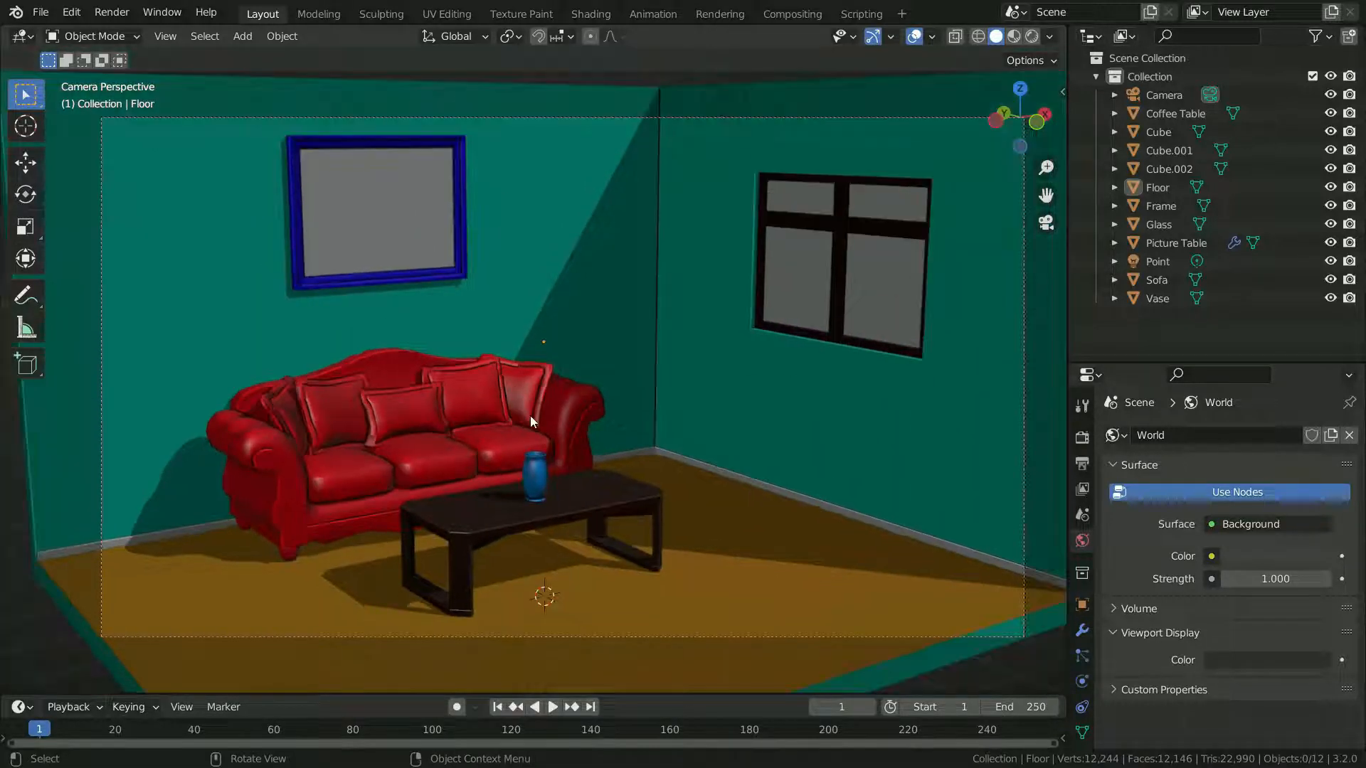
{"action": "left_click", "coordinate": [655, 119]}
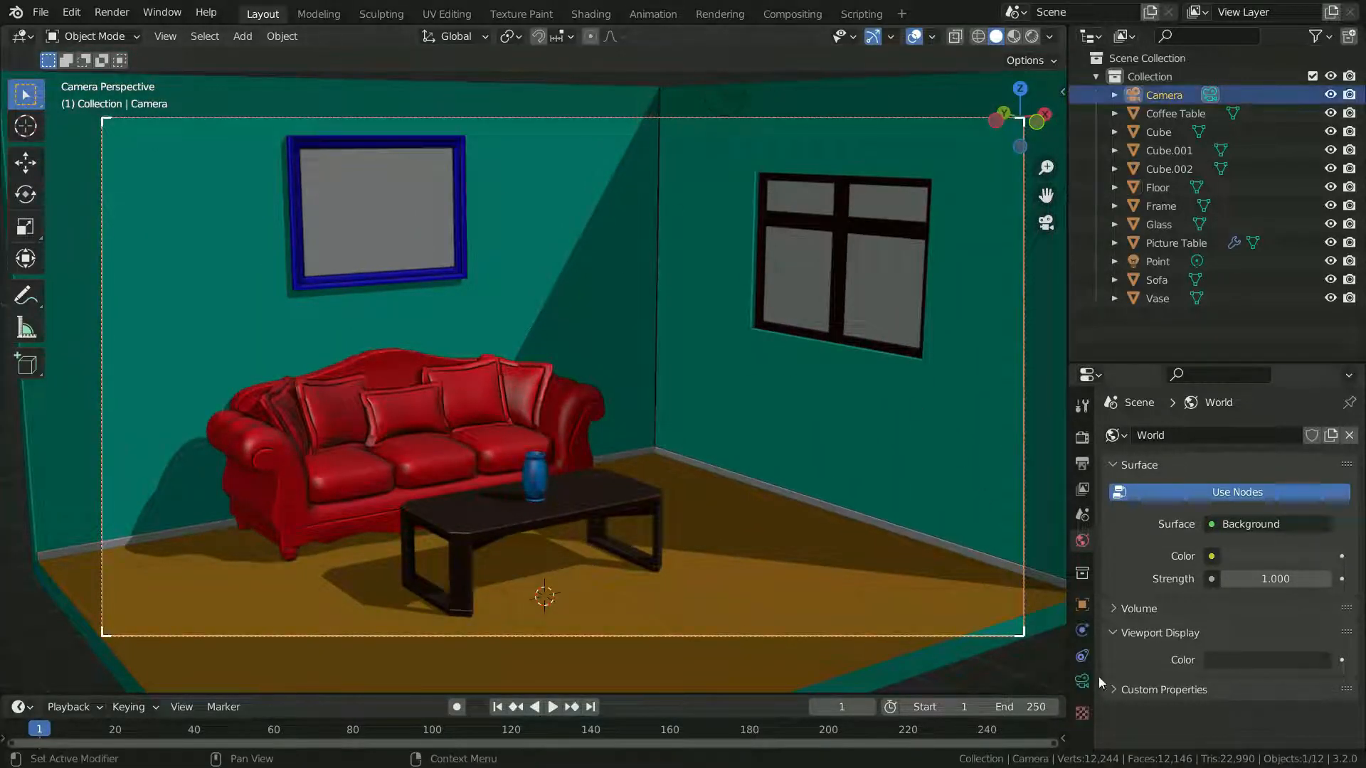
{"action": "left_click", "coordinate": [1081, 682]}
{"action": "scroll", "coordinate": [1168, 578], "scroll_direction": "down", "scroll_amount": 2}
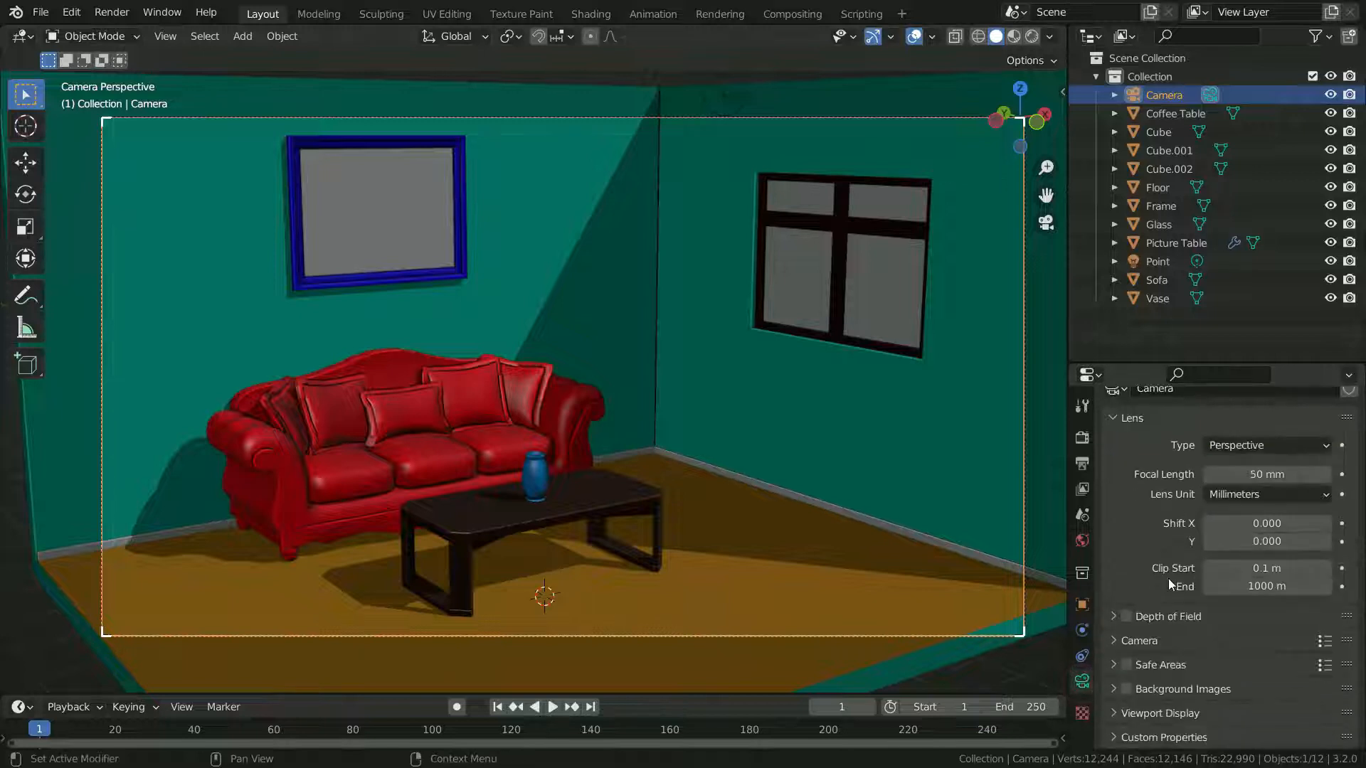
{"action": "left_click", "coordinate": [1125, 616]}
{"action": "left_click", "coordinate": [1113, 615]}
{"action": "scroll", "coordinate": [1136, 616], "scroll_direction": "down", "scroll_amount": 3}
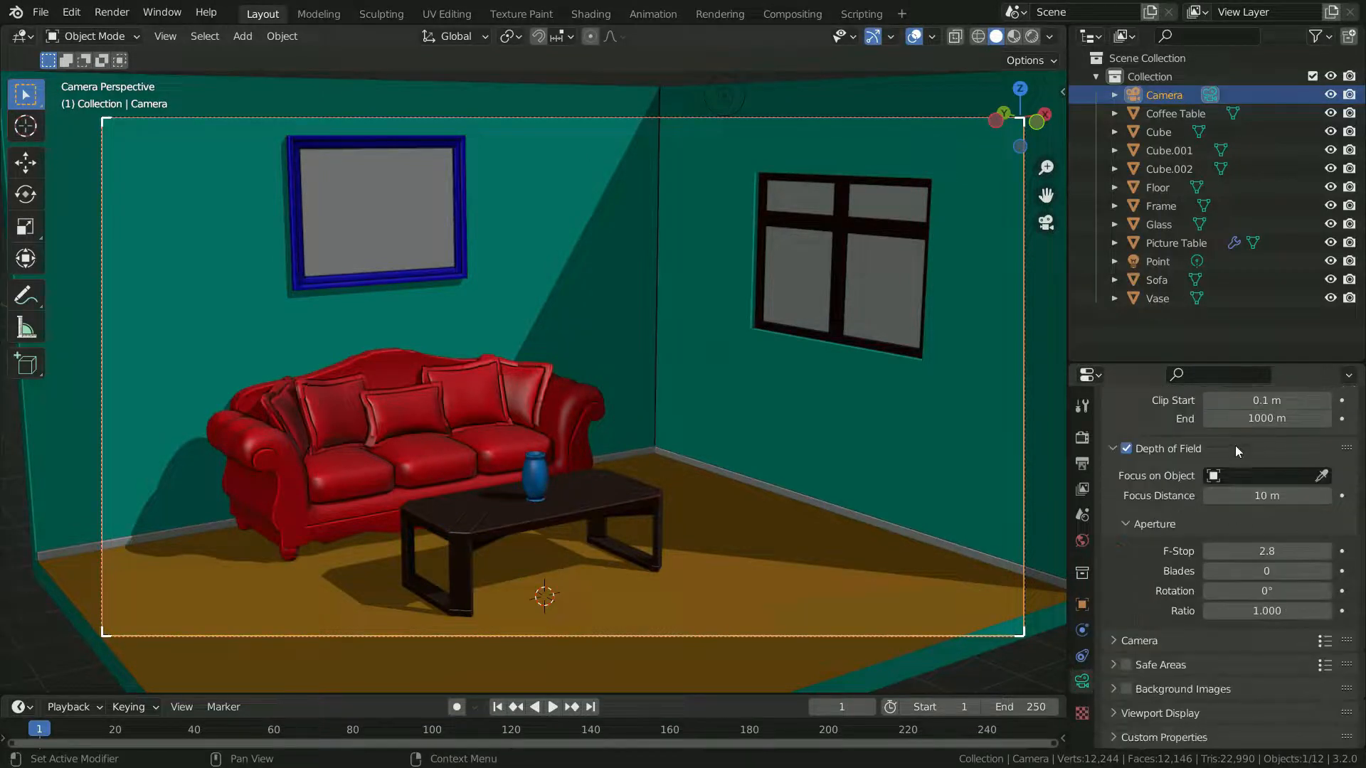
- Set the camera's Depth of Field focus distance to 5 m and its F-Stop to 0.1
{"action": "left_click_drag", "start_coordinate": [1284, 498], "coordinate": [1245, 498]}
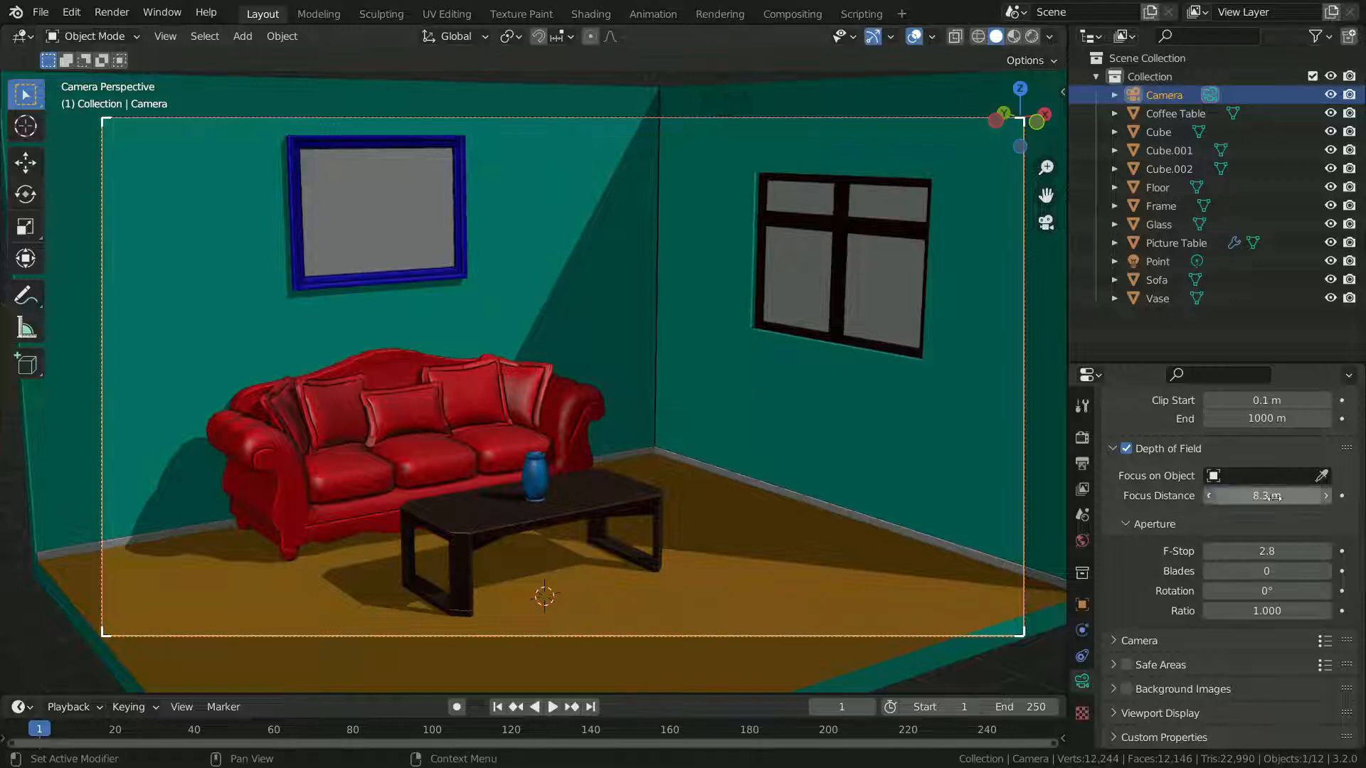
{"action": "left_click", "coordinate": [1284, 500]}
{"action": "type", "text": "5"}
{"action": "key", "text": "Return"}
{"action": "left_click", "coordinate": [1278, 551]}
{"action": "type", "text": "0.1"}
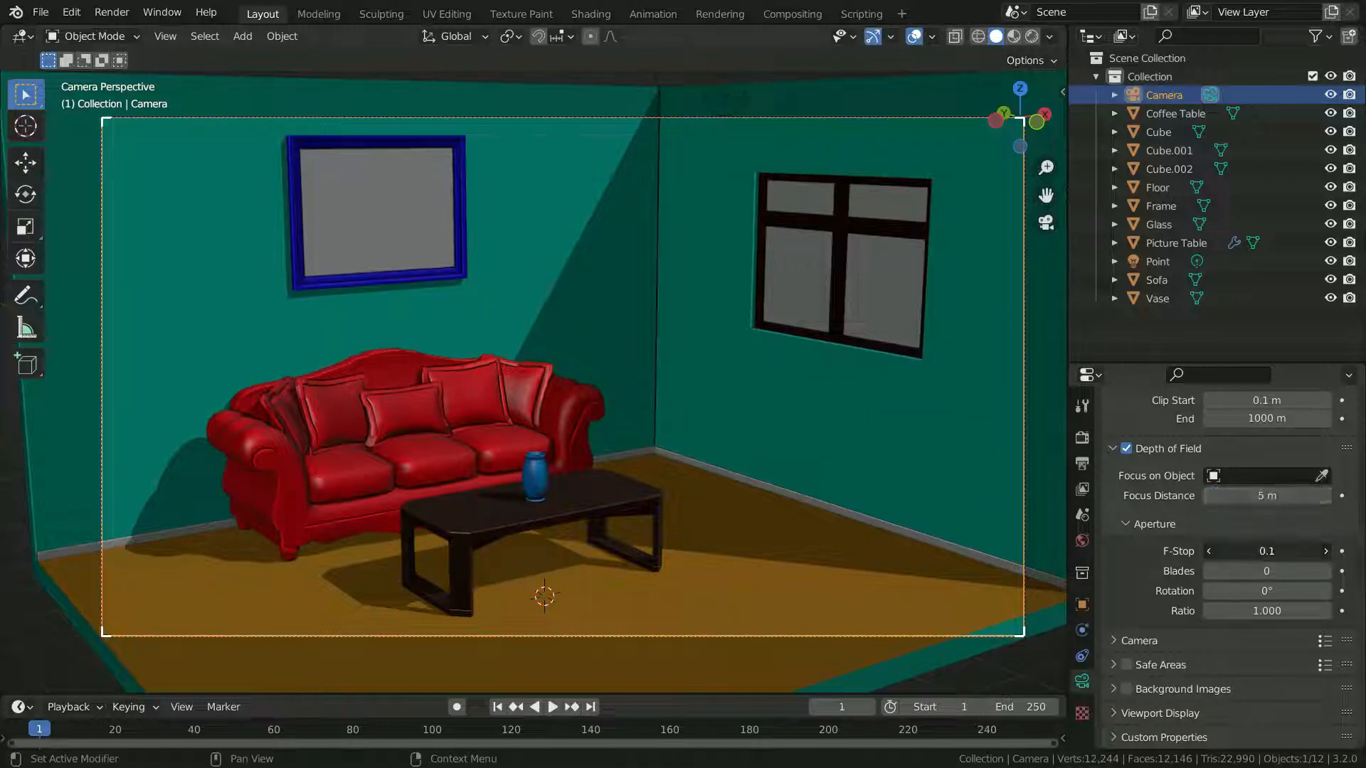
{"action": "key", "text": "Return"}
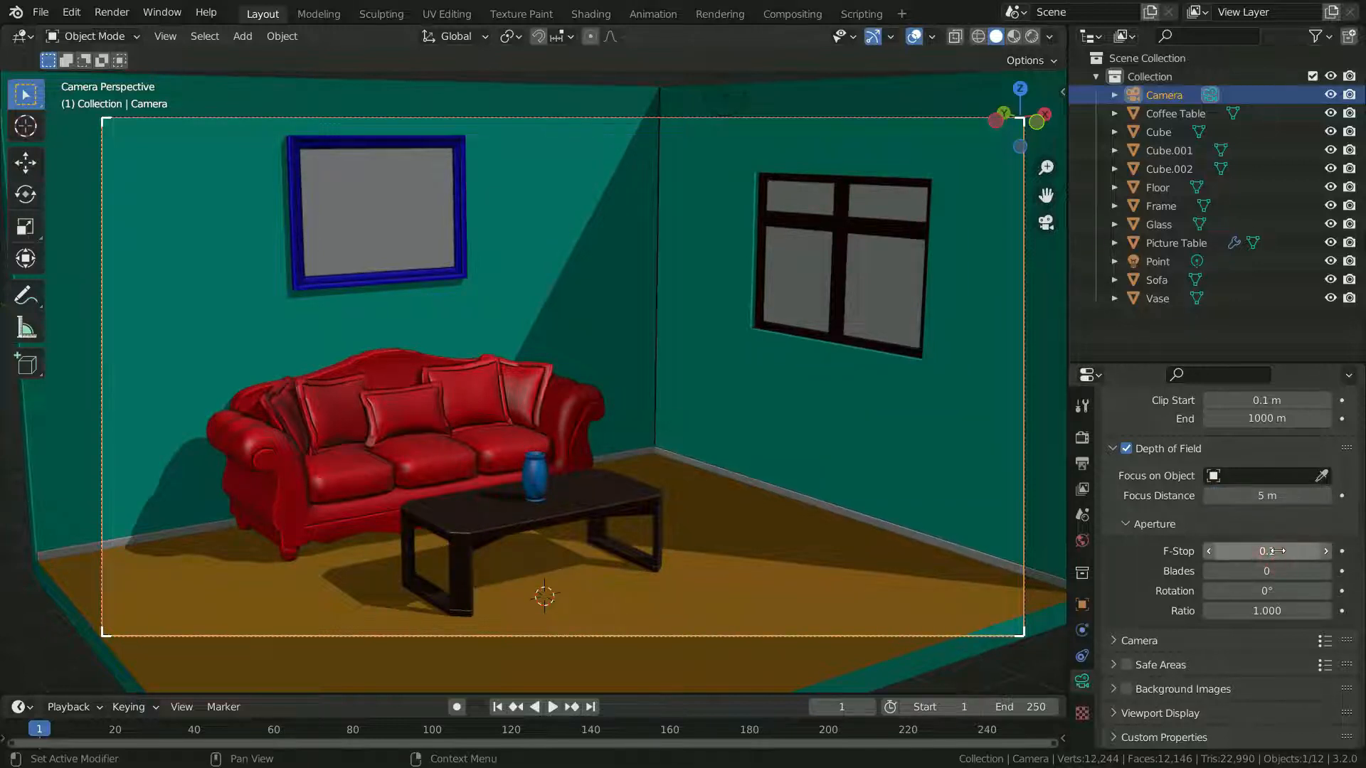
- Sample the blue vase on the coffee table as the camera's Focus on Object target
{"action": "left_click", "coordinate": [1309, 475]}
{"action": "left_click", "coordinate": [1321, 475]}
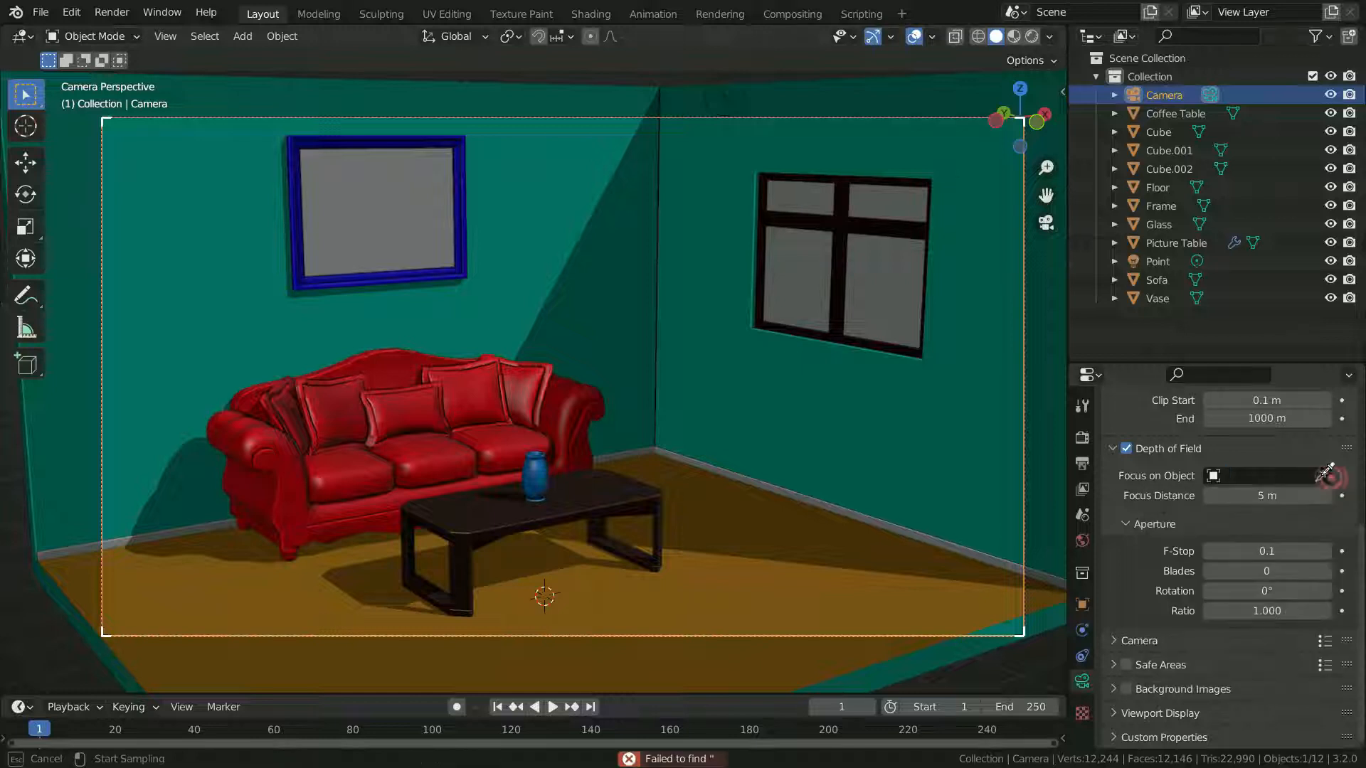
{"action": "left_click", "coordinate": [535, 476]}
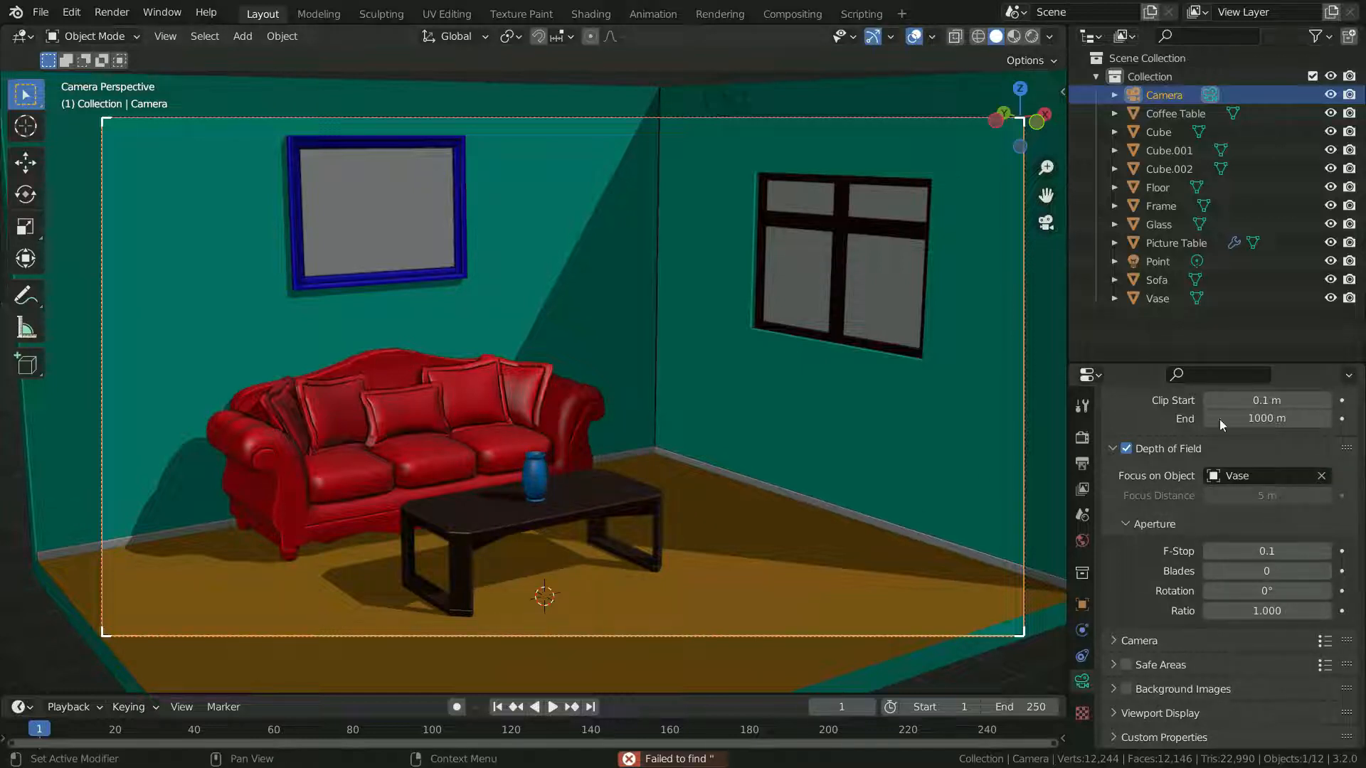
- Turn on Depth of Field in the viewport shading options and view the vase up close
{"action": "left_click", "coordinate": [1048, 36]}
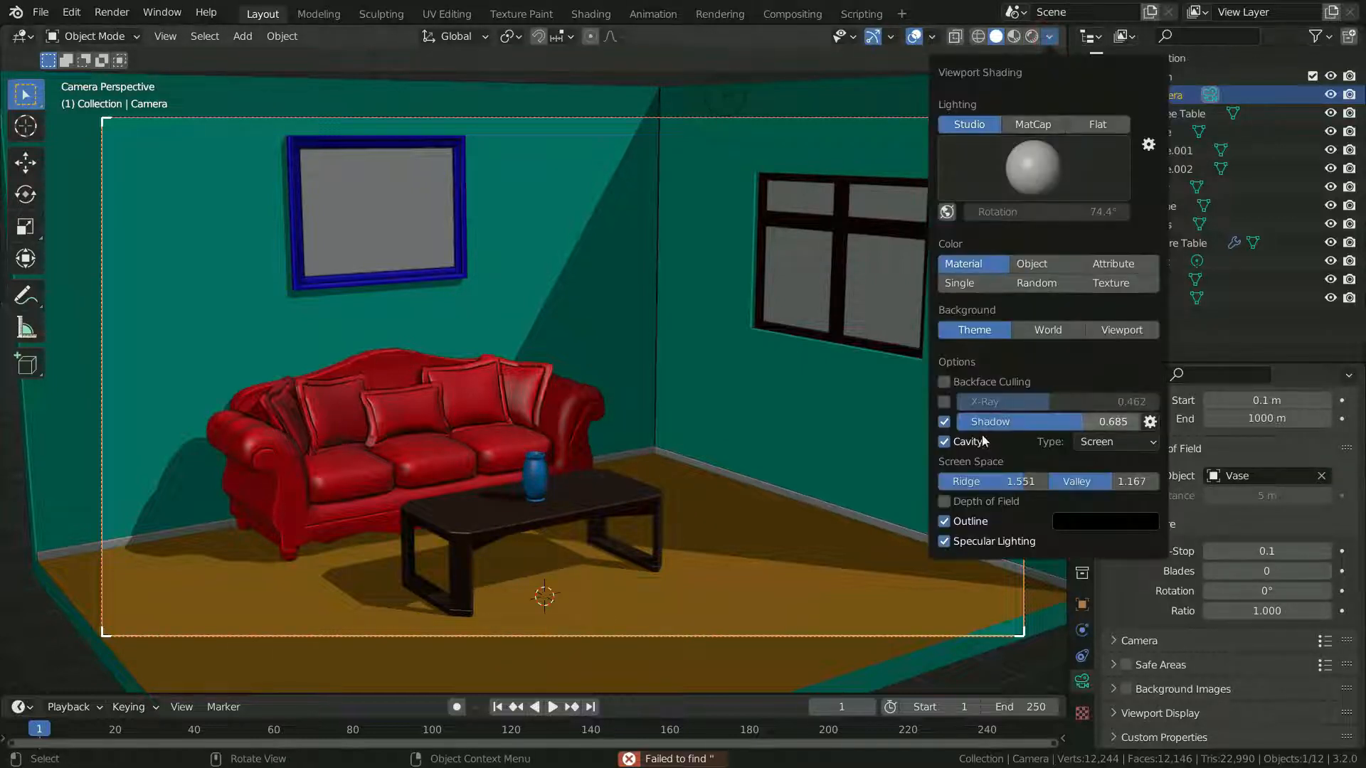
{"action": "left_click", "coordinate": [945, 502]}
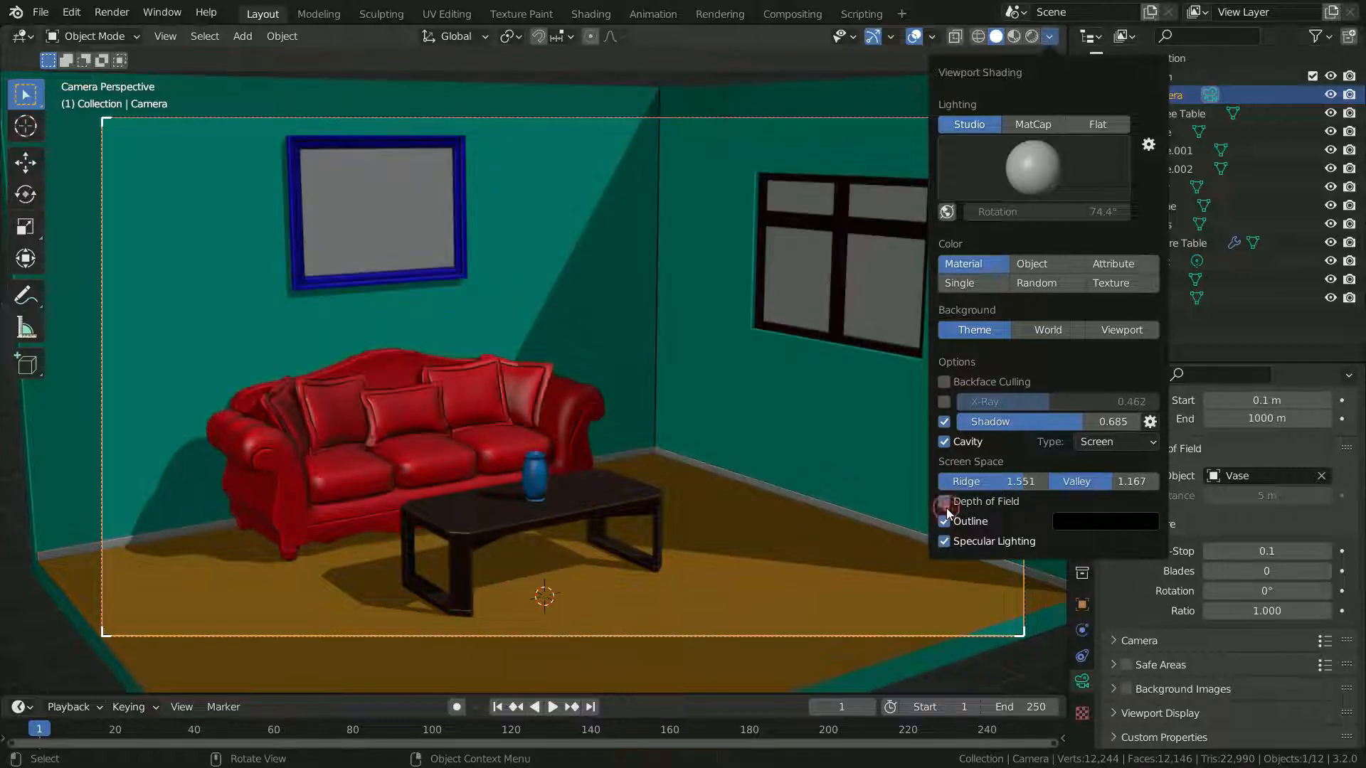
{"action": "left_click", "coordinate": [947, 507]}
{"action": "left_click", "coordinate": [947, 507]}
{"action": "left_click", "coordinate": [946, 506]}
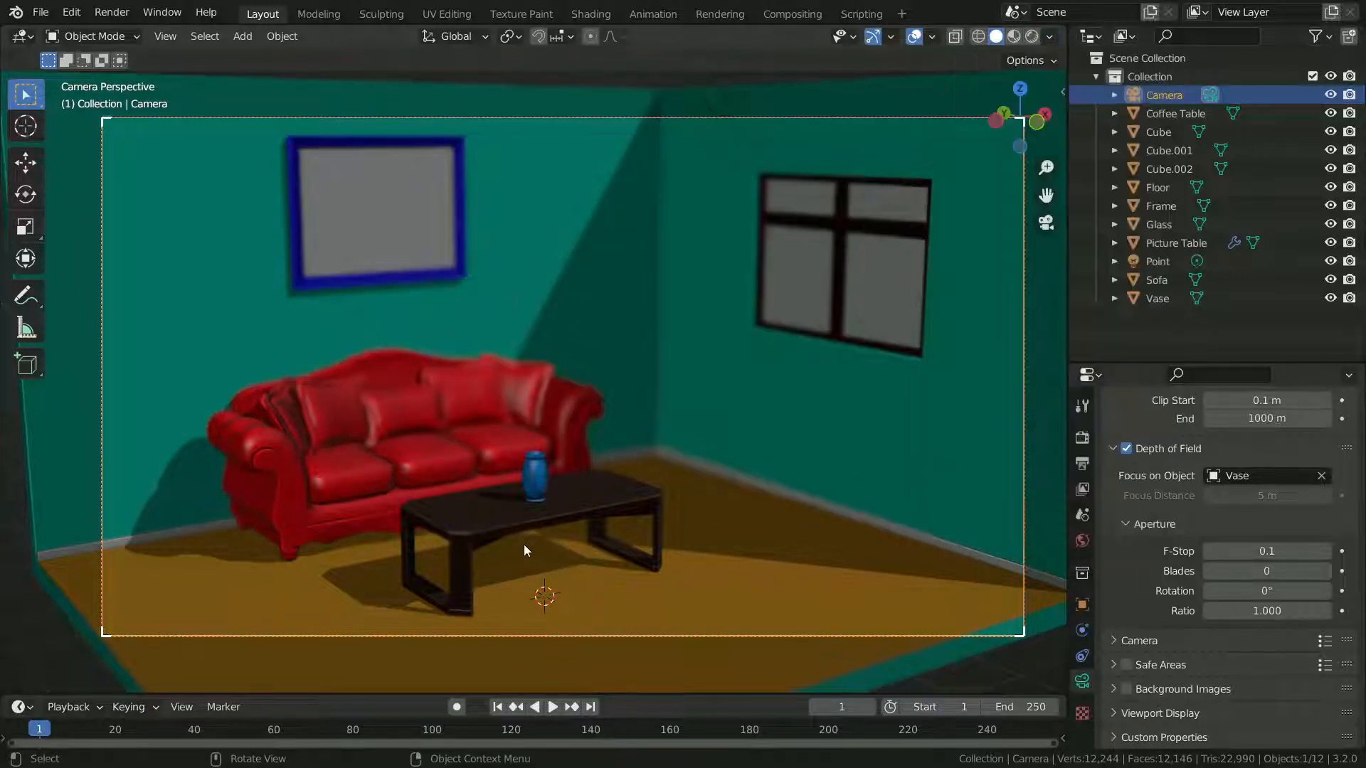
{"action": "scroll", "coordinate": [563, 435], "scroll_direction": "up", "scroll_amount": 5}
- Compare the vase close-up with viewport Depth of Field on and off, and leave the option off
{"action": "left_click", "coordinate": [1048, 36]}
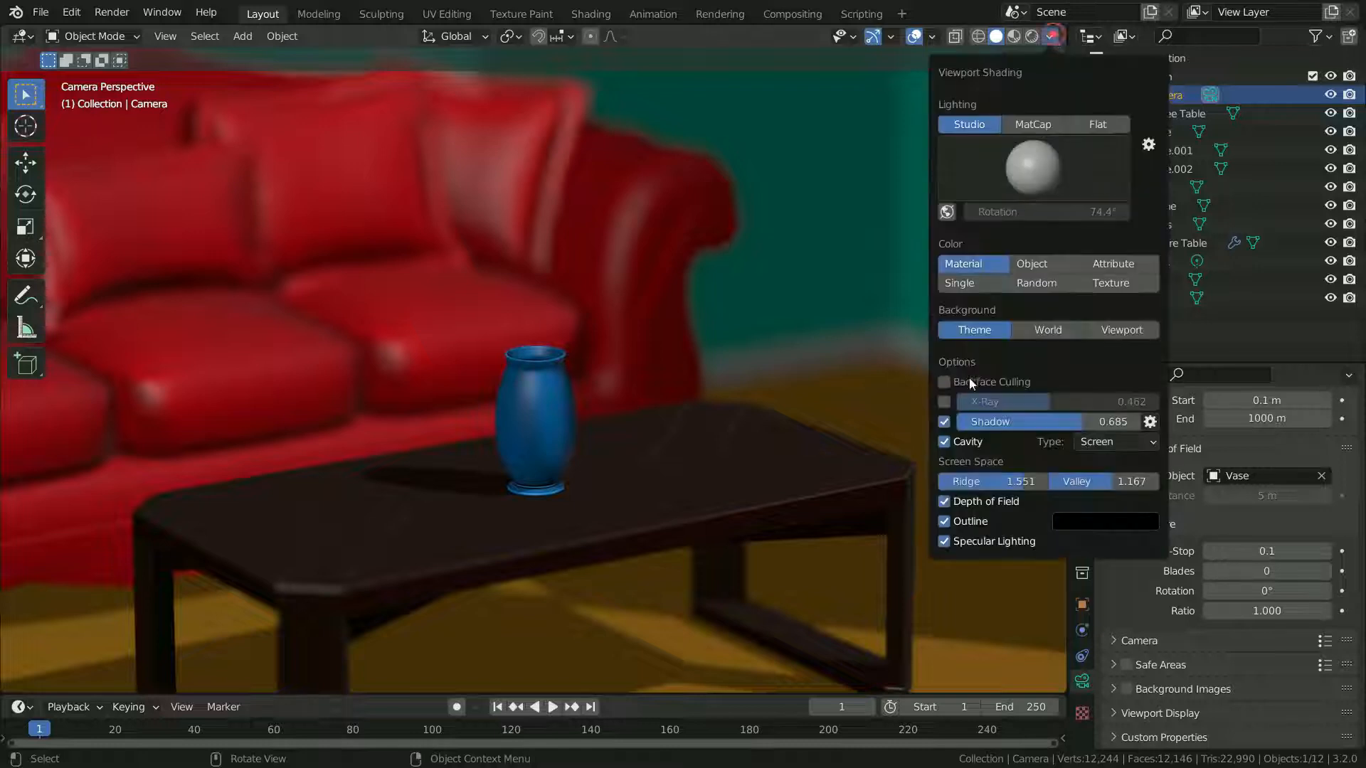
{"action": "left_click", "coordinate": [946, 501]}
{"action": "left_click", "coordinate": [946, 501]}
{"action": "left_click", "coordinate": [946, 501]}
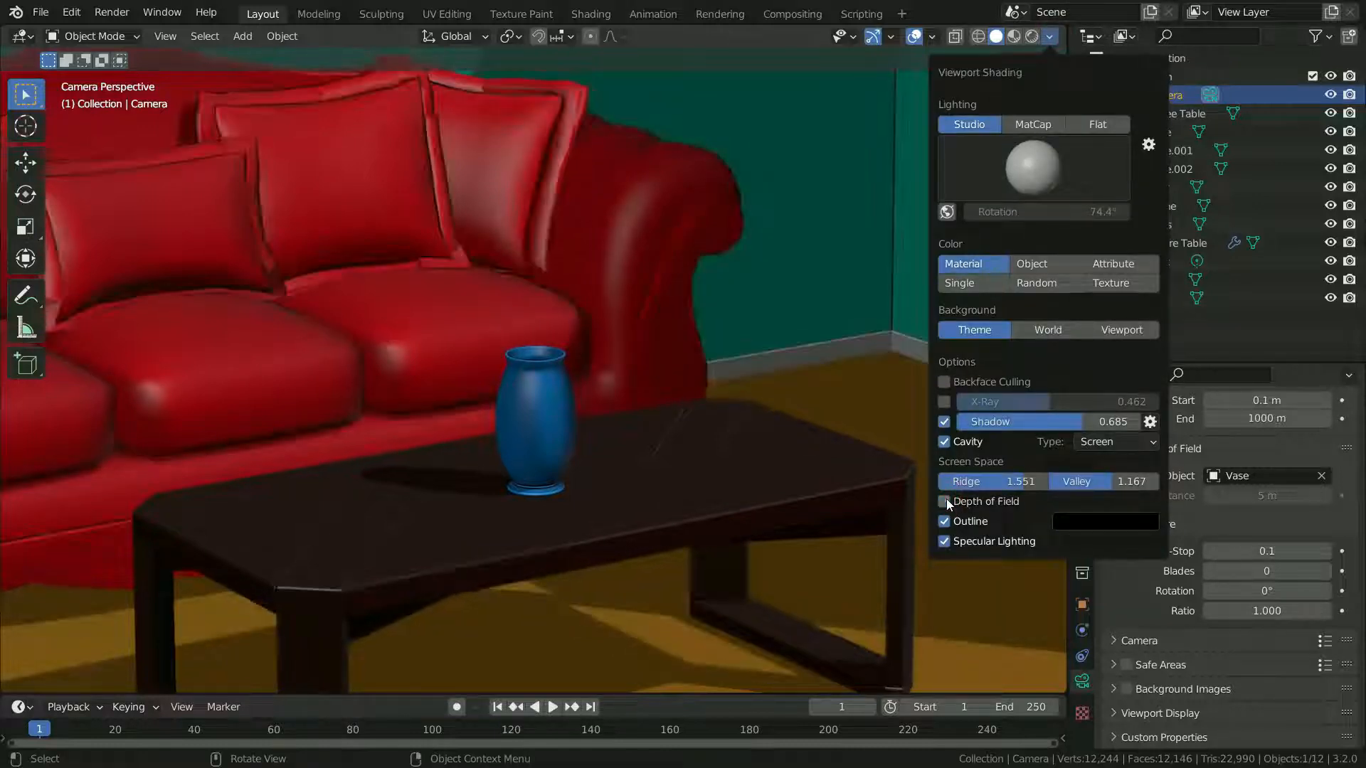
{"action": "left_click", "coordinate": [947, 501]}
{"action": "left_click", "coordinate": [946, 501]}
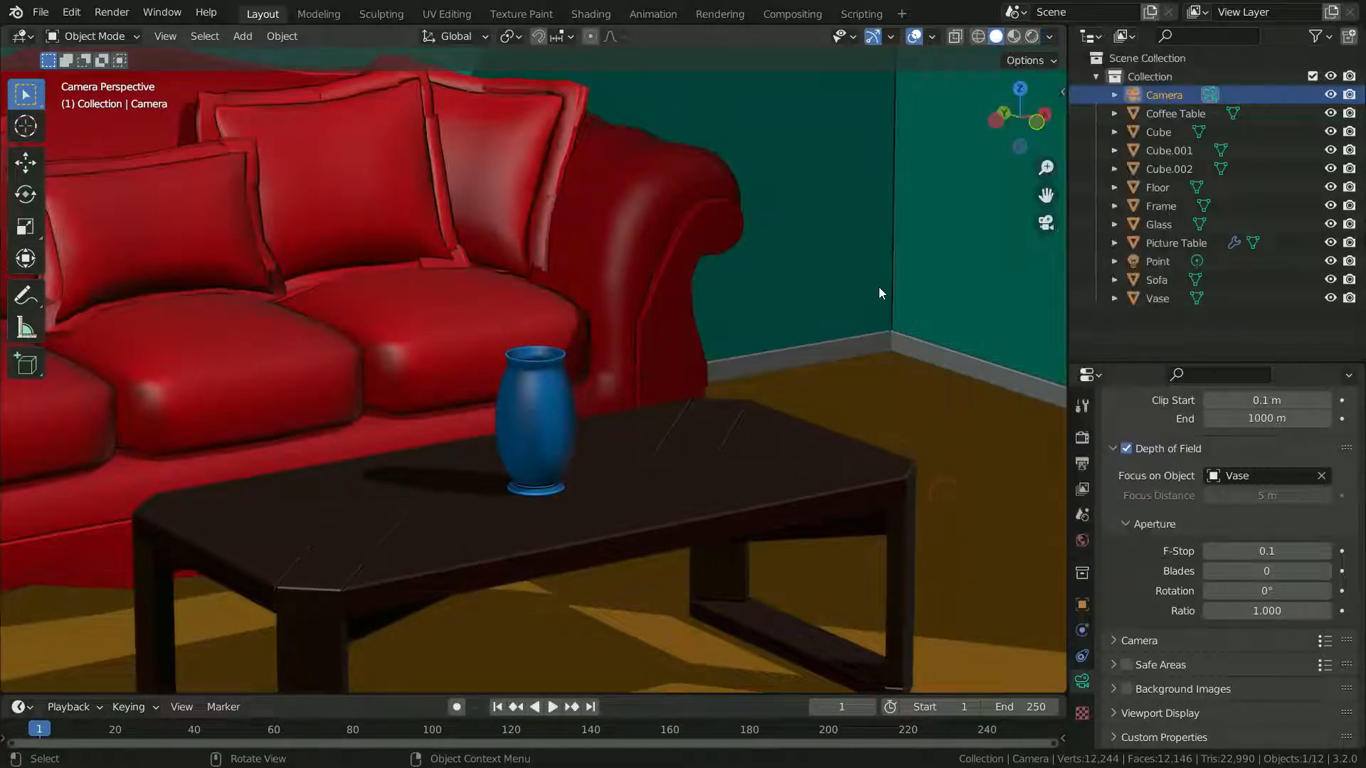
- Turn off the Outline shading option, view the room outside the camera view, and turn Outline back on
{"action": "left_click", "coordinate": [1049, 36]}
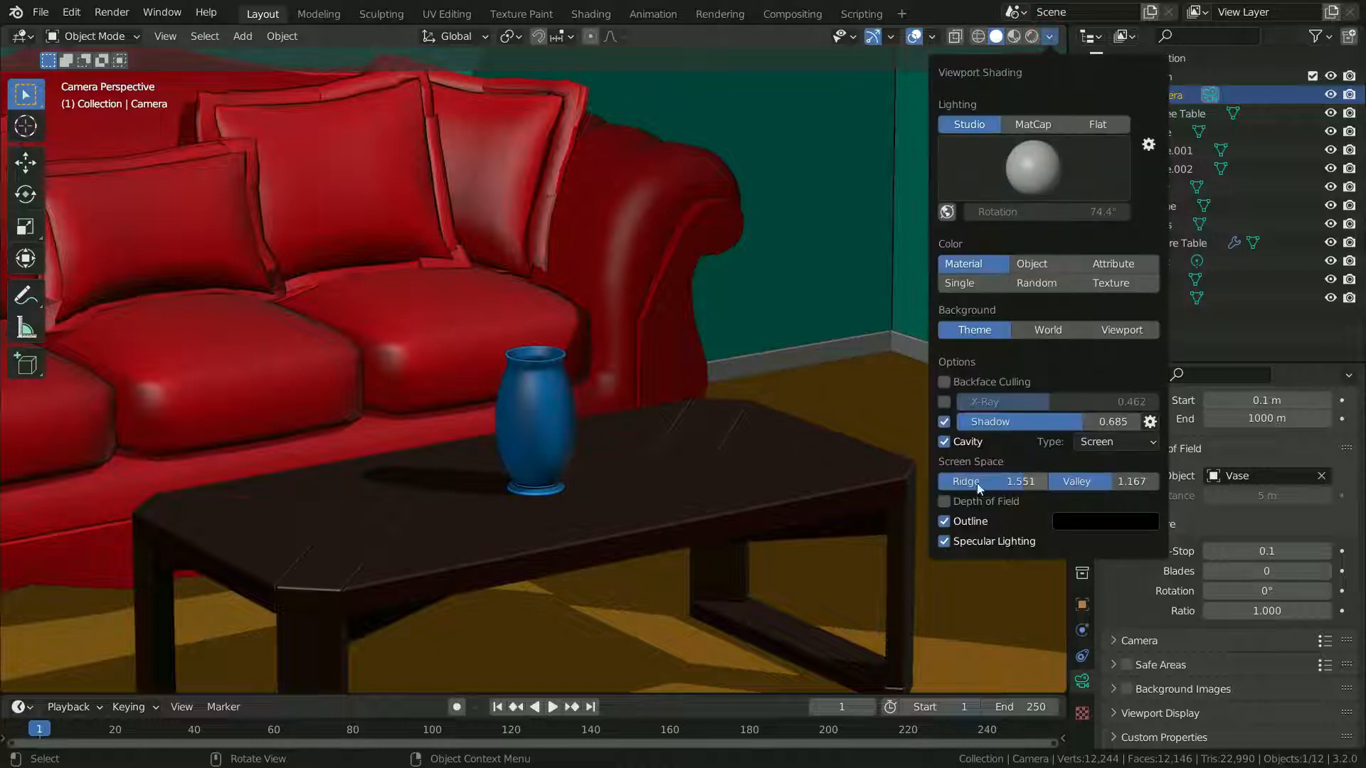
{"action": "left_click", "coordinate": [942, 521]}
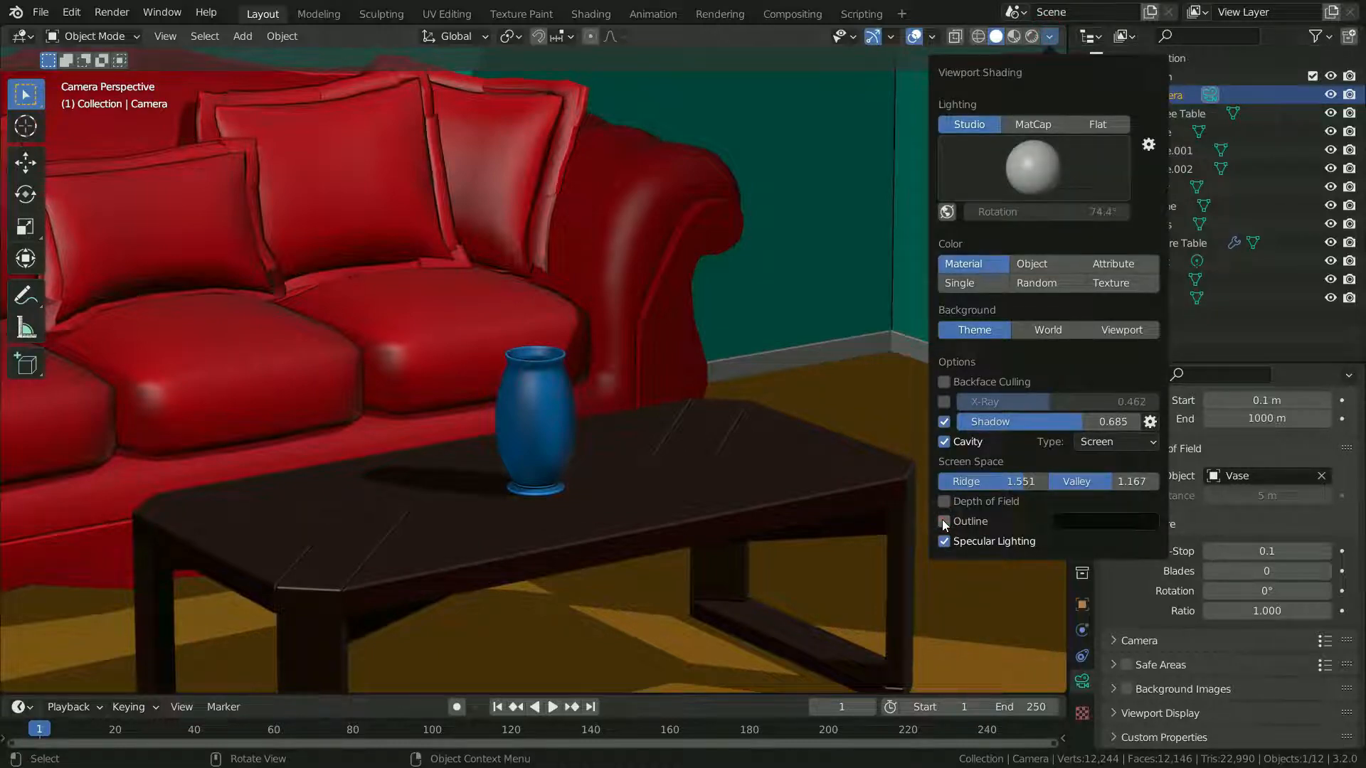
{"action": "scroll", "coordinate": [689, 451], "scroll_direction": "down", "scroll_amount": 5}
{"action": "scroll", "coordinate": [906, 430], "scroll_direction": "up", "scroll_amount": 1}
{"action": "key", "text": "KP_0"}
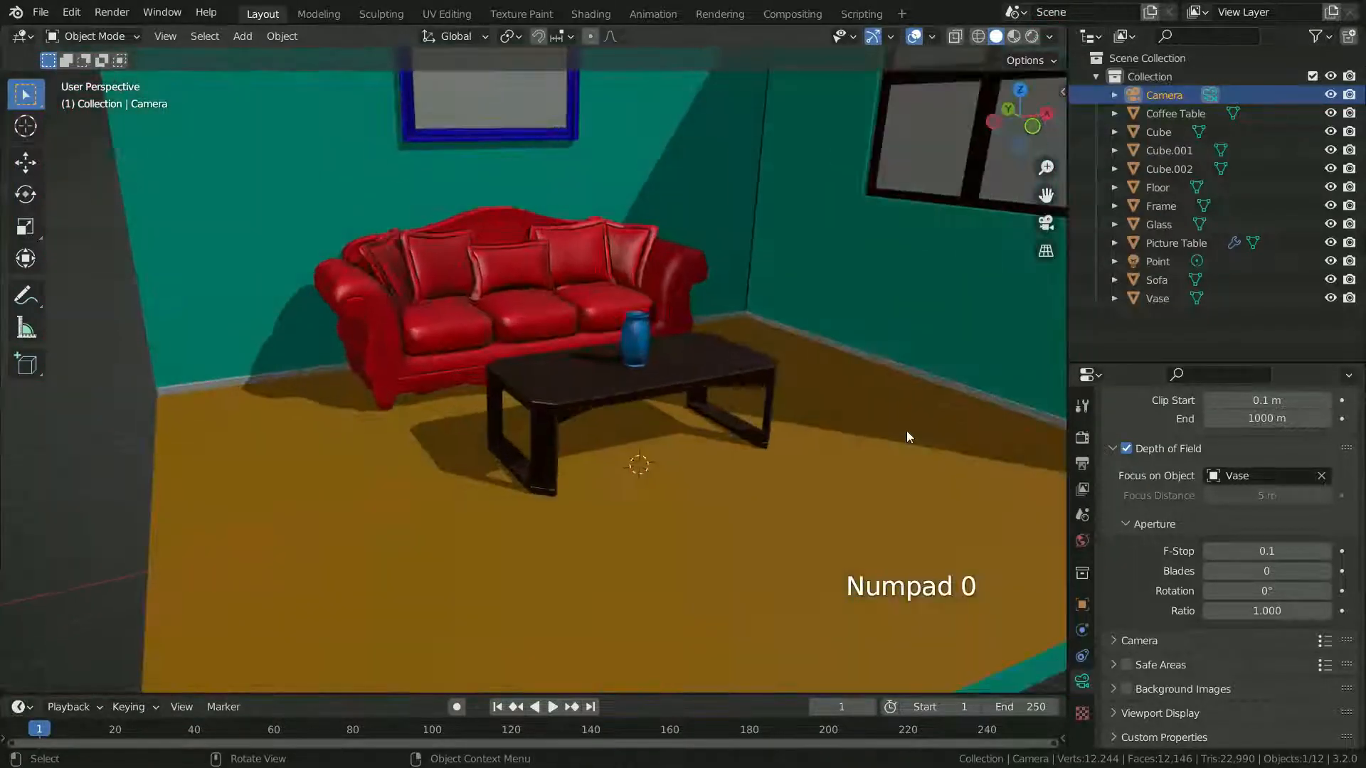
{"action": "scroll", "coordinate": [907, 429], "scroll_direction": "down", "scroll_amount": 5}
{"action": "scroll", "coordinate": [724, 412], "scroll_direction": "up", "scroll_amount": 8}
{"action": "left_click", "coordinate": [1049, 36]}
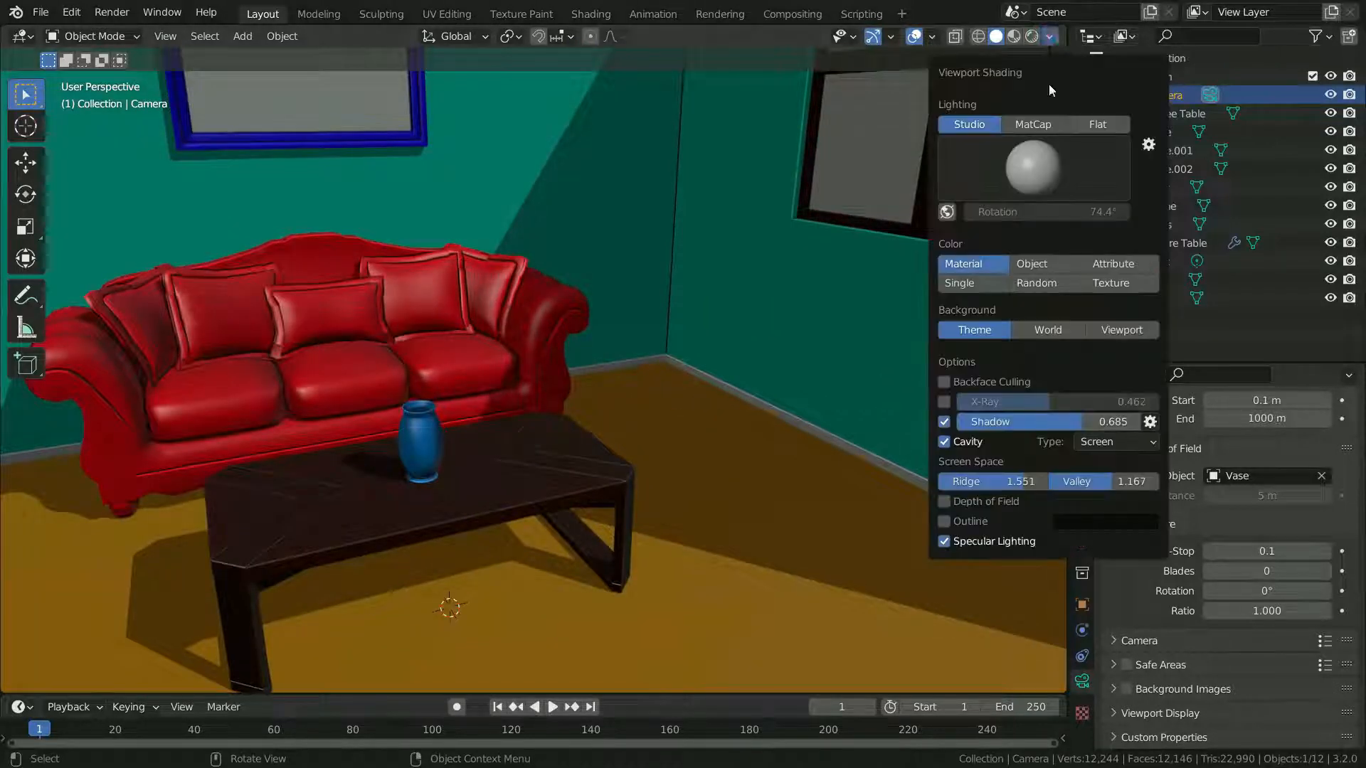
{"action": "left_click", "coordinate": [943, 522]}
- Set the outline color to white and view the outlined objects across the whole room
{"action": "left_click", "coordinate": [1086, 522]}
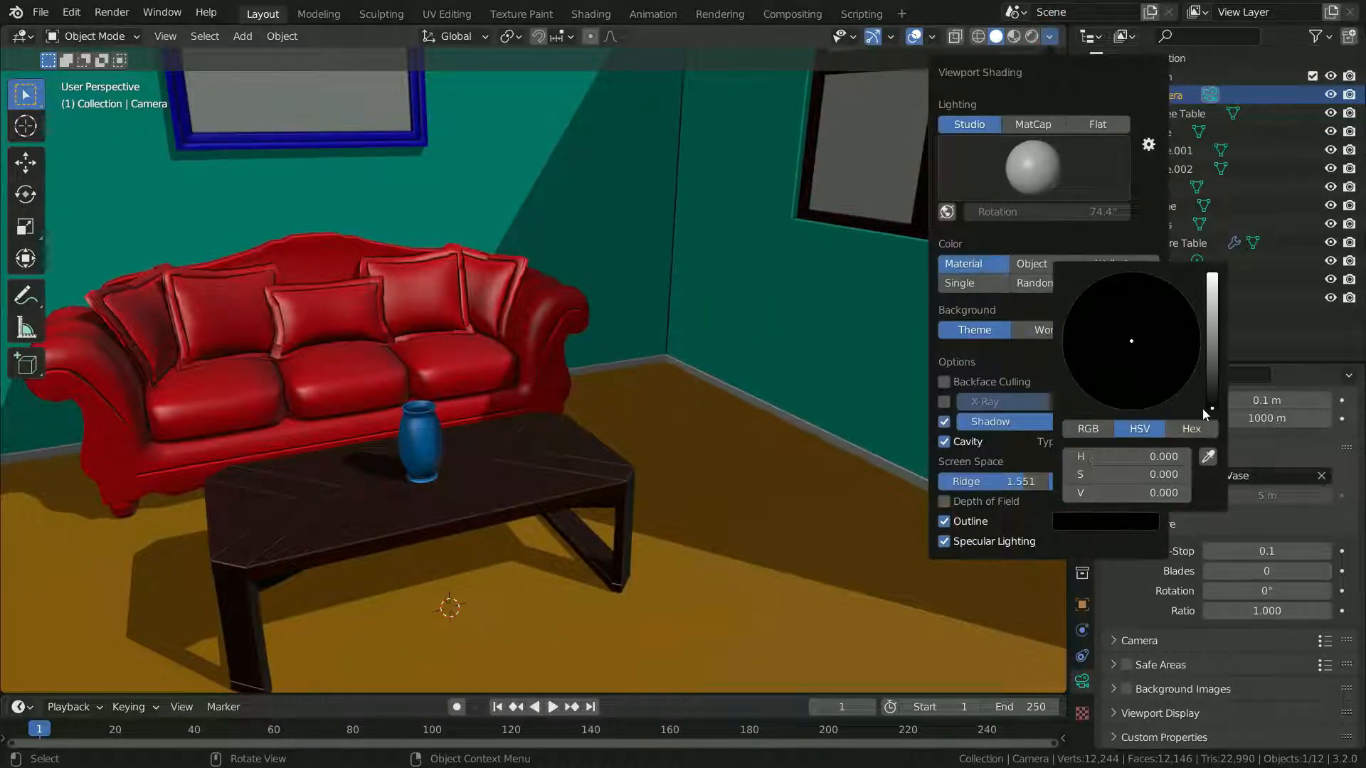
{"action": "left_click_drag", "start_coordinate": [1209, 408], "coordinate": [1212, 273]}
{"action": "scroll", "coordinate": [454, 387], "scroll_direction": "down", "scroll_amount": 4}
{"action": "middle_click_drag", "start_coordinate": [454, 387], "coordinate": [476, 444]}
{"action": "middle_click_drag", "start_coordinate": [476, 445], "coordinate": [481, 537], "text": "shift"}
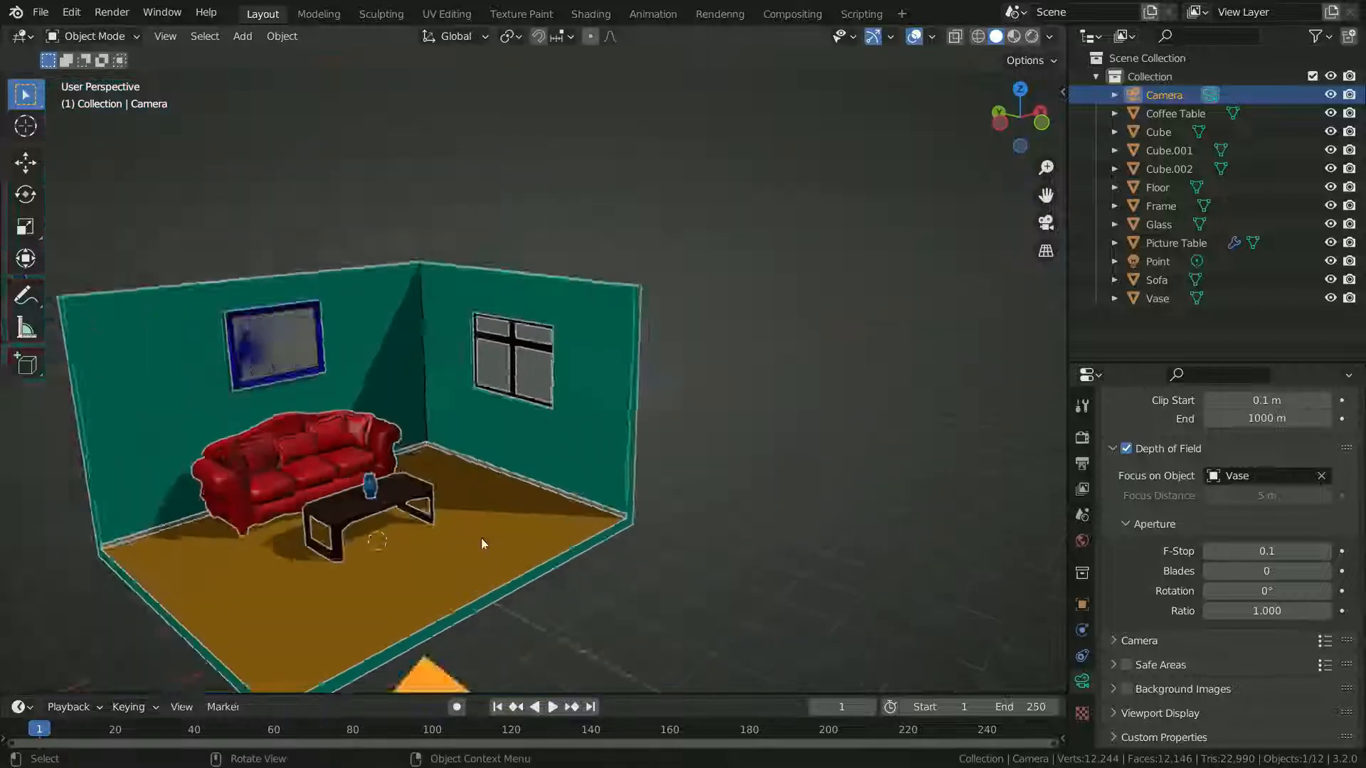
{"action": "scroll", "coordinate": [481, 538], "scroll_direction": "up", "scroll_amount": 5}
- Try light green and off-white as the outline color, and return it to black
{"action": "left_click", "coordinate": [1048, 35]}
{"action": "left_click", "coordinate": [1105, 522]}
{"action": "left_click", "coordinate": [1097, 327]}
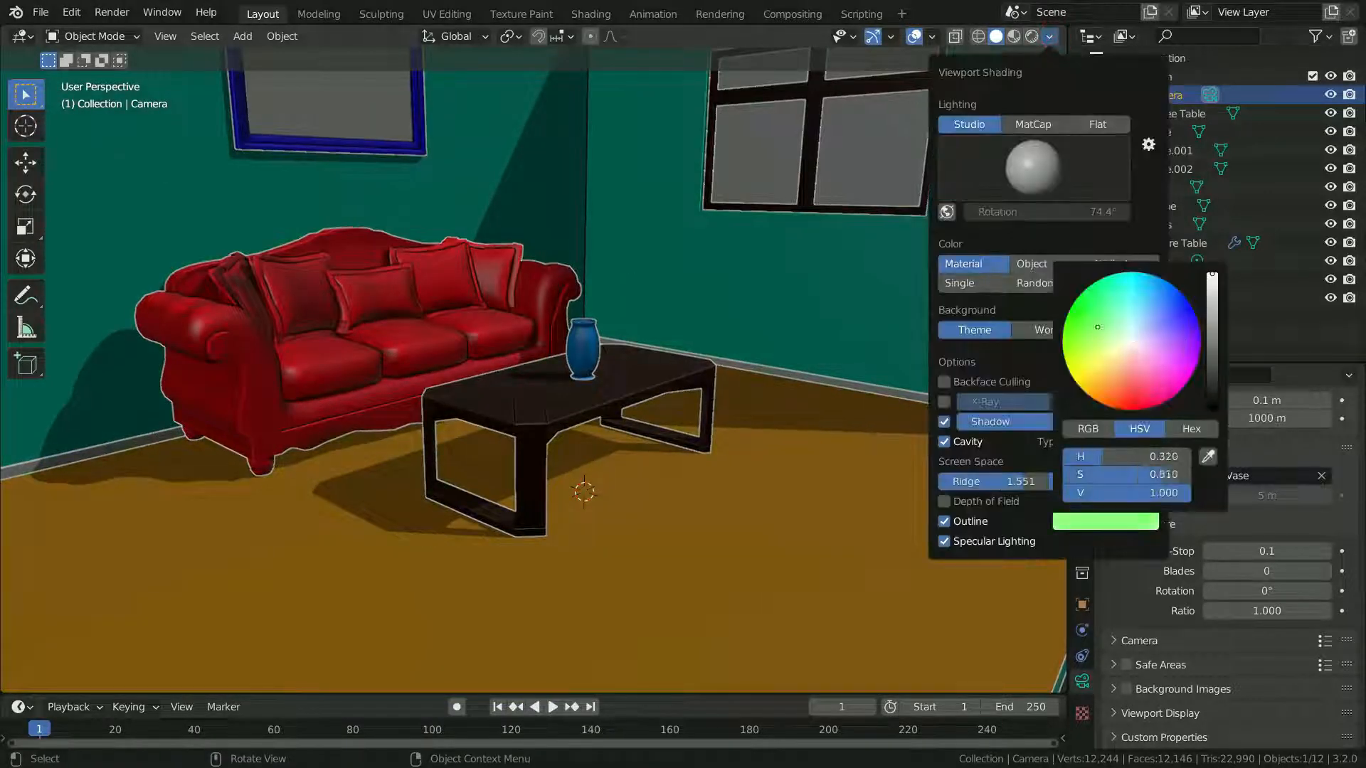
{"action": "left_click_drag", "start_coordinate": [1097, 327], "coordinate": [1131, 342]}
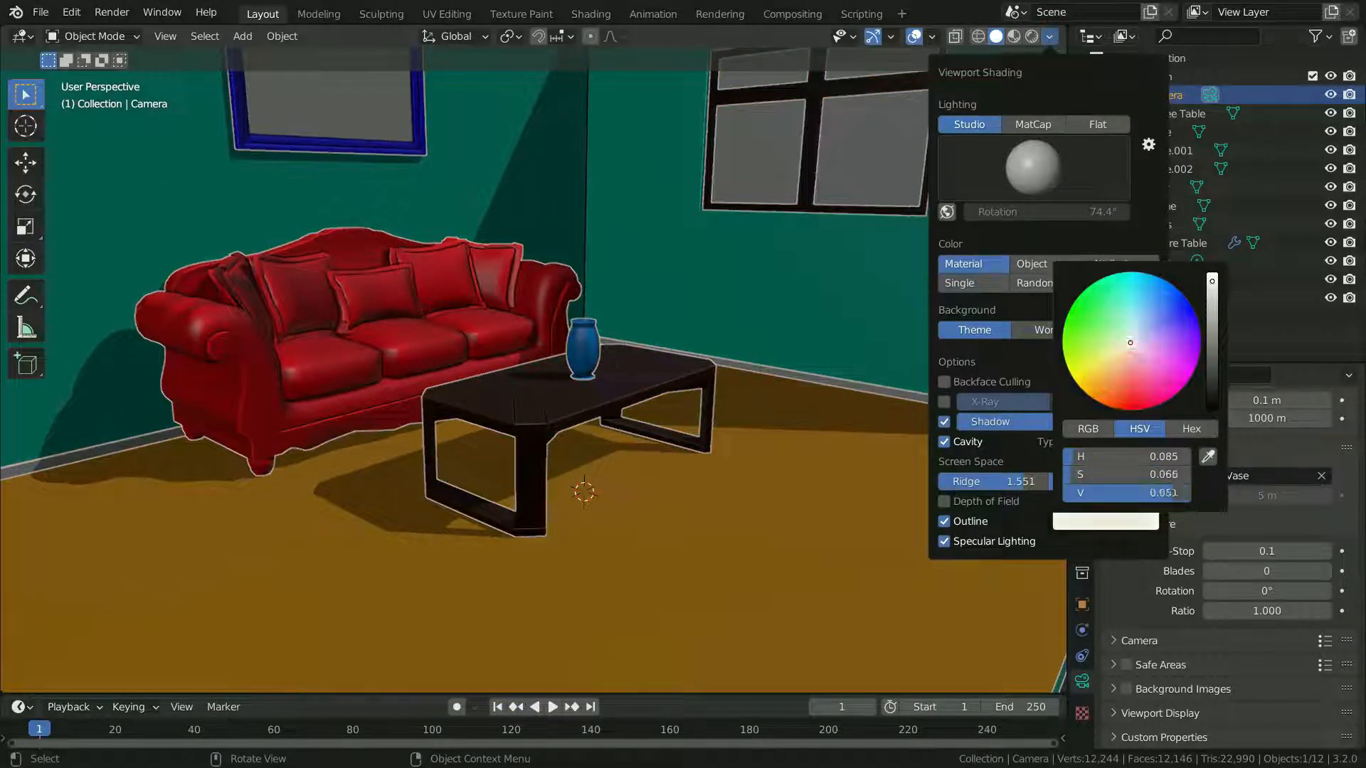
{"action": "left_click_drag", "start_coordinate": [1212, 281], "coordinate": [1212, 409]}
- Toggle Specular Lighting off and on to compare the highlights, leave it on, and view the sofa and room
{"action": "left_click", "coordinate": [943, 541]}
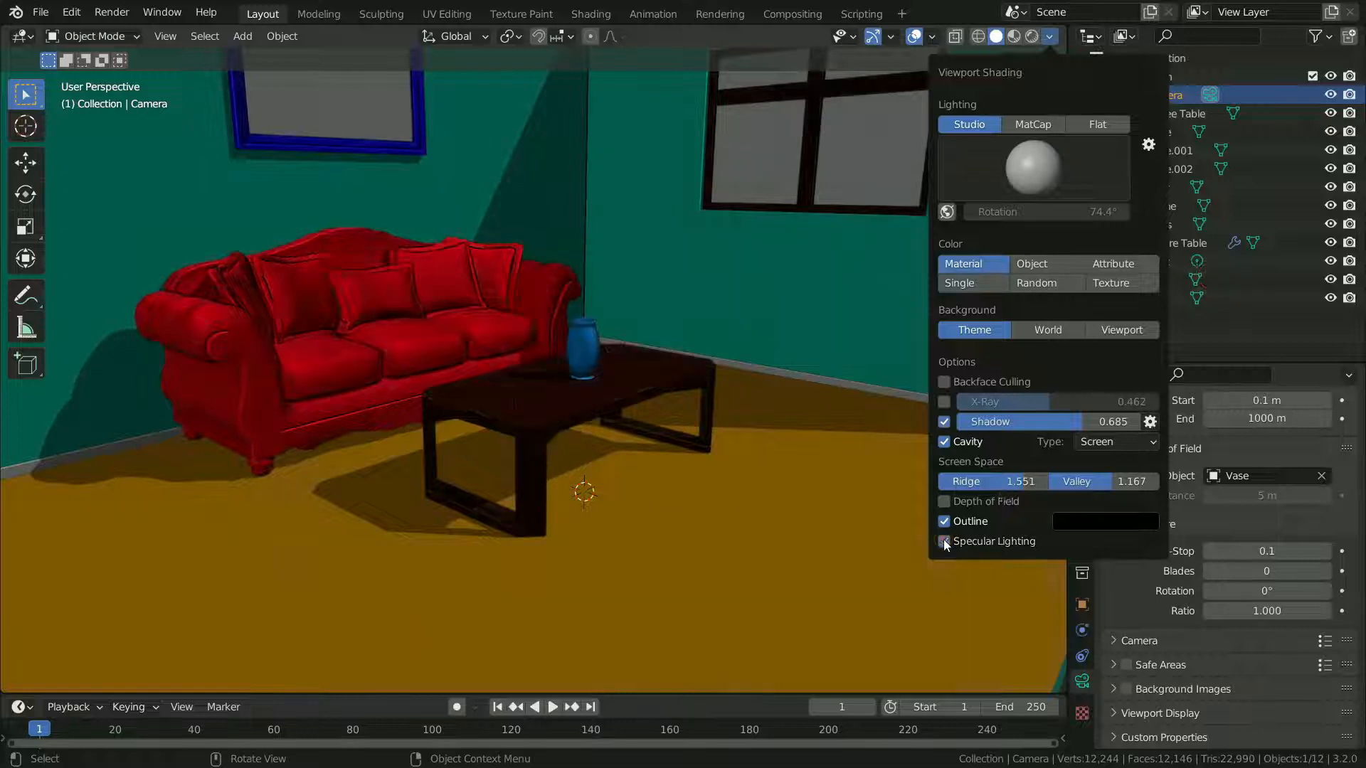
{"action": "left_click", "coordinate": [944, 542]}
{"action": "left_click", "coordinate": [944, 541]}
{"action": "left_click", "coordinate": [944, 541]}
{"action": "scroll", "coordinate": [435, 341], "scroll_direction": "up", "scroll_amount": 4}
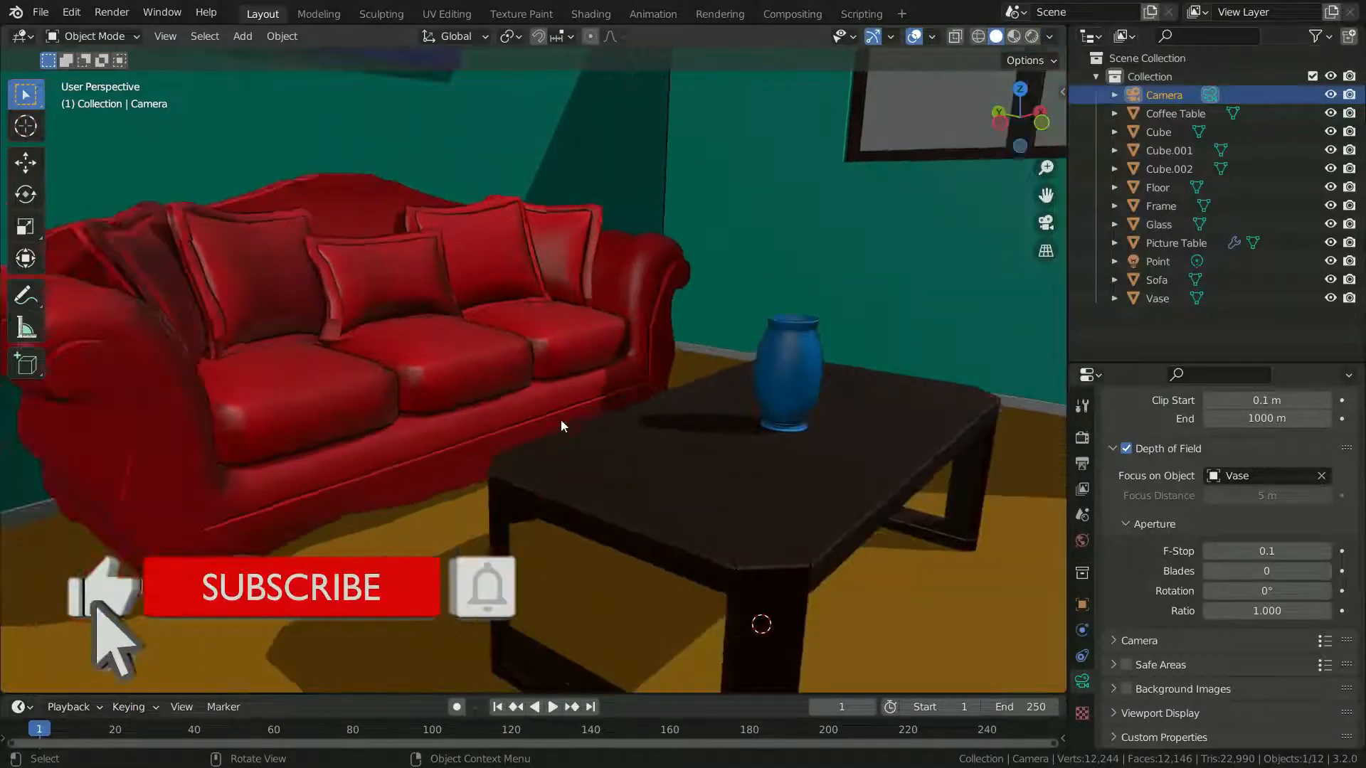
{"action": "scroll", "coordinate": [561, 426], "scroll_direction": "down", "scroll_amount": 8}
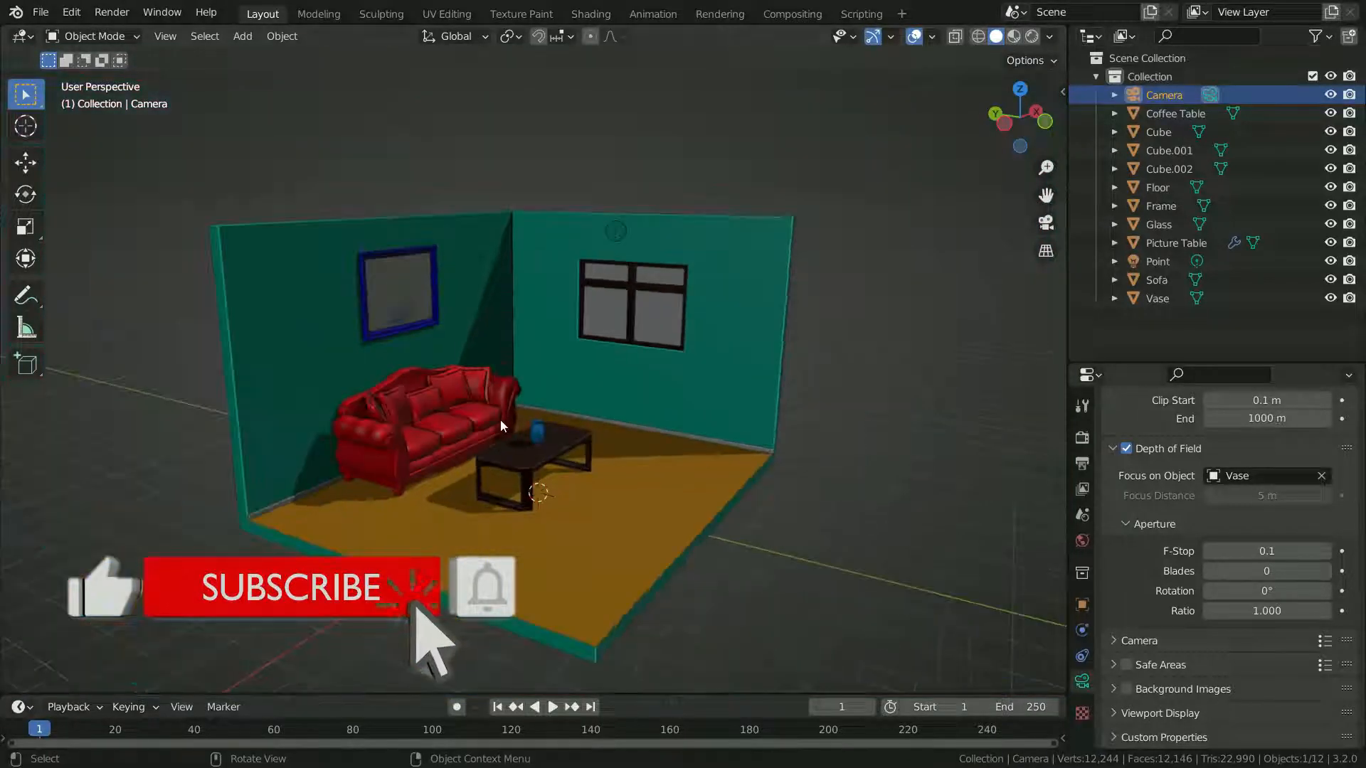
{"action": "scroll", "coordinate": [617, 421], "scroll_direction": "up", "scroll_amount": 3}
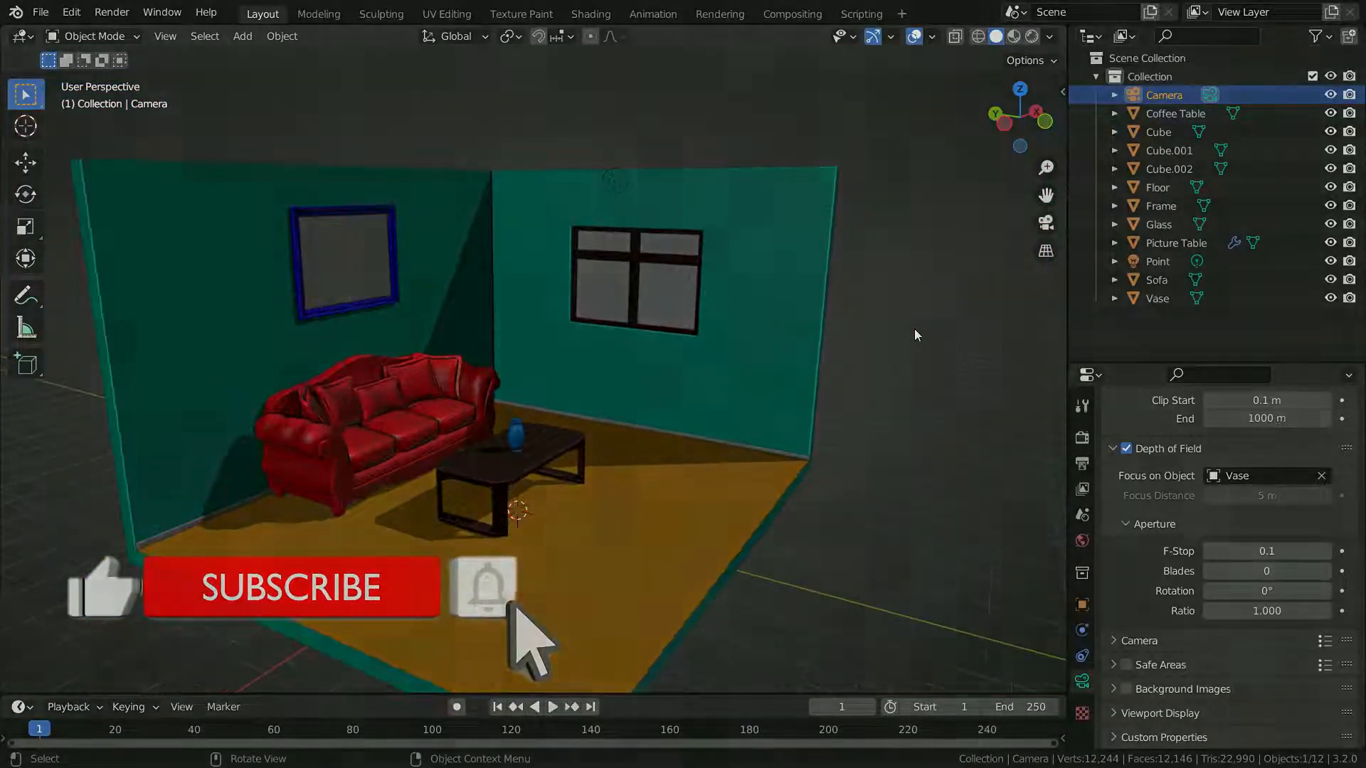